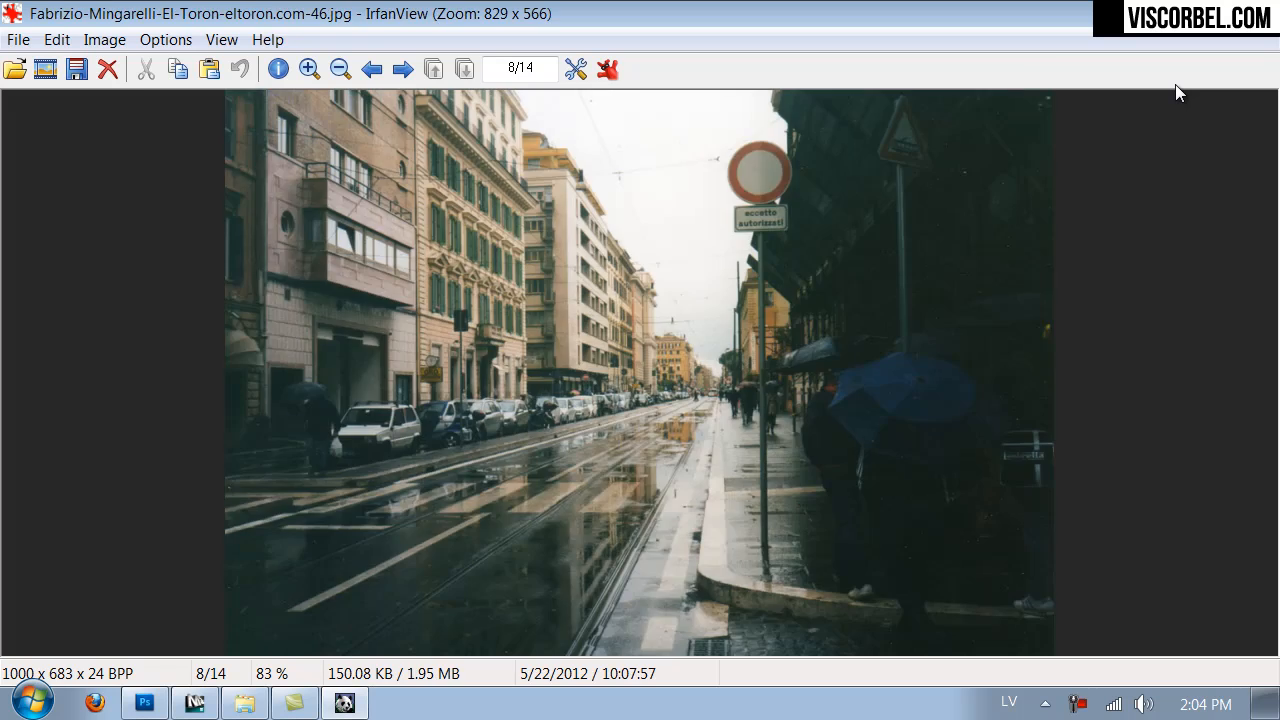
Step: Look through the wet street reference photos in the ref\asphalt folder, studying the colour and reflections of wet asphalt
{"action": "key", "text": "Left"}
{"action": "key", "text": "Right"}
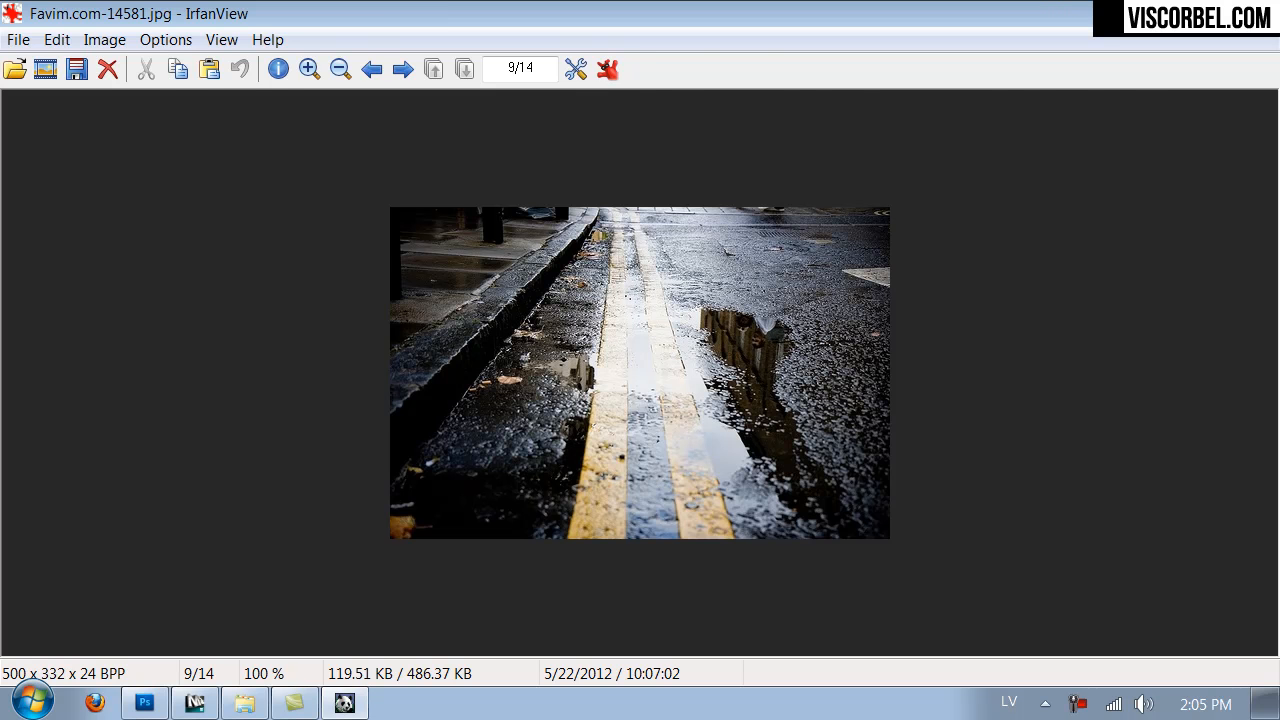
{"action": "key", "text": "Escape"}
{"action": "scroll", "coordinate": [863, 451], "scroll_direction": "down", "scroll_amount": 10}
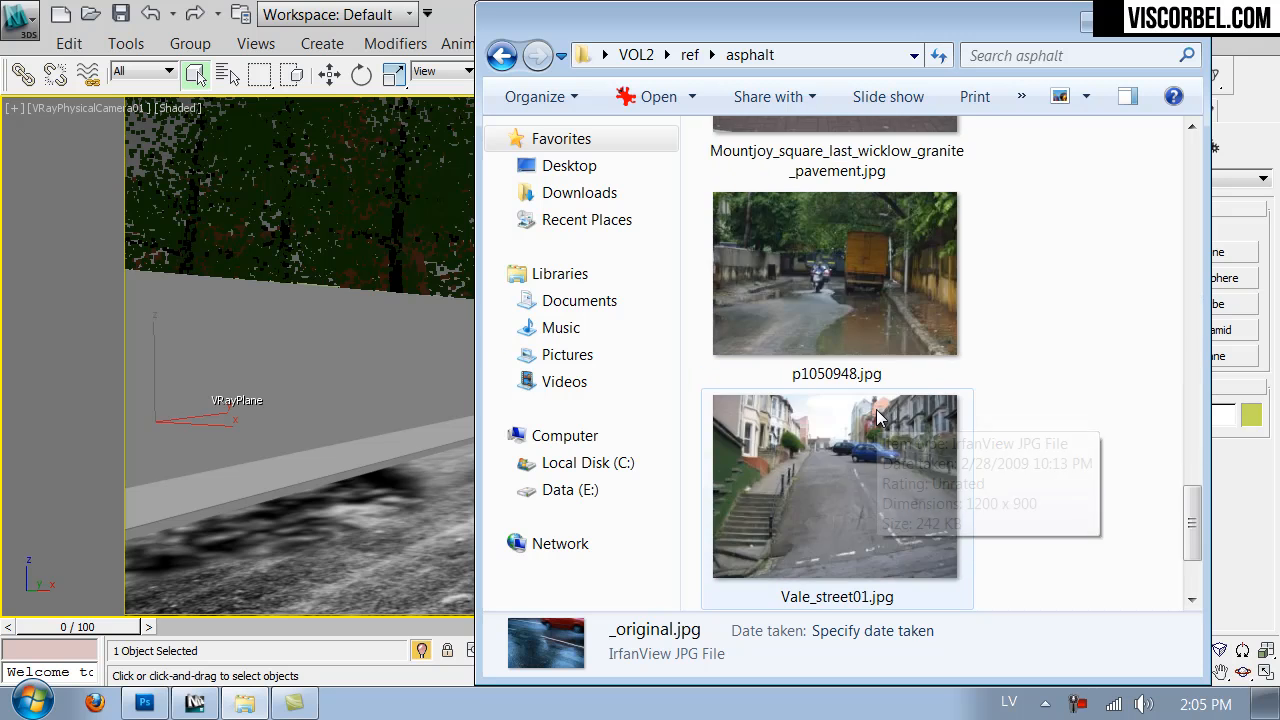
{"action": "scroll", "coordinate": [901, 402], "scroll_direction": "down", "scroll_amount": 2}
{"action": "scroll", "coordinate": [901, 402], "scroll_direction": "up", "scroll_amount": 5}
{"action": "scroll", "coordinate": [904, 407], "scroll_direction": "up", "scroll_amount": 3}
{"action": "double_click", "coordinate": [904, 407]}
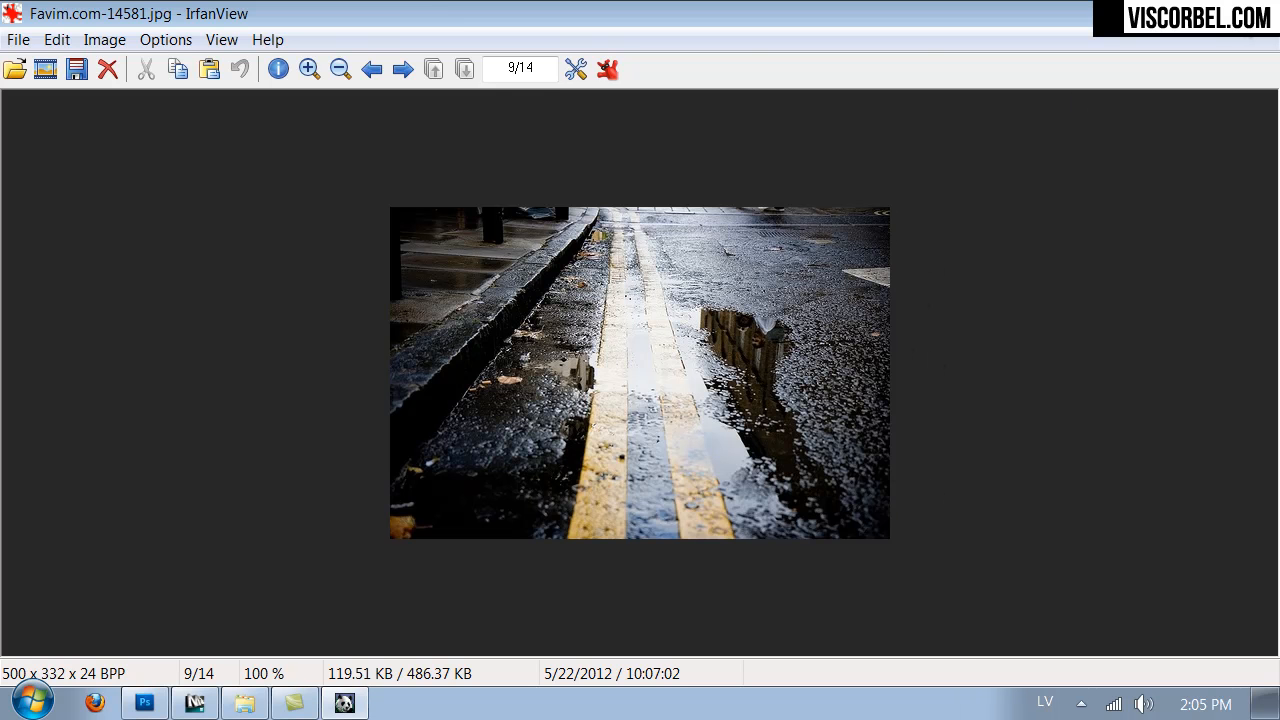
{"action": "key", "text": "Escape"}
Step: Switch to Photoshop and open Road_diffuse.jpg from the Textures folder
{"action": "left_click", "coordinate": [148, 704]}
{"action": "key", "text": "ctrl+o"}
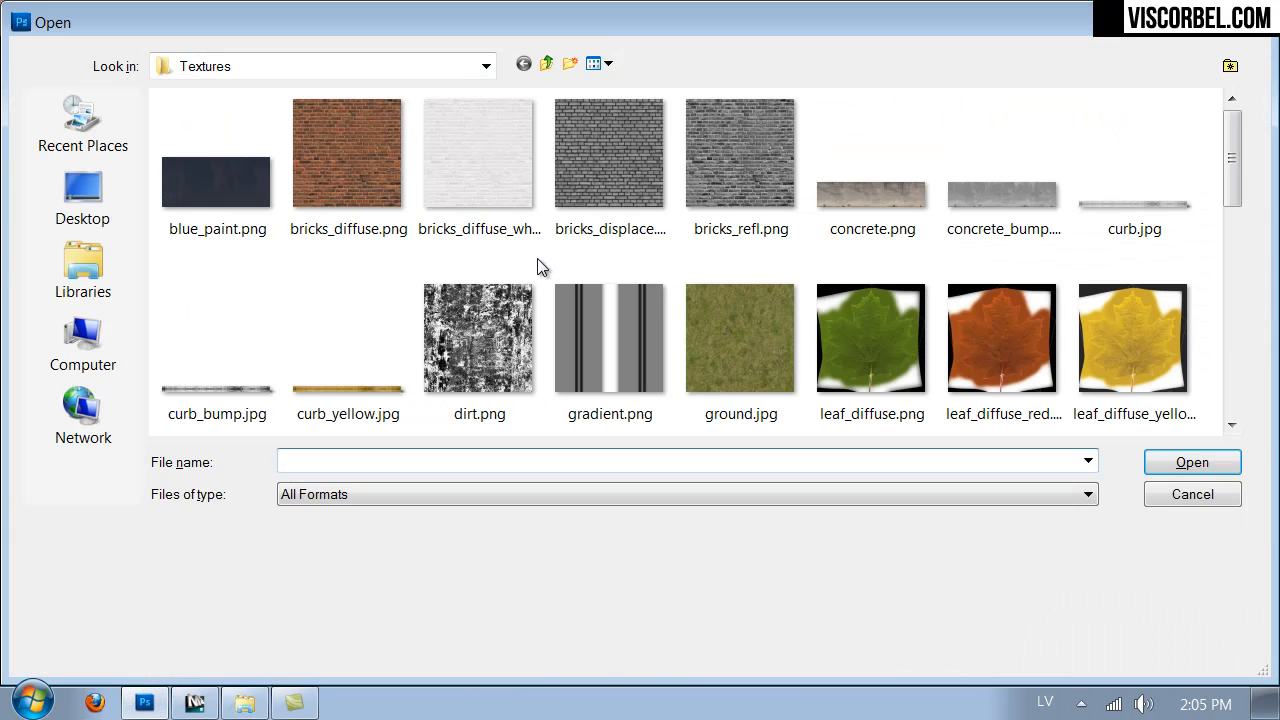
{"action": "left_click_drag", "start_coordinate": [1232, 150], "coordinate": [1250, 310]}
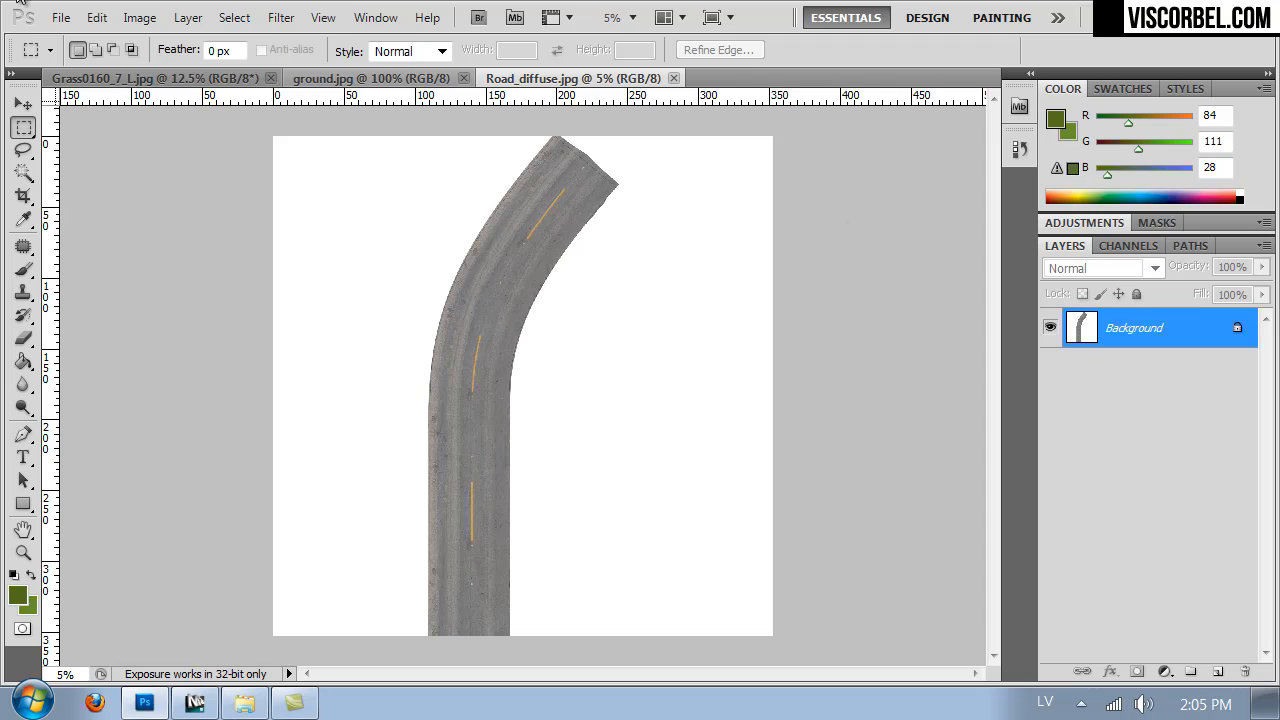
Step: Darken the road texture with a Curves adjustment, moving a midtone point to input 147 and output 89
{"action": "left_click", "coordinate": [139, 17]}
{"action": "left_click", "coordinate": [178, 78]}
{"action": "left_click", "coordinate": [518, 143]}
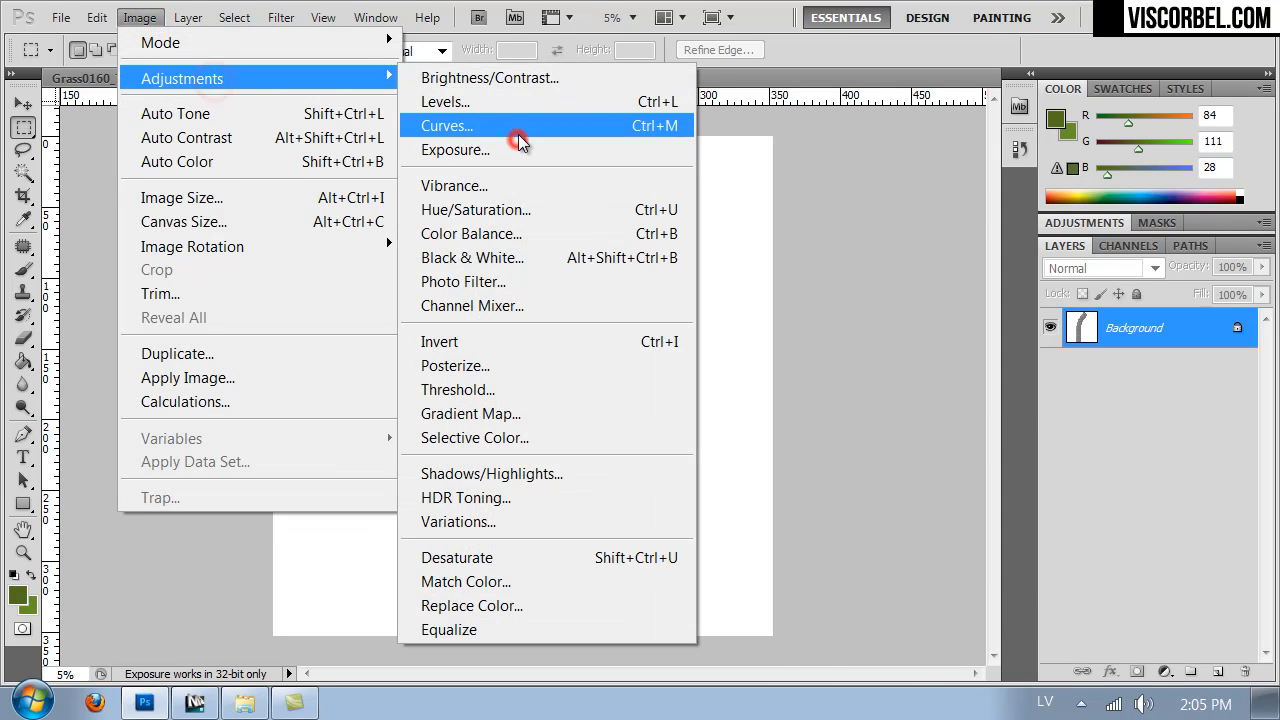
{"action": "left_click", "coordinate": [515, 125]}
{"action": "left_click_drag", "start_coordinate": [971, 407], "coordinate": [996, 452]}
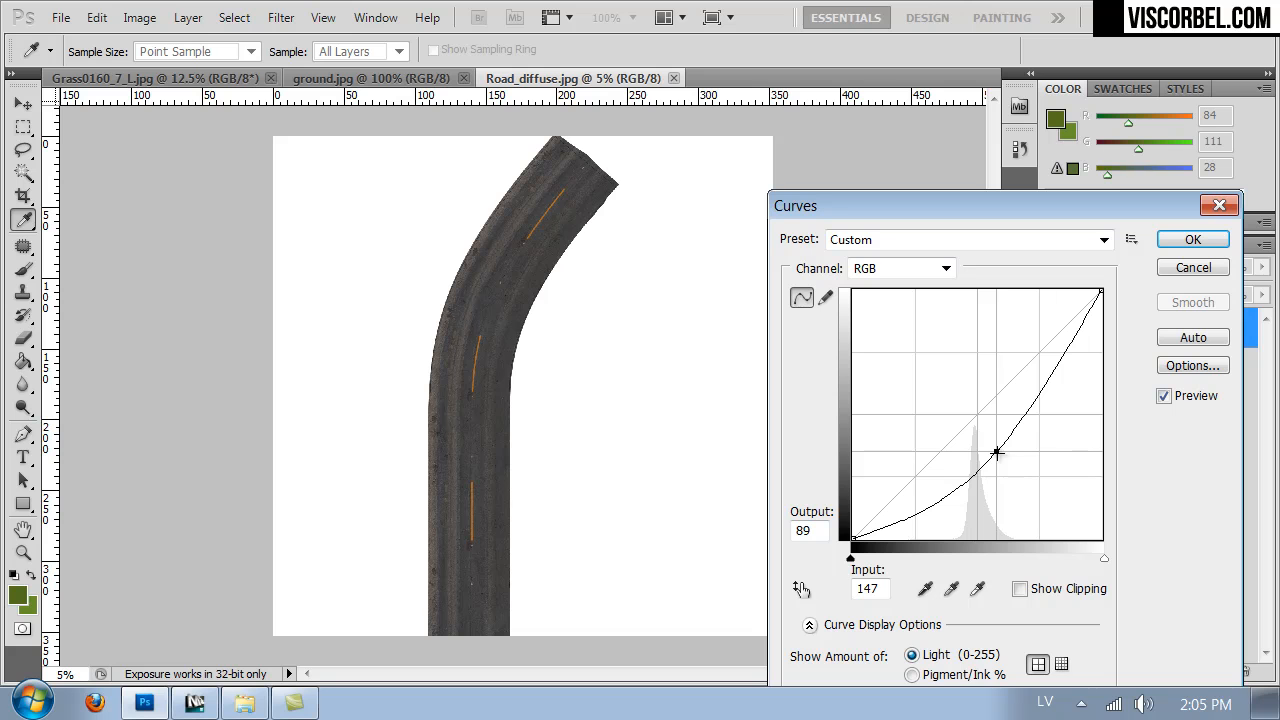
{"action": "left_click", "coordinate": [1185, 238]}
Step: Check the darkened asphalt up close and apply a Hue/Saturation adjustment with Saturation +9 and Lightness -11
{"action": "key", "text": "ctrl+1"}
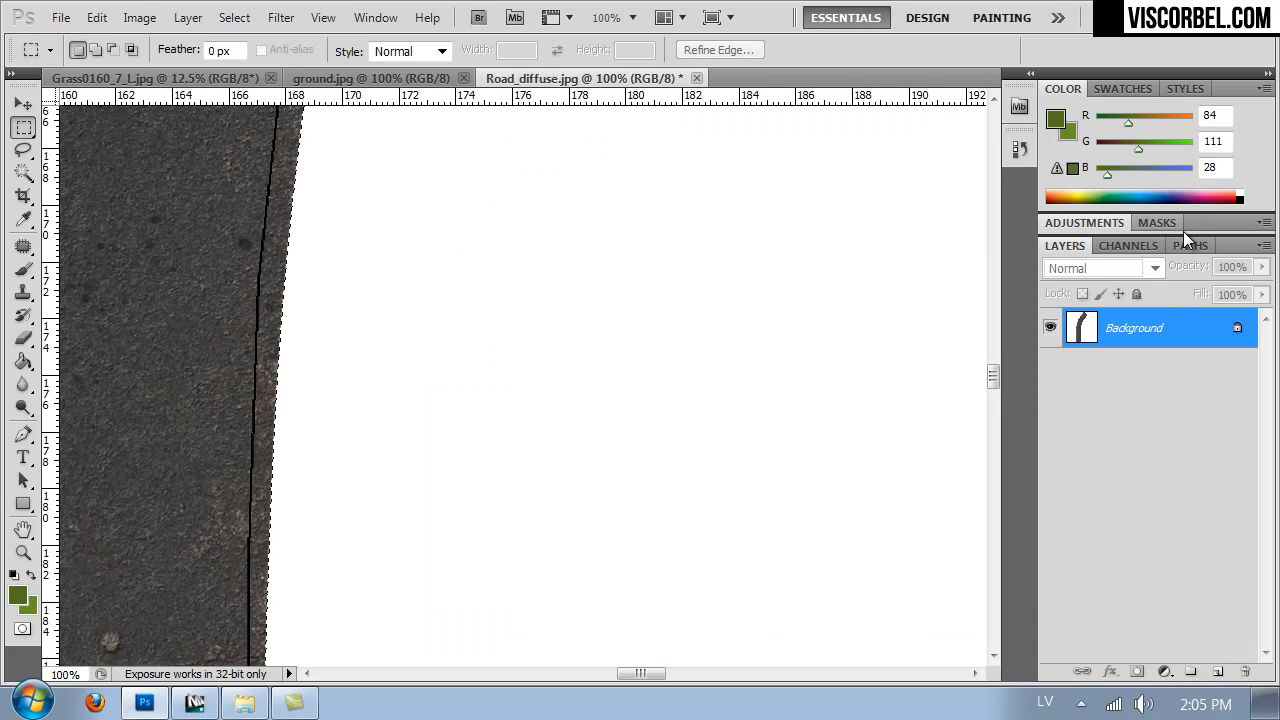
{"action": "left_click_drag", "start_coordinate": [386, 337], "coordinate": [857, 380]}
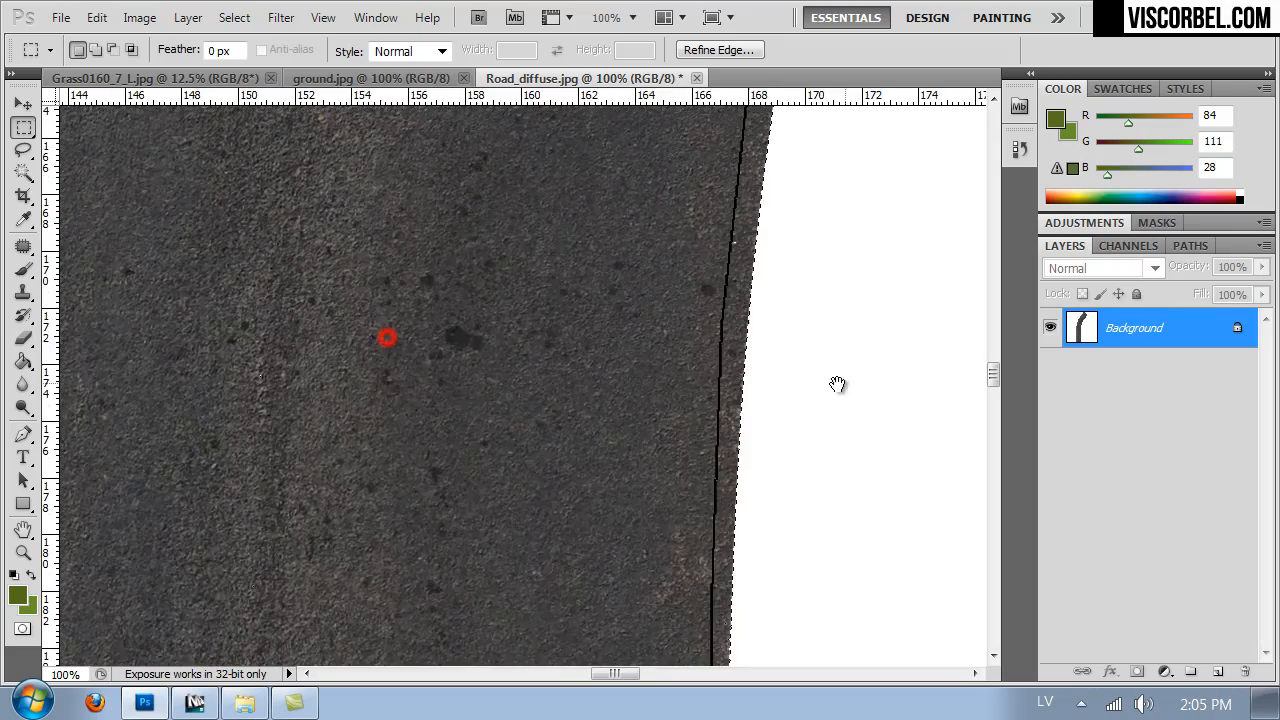
{"action": "left_click_drag", "start_coordinate": [714, 371], "coordinate": [906, 386]}
{"action": "left_click_drag", "start_coordinate": [317, 352], "coordinate": [704, 356]}
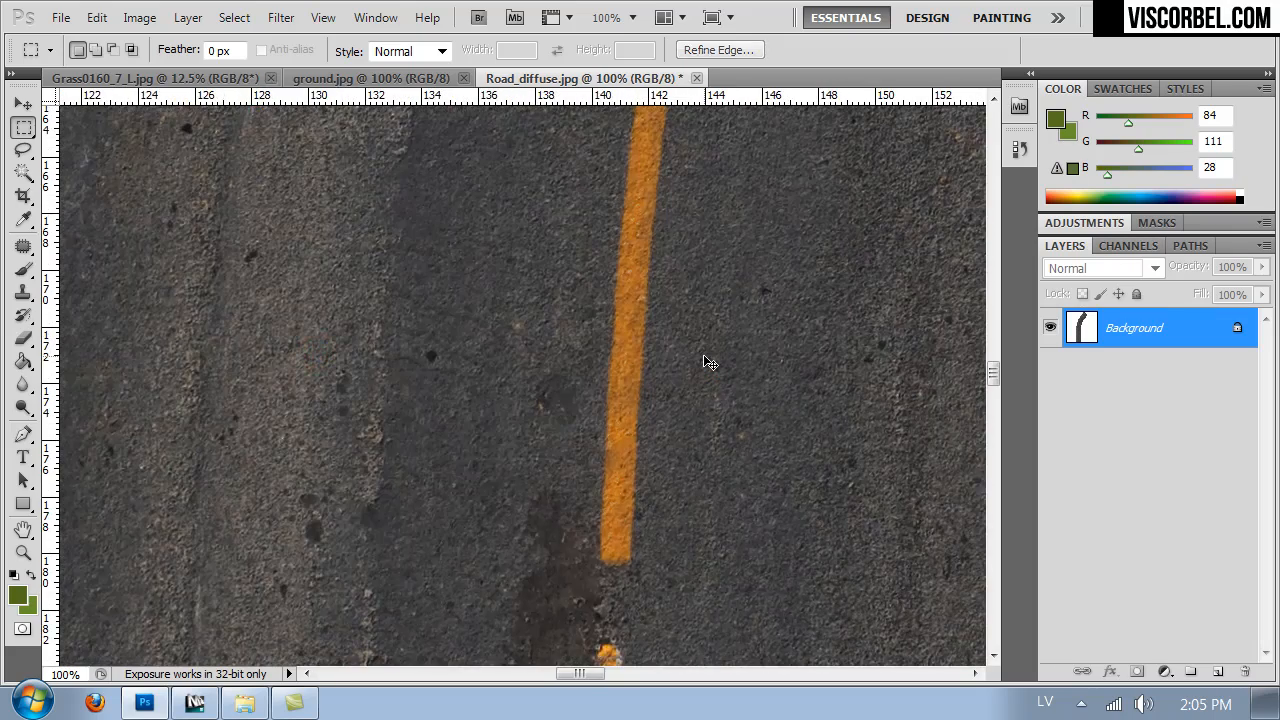
{"action": "key", "text": "ctrl+minus"}
{"action": "key", "text": "ctrl+minus"}
{"action": "key", "text": "ctrl+minus"}
{"action": "left_click", "coordinate": [139, 17]}
{"action": "mouse_move", "coordinate": [182, 78]}
{"action": "left_click", "coordinate": [472, 211]}
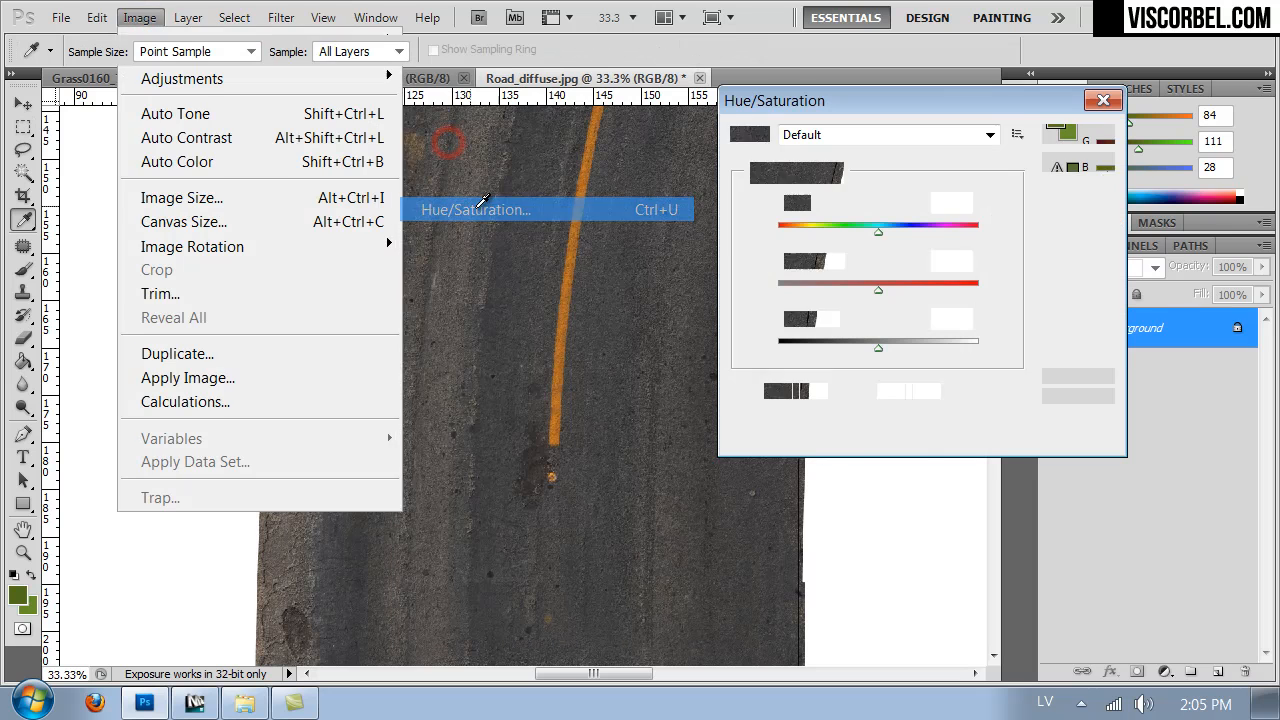
{"action": "left_click_drag", "start_coordinate": [878, 347], "coordinate": [867, 347]}
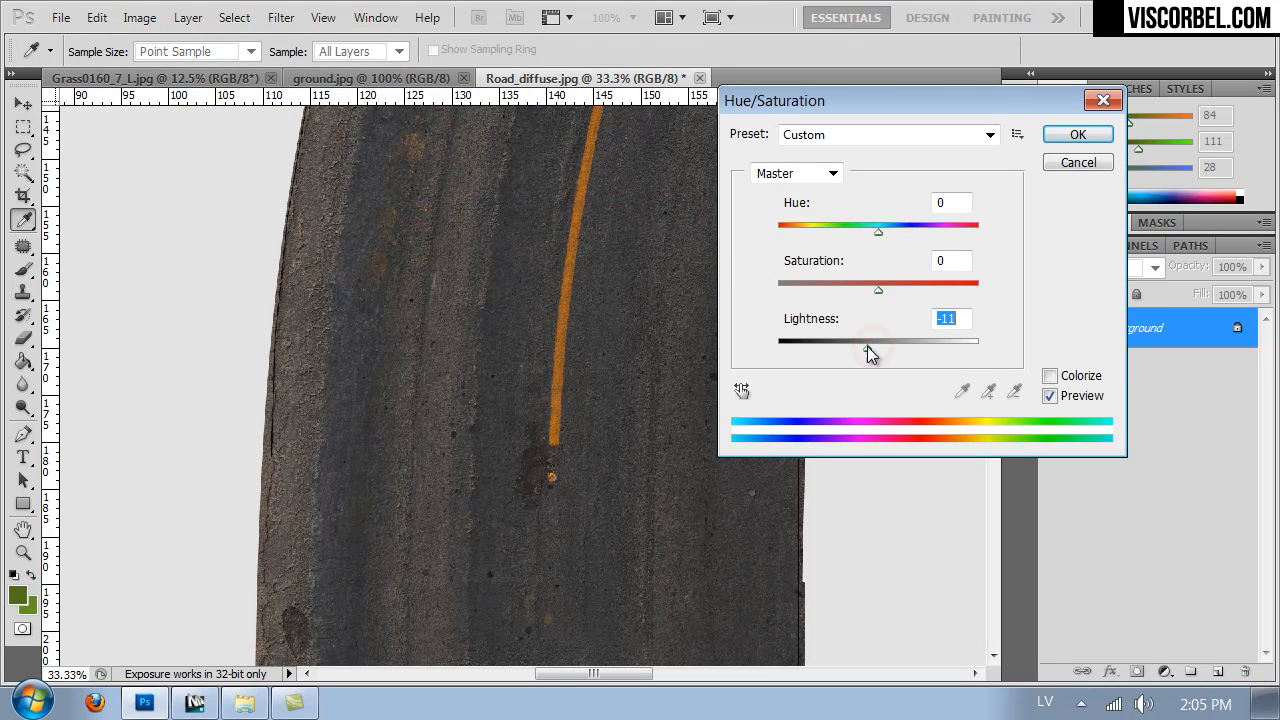
{"action": "mouse_move", "coordinate": [887, 289]}
{"action": "left_mouse_down"}
{"action": "mouse_move", "coordinate": [911, 290]}
{"action": "mouse_move", "coordinate": [881, 292]}
{"action": "left_mouse_up"}
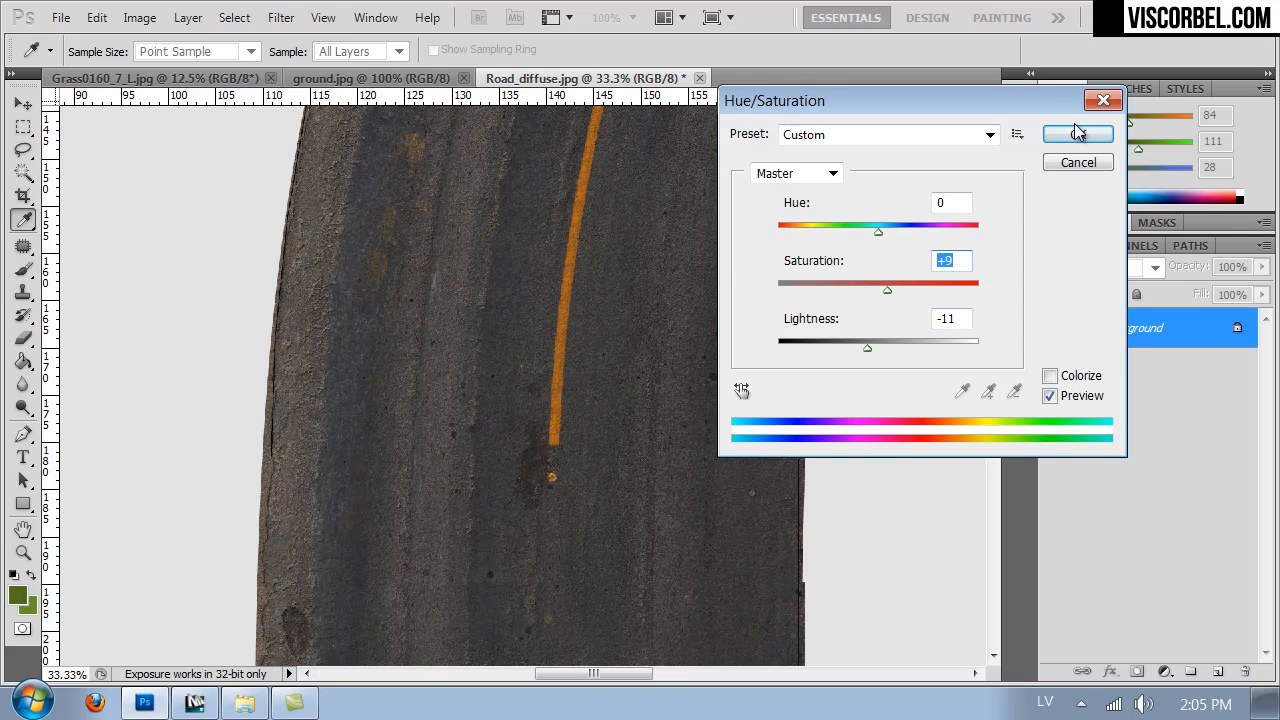
{"action": "left_click", "coordinate": [1078, 134]}
Step: Save the darkened texture as Road_diffuse_wet.jpg in the Textures folder with JPEG quality 12
{"action": "key", "text": "ctrl+shift+s"}
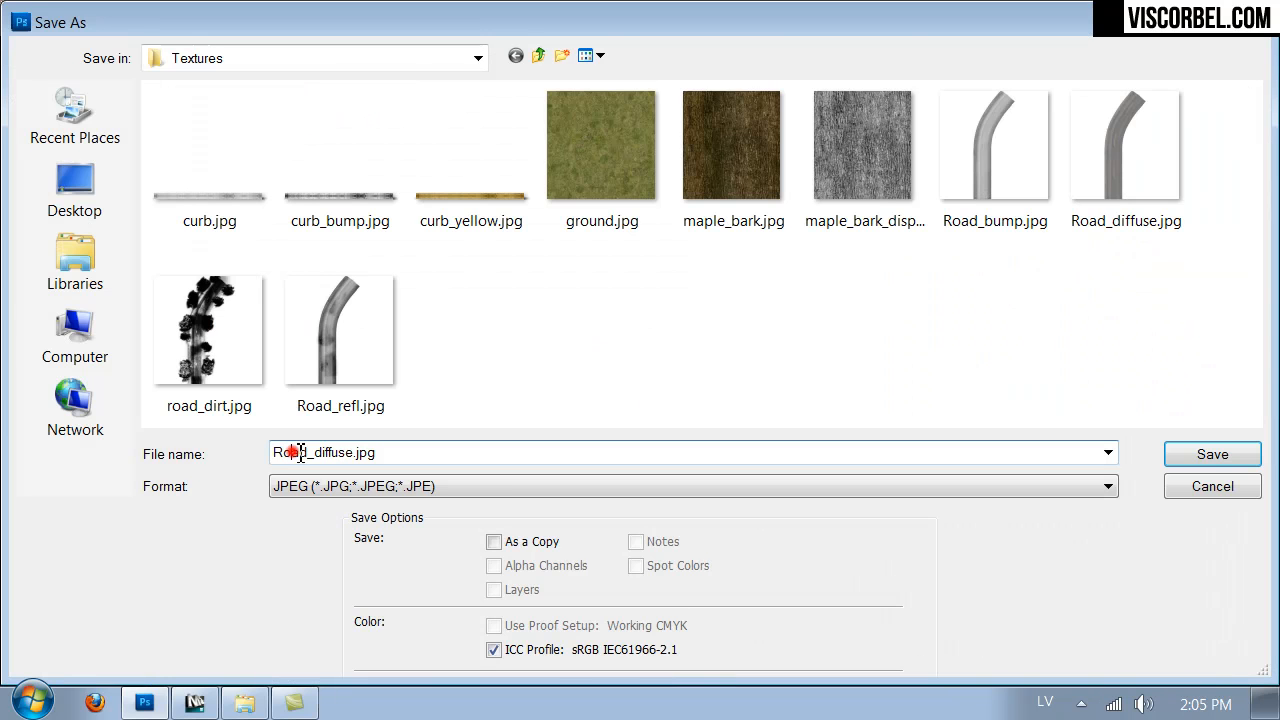
{"action": "type", "text": "_2"}
{"action": "key", "text": "Return"}
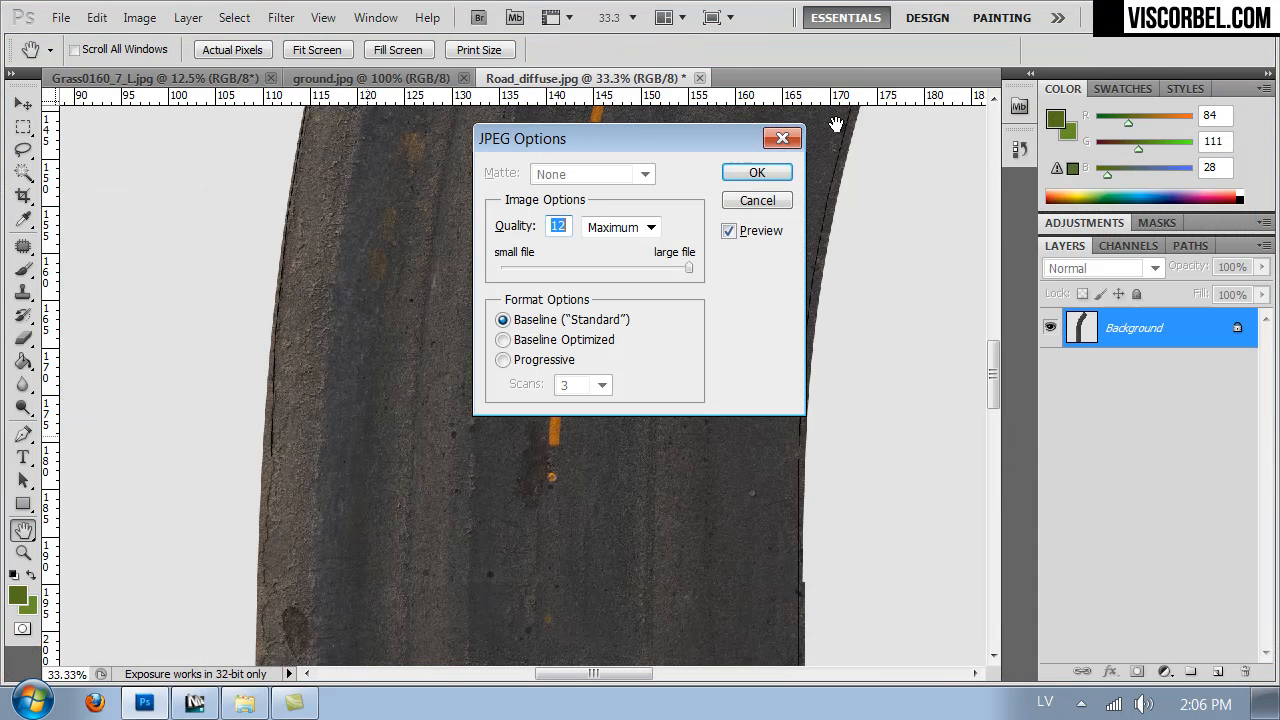
{"action": "left_click", "coordinate": [762, 174]}
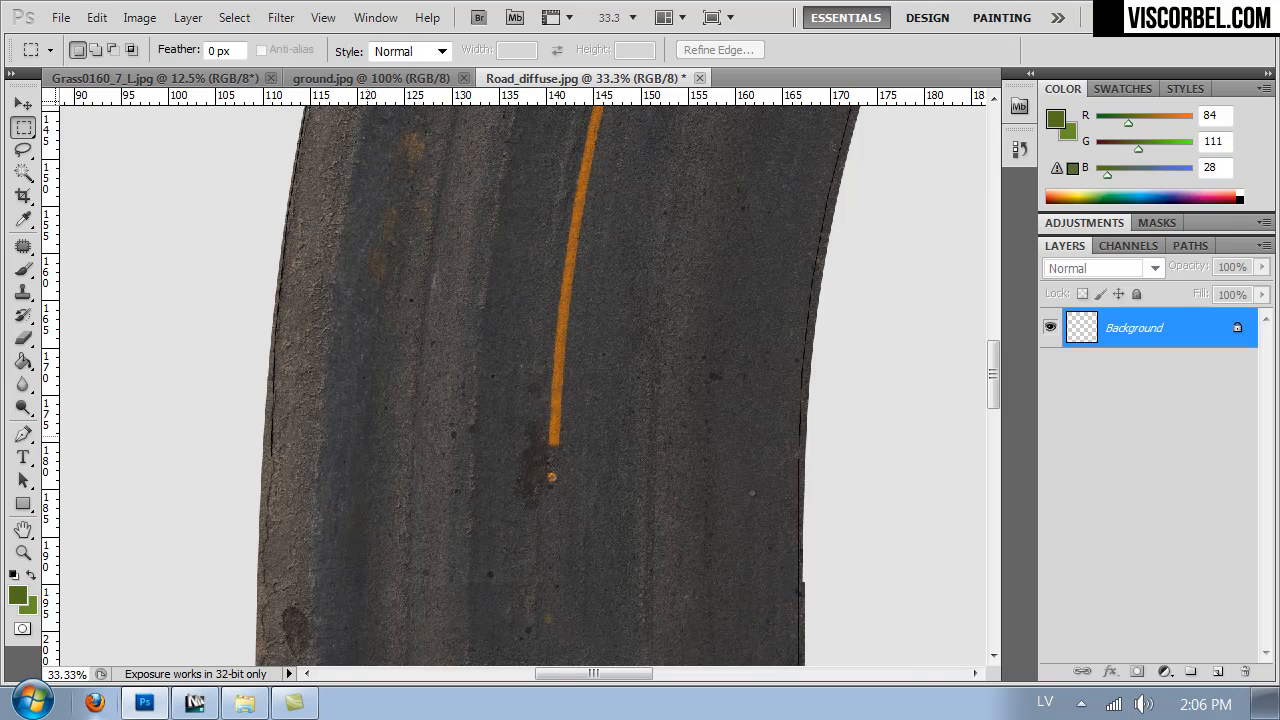
Step: Switch to 3ds Max and copy the road material to the second Material Editor sample slot as Road_wet
{"action": "left_click", "coordinate": [194, 703]}
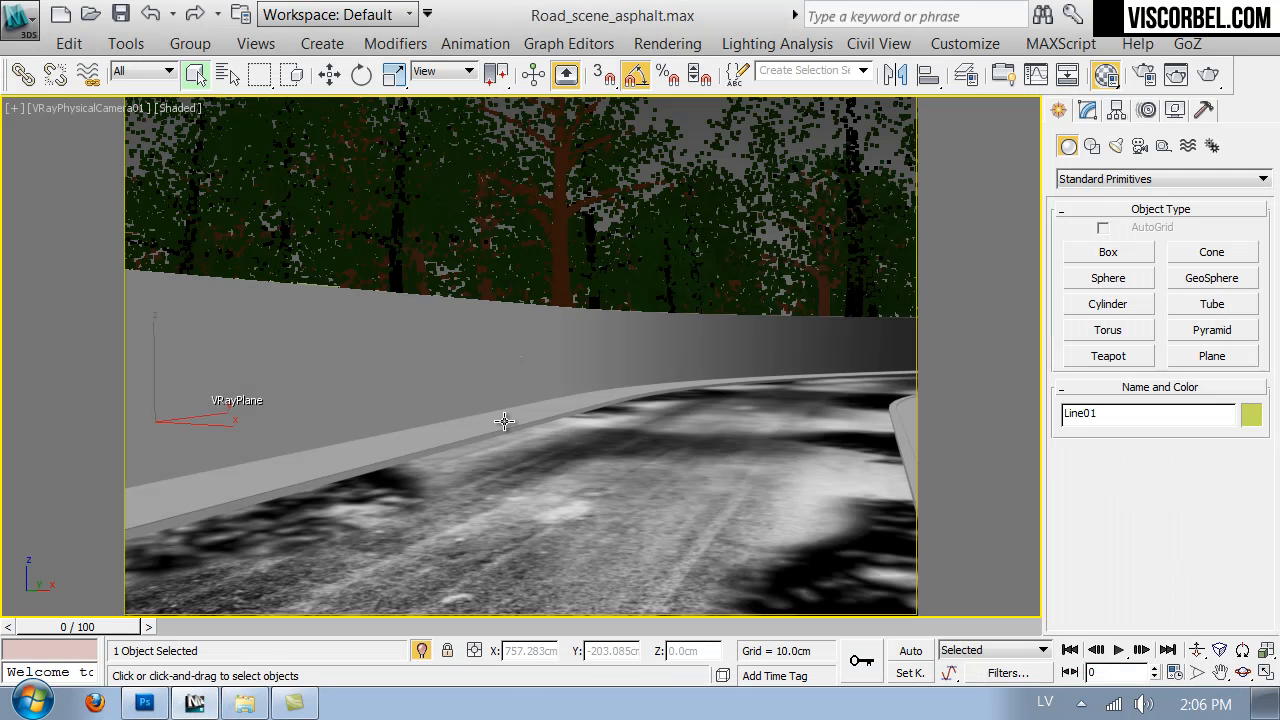
{"action": "key", "text": "m"}
{"action": "left_click", "coordinate": [941, 129]}
{"action": "left_click_drag", "start_coordinate": [750, 159], "coordinate": [935, 170]}
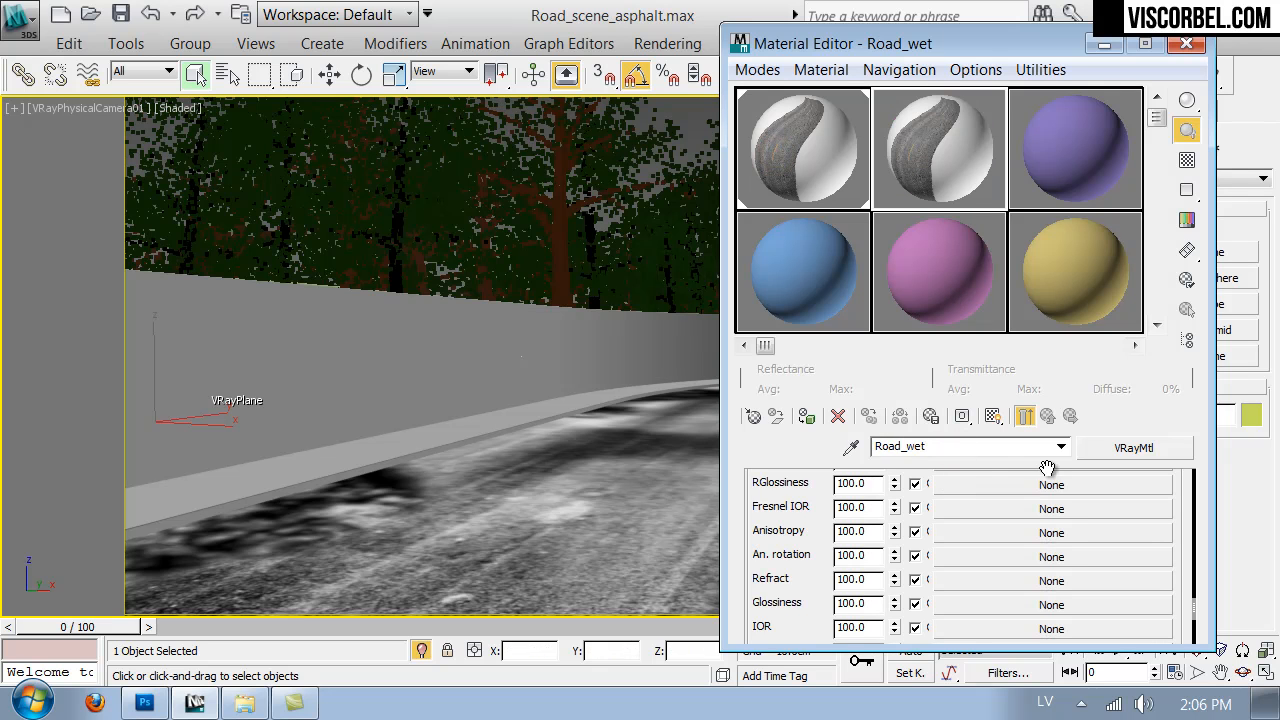
Step: Examine the Mix map in Road_wet's diffuse slot and the Road_diffuse.jpg bitmap inside it
{"action": "scroll", "coordinate": [788, 505], "scroll_direction": "up", "scroll_amount": 3}
{"action": "left_click", "coordinate": [1051, 546]}
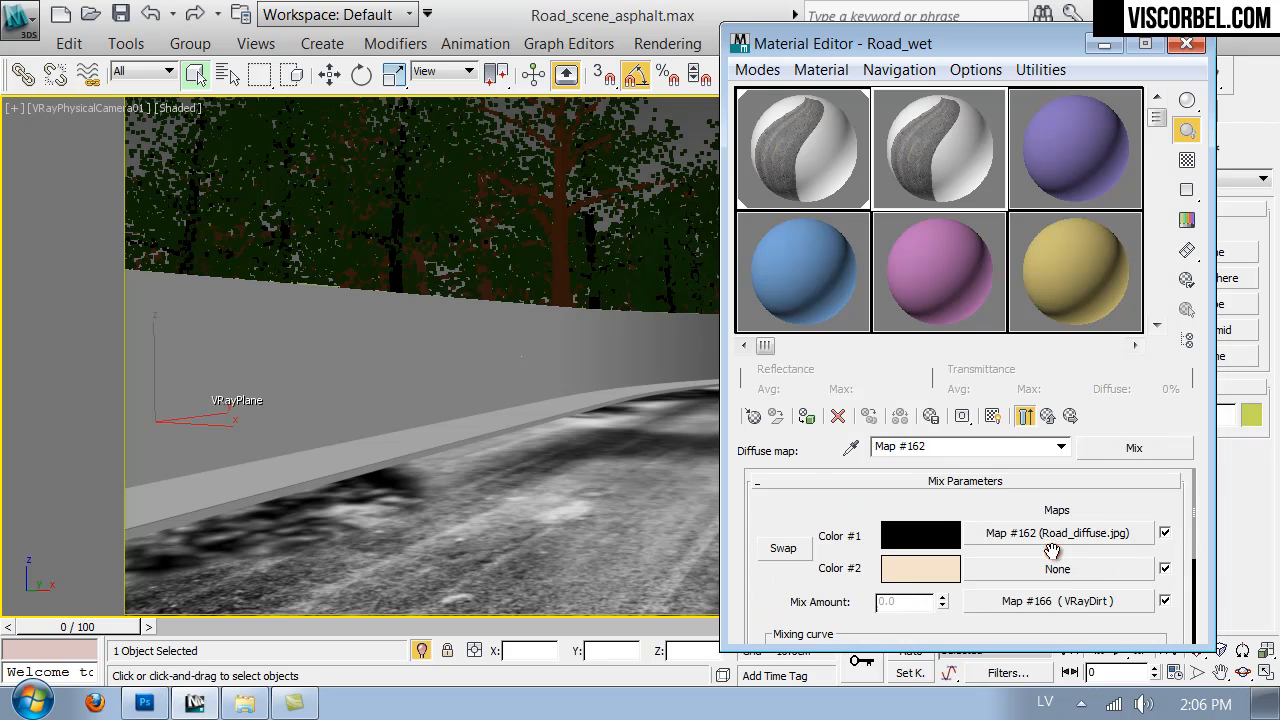
{"action": "left_click", "coordinate": [1083, 538]}
{"action": "left_click_drag", "start_coordinate": [995, 550], "coordinate": [1018, 446]}
{"action": "left_click", "coordinate": [1045, 418]}
{"action": "left_click", "coordinate": [1042, 420]}
{"action": "right_click", "coordinate": [990, 550]}
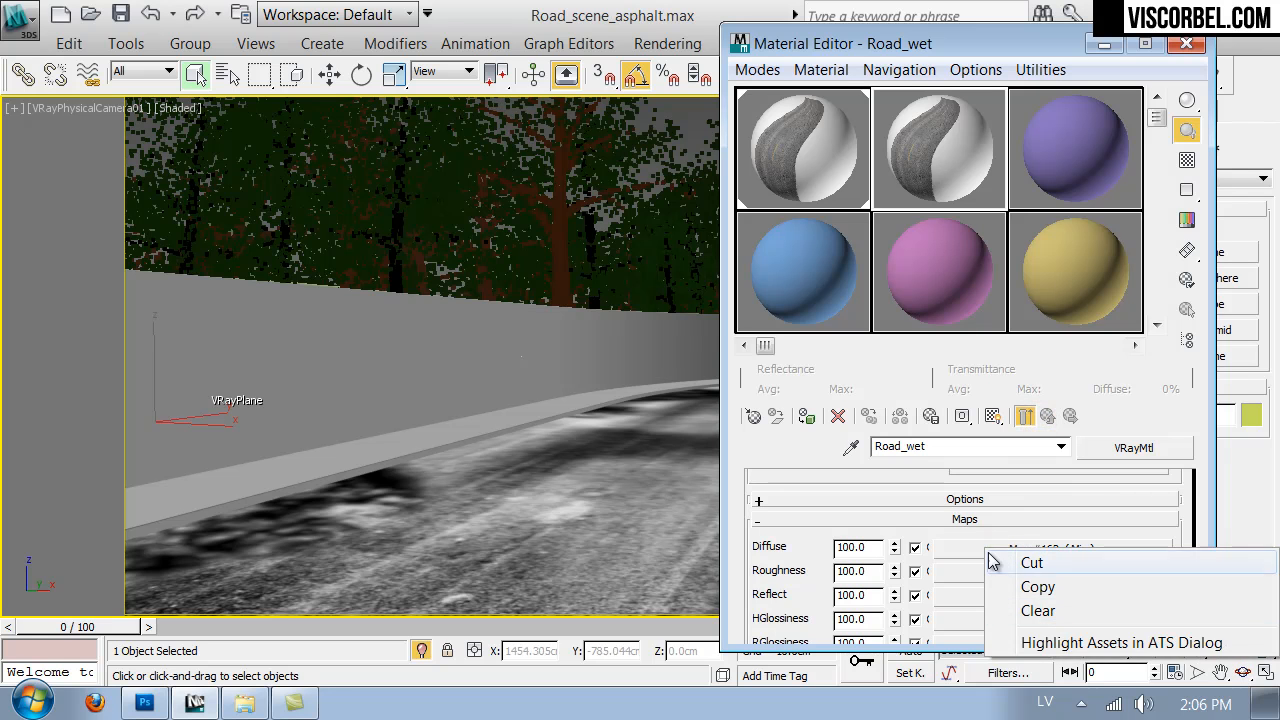
{"action": "left_click", "coordinate": [1036, 590]}
{"action": "left_click", "coordinate": [966, 548]}
{"action": "left_click", "coordinate": [1045, 537]}
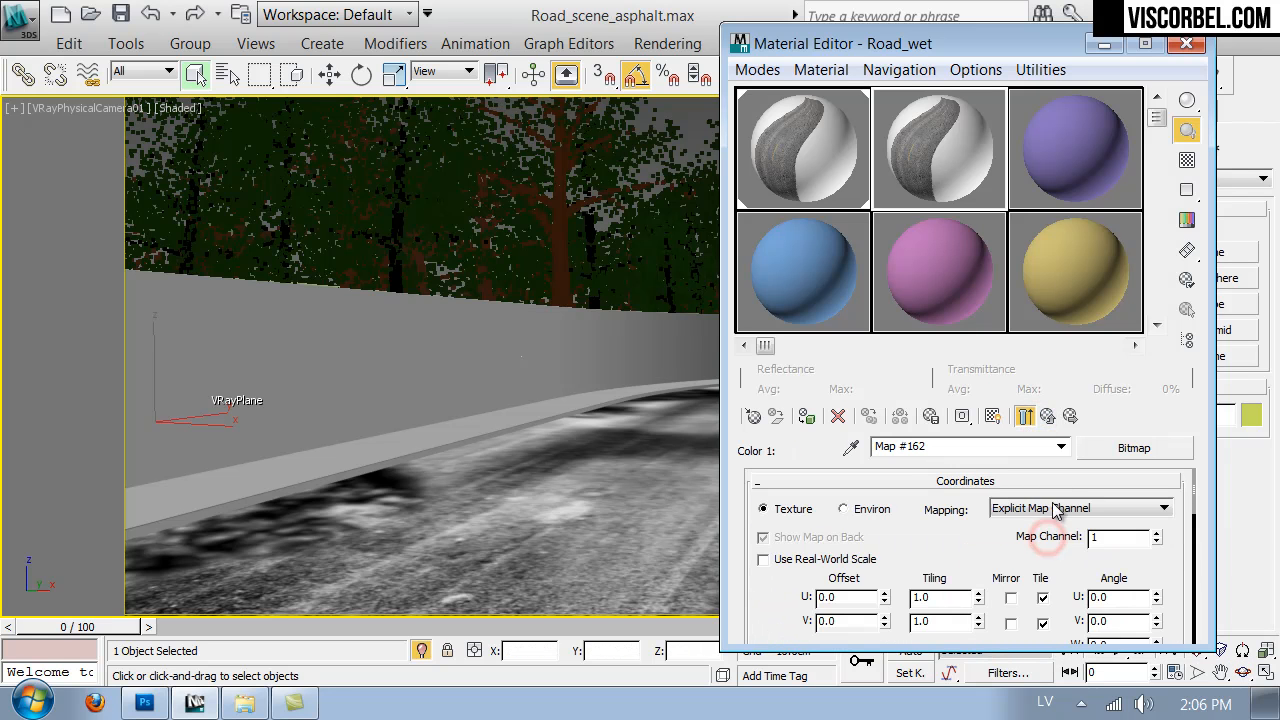
{"action": "left_click", "coordinate": [1047, 416]}
{"action": "left_click", "coordinate": [1047, 416]}
Step: Clear the Mix map from Road_wet's diffuse slot and load Road_diffuse_wet.jpg from the VOL2 Textures folder as a Bitmap
{"action": "right_click", "coordinate": [1035, 548]}
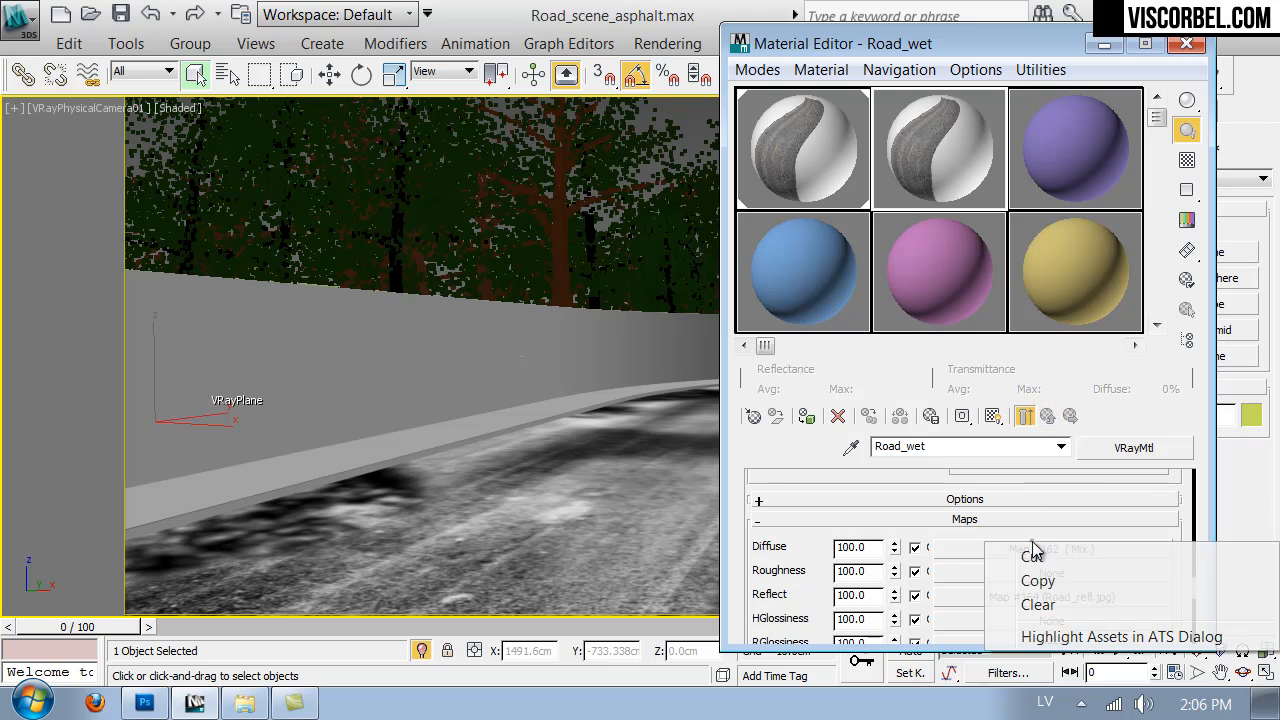
{"action": "left_click", "coordinate": [1040, 606]}
{"action": "left_click", "coordinate": [1032, 550]}
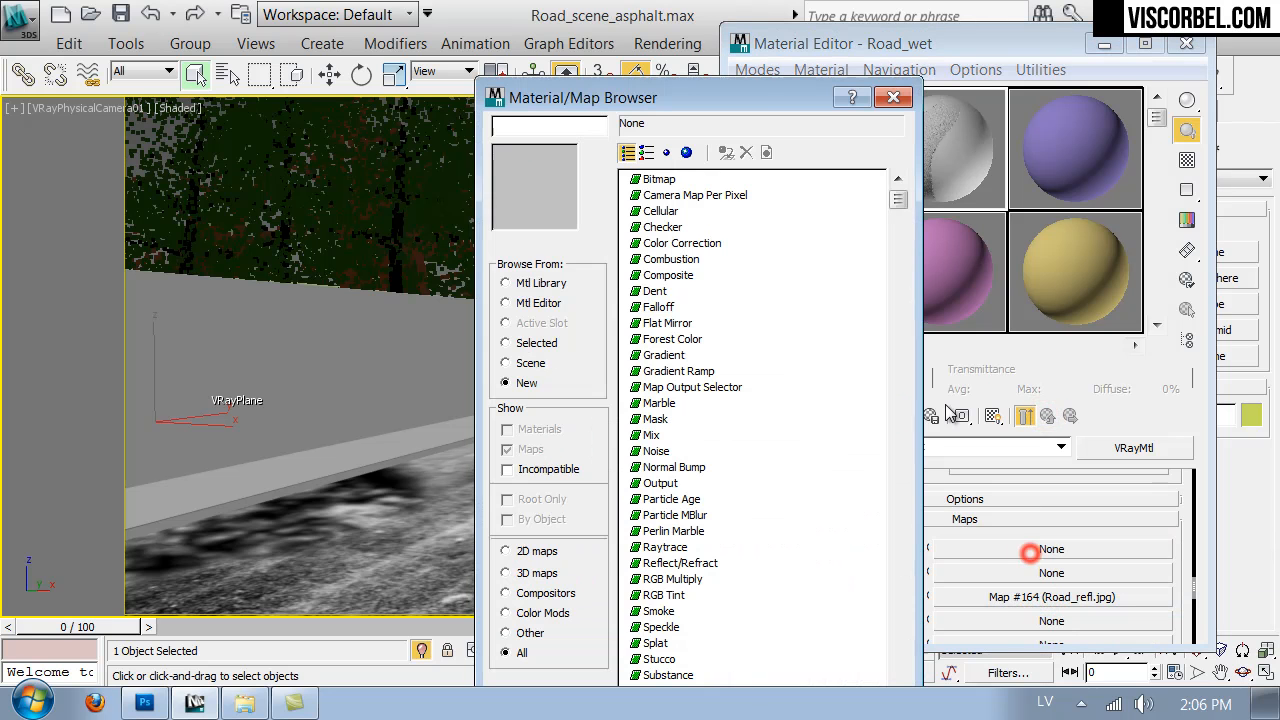
{"action": "double_click", "coordinate": [658, 179]}
{"action": "left_click", "coordinate": [258, 96]}
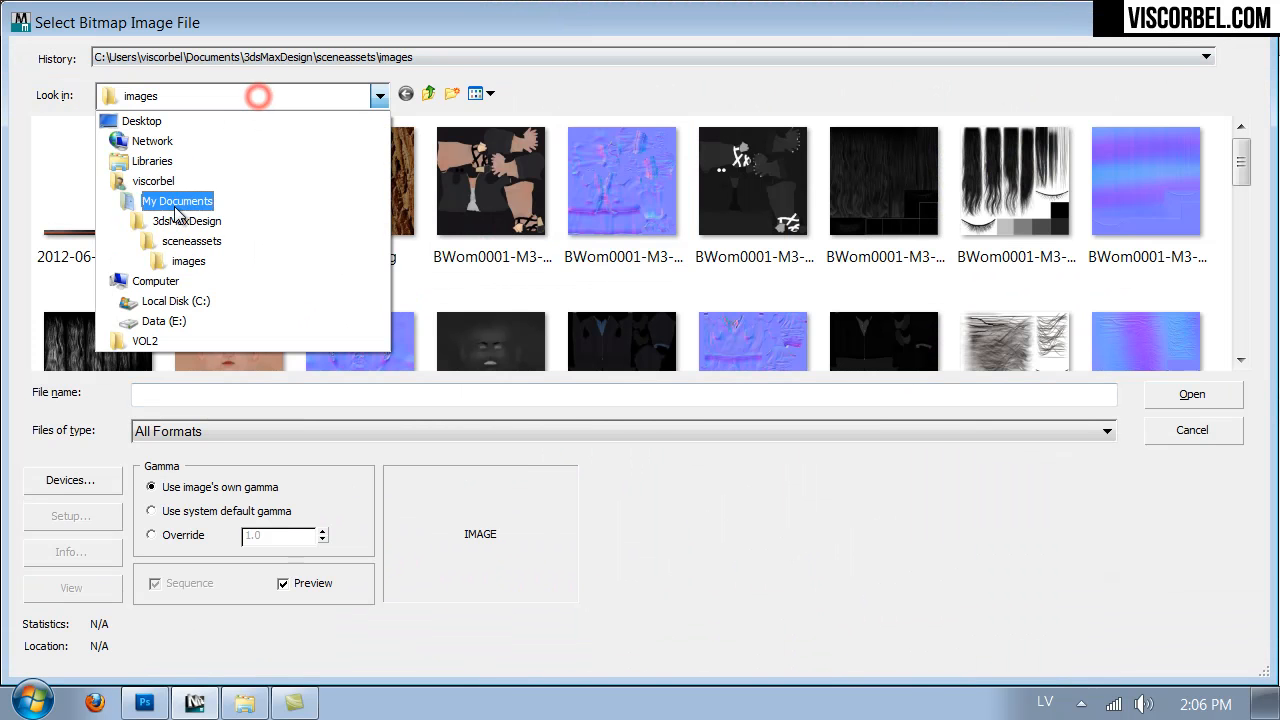
{"action": "left_click", "coordinate": [145, 338]}
{"action": "double_click", "coordinate": [585, 192]}
{"action": "scroll", "coordinate": [622, 206], "scroll_direction": "down", "scroll_amount": 5}
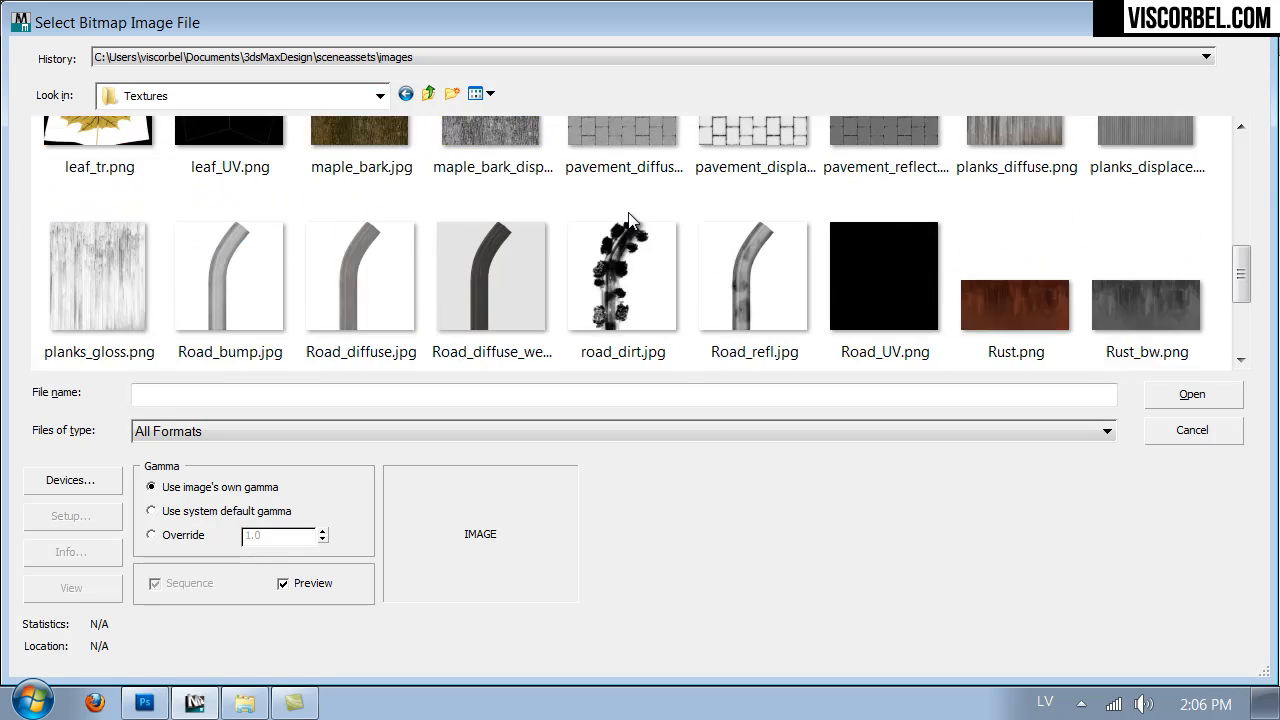
{"action": "scroll", "coordinate": [628, 212], "scroll_direction": "down", "scroll_amount": 1}
{"action": "left_click", "coordinate": [510, 205]}
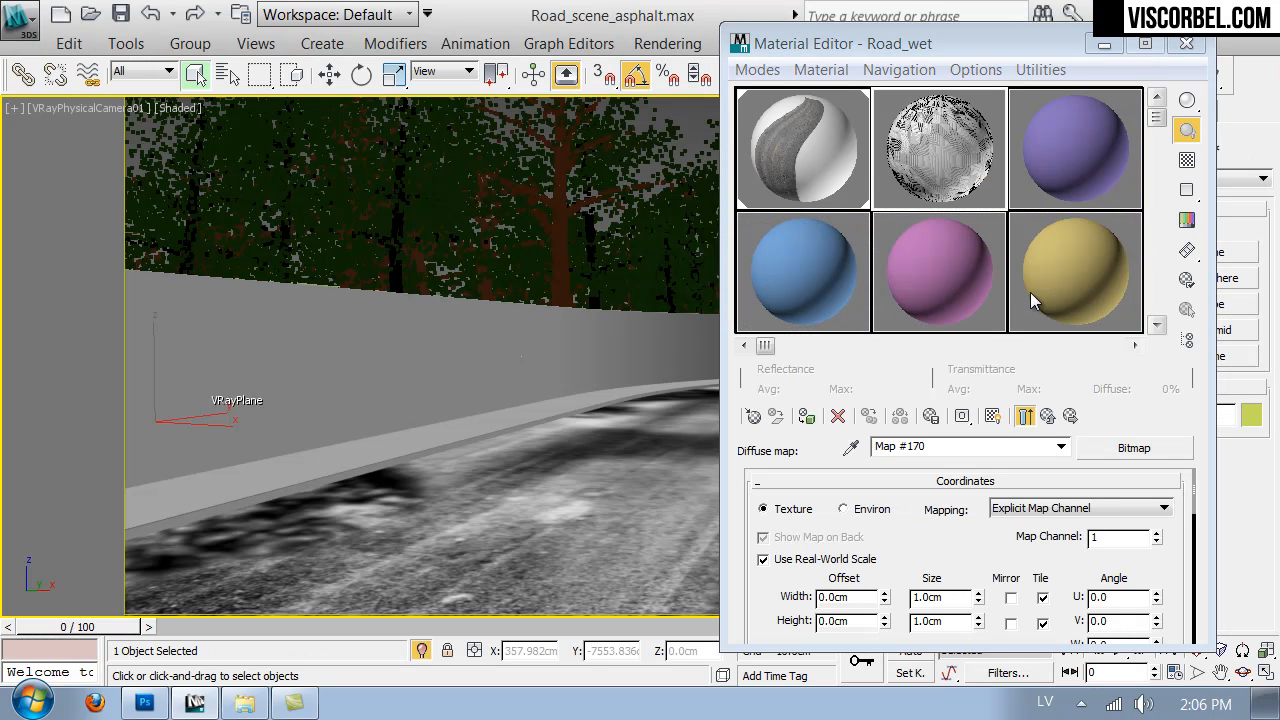
Step: Assign Road_wet to the selected road and show its diffuse bitmap in the shaded viewport, returning to the material's top level
{"action": "left_click", "coordinate": [993, 417]}
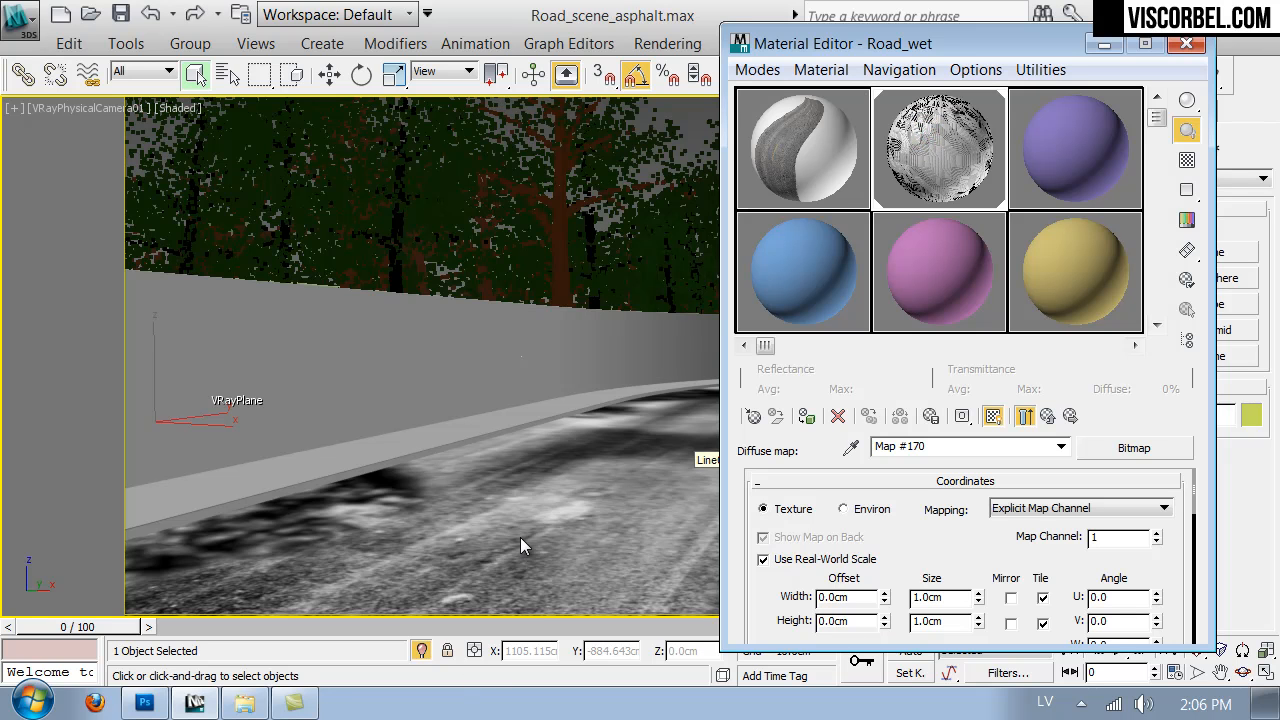
{"action": "left_click", "coordinate": [993, 417]}
{"action": "left_click", "coordinate": [993, 417]}
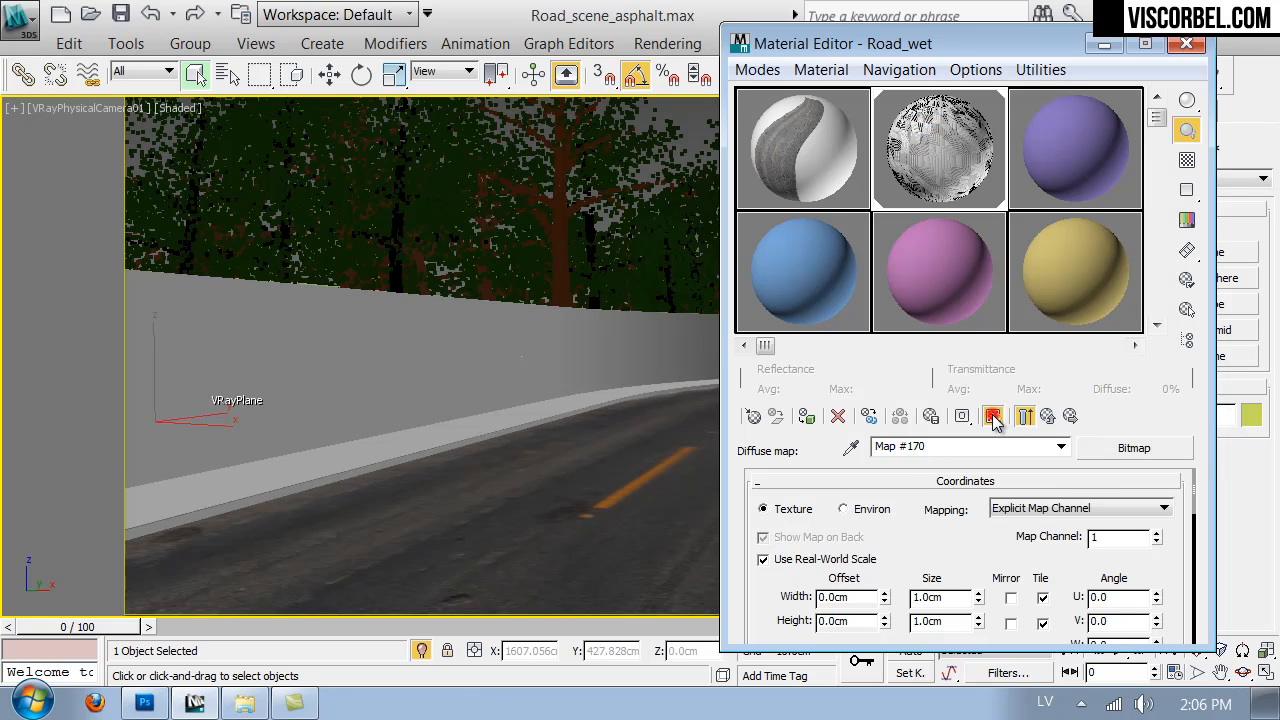
{"action": "left_click", "coordinate": [1047, 417]}
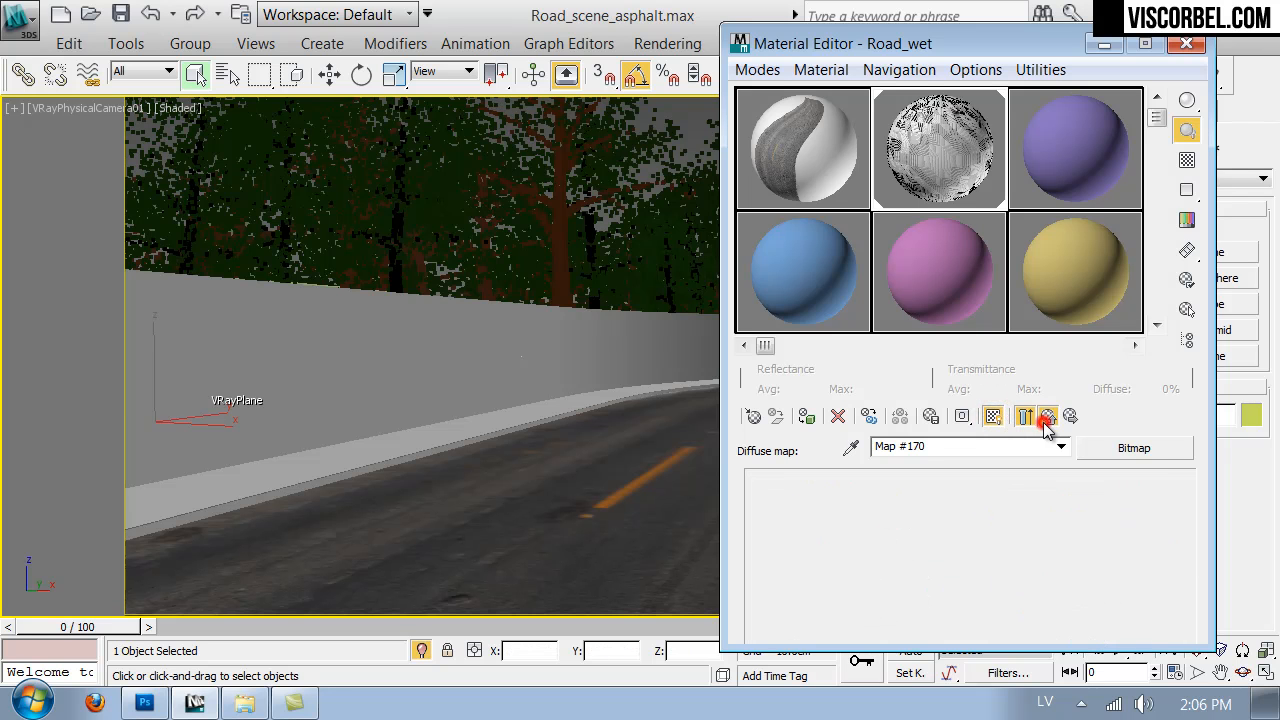
Step: Turn off Auto-Select Texture Map Size in the Material Editor options
{"action": "right_click", "coordinate": [945, 162]}
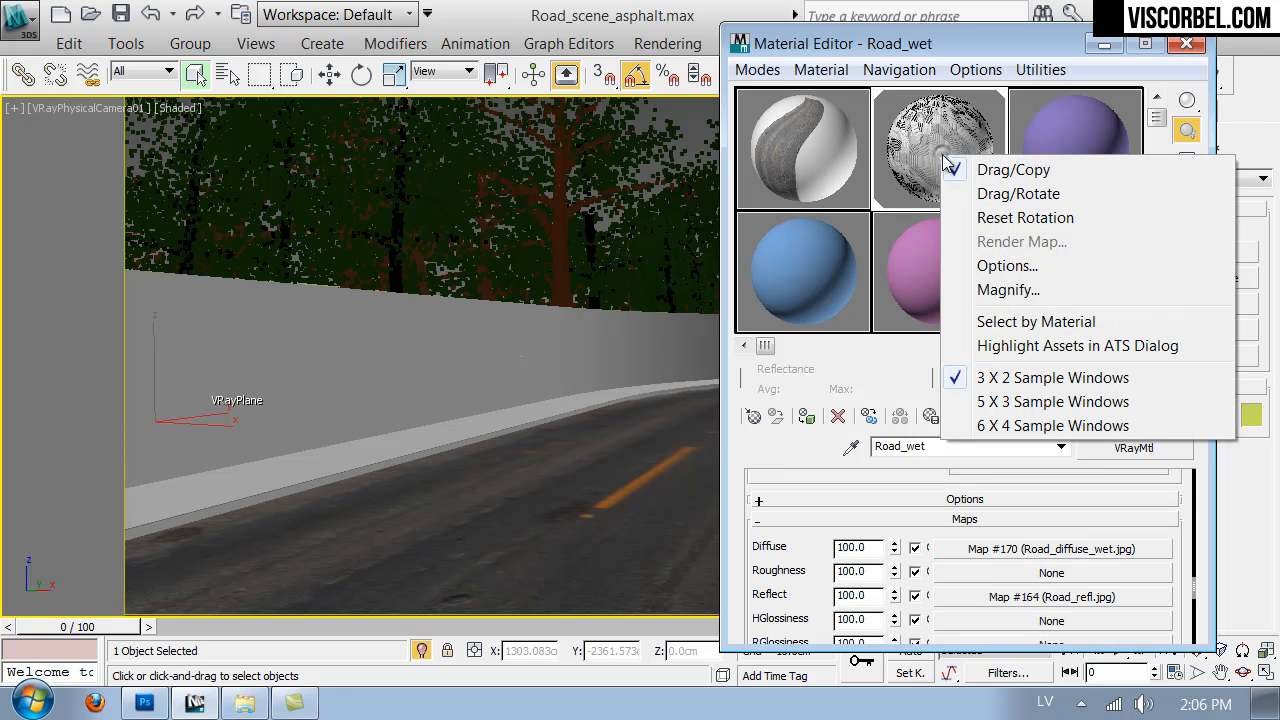
{"action": "left_click", "coordinate": [1012, 218]}
{"action": "left_click_drag", "start_coordinate": [1186, 100], "coordinate": [1093, 100]}
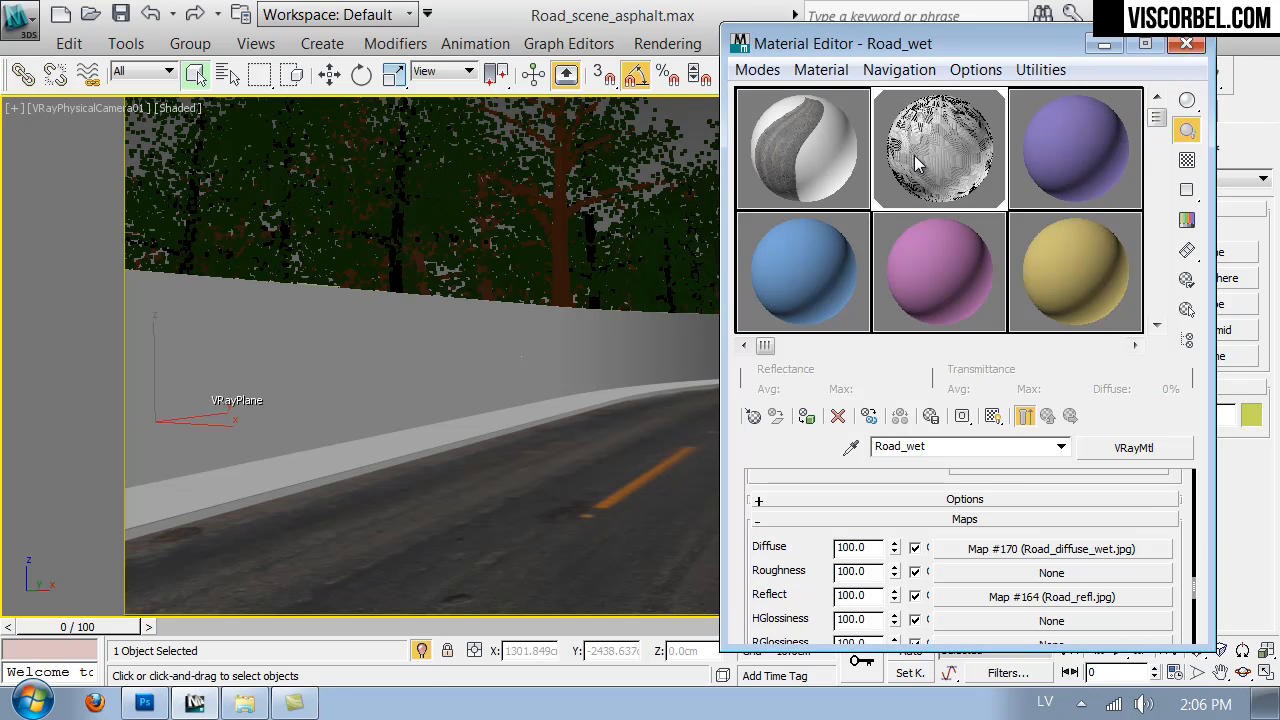
{"action": "right_click", "coordinate": [878, 132]}
{"action": "left_click", "coordinate": [935, 243]}
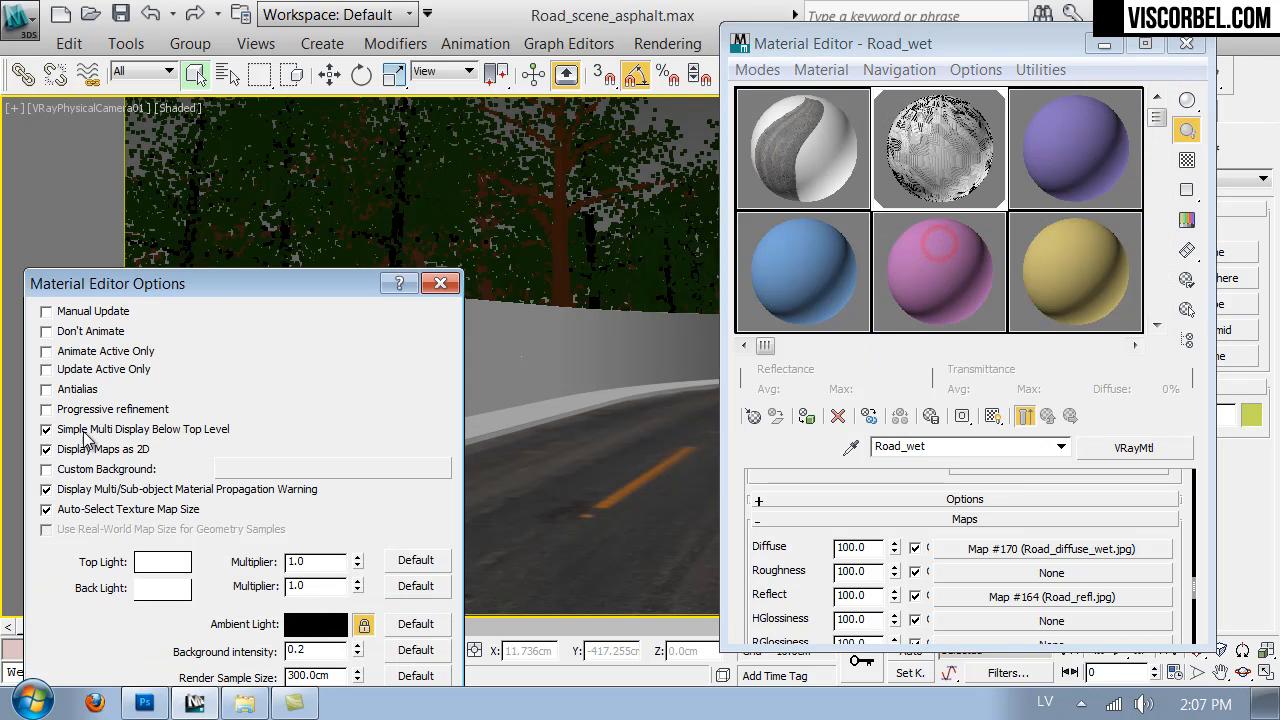
{"action": "left_click", "coordinate": [92, 518]}
{"action": "left_click_drag", "start_coordinate": [220, 283], "coordinate": [330, 25]}
{"action": "left_click", "coordinate": [343, 678]}
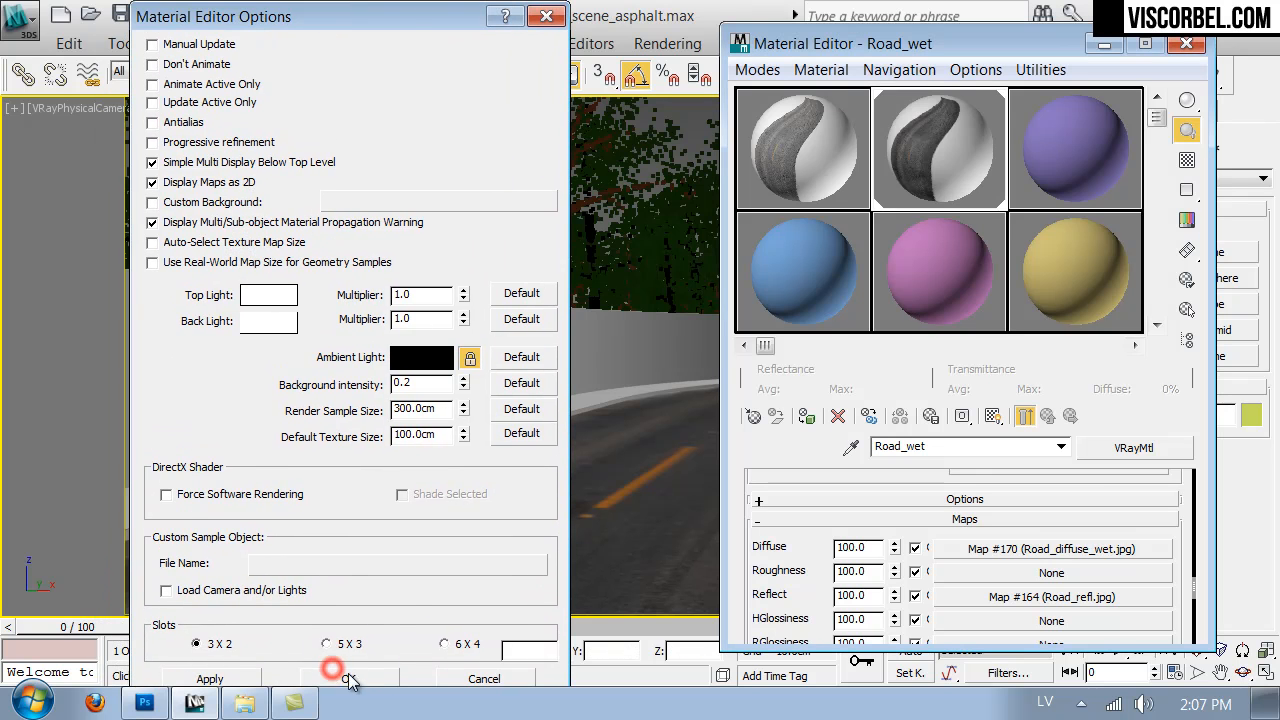
Step: Raise Road_wet's reflection glossiness to 0.55 and open its material sample in an enlarged separate preview
{"action": "left_click", "coordinate": [1047, 416]}
{"action": "scroll", "coordinate": [797, 545], "scroll_direction": "up", "scroll_amount": 15}
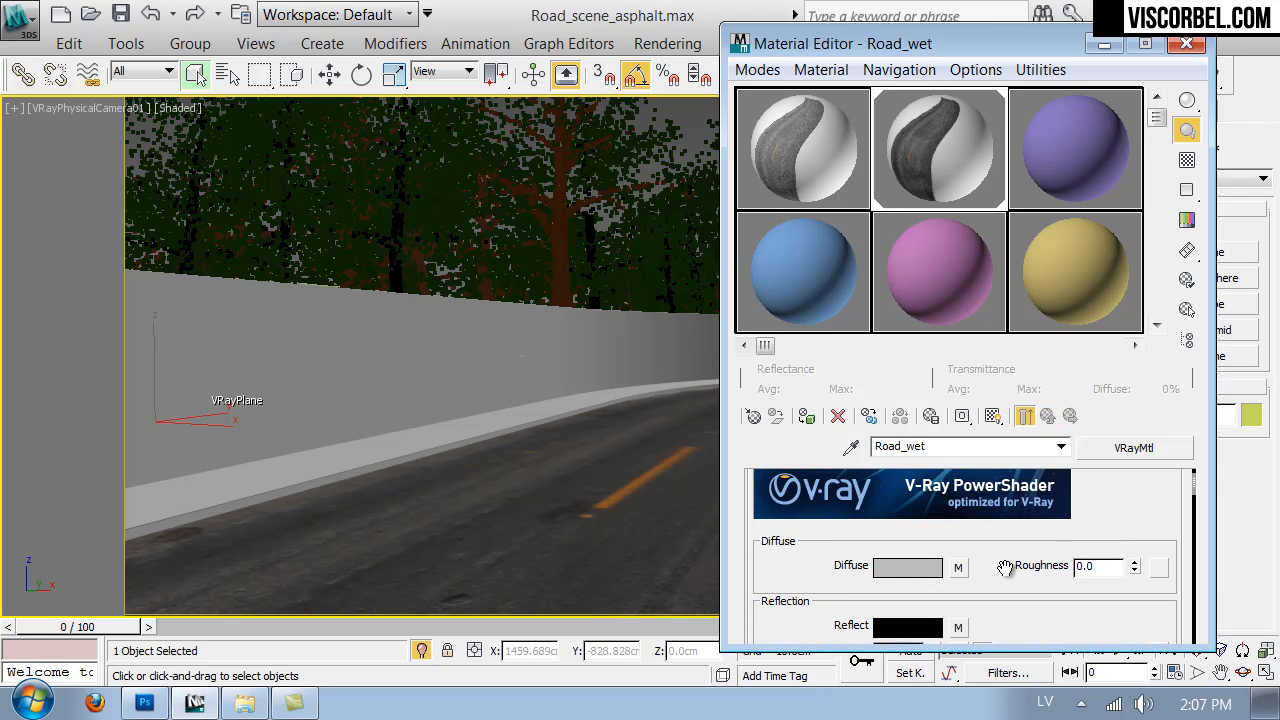
{"action": "scroll", "coordinate": [1005, 567], "scroll_direction": "down", "scroll_amount": 3}
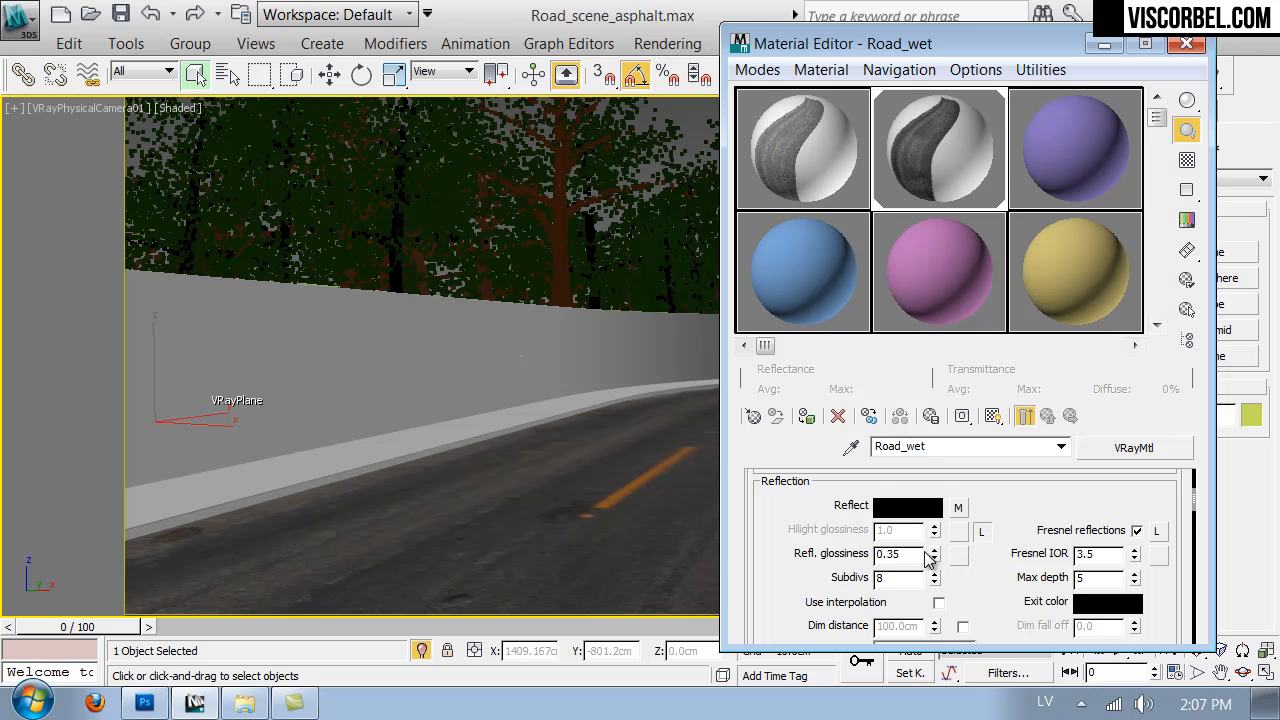
{"action": "left_click_drag", "start_coordinate": [935, 560], "coordinate": [930, 540]}
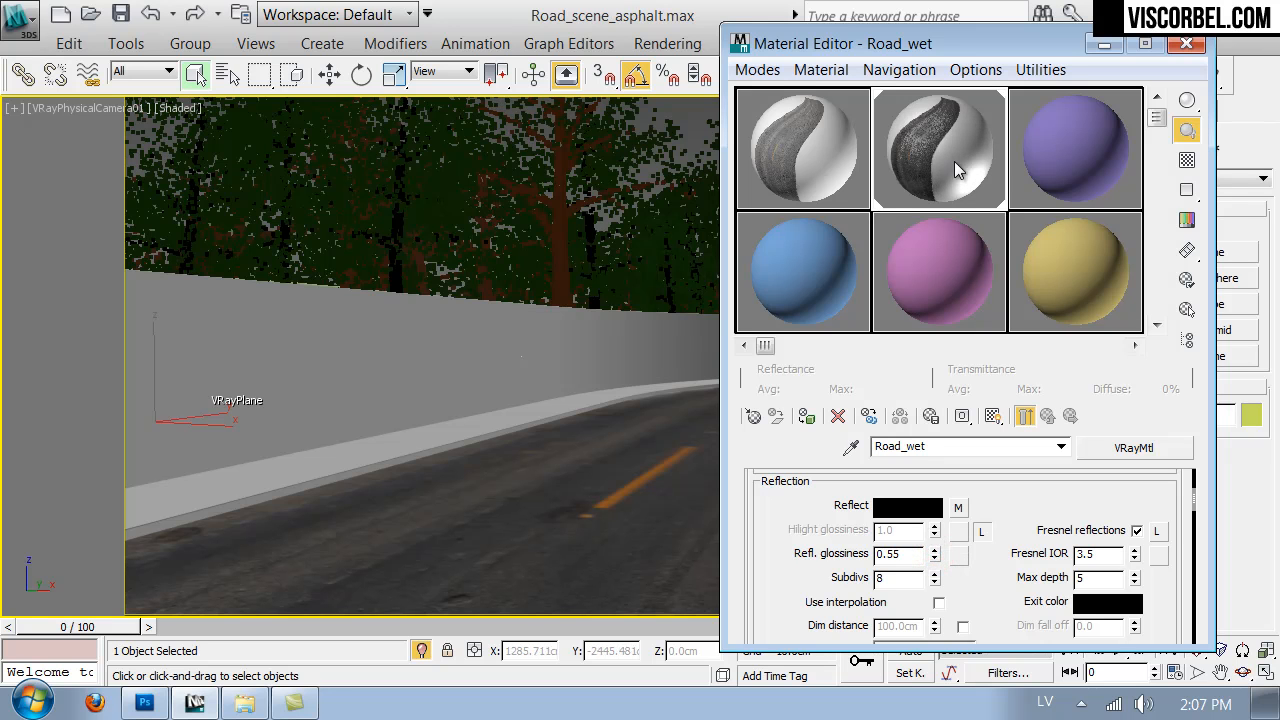
{"action": "double_click", "coordinate": [946, 120]}
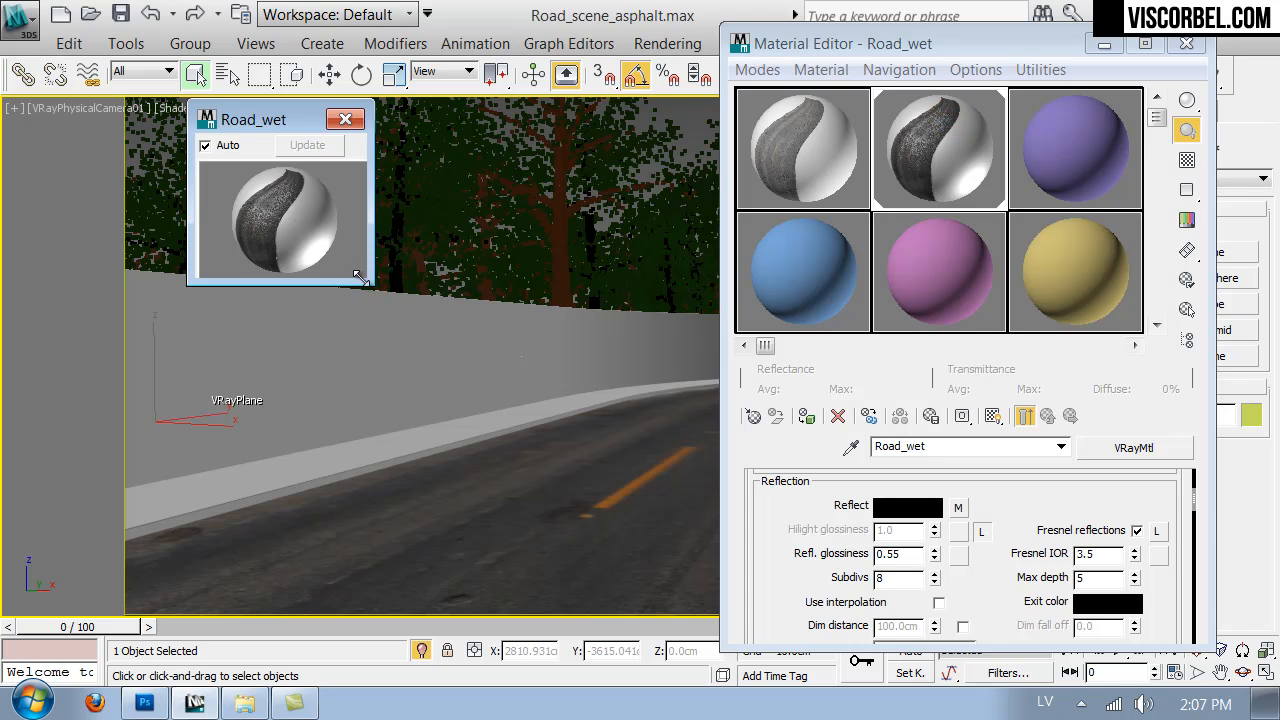
{"action": "left_click_drag", "start_coordinate": [357, 276], "coordinate": [684, 596]}
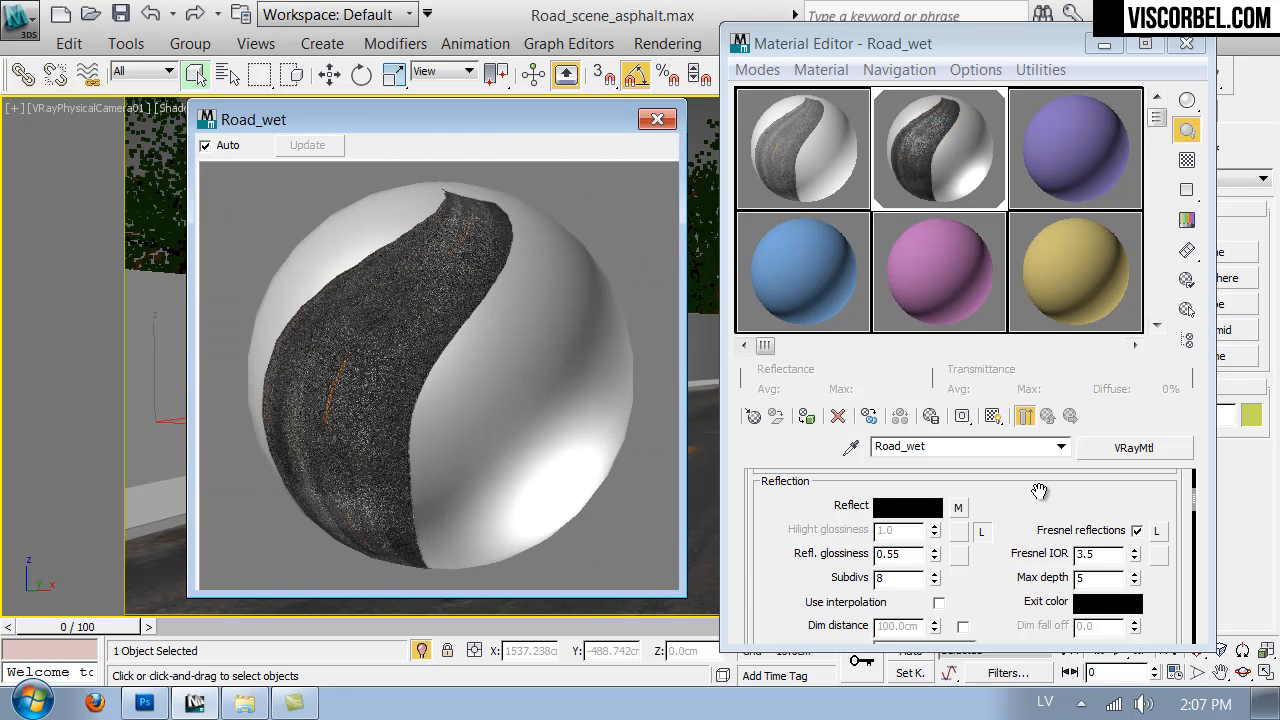
Step: Set the RGB Level to 1.5 in the output settings of Road_wet's Road_refl.jpg reflection bitmap
{"action": "left_click", "coordinate": [958, 510]}
{"action": "scroll", "coordinate": [957, 540], "scroll_direction": "down", "scroll_amount": 8}
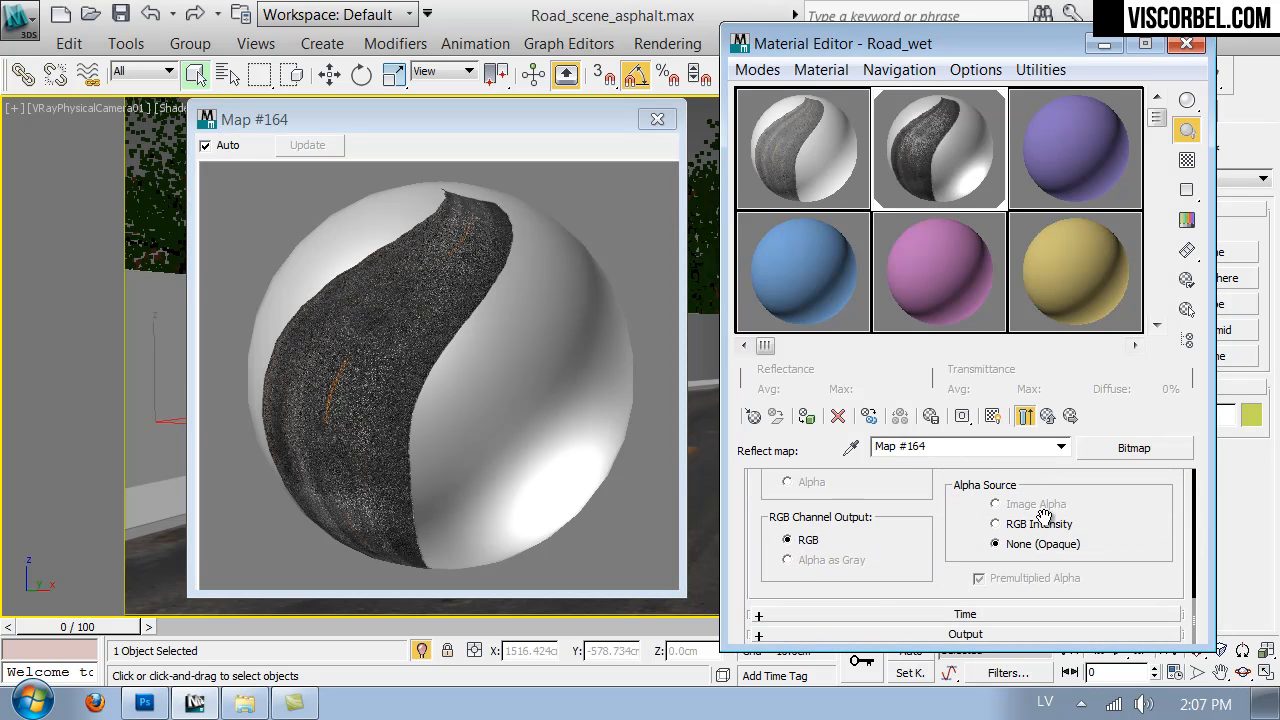
{"action": "left_click", "coordinate": [1063, 634]}
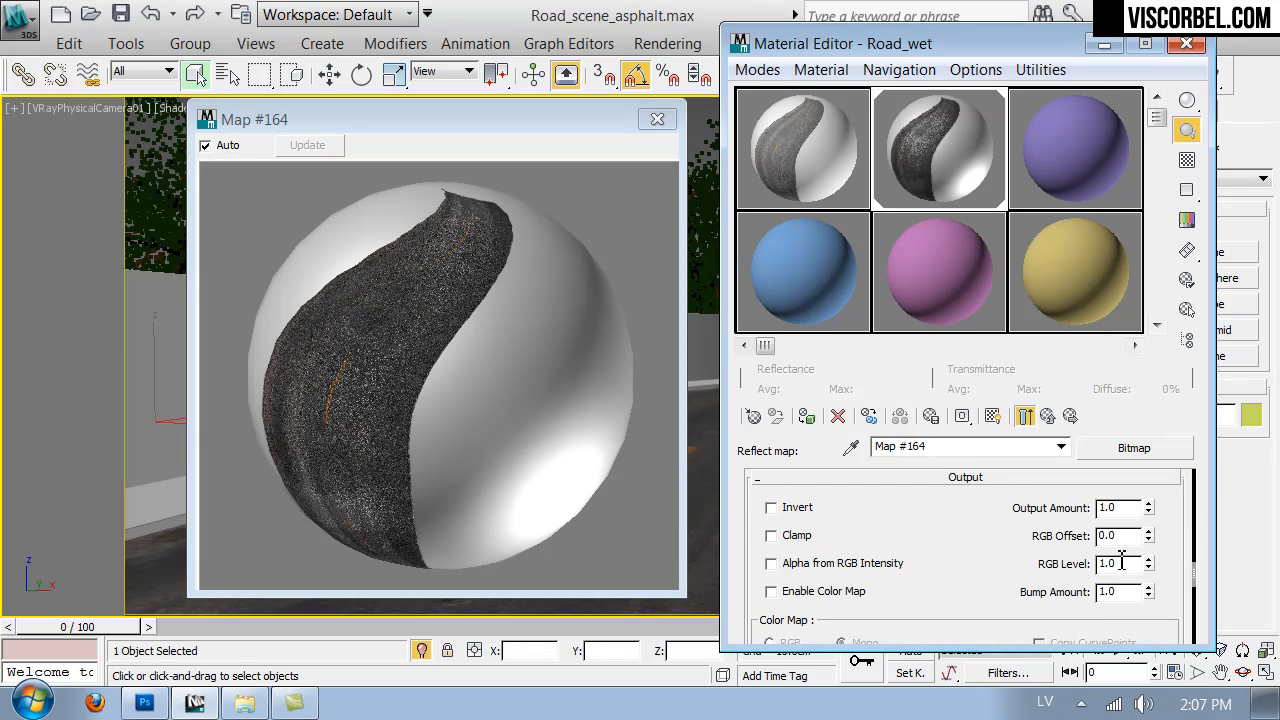
{"action": "double_click", "coordinate": [1122, 564]}
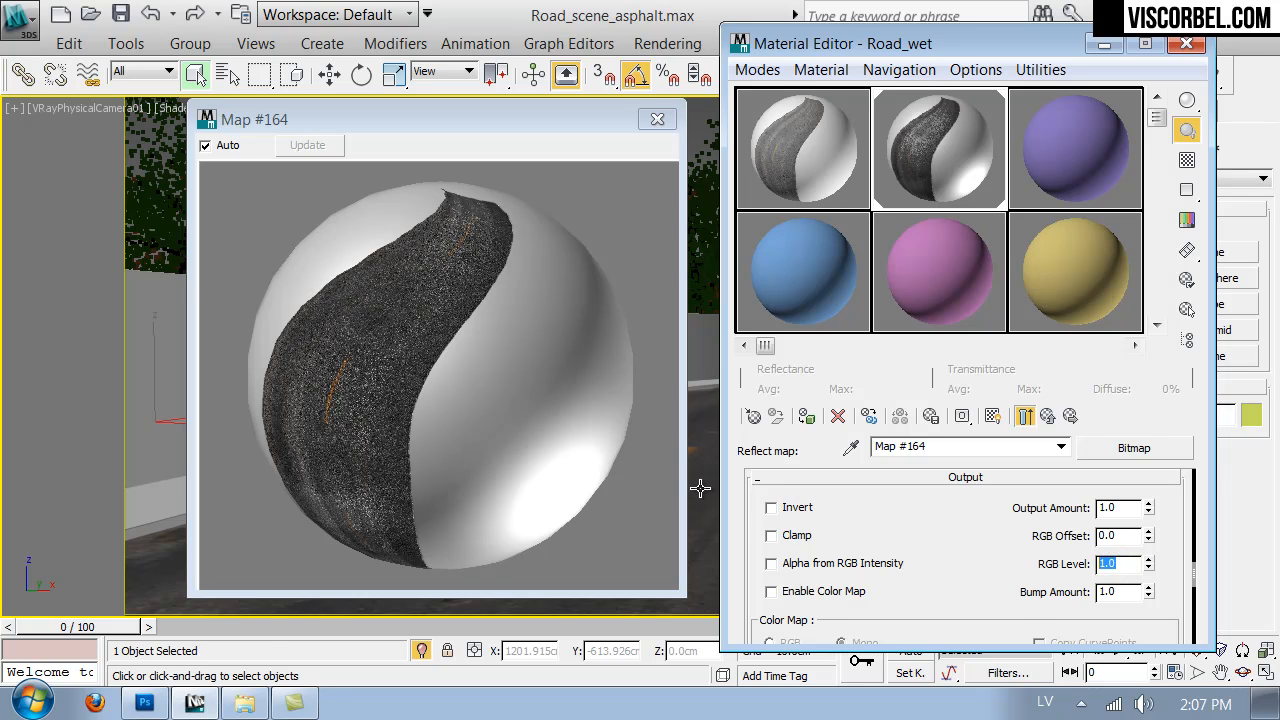
{"action": "key", "text": "Return"}
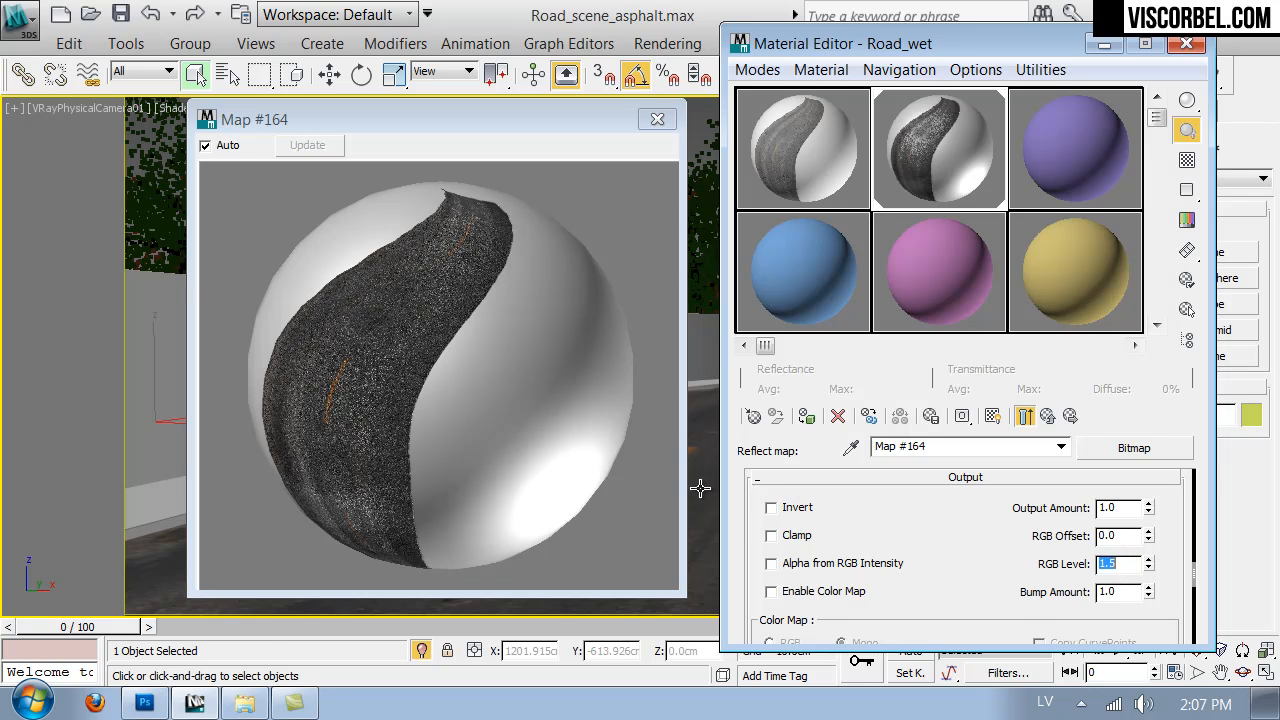
Step: Start a test render of the road scene from the V-Ray camera and cancel it
{"action": "left_click_drag", "start_coordinate": [940, 44], "coordinate": [967, 154]}
{"action": "left_click", "coordinate": [1207, 72]}
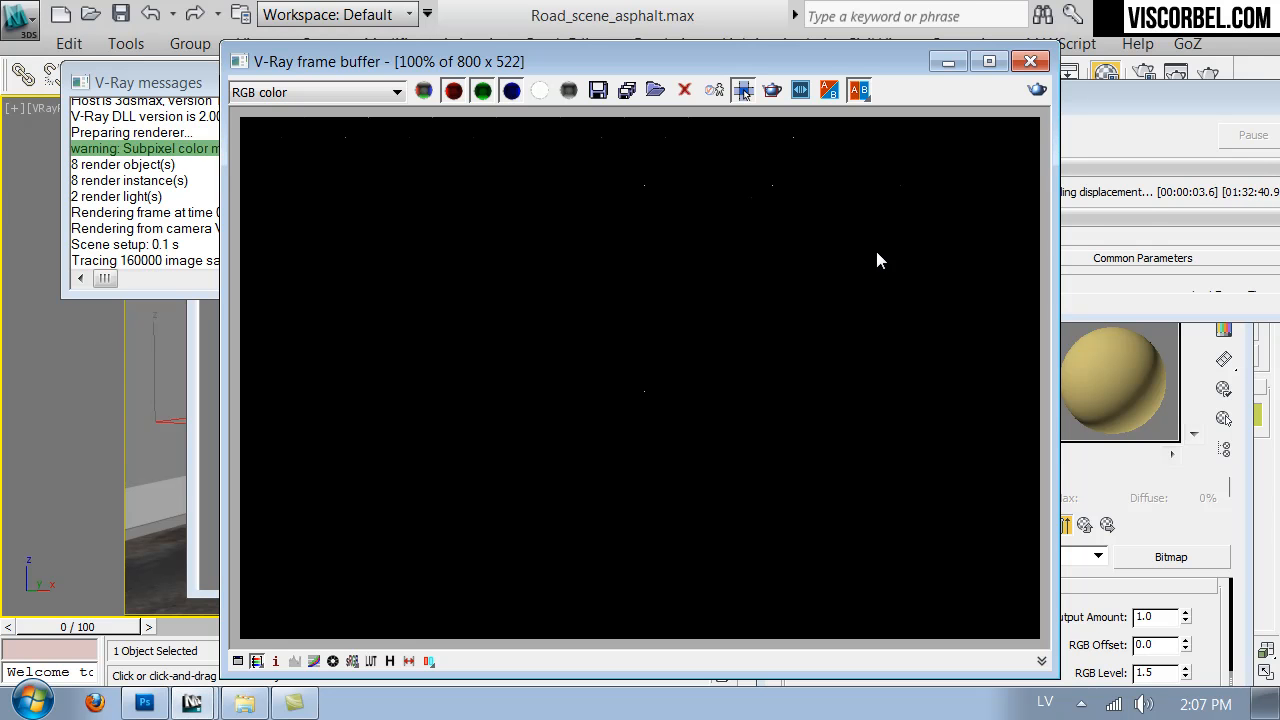
{"action": "left_click_drag", "start_coordinate": [1175, 91], "coordinate": [1039, 138]}
{"action": "left_click", "coordinate": [1205, 182]}
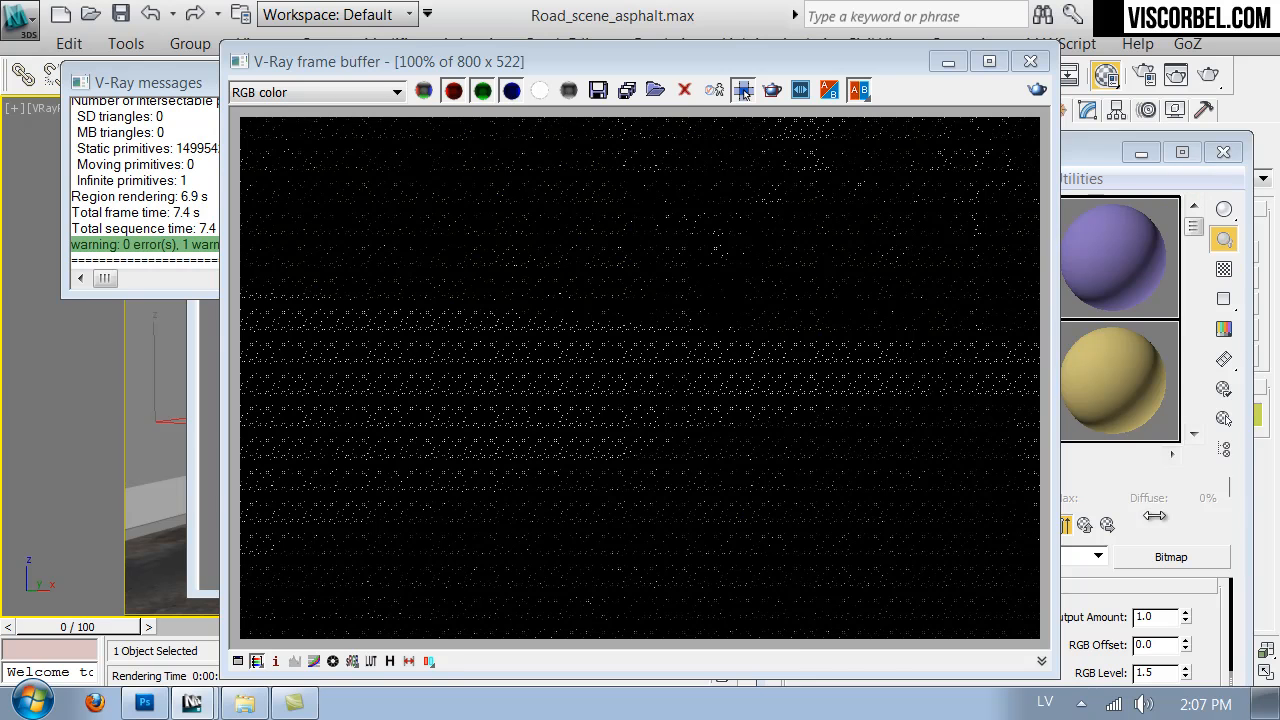
Step: Return to Road_wet's top level and disable its displacement map
{"action": "left_click", "coordinate": [1202, 548]}
{"action": "left_click", "coordinate": [1085, 525]}
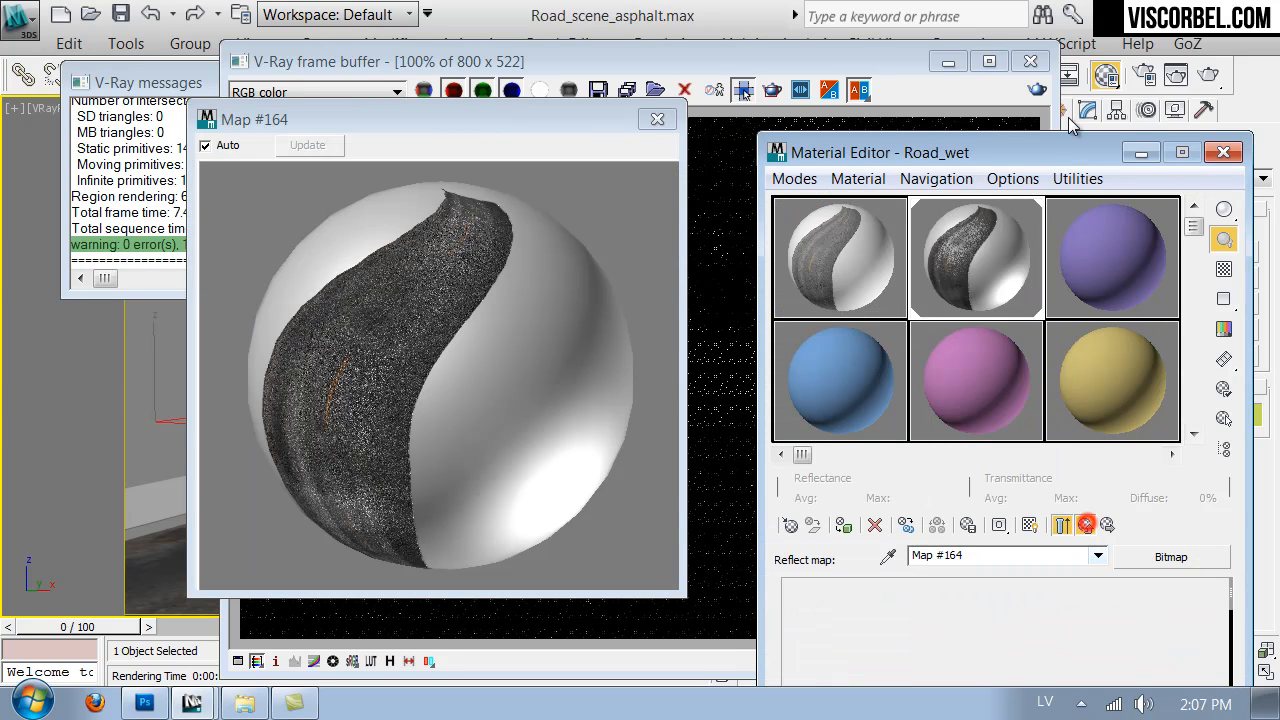
{"action": "left_click_drag", "start_coordinate": [1043, 152], "coordinate": [1037, 58]}
{"action": "scroll", "coordinate": [1006, 600], "scroll_direction": "down", "scroll_amount": 10}
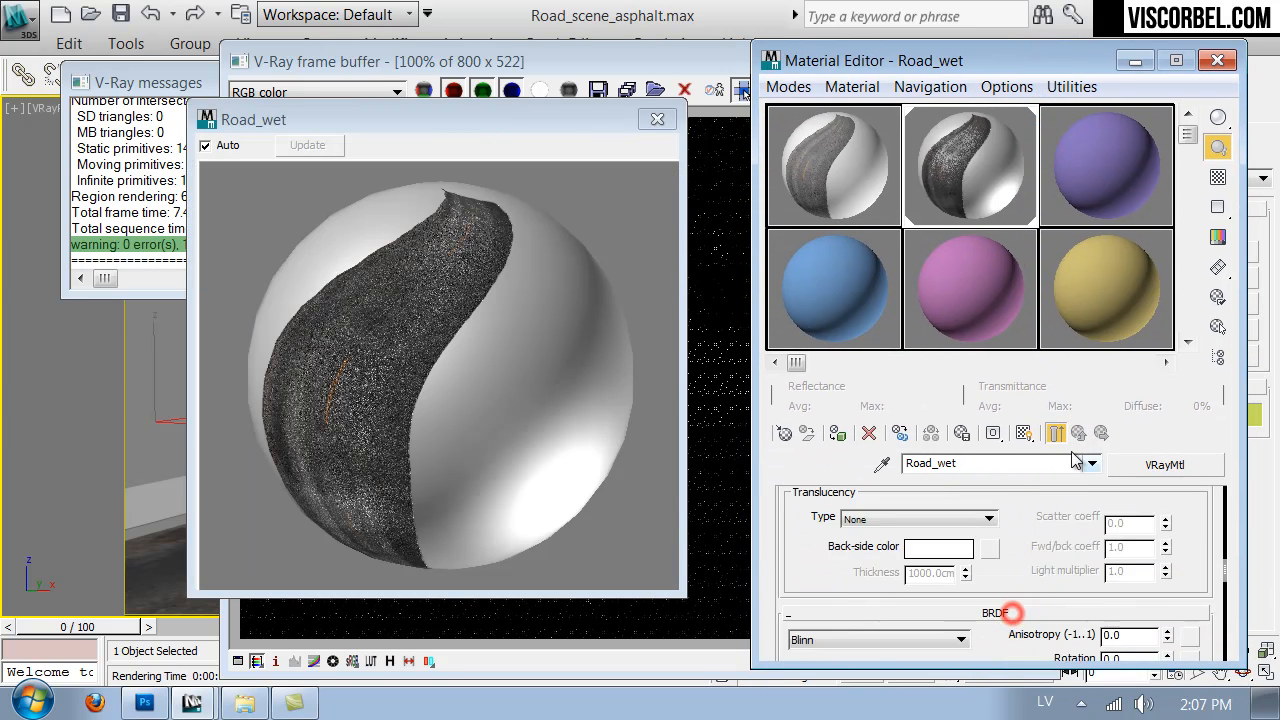
{"action": "scroll", "coordinate": [926, 592], "scroll_direction": "down", "scroll_amount": 2}
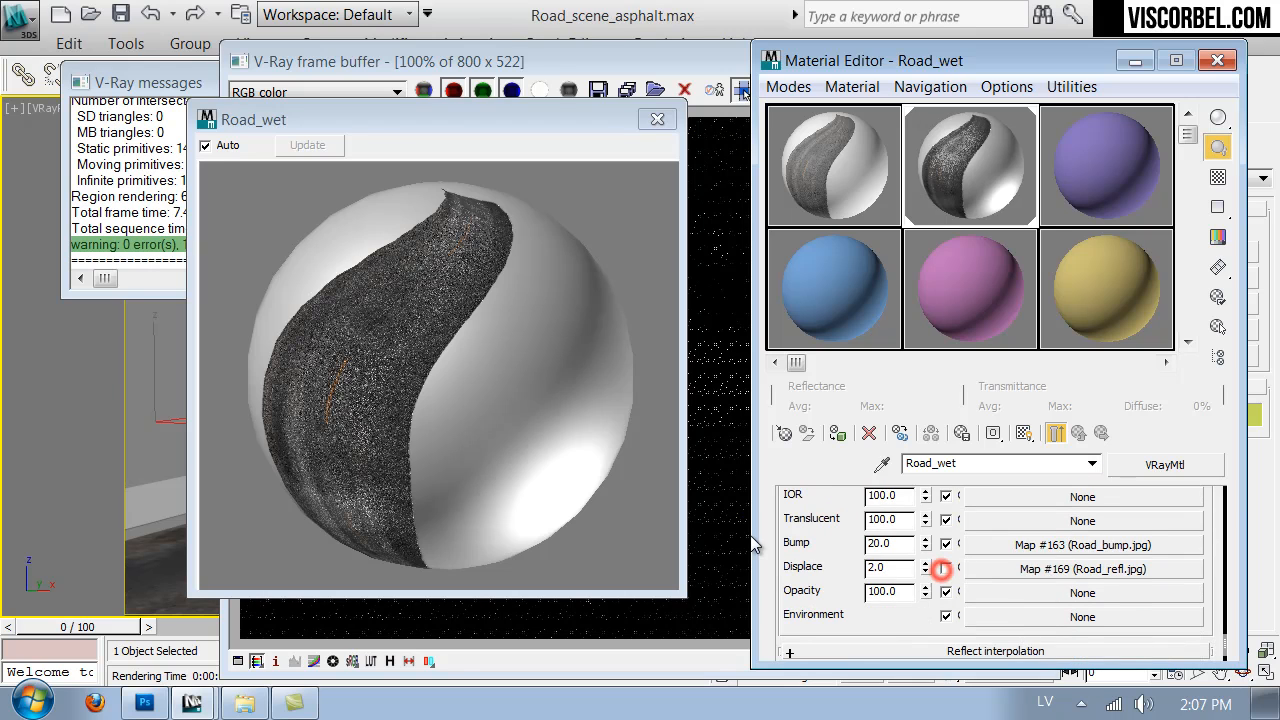
Step: Render the scene without displacement to examine the wet road surface, stopping before the image completes
{"action": "left_click", "coordinate": [708, 565]}
{"action": "left_click", "coordinate": [1040, 88]}
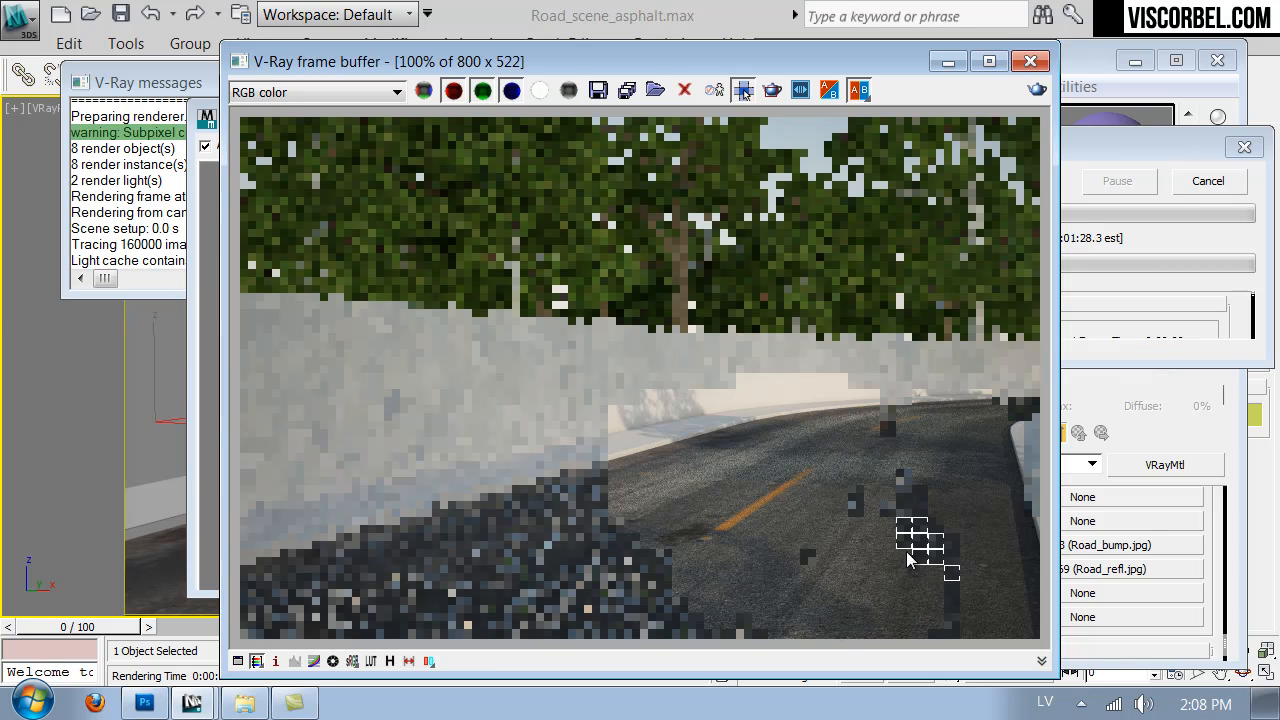
{"action": "left_click", "coordinate": [1197, 175]}
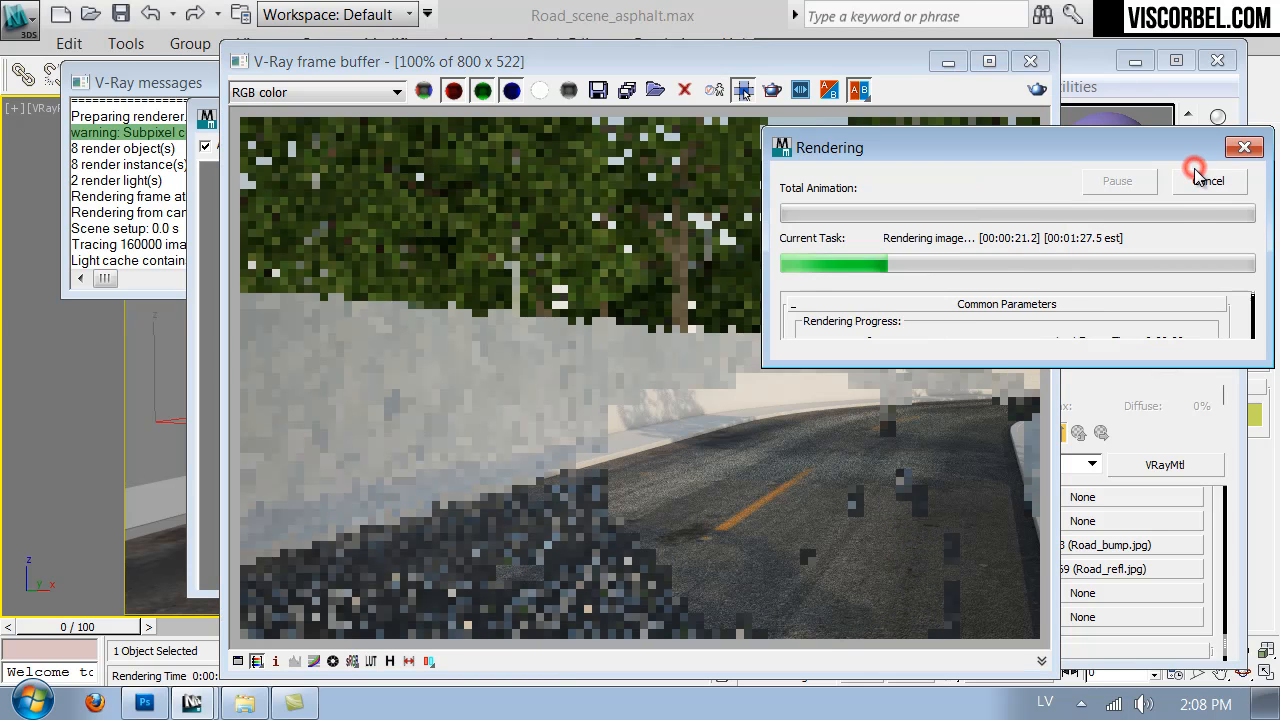
Step: Set Road_wet's bump amount to 10
{"action": "left_click", "coordinate": [1216, 570]}
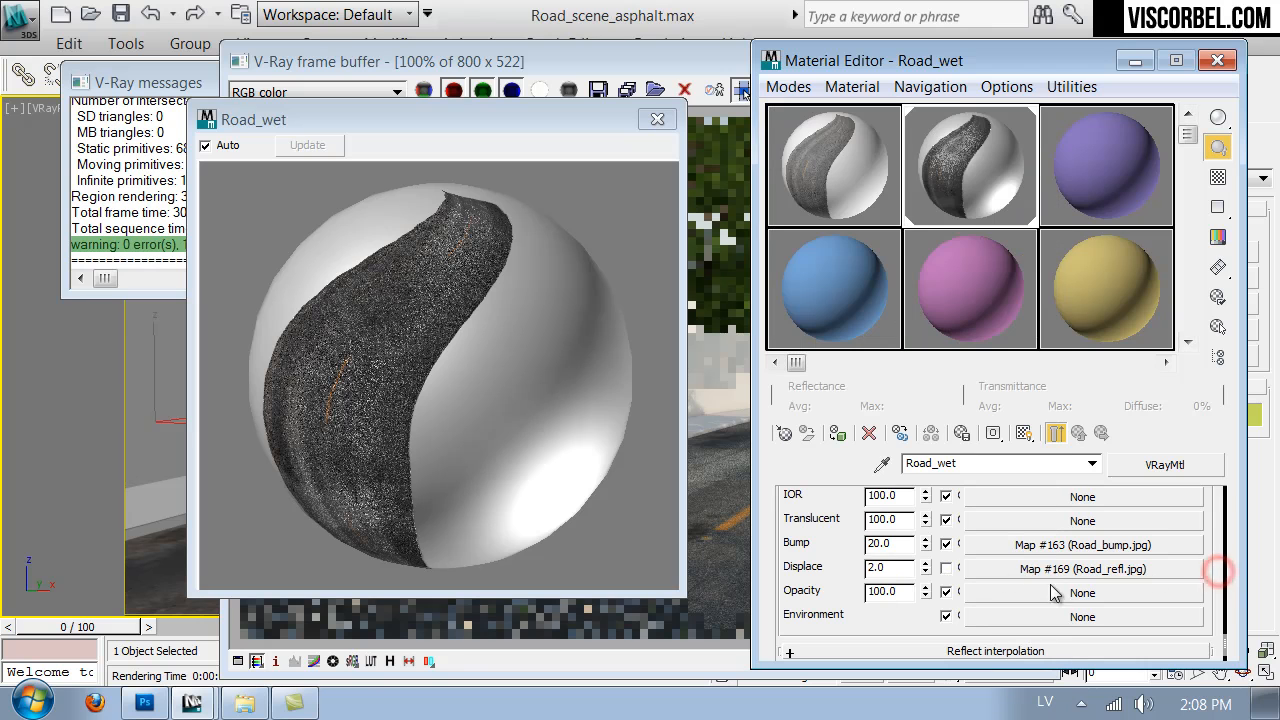
{"action": "double_click", "coordinate": [888, 544]}
{"action": "type", "text": "10"}
{"action": "key", "text": "Return"}
Step: Check the blur setting of the Road_diffuse_wet.jpg diffuse bitmap and return to Road_wet's top level
{"action": "scroll", "coordinate": [823, 509], "scroll_direction": "up", "scroll_amount": 8}
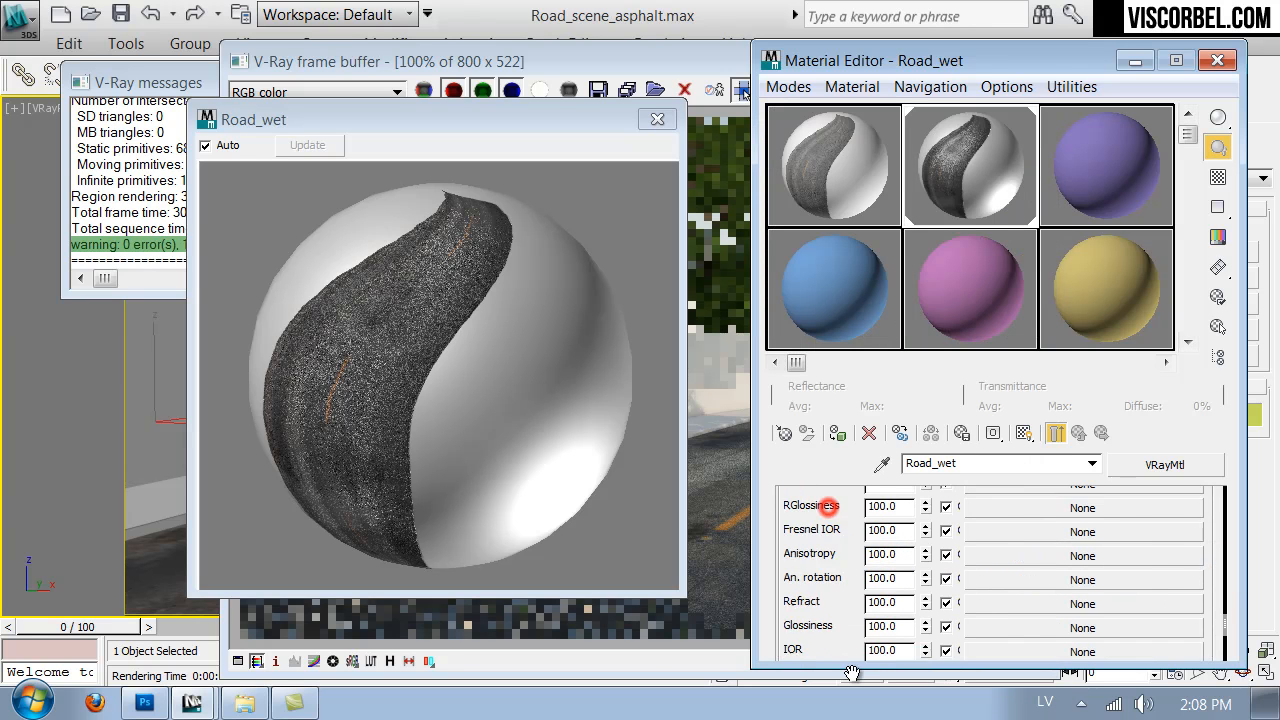
{"action": "left_click", "coordinate": [1052, 605]}
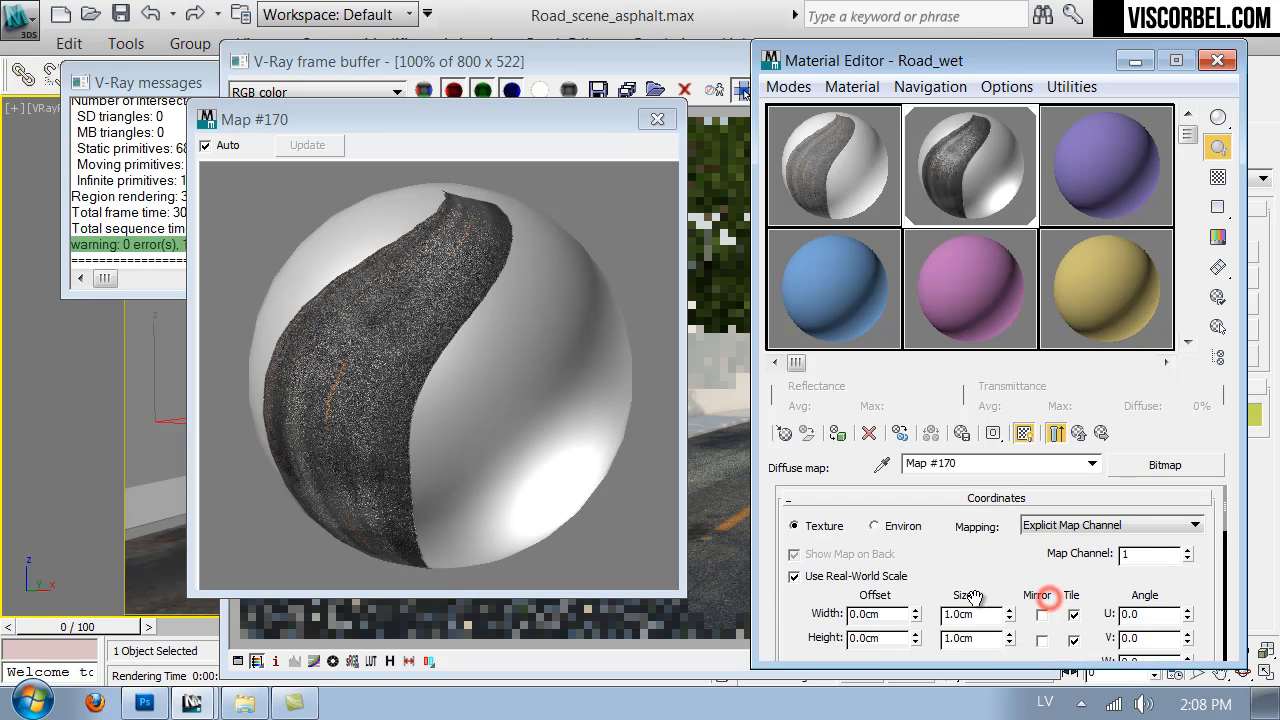
{"action": "scroll", "coordinate": [800, 605], "scroll_direction": "down", "scroll_amount": 2}
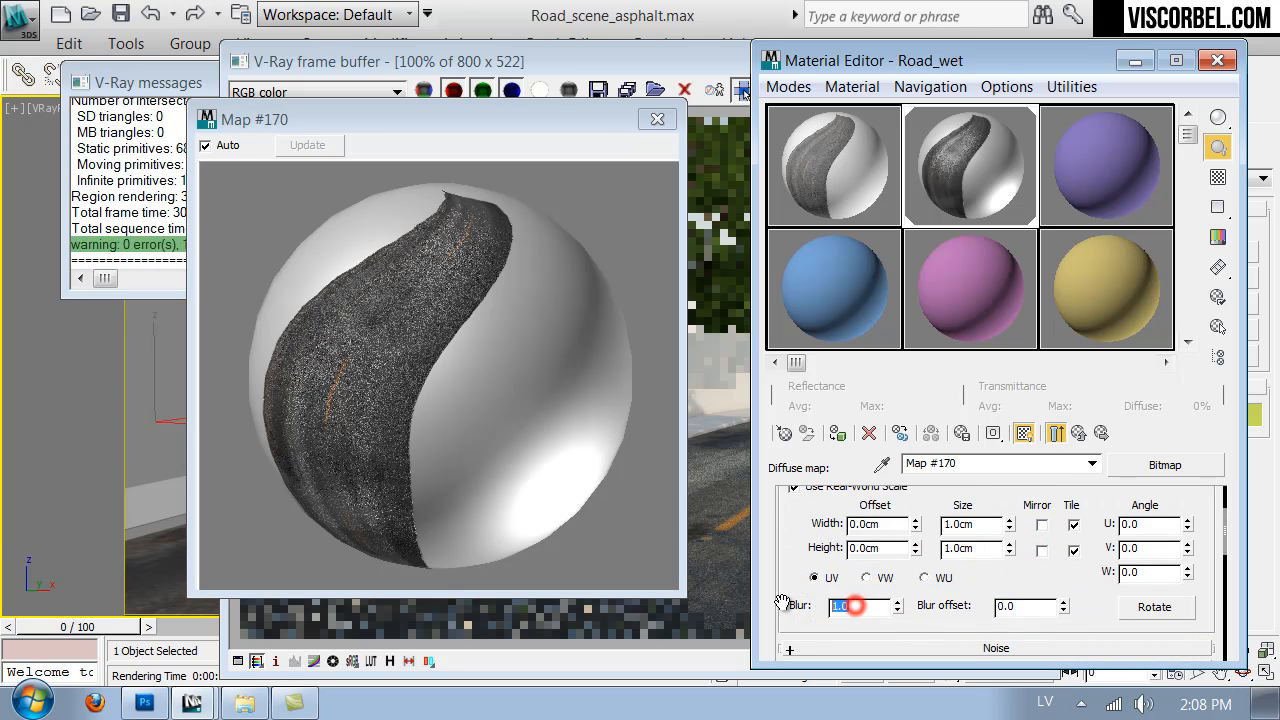
{"action": "left_click", "coordinate": [1081, 432]}
Step: Set Road_wet's reflection glossiness to 0.75
{"action": "scroll", "coordinate": [812, 545], "scroll_direction": "up", "scroll_amount": 10}
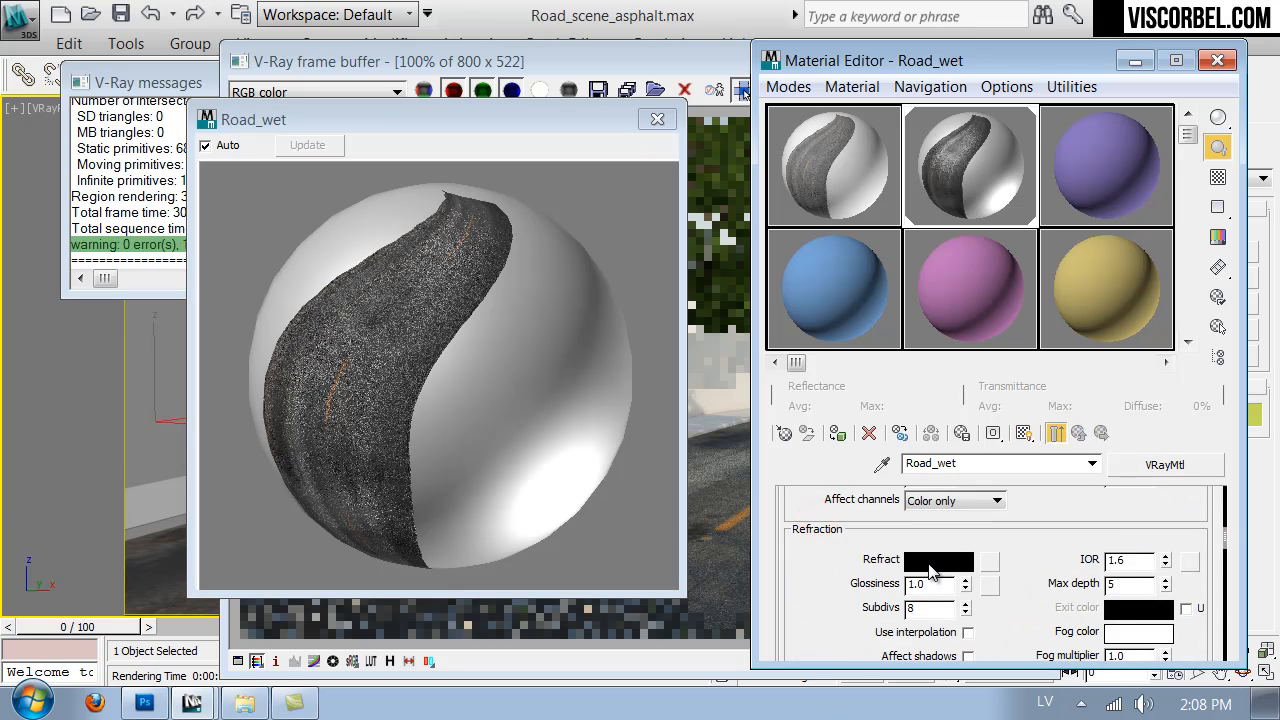
{"action": "scroll", "coordinate": [930, 572], "scroll_direction": "up", "scroll_amount": 5}
{"action": "double_click", "coordinate": [940, 613]}
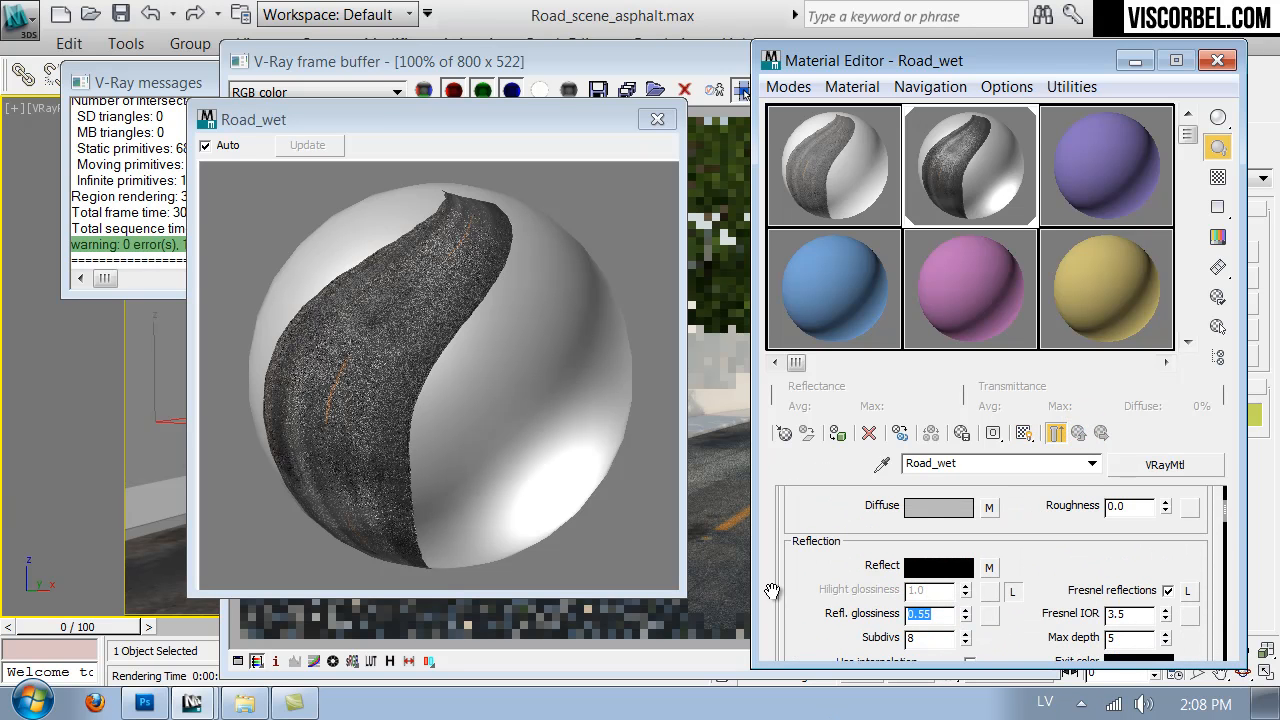
{"action": "key", "text": "Return"}
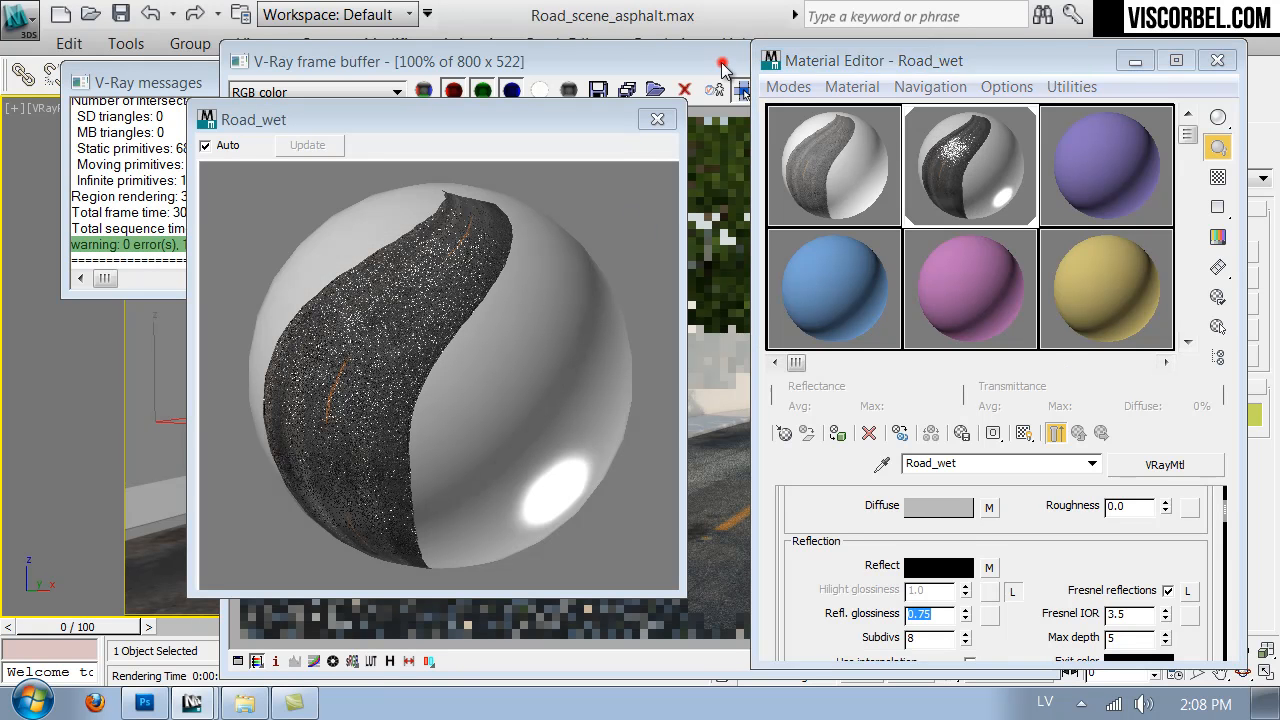
Step: Run another test render to examine the road's sharper reflections, and stop it partway
{"action": "left_click", "coordinate": [723, 60]}
{"action": "left_click", "coordinate": [1036, 90]}
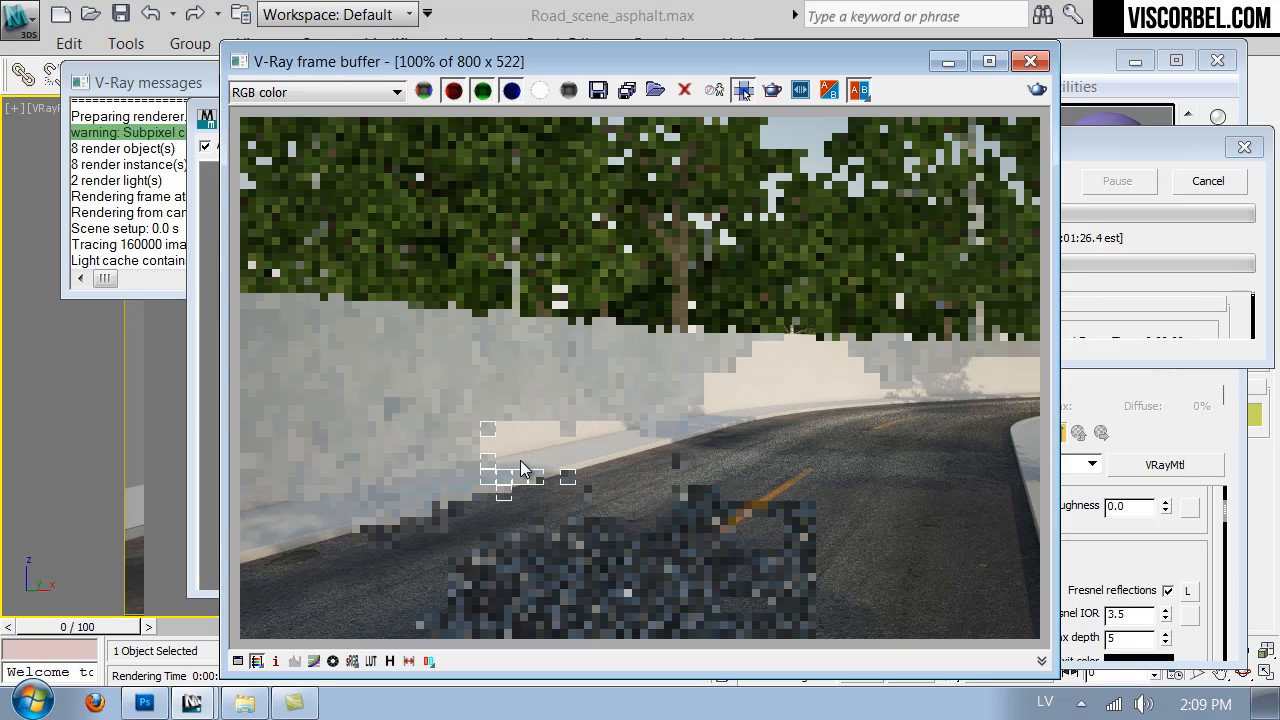
{"action": "left_click", "coordinate": [1208, 182]}
Step: Set Road_wet's bump amount to 5
{"action": "left_click", "coordinate": [1119, 554]}
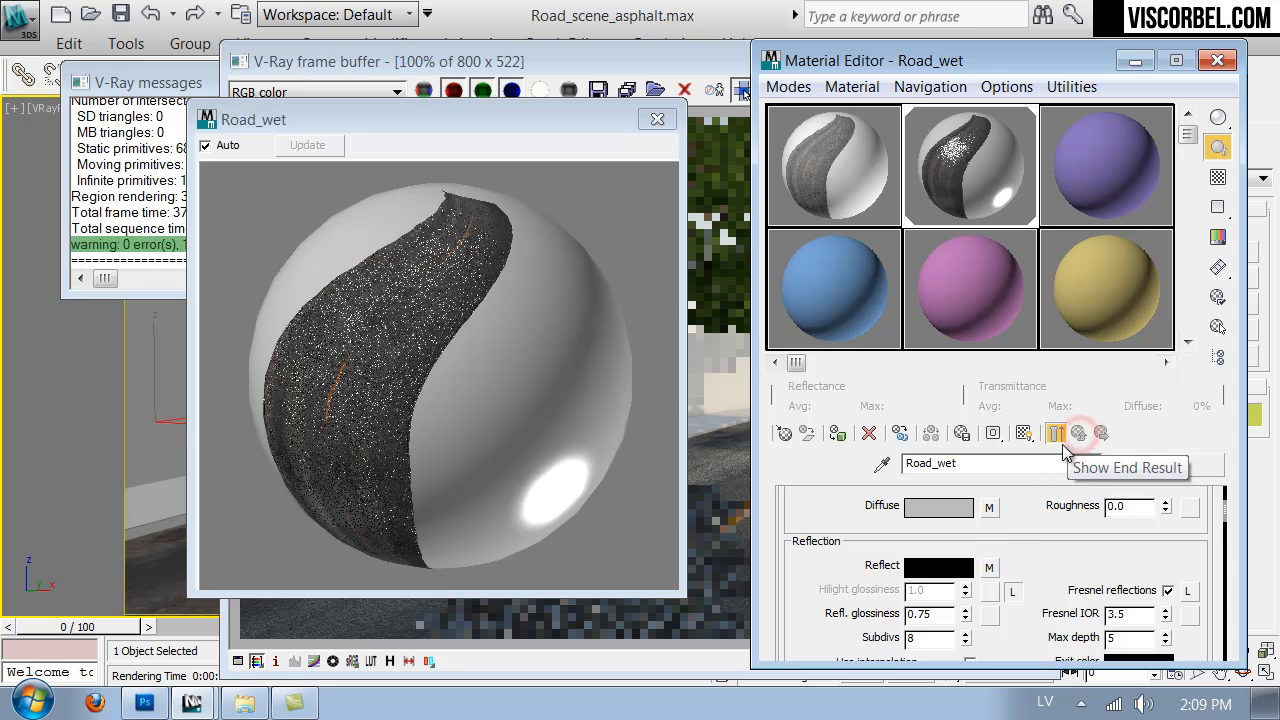
{"action": "scroll", "coordinate": [1025, 555], "scroll_direction": "down", "scroll_amount": 15}
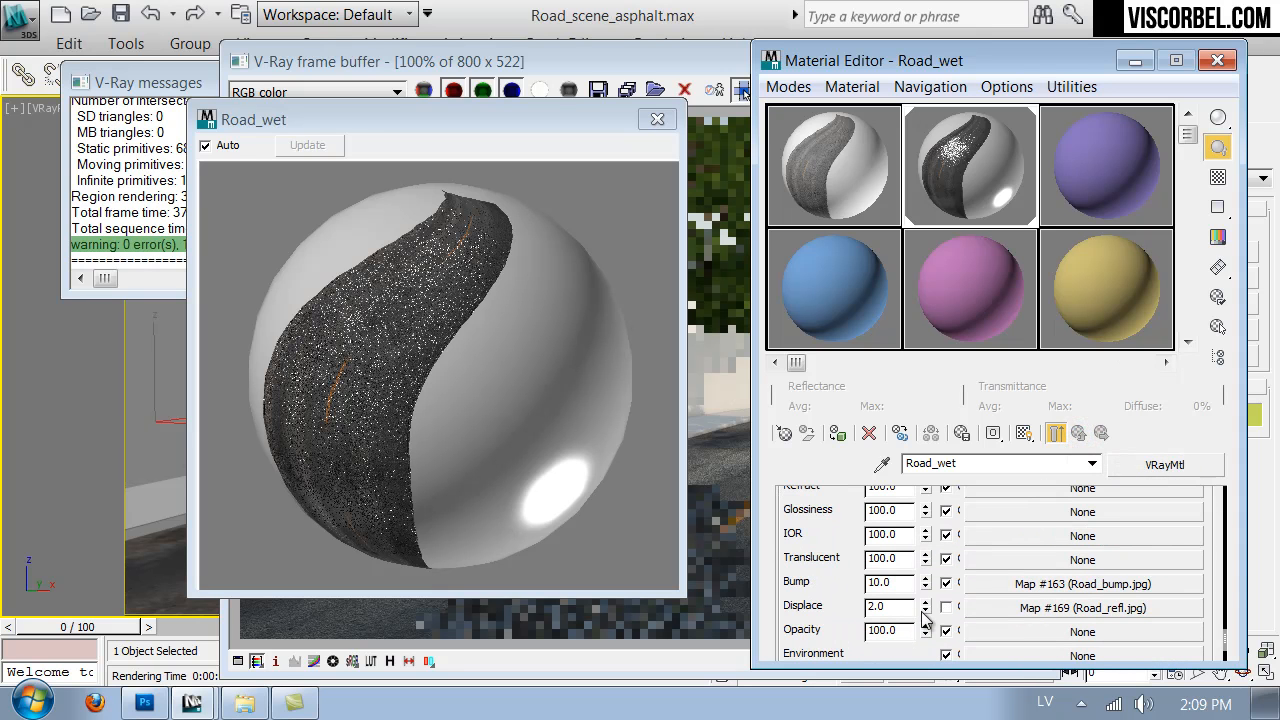
{"action": "type", "text": "5"}
{"action": "key", "text": "Return"}
Step: Set the blur of the Road_bump.jpg bump bitmap to 0.6 and return to Road_wet's top level
{"action": "left_click", "coordinate": [1025, 585]}
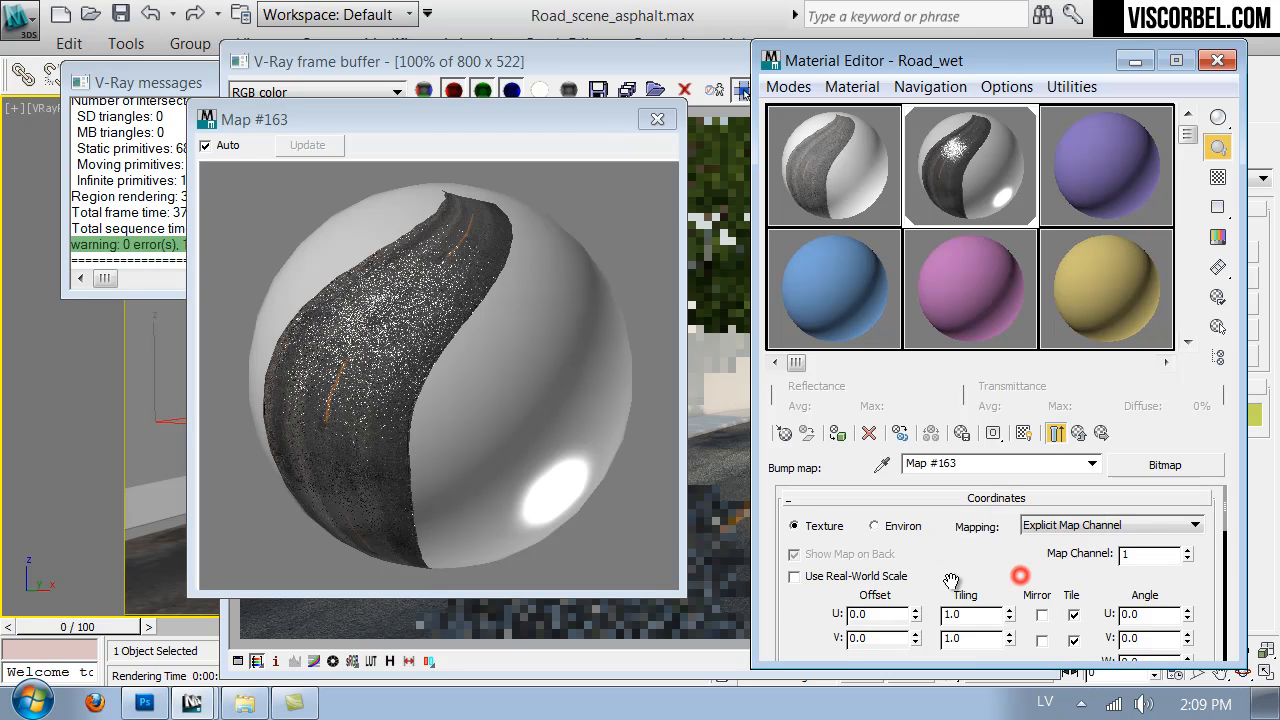
{"action": "scroll", "coordinate": [829, 612], "scroll_direction": "down", "scroll_amount": 5}
{"action": "double_click", "coordinate": [871, 577]}
{"action": "type", "text": "0.5"}
{"action": "key", "text": "Return"}
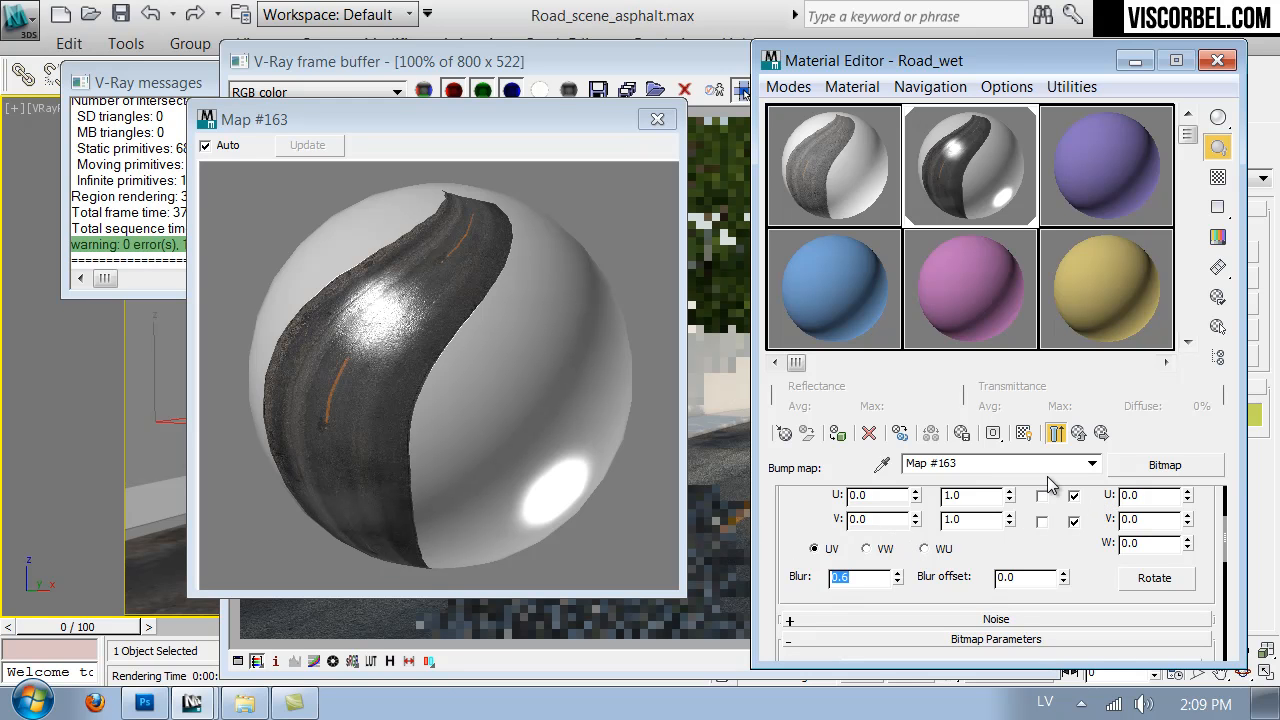
{"action": "left_click", "coordinate": [1101, 433]}
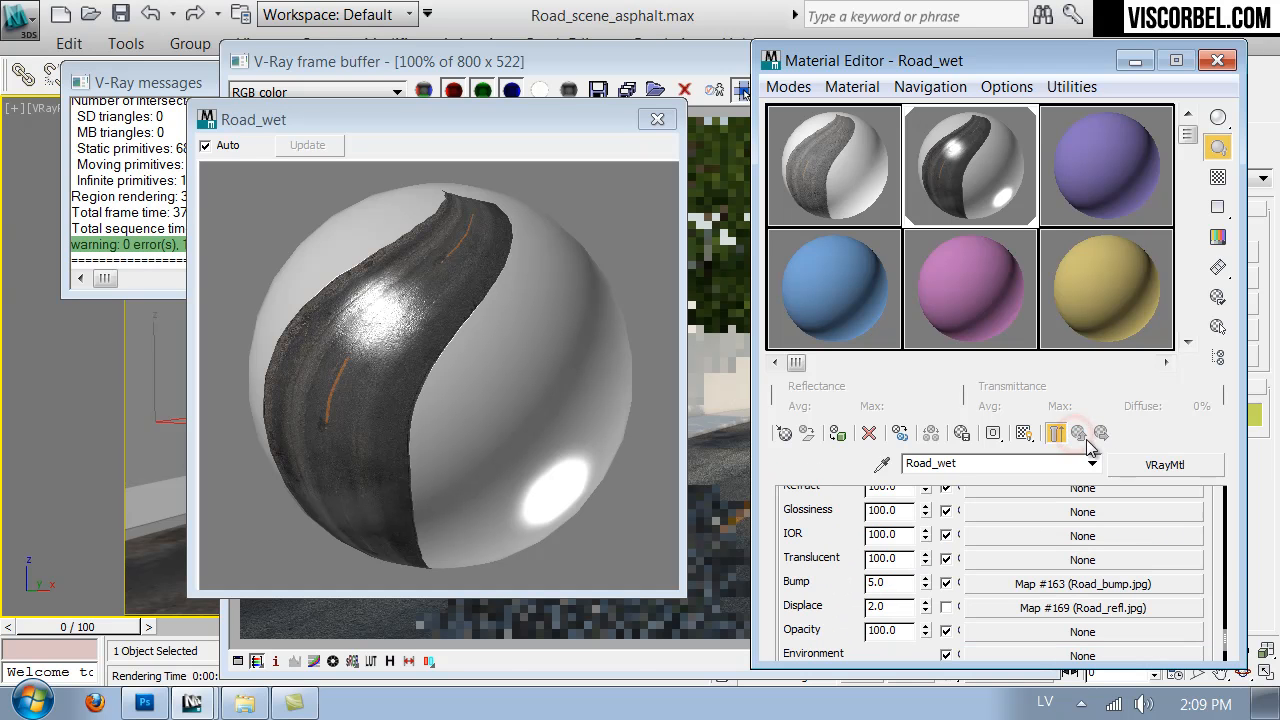
Step: Change Road_wet's type to VRayBlendMtl, keeping the existing VRayMtl as its base material
{"action": "left_click", "coordinate": [1160, 466]}
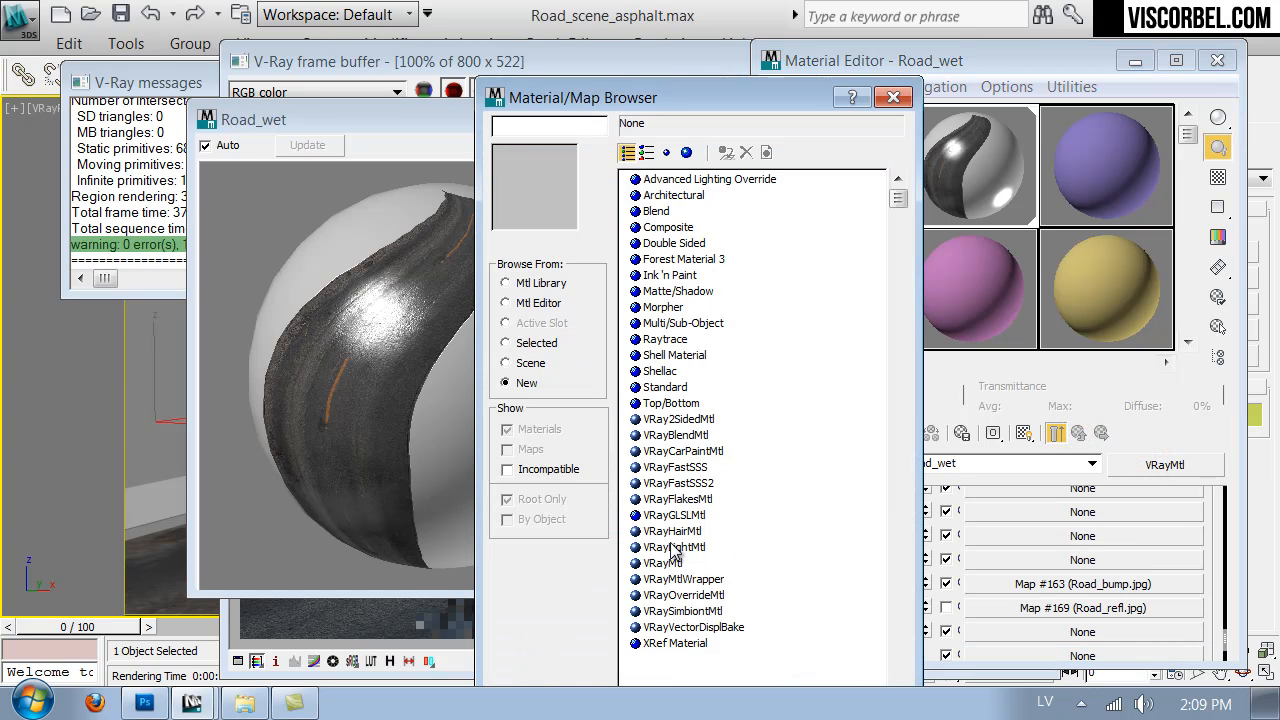
{"action": "double_click", "coordinate": [676, 436]}
{"action": "left_click", "coordinate": [957, 420]}
{"action": "scroll", "coordinate": [776, 608], "scroll_direction": "down", "scroll_amount": 3}
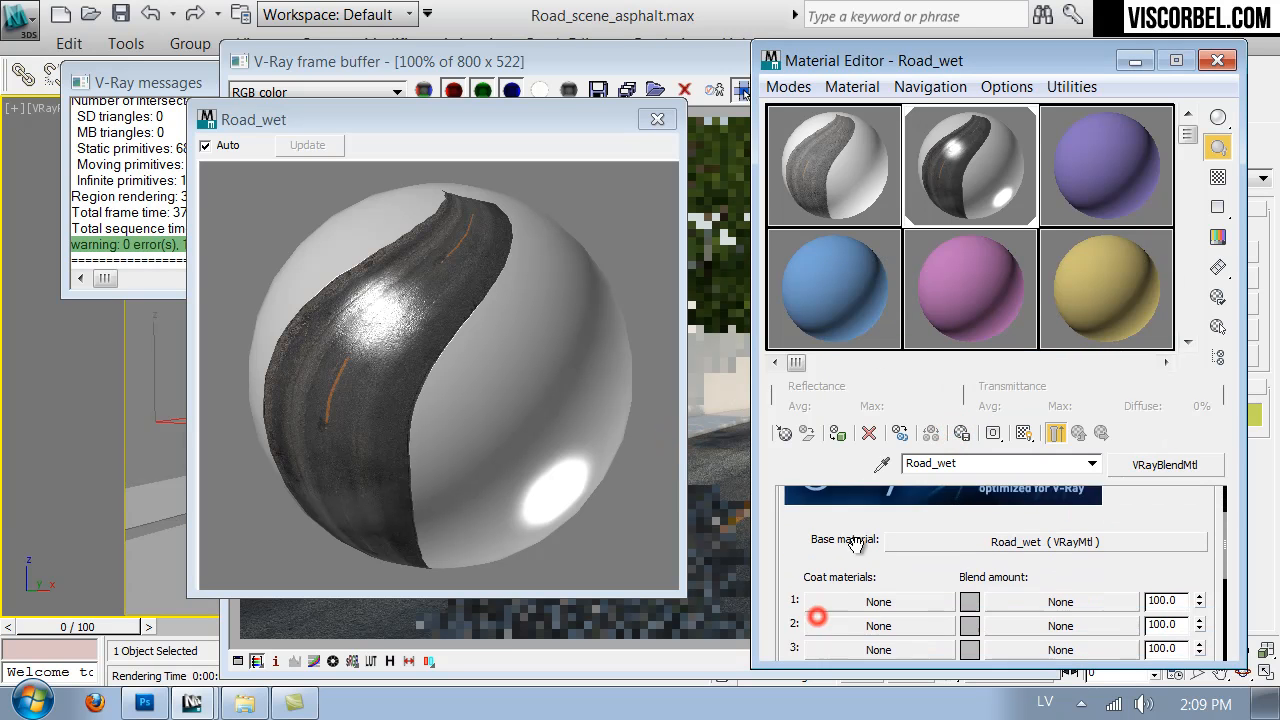
Step: Paste a copy of the Road_wet base material into the first coat slot of the blend material
{"action": "right_click", "coordinate": [895, 523]}
{"action": "left_click", "coordinate": [934, 563]}
{"action": "right_click", "coordinate": [857, 585]}
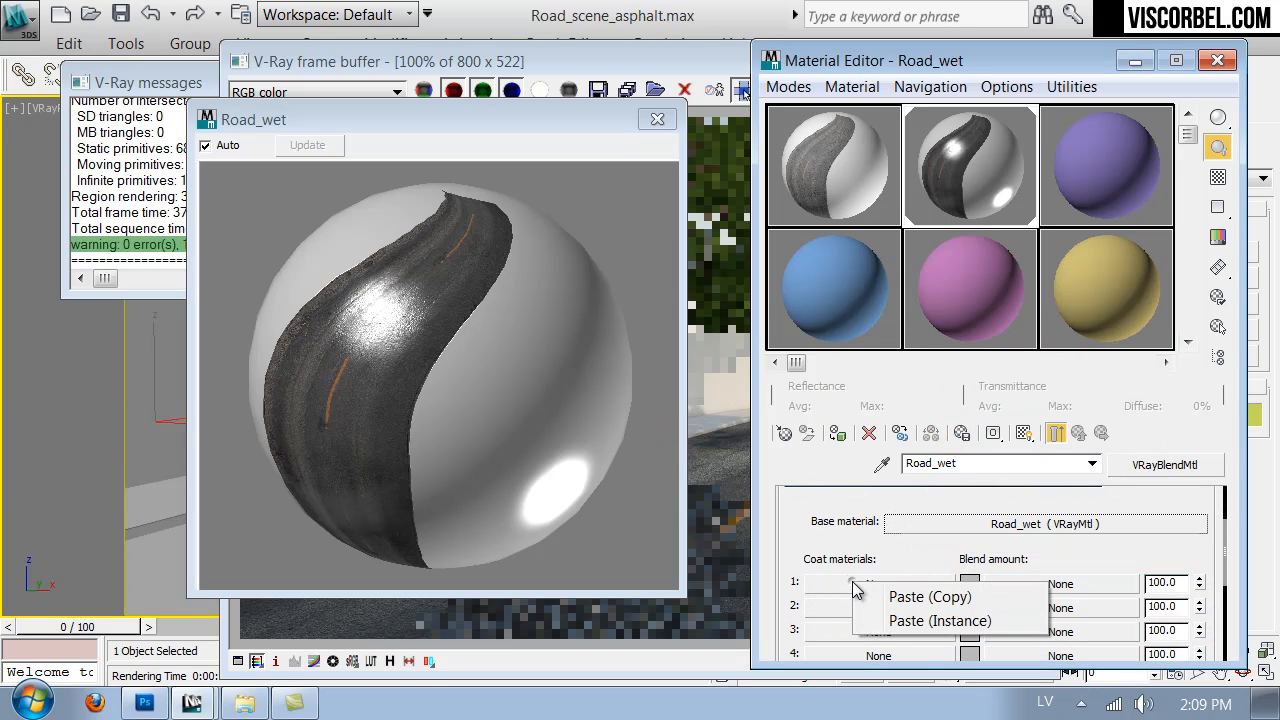
{"action": "left_click", "coordinate": [886, 594]}
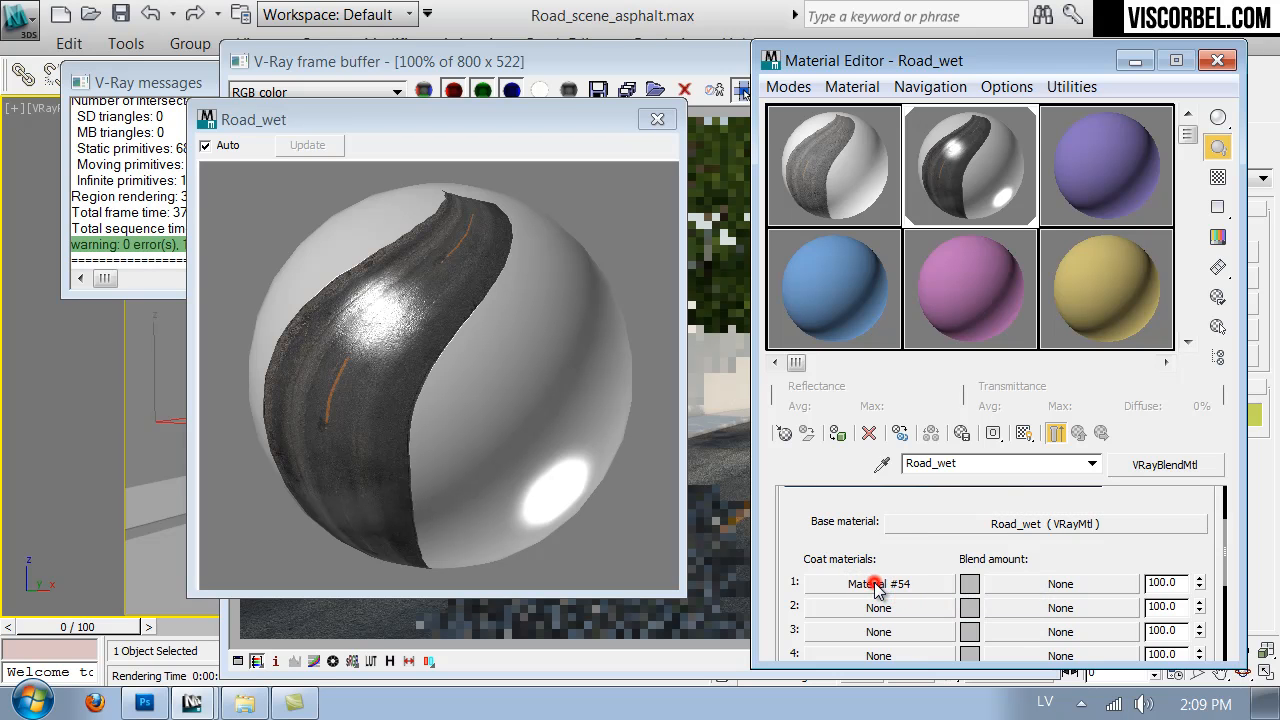
Step: Set the reflection glossiness of the first coat material to 0.99
{"action": "left_click", "coordinate": [876, 585]}
{"action": "scroll", "coordinate": [808, 537], "scroll_direction": "up", "scroll_amount": 10}
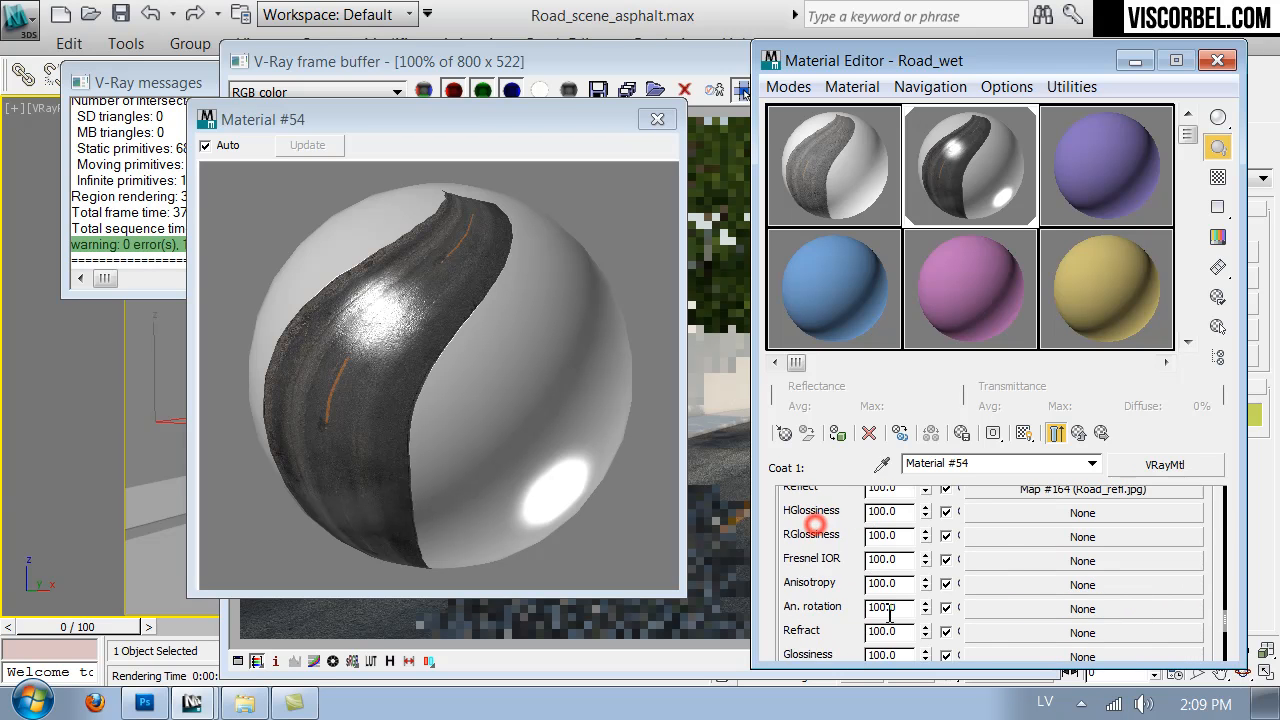
{"action": "double_click", "coordinate": [950, 580]}
{"action": "type", "text": ".99"}
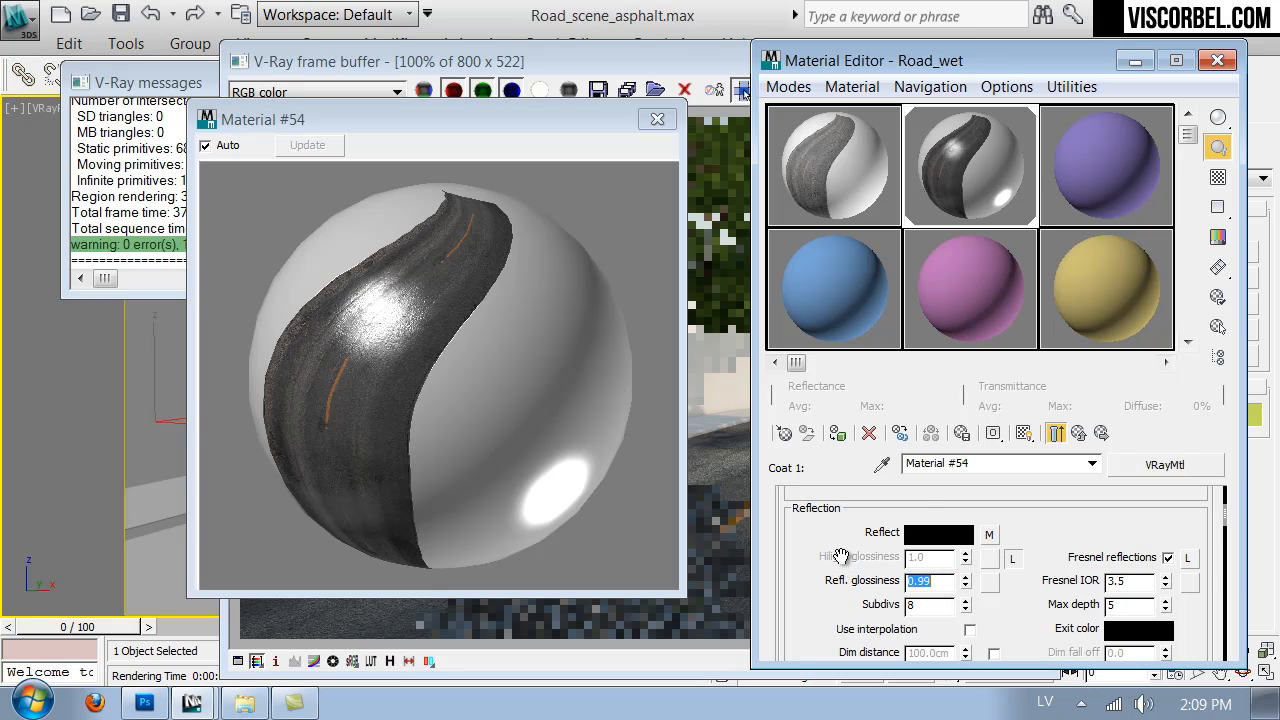
Step: Show the checkered background behind the material sample and clear the bitmap from the first coat material's reflection map slot
{"action": "left_click", "coordinate": [1219, 179]}
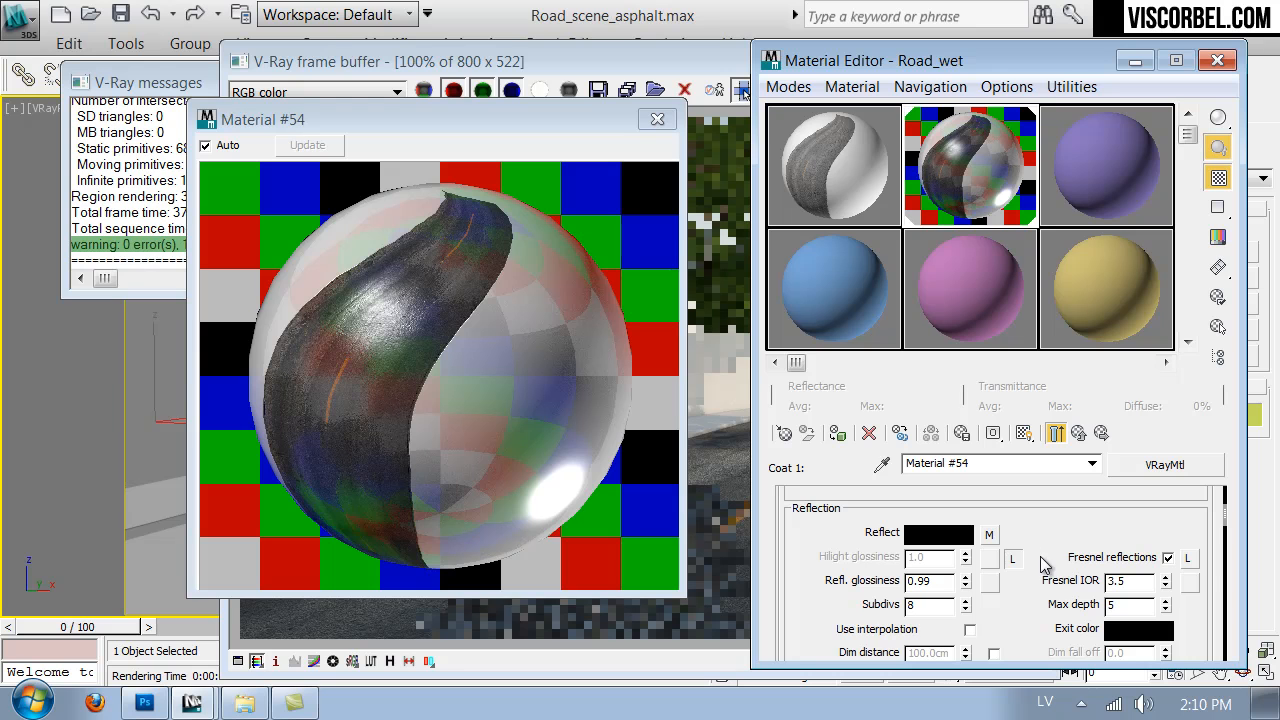
{"action": "left_click", "coordinate": [988, 534]}
{"action": "scroll", "coordinate": [1010, 550], "scroll_direction": "down", "scroll_amount": 3}
{"action": "scroll", "coordinate": [1080, 560], "scroll_direction": "down", "scroll_amount": 5}
{"action": "scroll", "coordinate": [1117, 592], "scroll_direction": "up", "scroll_amount": 1}
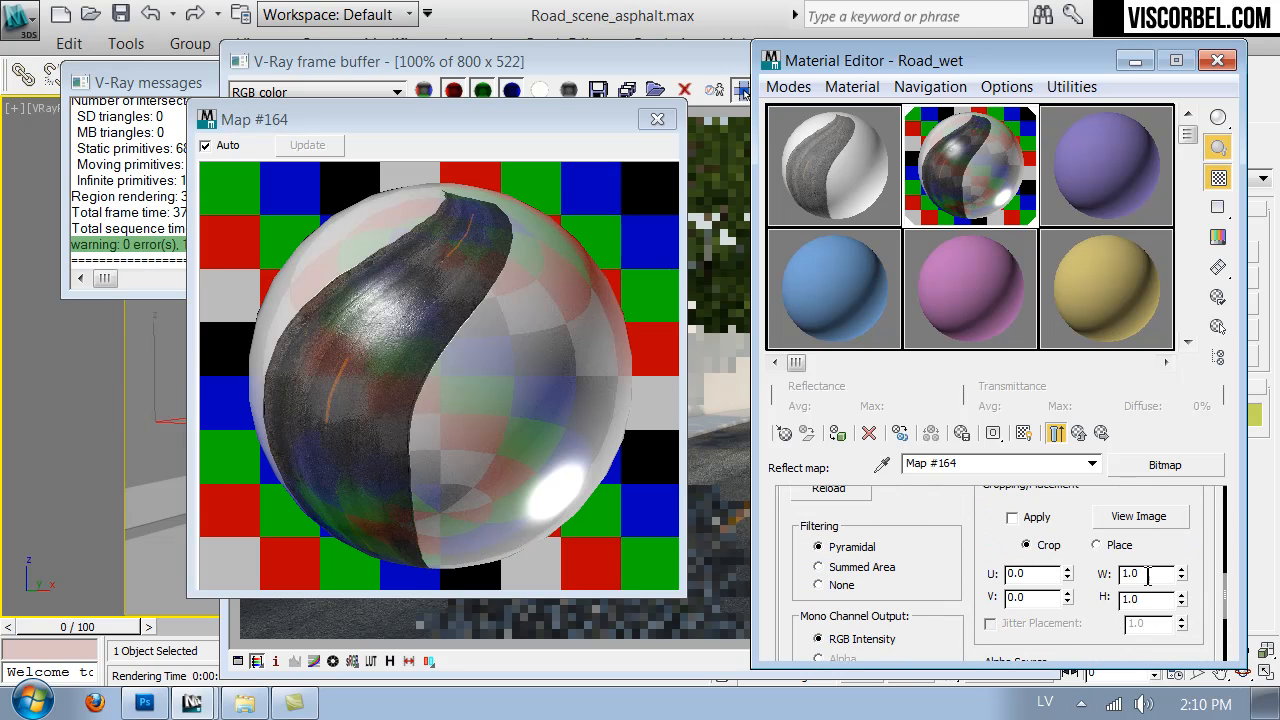
{"action": "left_click", "coordinate": [1079, 434]}
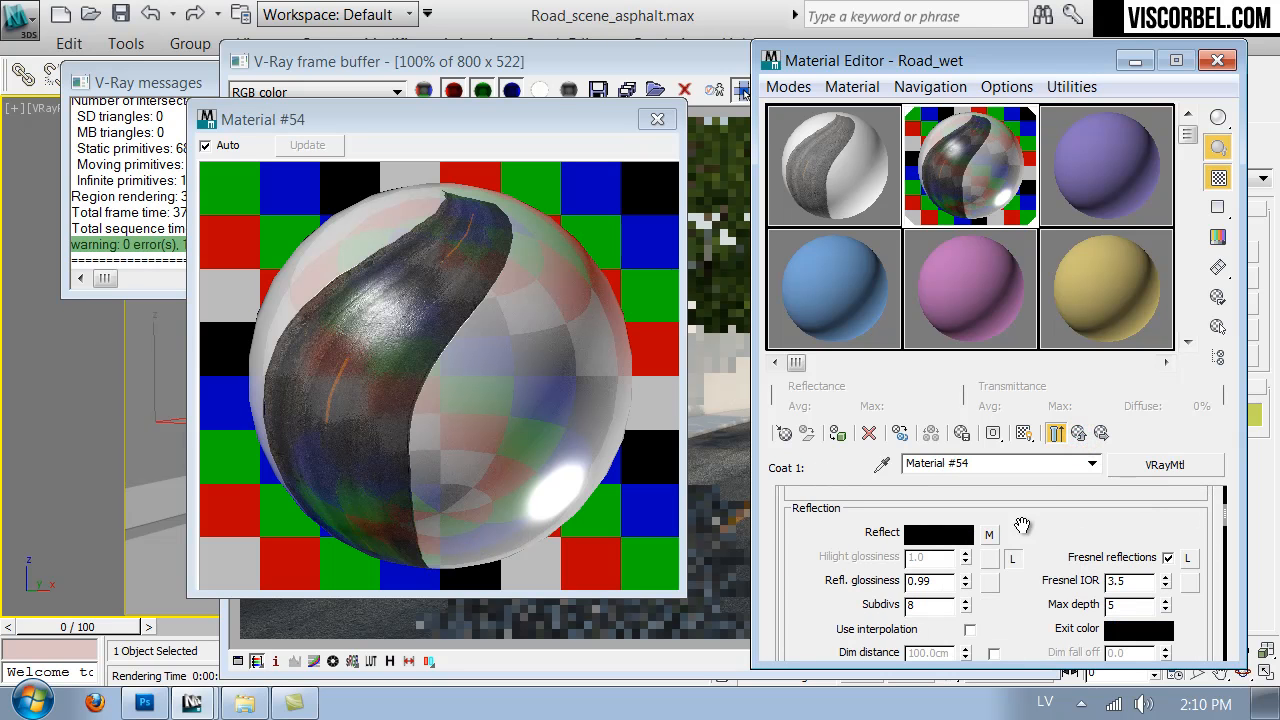
{"action": "right_click", "coordinate": [988, 537]}
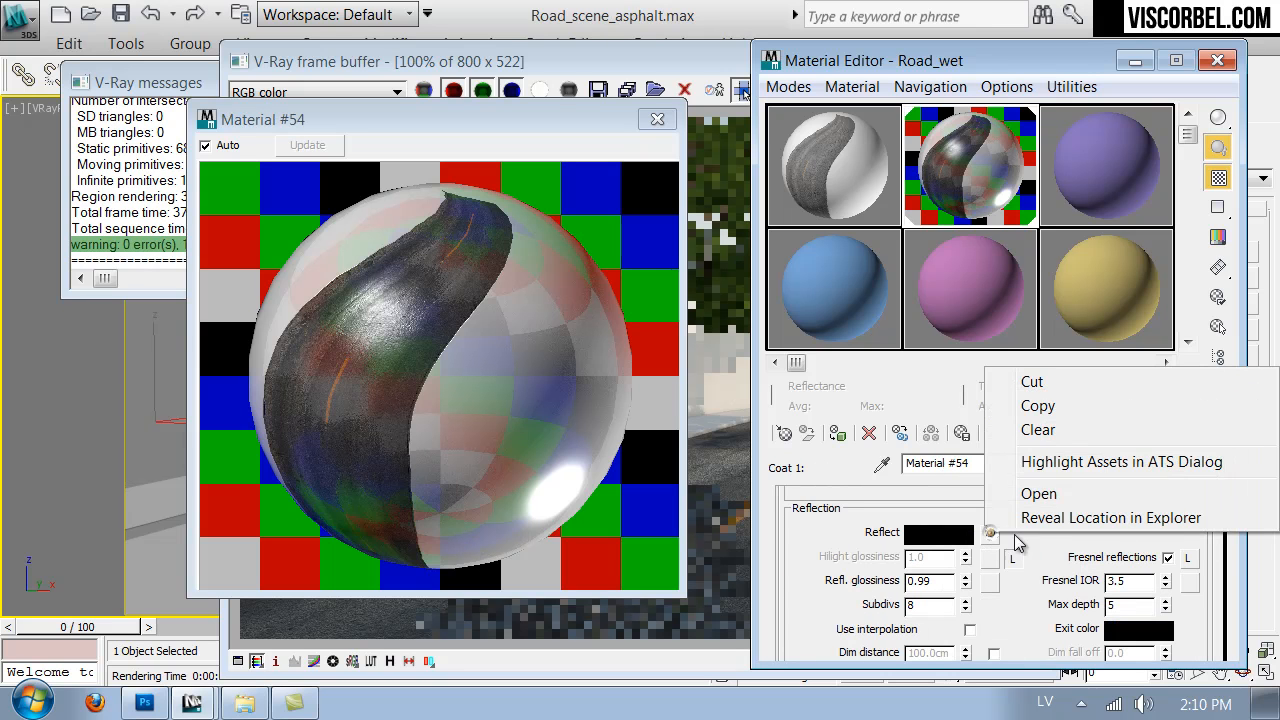
{"action": "left_click", "coordinate": [1030, 426]}
Step: Set the coat material's reflection colour to a light grey with value 238 and its Fresnel IOR to 1.33
{"action": "left_click", "coordinate": [938, 535]}
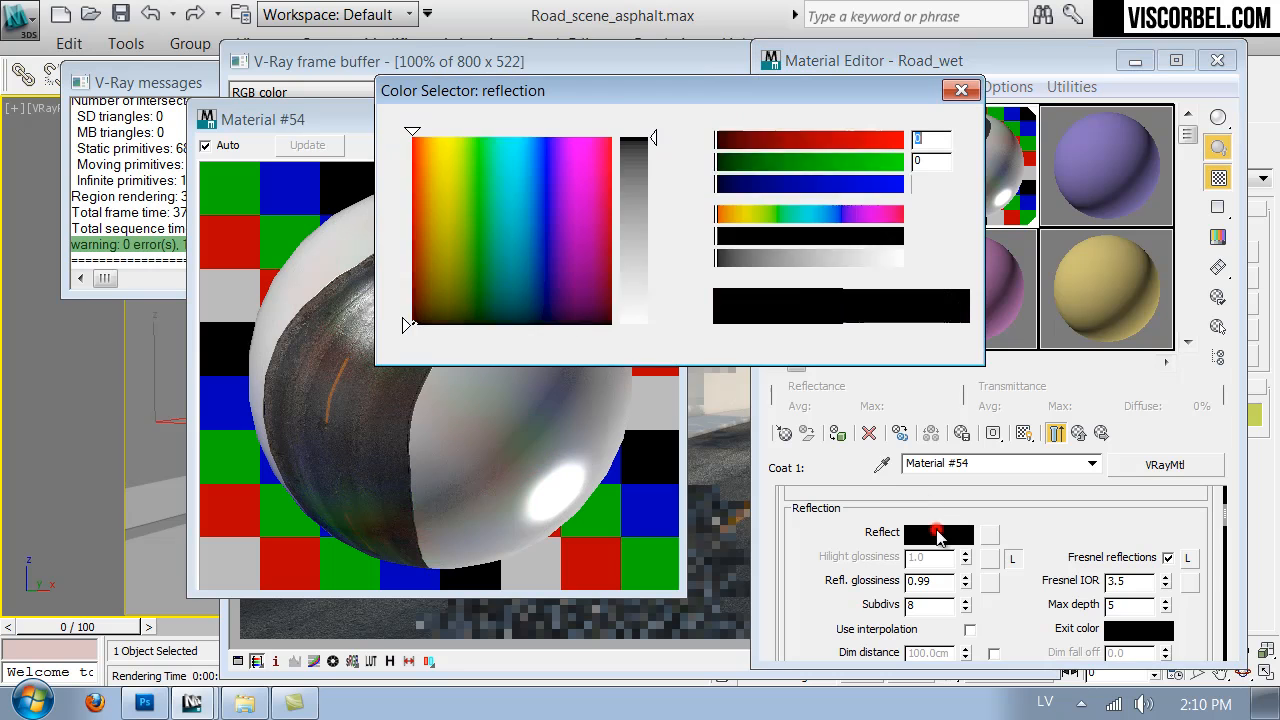
{"action": "left_click", "coordinate": [873, 258]}
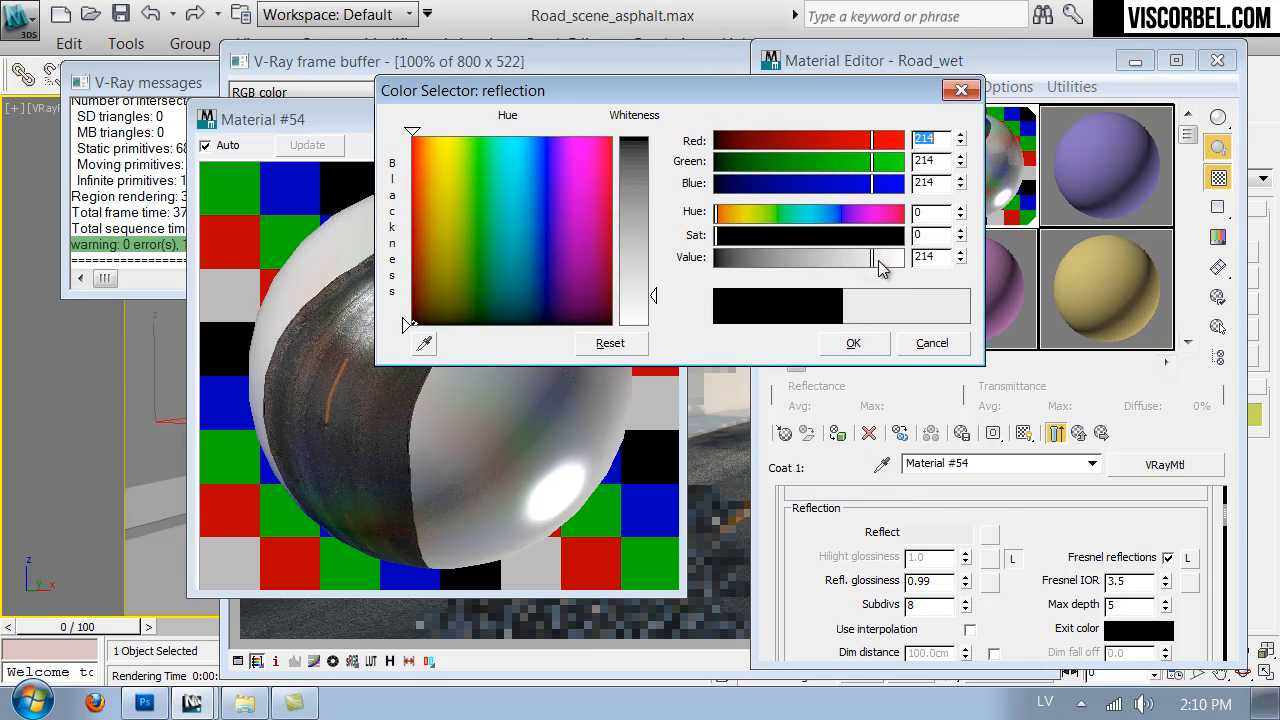
{"action": "left_click", "coordinate": [878, 259]}
{"action": "left_click", "coordinate": [891, 258]}
{"action": "left_click", "coordinate": [853, 344]}
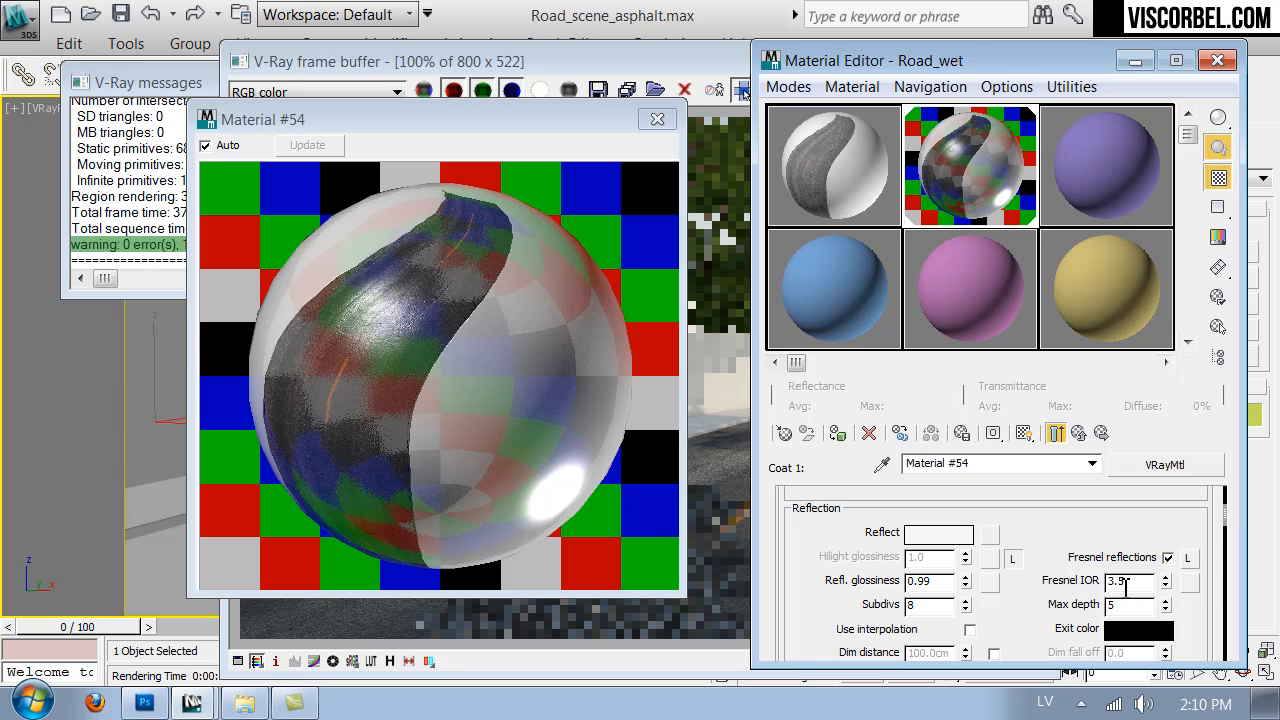
{"action": "double_click", "coordinate": [1136, 582]}
{"action": "key", "text": "Return"}
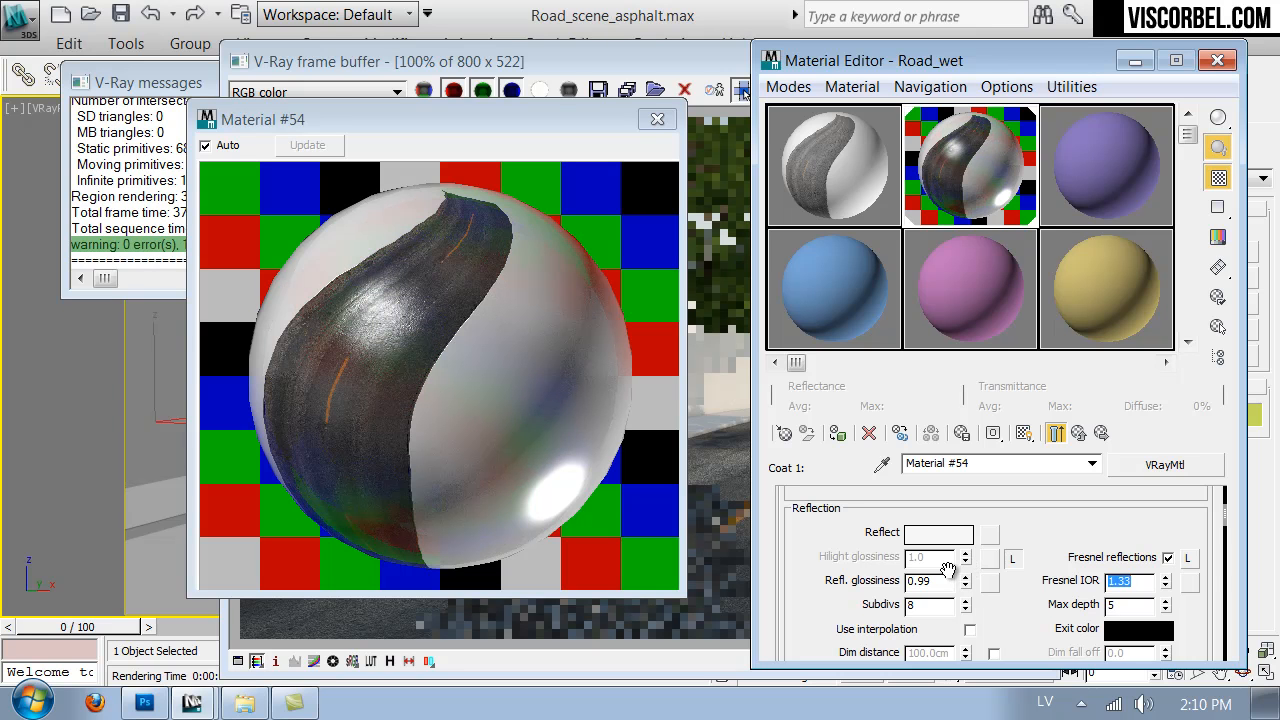
Step: Raise the coat material's reflection colour value to 250 and return to the top level of Road_wet
{"action": "left_click", "coordinate": [940, 538]}
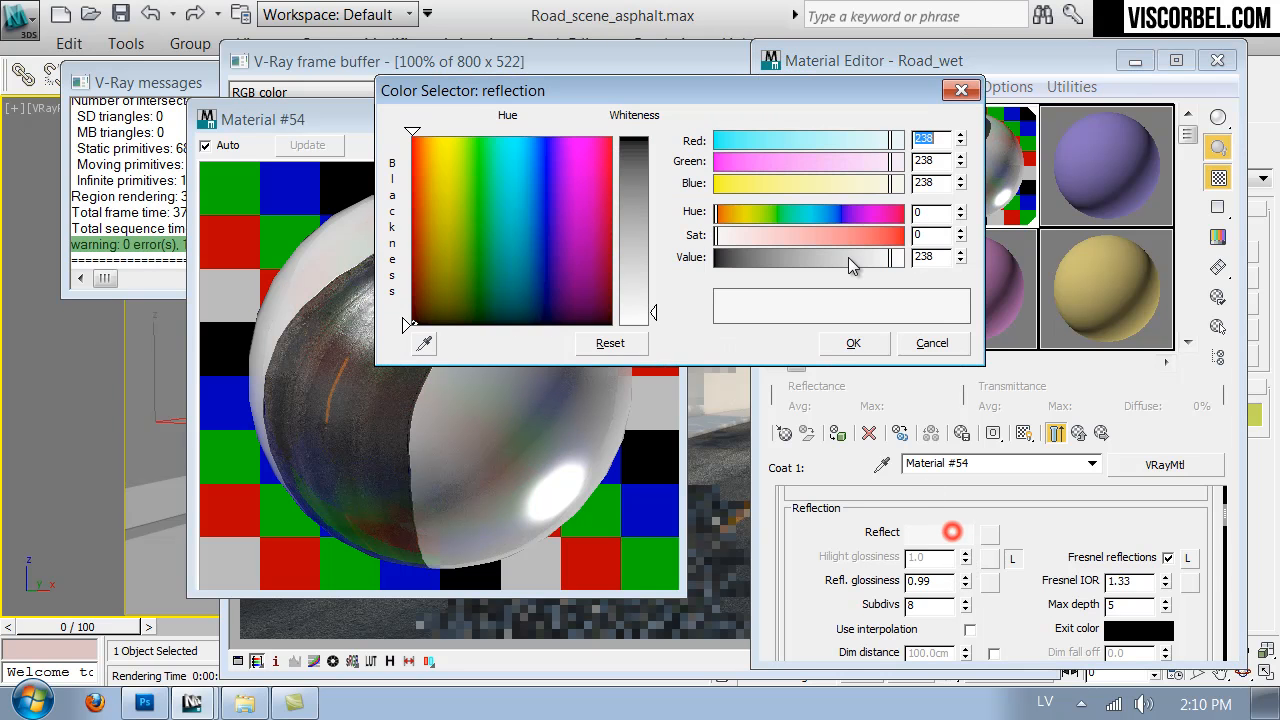
{"action": "left_click_drag", "start_coordinate": [904, 257], "coordinate": [900, 262]}
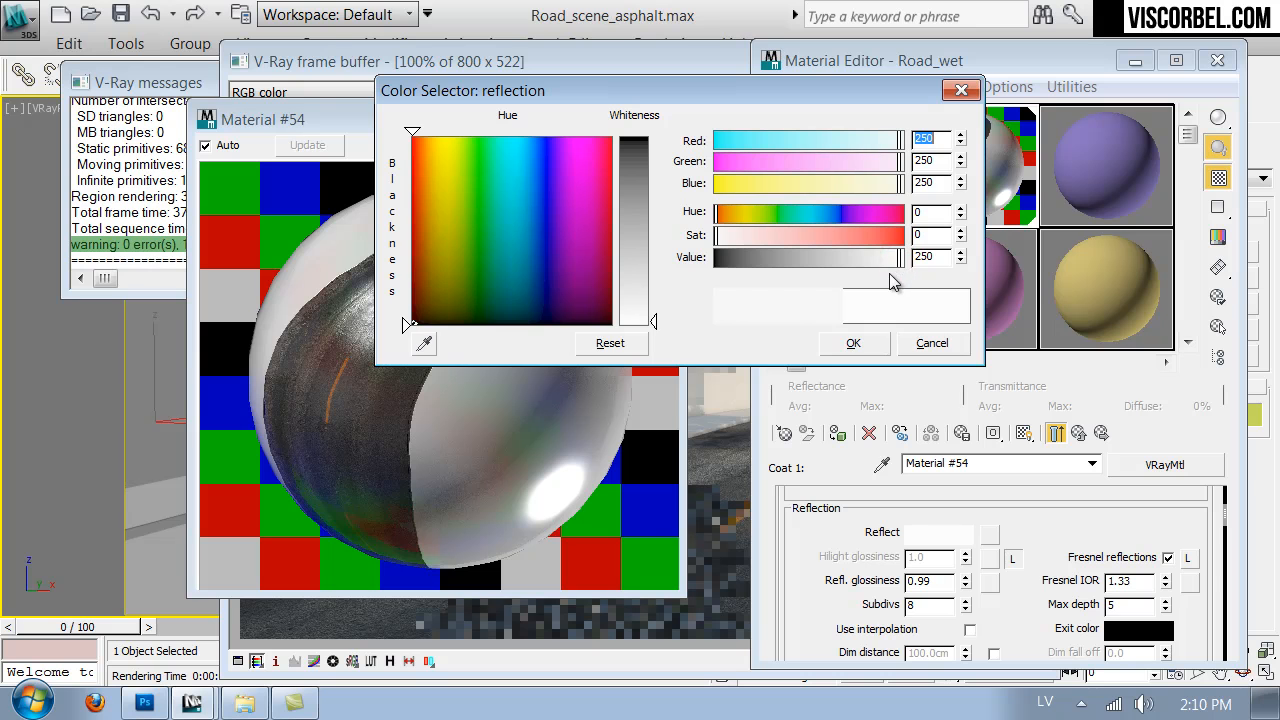
{"action": "left_click", "coordinate": [853, 341]}
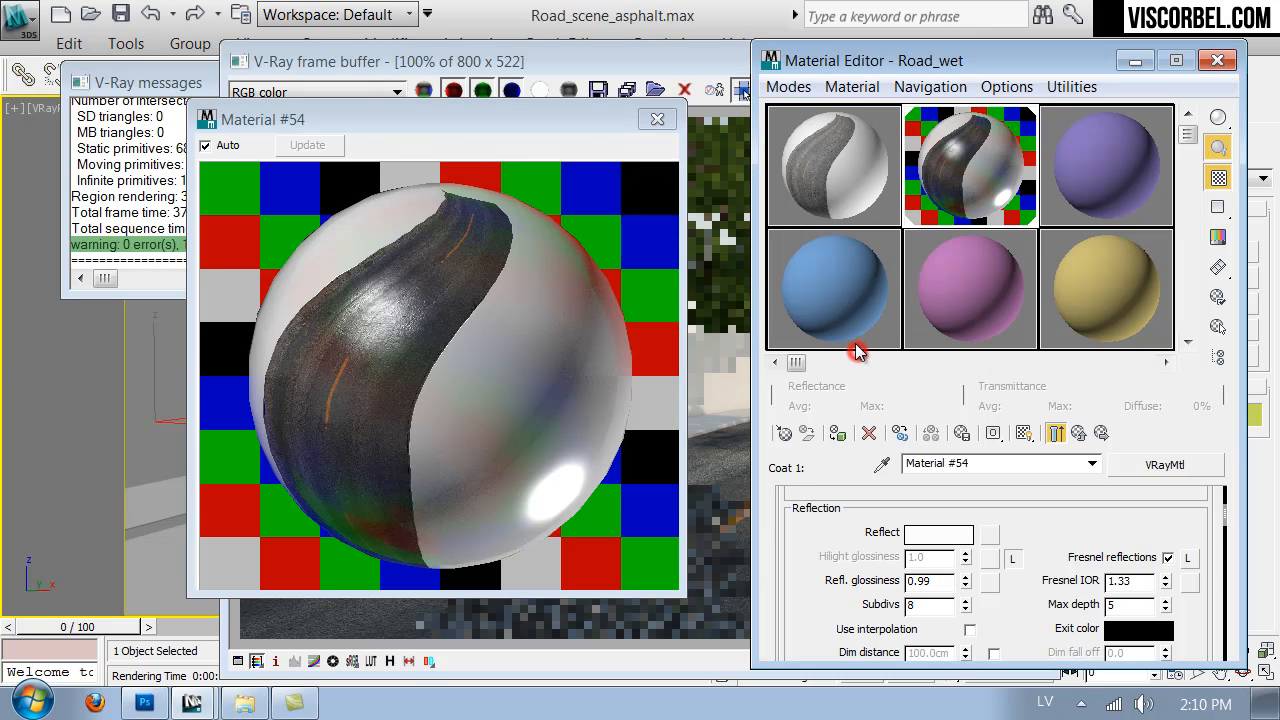
{"action": "left_click", "coordinate": [1078, 434]}
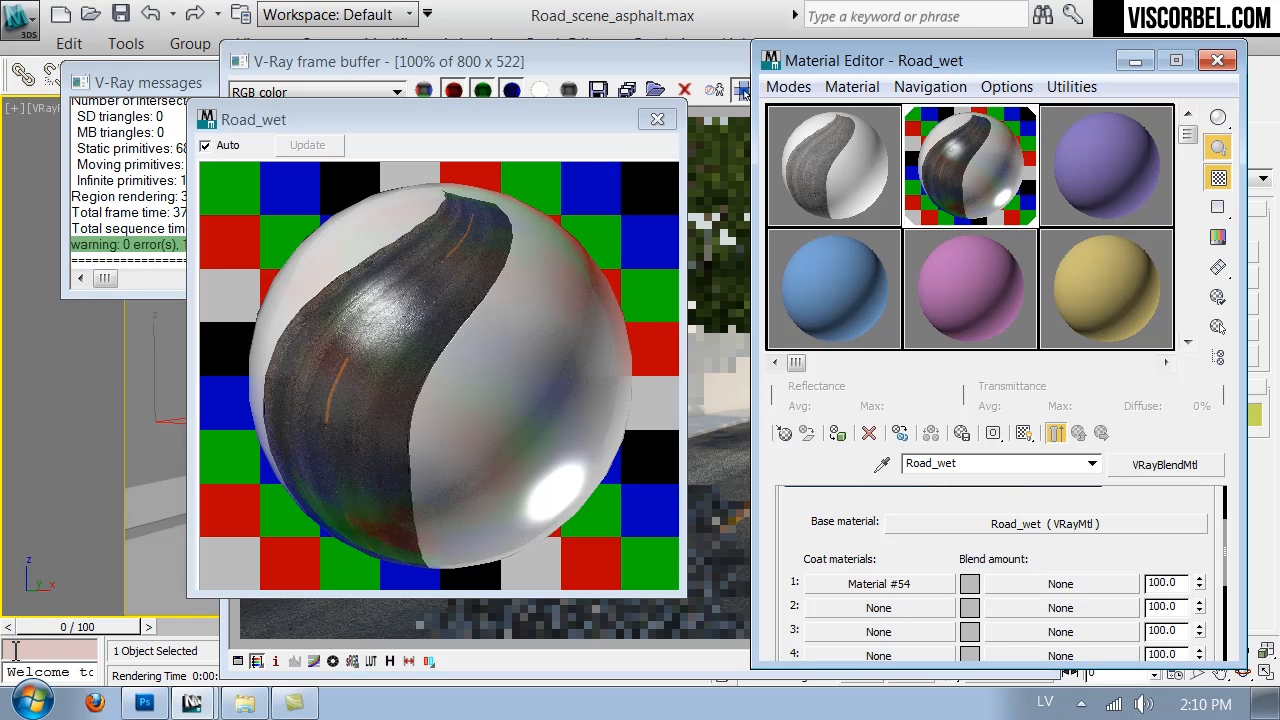
Step: Switch to Photoshop and add two new empty layers above the Background of Road_diffuse_wet.jpg
{"action": "left_click", "coordinate": [150, 702]}
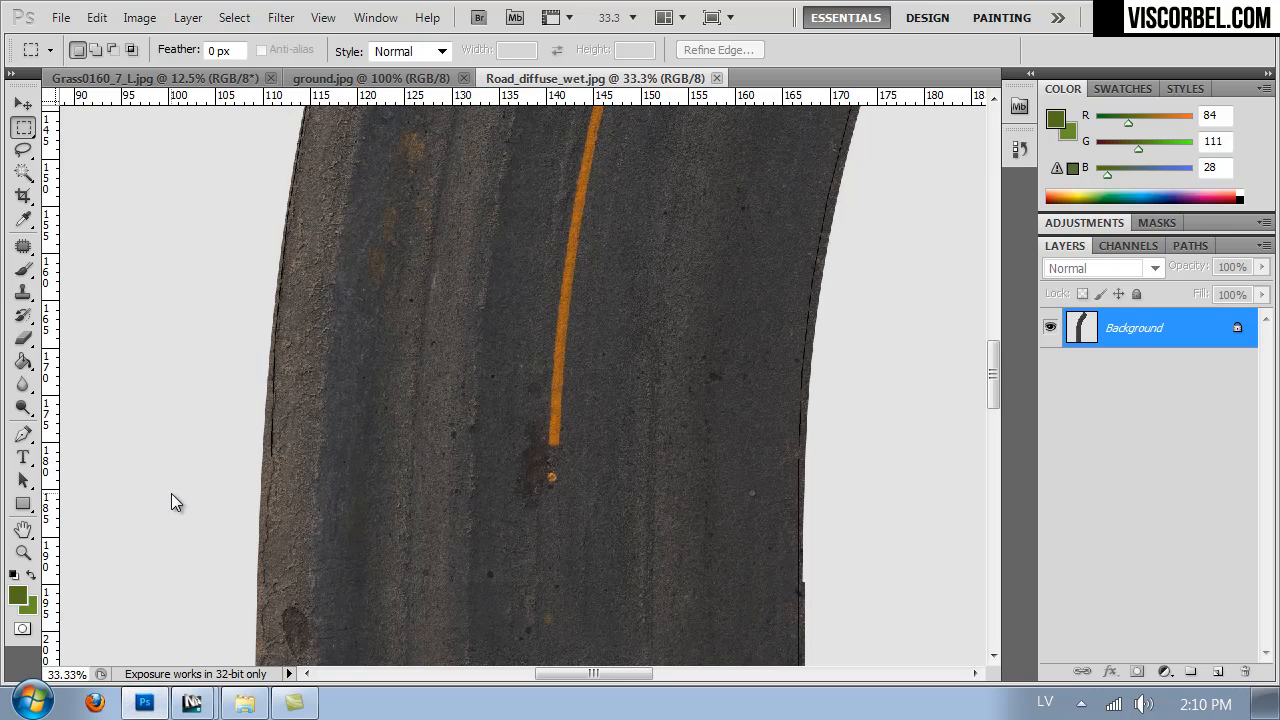
{"action": "key", "text": "ctrl+o"}
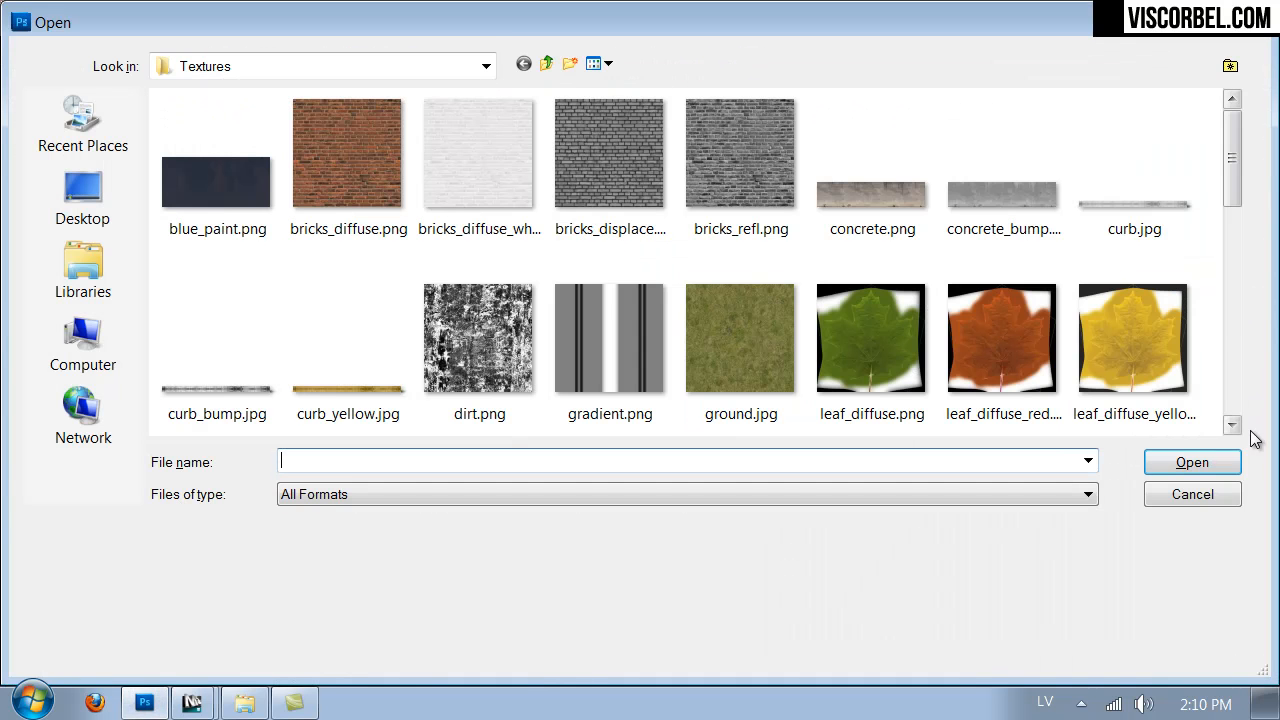
{"action": "left_click", "coordinate": [1204, 494]}
{"action": "left_click", "coordinate": [1212, 672]}
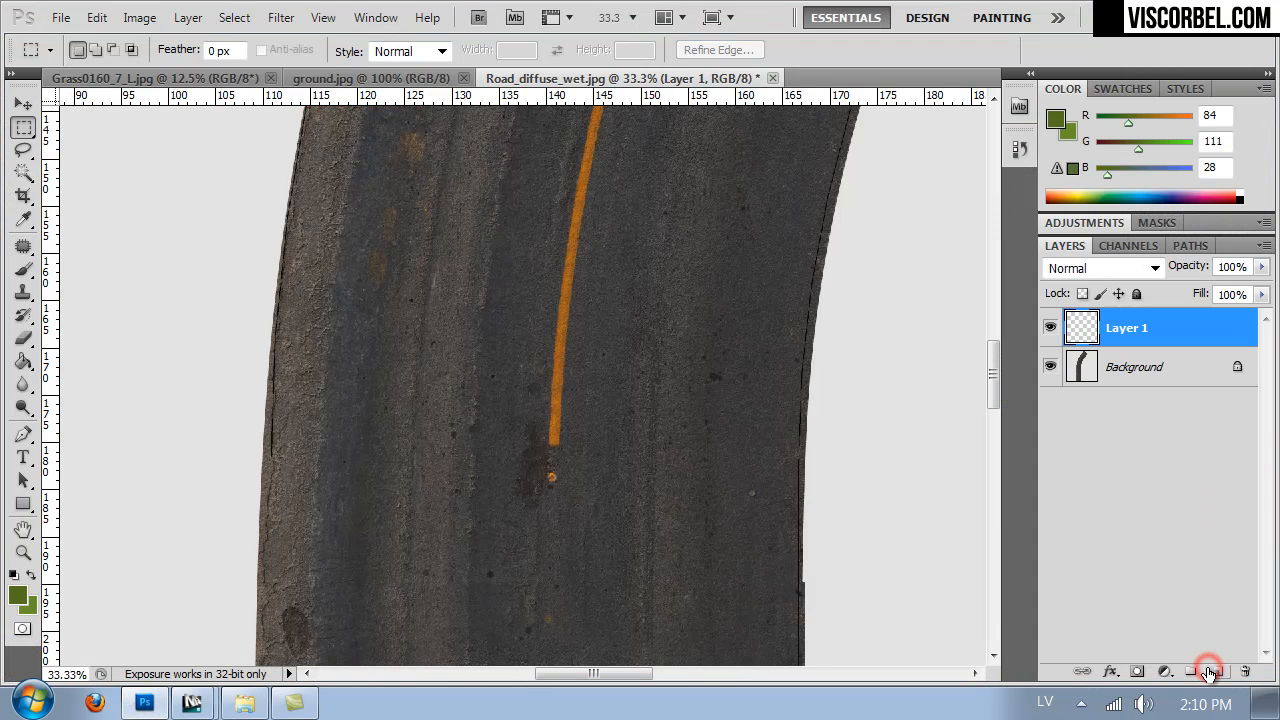
{"action": "key", "text": "ctrl+minus"}
{"action": "key", "text": "ctrl+minus"}
{"action": "key", "text": "ctrl+minus"}
{"action": "key", "text": "ctrl+minus"}
{"action": "key", "text": "ctrl+minus"}
{"action": "key", "text": "ctrl+plus"}
{"action": "key", "text": "ctrl+plus"}
{"action": "key", "text": "ctrl+plus"}
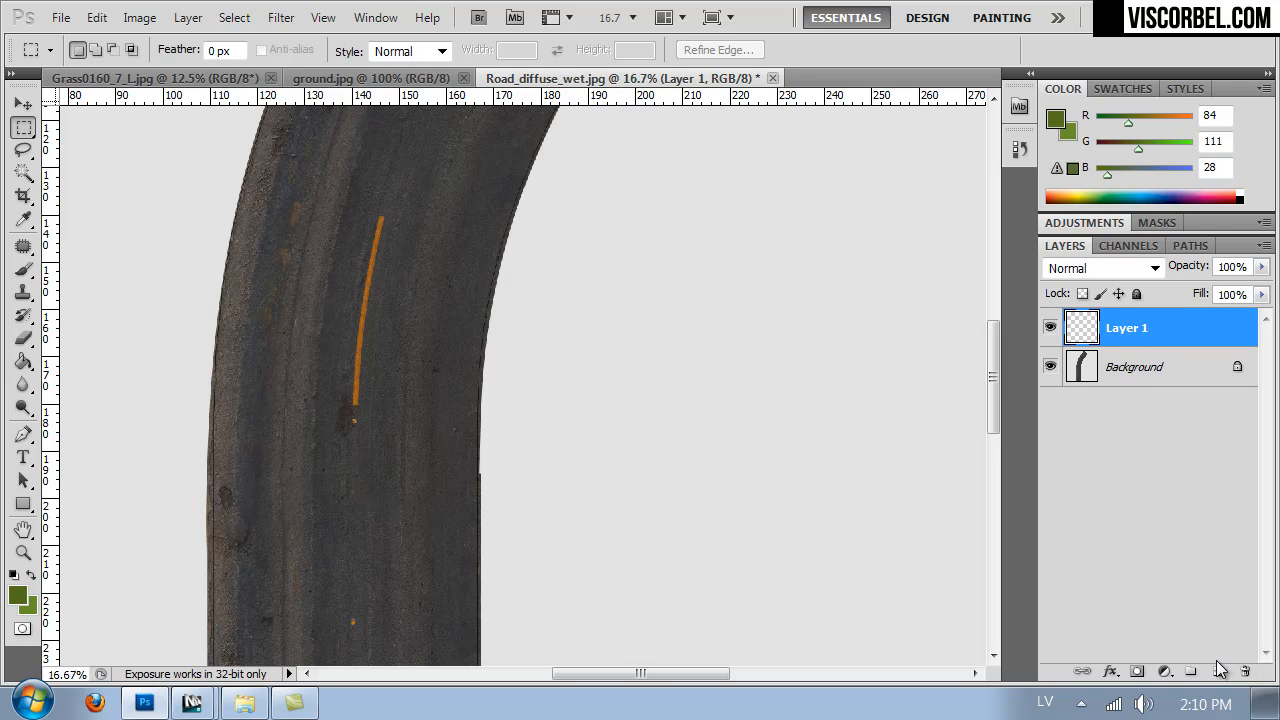
{"action": "left_click", "coordinate": [1219, 670]}
Step: Set up the Brush tool with a white foreground colour (ffffff), a size of 360 px and 89% hardness
{"action": "left_click", "coordinate": [23, 268]}
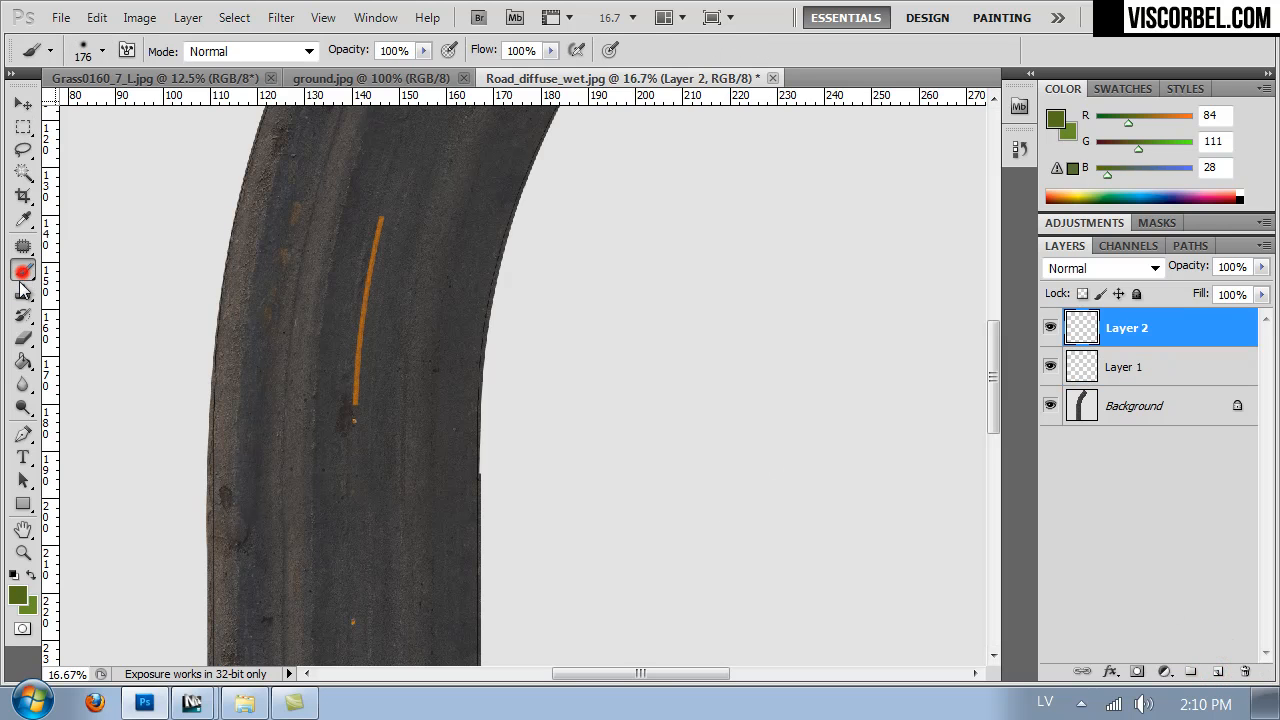
{"action": "left_click", "coordinate": [17, 595]}
{"action": "left_click_drag", "start_coordinate": [671, 375], "coordinate": [616, 337]}
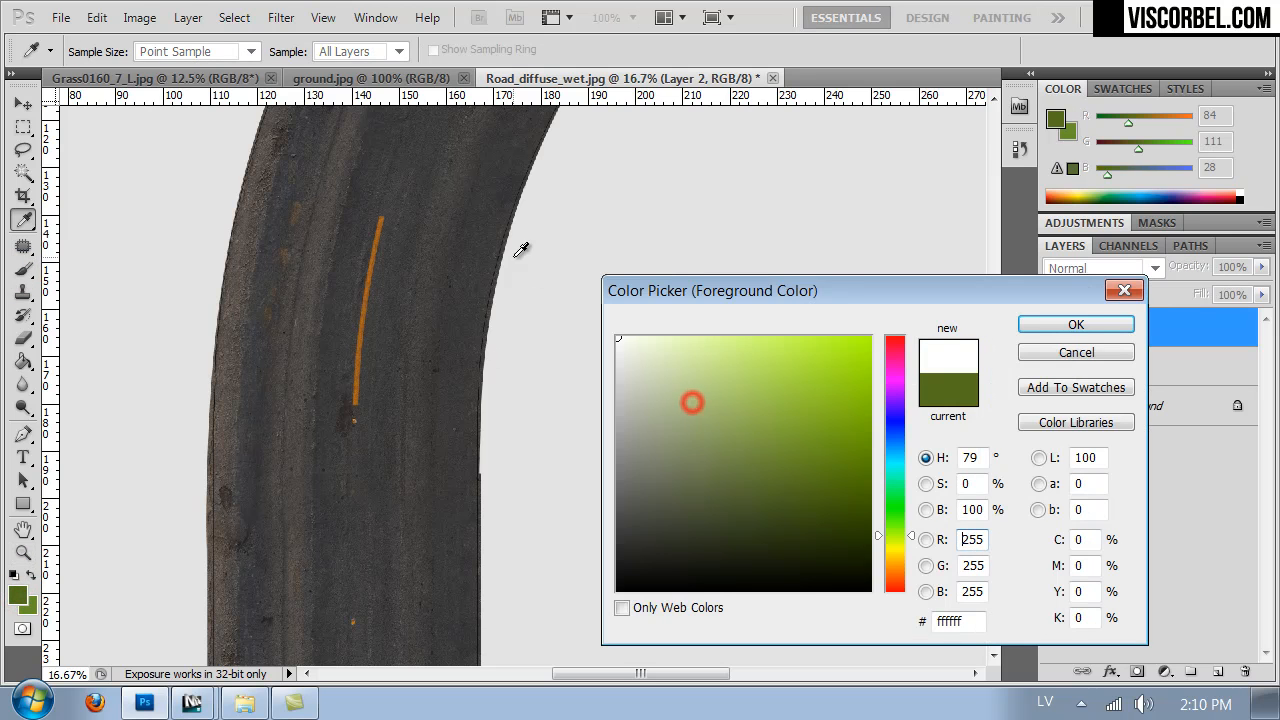
{"action": "left_click", "coordinate": [1060, 331]}
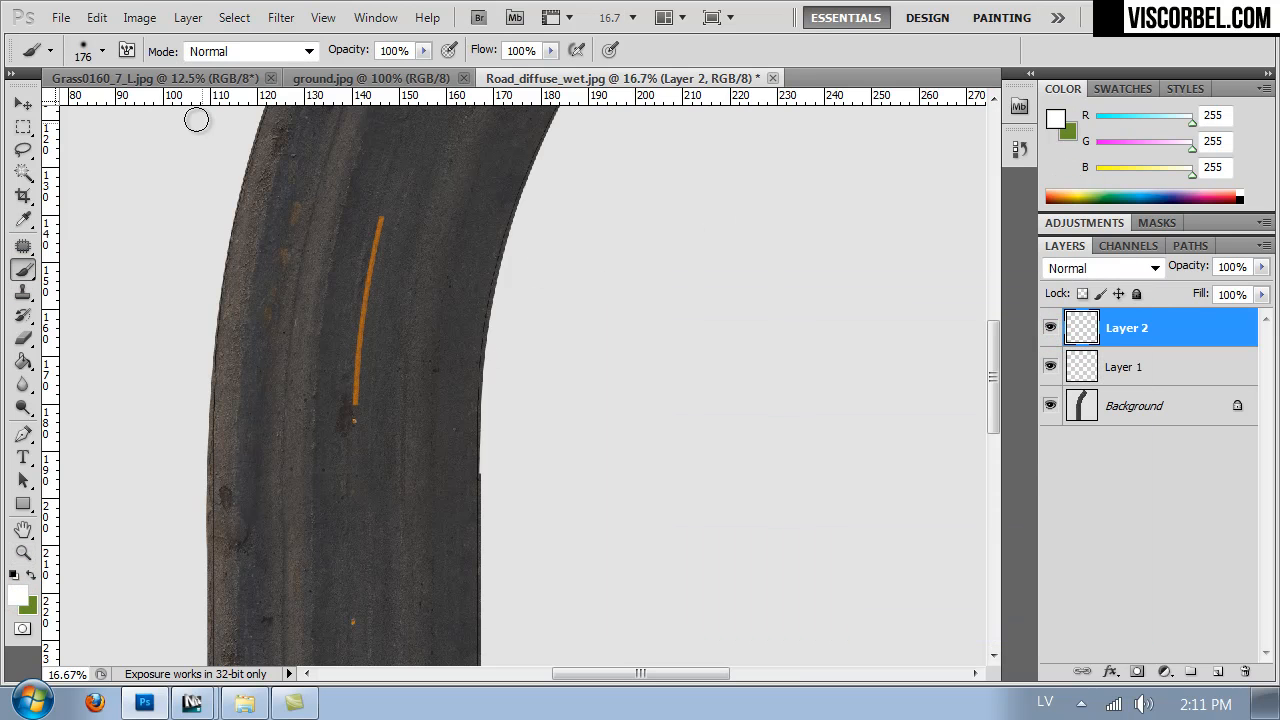
{"action": "right_click", "coordinate": [427, 289]}
{"action": "left_click_drag", "start_coordinate": [613, 334], "coordinate": [616, 332]}
{"action": "left_click_drag", "start_coordinate": [525, 376], "coordinate": [612, 378]}
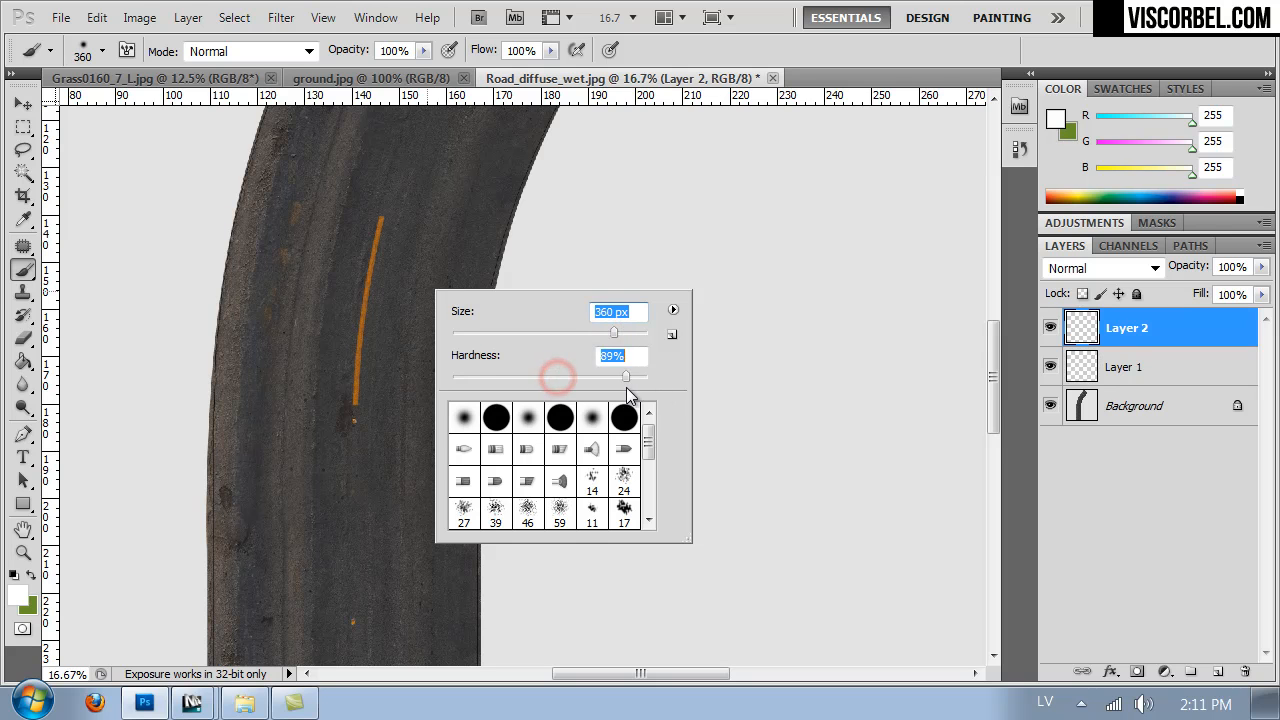
Step: Paint irregular white puddle patches on Layer 2 along both edges of the road and beside the orange centre line
{"action": "mouse_move", "coordinate": [229, 523]}
{"action": "left_mouse_down"}
{"action": "mouse_move", "coordinate": [214, 428]}
{"action": "mouse_move", "coordinate": [233, 511]}
{"action": "mouse_move", "coordinate": [209, 523]}
{"action": "mouse_move", "coordinate": [191, 423]}
{"action": "mouse_move", "coordinate": [214, 451]}
{"action": "left_mouse_up"}
{"action": "mouse_move", "coordinate": [288, 314]}
{"action": "left_mouse_down"}
{"action": "mouse_move", "coordinate": [275, 425]}
{"action": "mouse_move", "coordinate": [273, 385]}
{"action": "left_mouse_up"}
{"action": "mouse_move", "coordinate": [314, 491]}
{"action": "left_mouse_down"}
{"action": "mouse_move", "coordinate": [317, 348]}
{"action": "mouse_move", "coordinate": [314, 506]}
{"action": "mouse_move", "coordinate": [317, 411]}
{"action": "mouse_move", "coordinate": [306, 486]}
{"action": "left_mouse_up"}
{"action": "left_click_drag", "start_coordinate": [320, 271], "coordinate": [297, 436]}
{"action": "mouse_move", "coordinate": [244, 390]}
{"action": "left_mouse_down"}
{"action": "mouse_move", "coordinate": [249, 294]}
{"action": "mouse_move", "coordinate": [186, 437]}
{"action": "mouse_move", "coordinate": [257, 251]}
{"action": "left_mouse_up"}
{"action": "left_click_drag", "start_coordinate": [314, 150], "coordinate": [262, 212]}
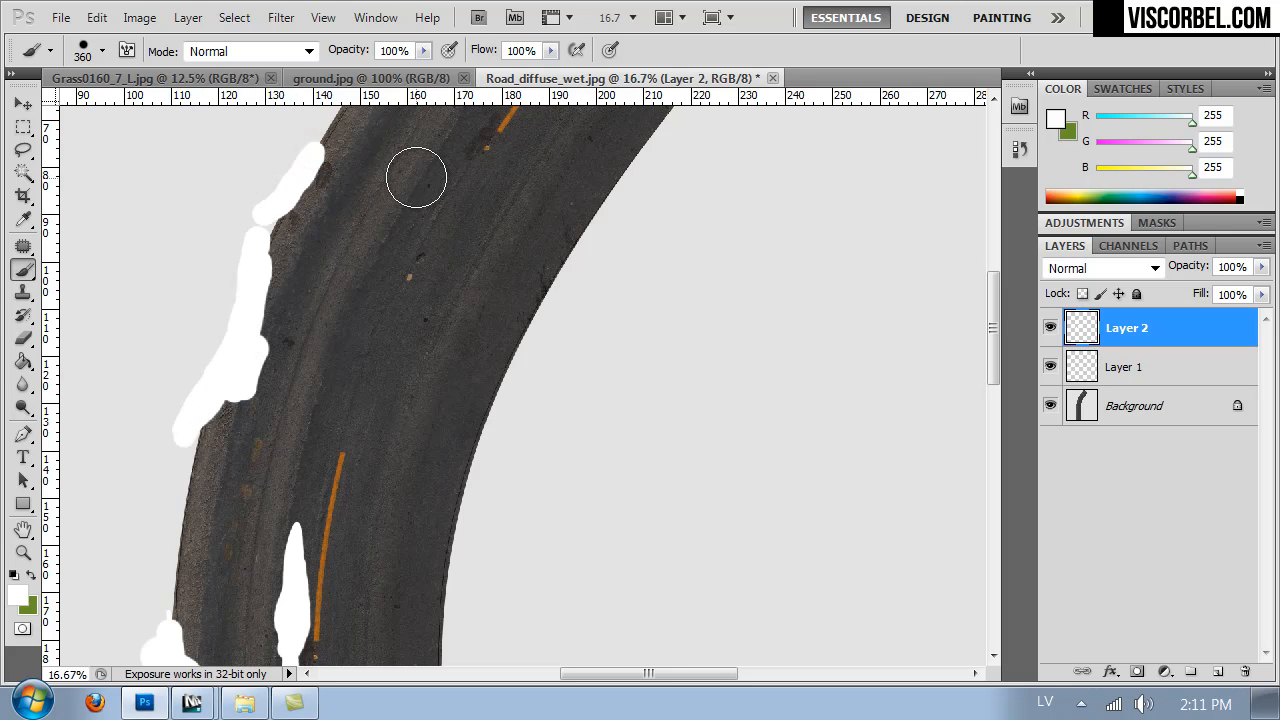
{"action": "mouse_move", "coordinate": [395, 163]}
{"action": "left_mouse_down"}
{"action": "mouse_move", "coordinate": [365, 220]}
{"action": "mouse_move", "coordinate": [400, 180]}
{"action": "mouse_move", "coordinate": [359, 232]}
{"action": "left_mouse_up"}
{"action": "left_click_drag", "start_coordinate": [335, 573], "coordinate": [356, 368]}
{"action": "mouse_move", "coordinate": [357, 483]}
{"action": "left_mouse_down"}
{"action": "mouse_move", "coordinate": [351, 509]}
{"action": "mouse_move", "coordinate": [397, 271]}
{"action": "mouse_move", "coordinate": [380, 291]}
{"action": "mouse_move", "coordinate": [380, 269]}
{"action": "mouse_move", "coordinate": [384, 330]}
{"action": "left_mouse_up"}
{"action": "left_click", "coordinate": [380, 283]}
{"action": "mouse_move", "coordinate": [307, 393]}
{"action": "left_mouse_down"}
{"action": "mouse_move", "coordinate": [230, 258]}
{"action": "mouse_move", "coordinate": [246, 420]}
{"action": "mouse_move", "coordinate": [260, 434]}
{"action": "mouse_move", "coordinate": [294, 371]}
{"action": "mouse_move", "coordinate": [266, 409]}
{"action": "mouse_move", "coordinate": [286, 376]}
{"action": "mouse_move", "coordinate": [271, 323]}
{"action": "mouse_move", "coordinate": [248, 300]}
{"action": "left_mouse_up"}
{"action": "left_click_drag", "start_coordinate": [331, 229], "coordinate": [337, 505]}
{"action": "mouse_move", "coordinate": [518, 411]}
{"action": "left_mouse_down"}
{"action": "mouse_move", "coordinate": [492, 386]}
{"action": "mouse_move", "coordinate": [514, 211]}
{"action": "mouse_move", "coordinate": [537, 166]}
{"action": "mouse_move", "coordinate": [521, 320]}
{"action": "mouse_move", "coordinate": [537, 394]}
{"action": "mouse_move", "coordinate": [551, 389]}
{"action": "left_mouse_up"}
{"action": "left_click_drag", "start_coordinate": [563, 251], "coordinate": [560, 363]}
{"action": "left_click_drag", "start_coordinate": [576, 292], "coordinate": [571, 359]}
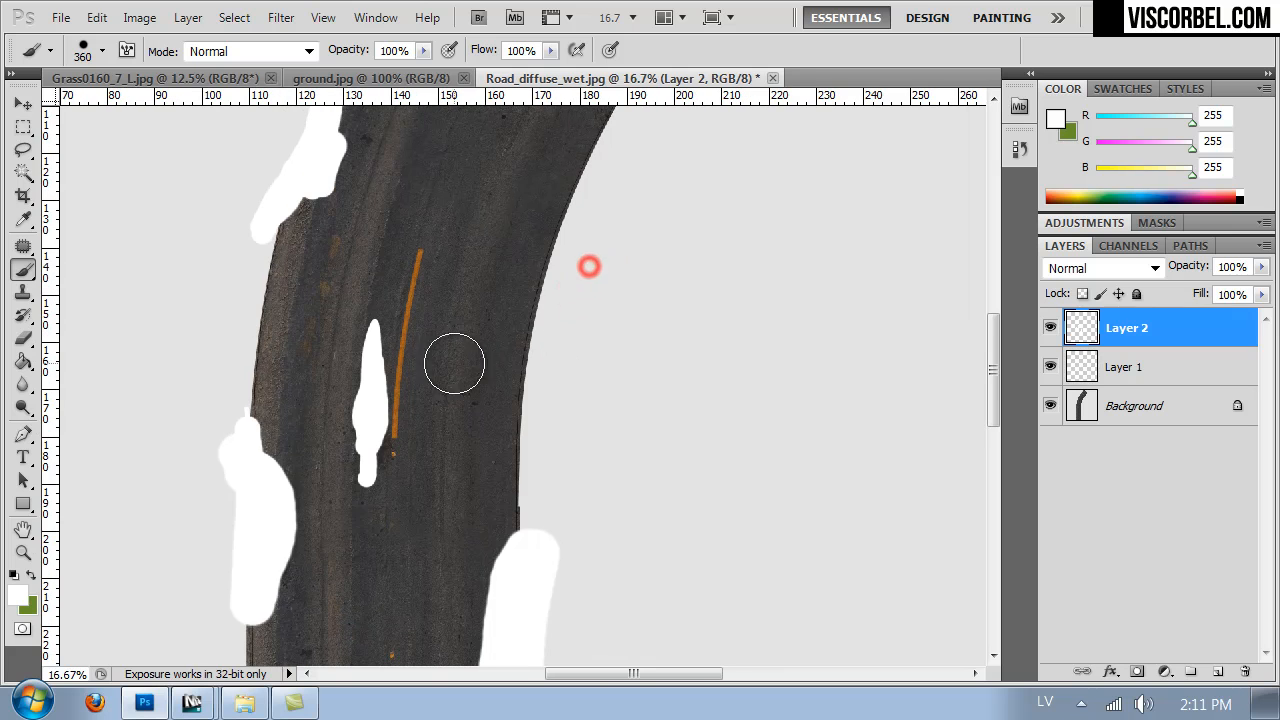
{"action": "mouse_move", "coordinate": [362, 452]}
{"action": "left_mouse_down"}
{"action": "mouse_move", "coordinate": [366, 466]}
{"action": "mouse_move", "coordinate": [378, 452]}
{"action": "mouse_move", "coordinate": [360, 533]}
{"action": "left_mouse_up"}
{"action": "left_click_drag", "start_coordinate": [517, 323], "coordinate": [471, 434]}
{"action": "mouse_move", "coordinate": [509, 351]}
{"action": "left_mouse_down"}
{"action": "mouse_move", "coordinate": [480, 434]}
{"action": "mouse_move", "coordinate": [514, 366]}
{"action": "mouse_move", "coordinate": [640, 220]}
{"action": "mouse_move", "coordinate": [557, 294]}
{"action": "mouse_move", "coordinate": [491, 460]}
{"action": "mouse_move", "coordinate": [490, 510]}
{"action": "left_mouse_up"}
{"action": "left_click", "coordinate": [452, 213]}
{"action": "mouse_move", "coordinate": [451, 213]}
{"action": "left_mouse_down"}
{"action": "mouse_move", "coordinate": [463, 149]}
{"action": "mouse_move", "coordinate": [420, 252]}
{"action": "left_mouse_up"}
{"action": "mouse_move", "coordinate": [307, 217]}
{"action": "left_mouse_down"}
{"action": "mouse_move", "coordinate": [297, 229]}
{"action": "mouse_move", "coordinate": [331, 128]}
{"action": "left_mouse_up"}
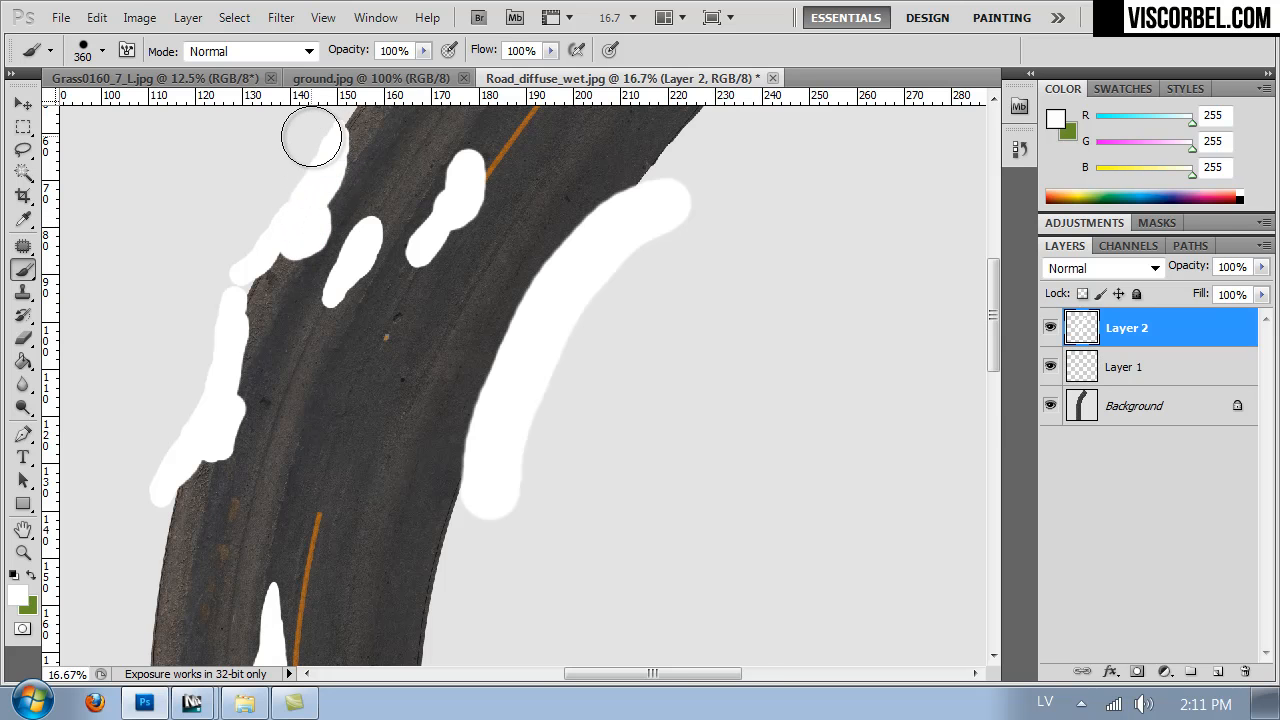
{"action": "key", "text": "ctrl+minus"}
{"action": "key", "text": "ctrl+minus"}
{"action": "key", "text": "ctrl+minus"}
{"action": "left_click_drag", "start_coordinate": [549, 449], "coordinate": [586, 297]}
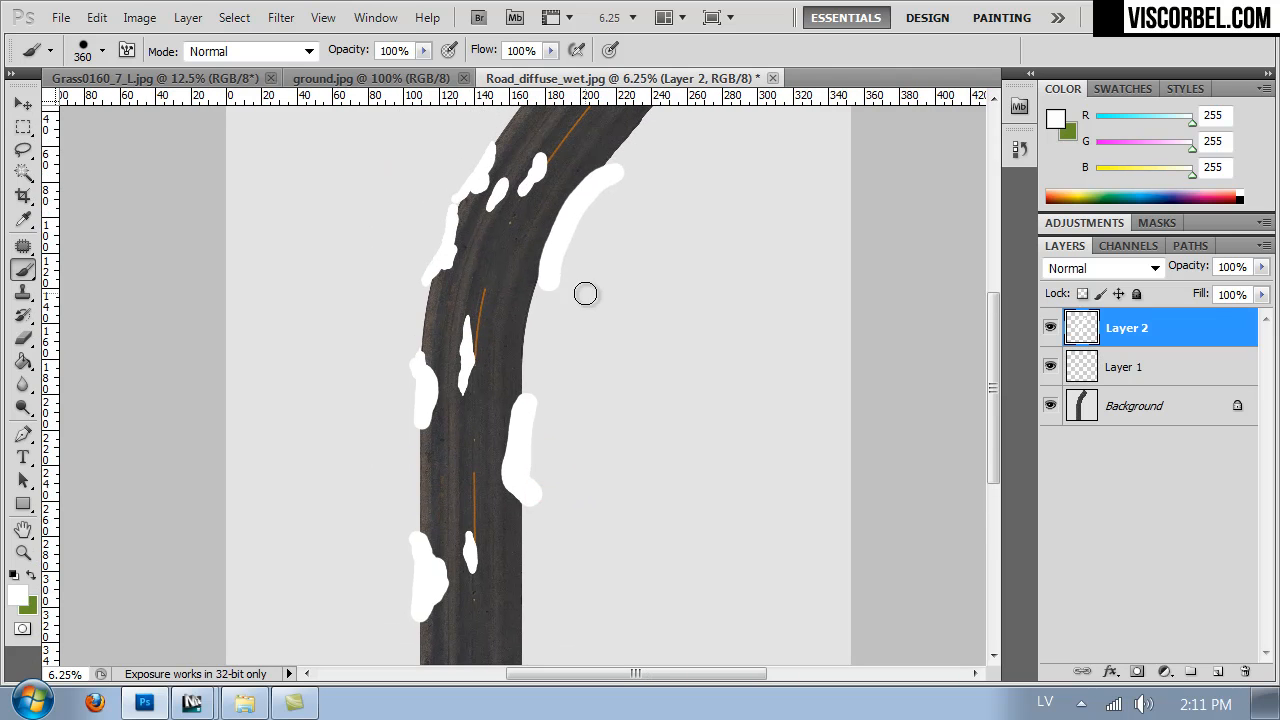
{"action": "mouse_move", "coordinate": [432, 447]}
{"action": "left_mouse_down"}
{"action": "mouse_move", "coordinate": [428, 397]}
{"action": "mouse_move", "coordinate": [440, 405]}
{"action": "left_mouse_up"}
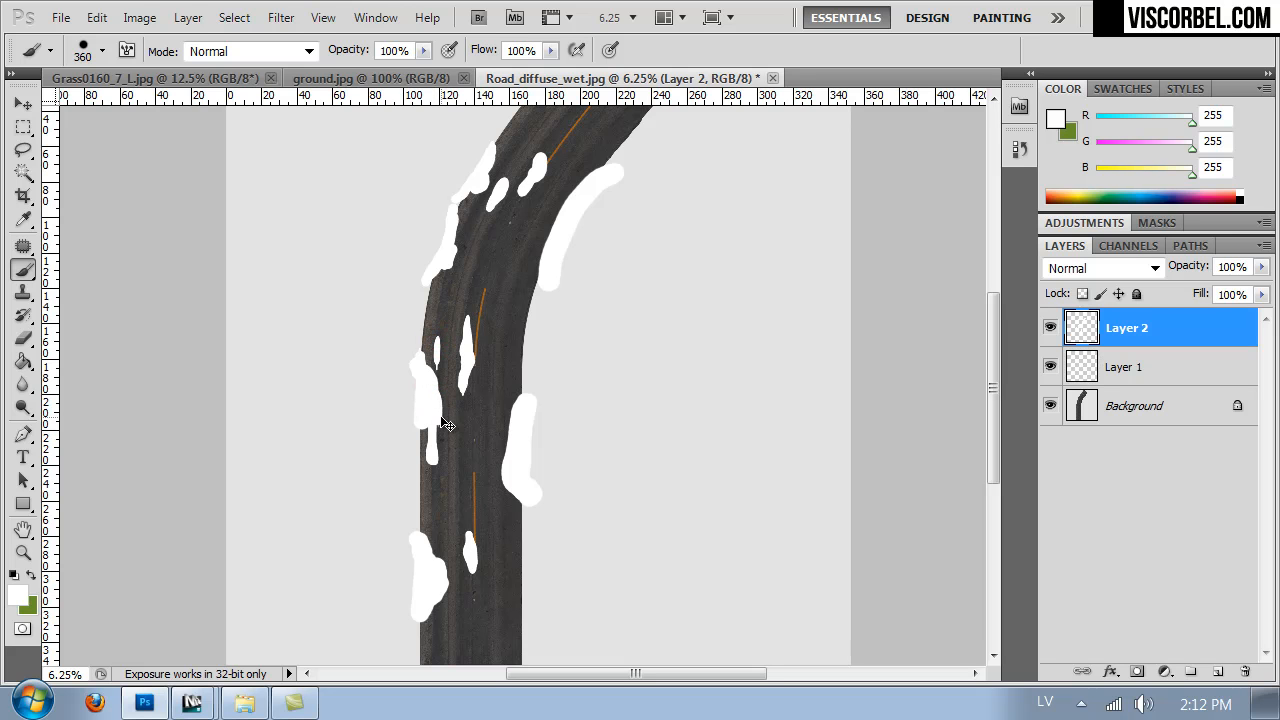
Step: Try to save the layered image as Road_diffuse_wet.psd in the Textures folder
{"action": "key", "text": "ctrl+shift+s"}
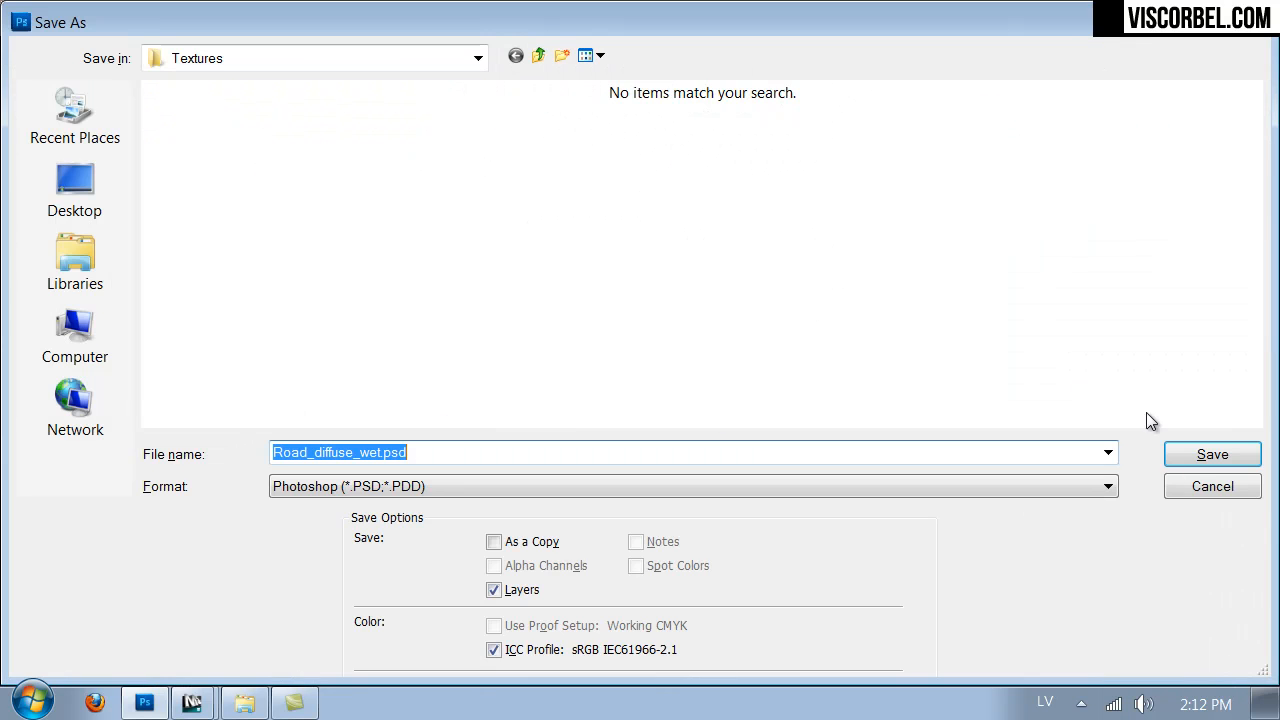
{"action": "left_click", "coordinate": [1185, 463]}
{"action": "left_click", "coordinate": [874, 250]}
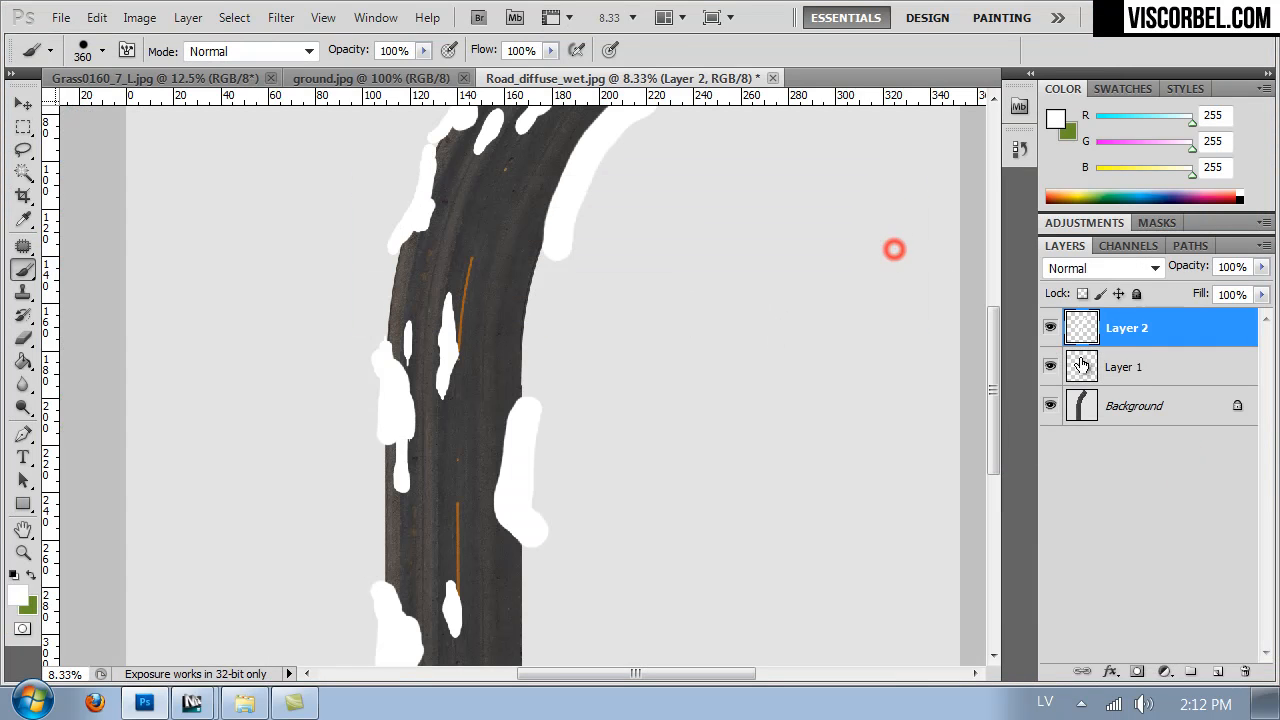
Step: Turn the Background layer black by setting its Hue/Saturation lightness to -100
{"action": "left_click", "coordinate": [1140, 406]}
{"action": "key", "text": "ctrl+u"}
{"action": "left_click", "coordinate": [841, 340]}
{"action": "left_click_drag", "start_coordinate": [838, 358], "coordinate": [606, 339]}
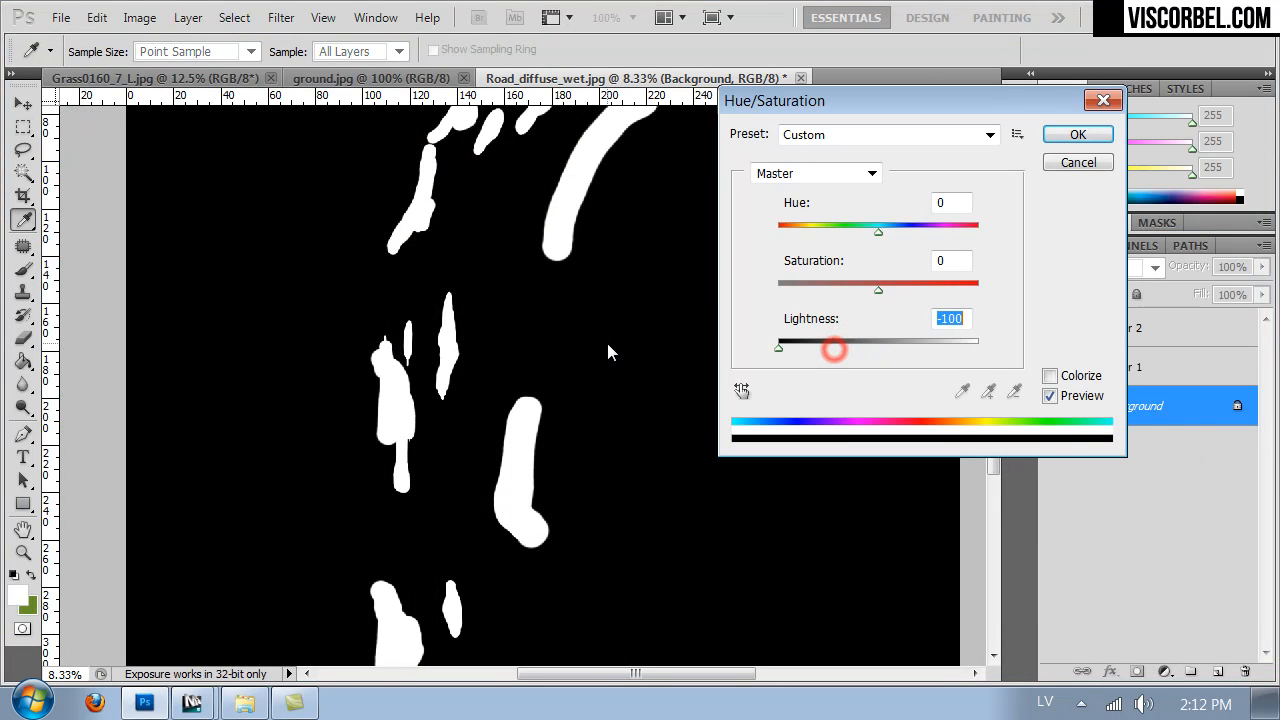
{"action": "left_click", "coordinate": [1074, 133]}
Step: Duplicate Layer 2 and apply a Gaussian Blur with a radius of 98.4 pixels to the copy
{"action": "left_click", "coordinate": [1118, 338]}
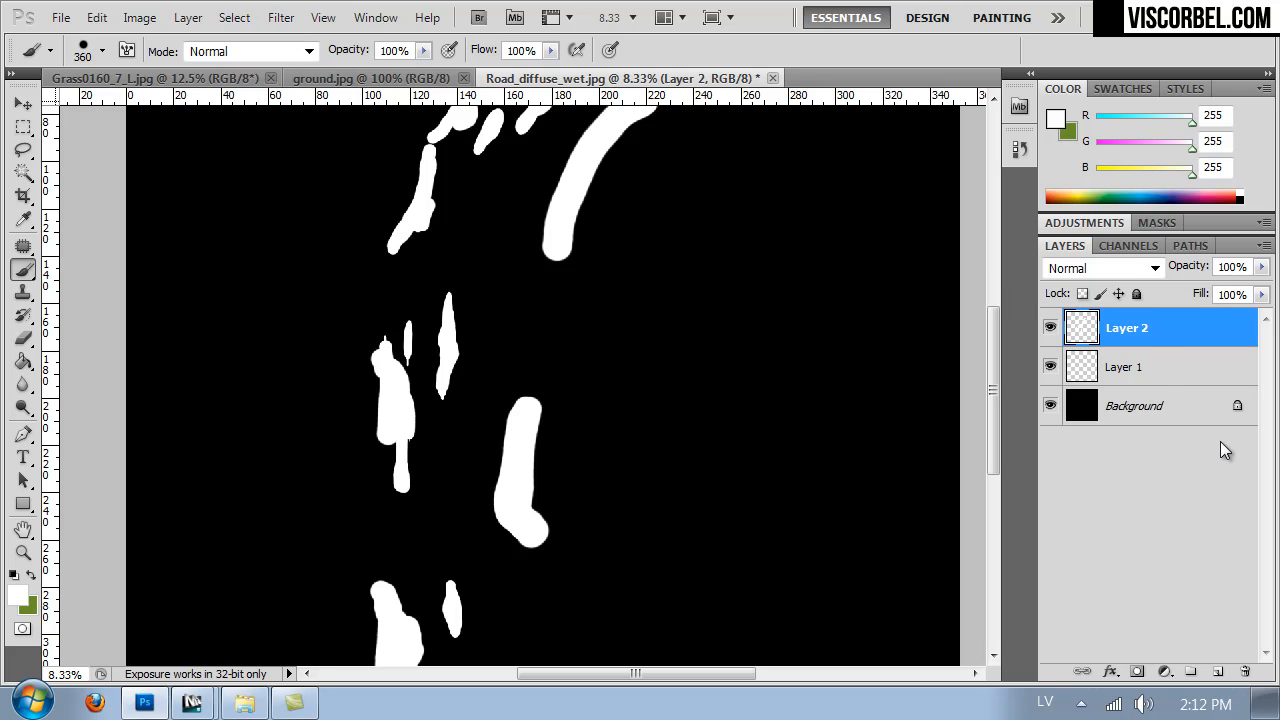
{"action": "key", "text": "ctrl+j"}
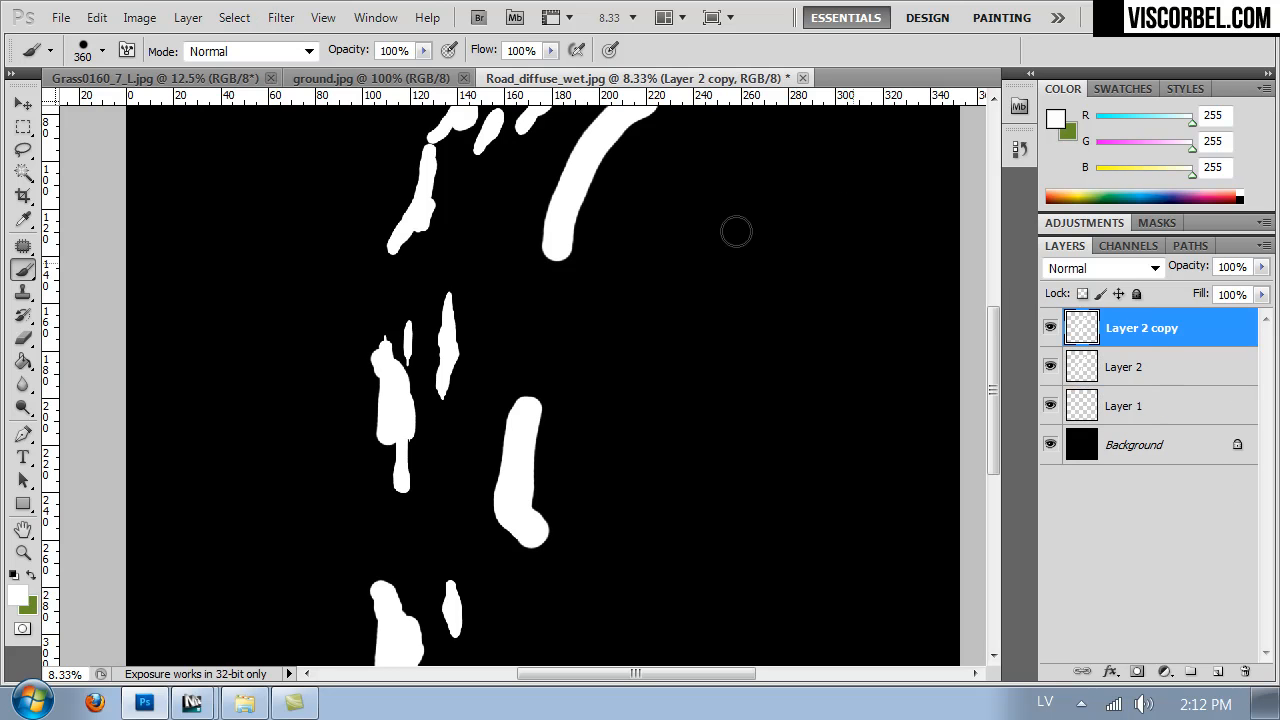
{"action": "left_click", "coordinate": [281, 17]}
{"action": "left_click", "coordinate": [322, 17]}
{"action": "mouse_move", "coordinate": [281, 17]}
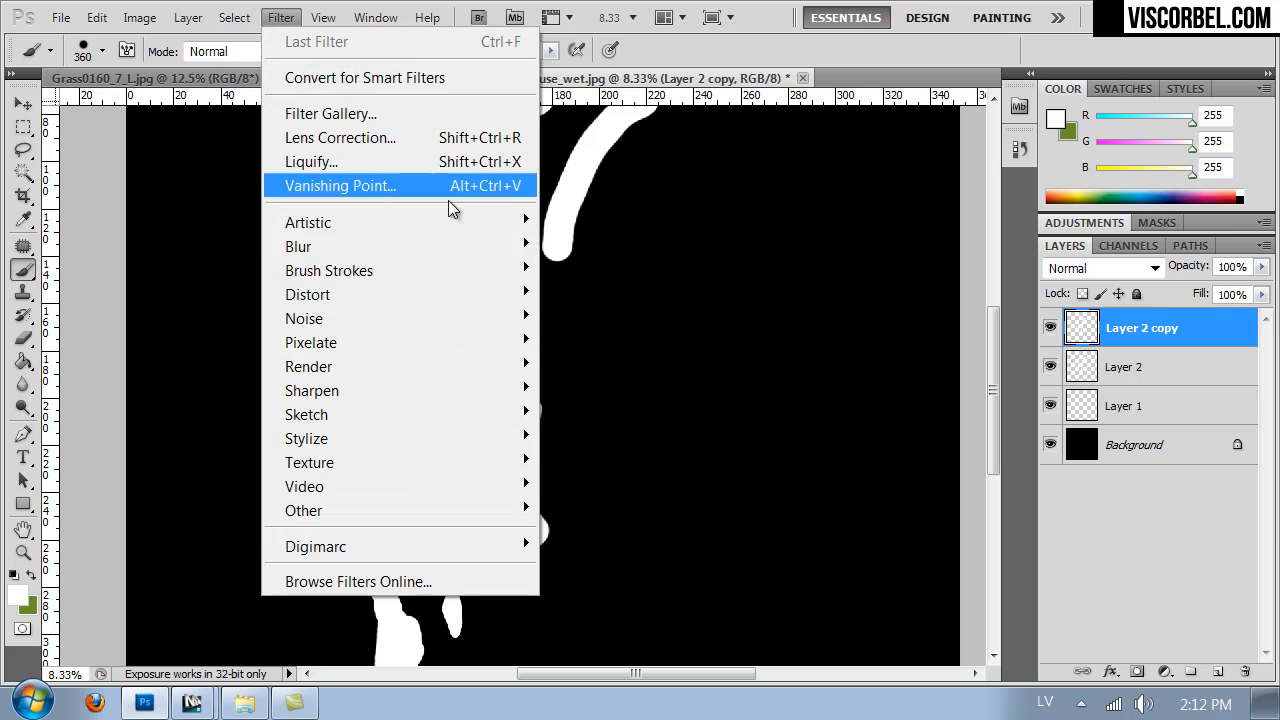
{"action": "left_click", "coordinate": [479, 241]}
{"action": "left_click", "coordinate": [606, 341]}
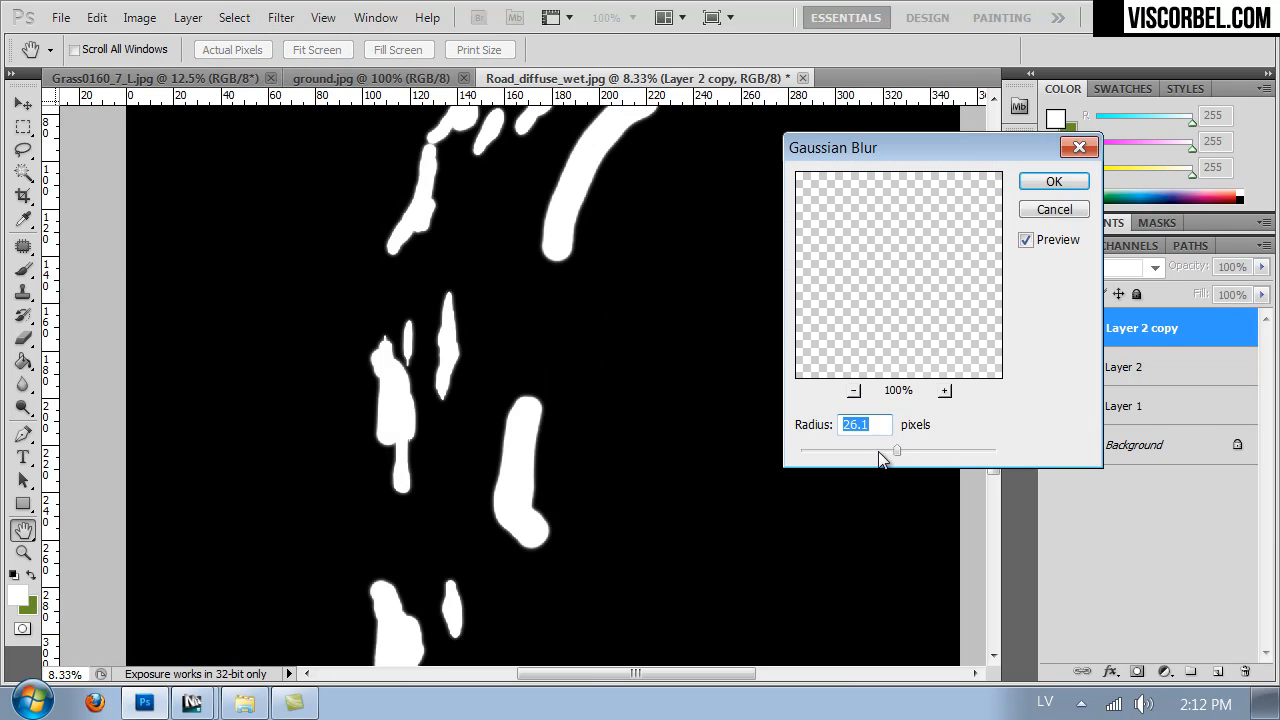
{"action": "left_click_drag", "start_coordinate": [893, 450], "coordinate": [974, 450]}
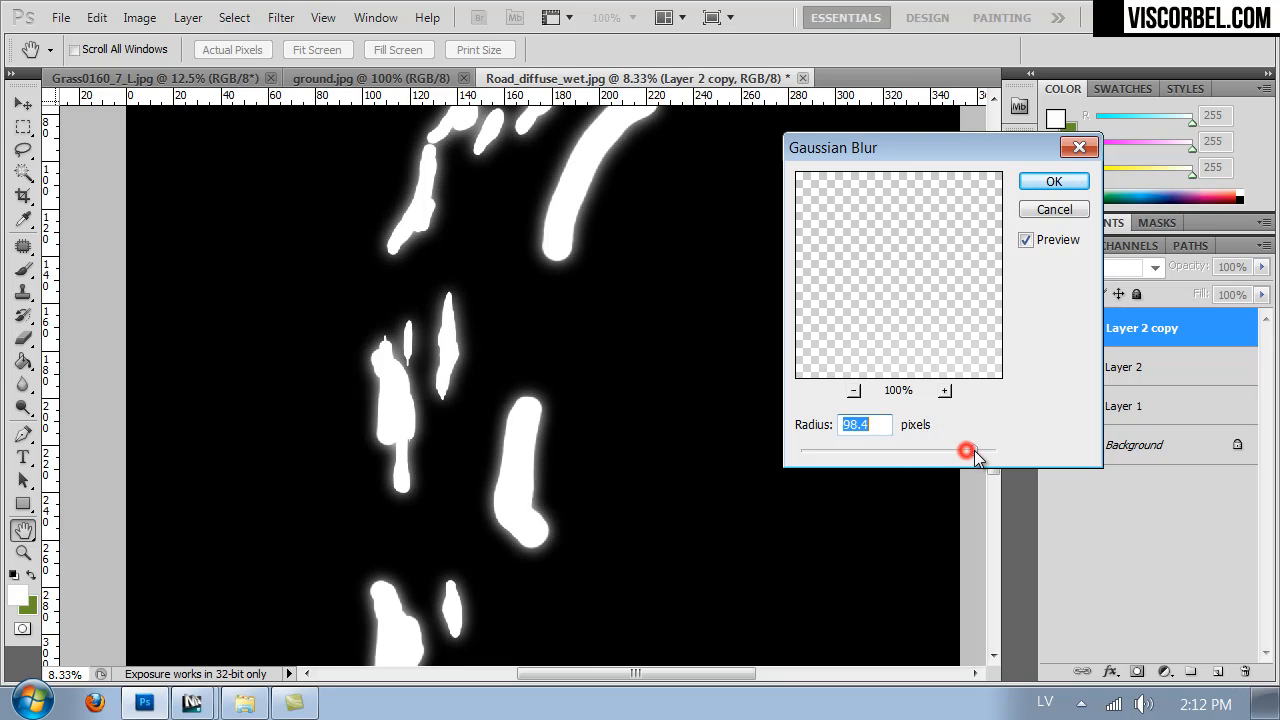
{"action": "left_click", "coordinate": [1052, 183]}
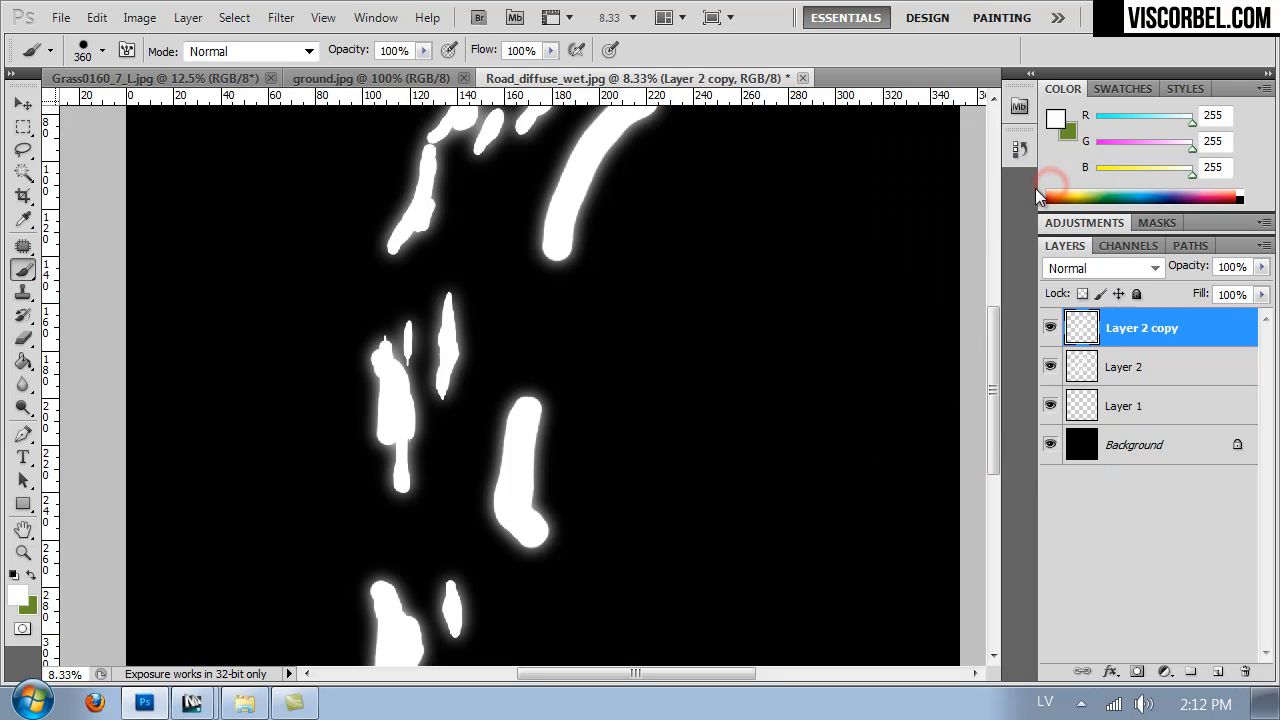
Step: Try to smudge the narrow centre puddle on Layer 2 copy using the Smudge tool with a 764 px brush
{"action": "left_click", "coordinate": [22, 407]}
{"action": "left_click_drag", "start_coordinate": [22, 384], "coordinate": [63, 420]}
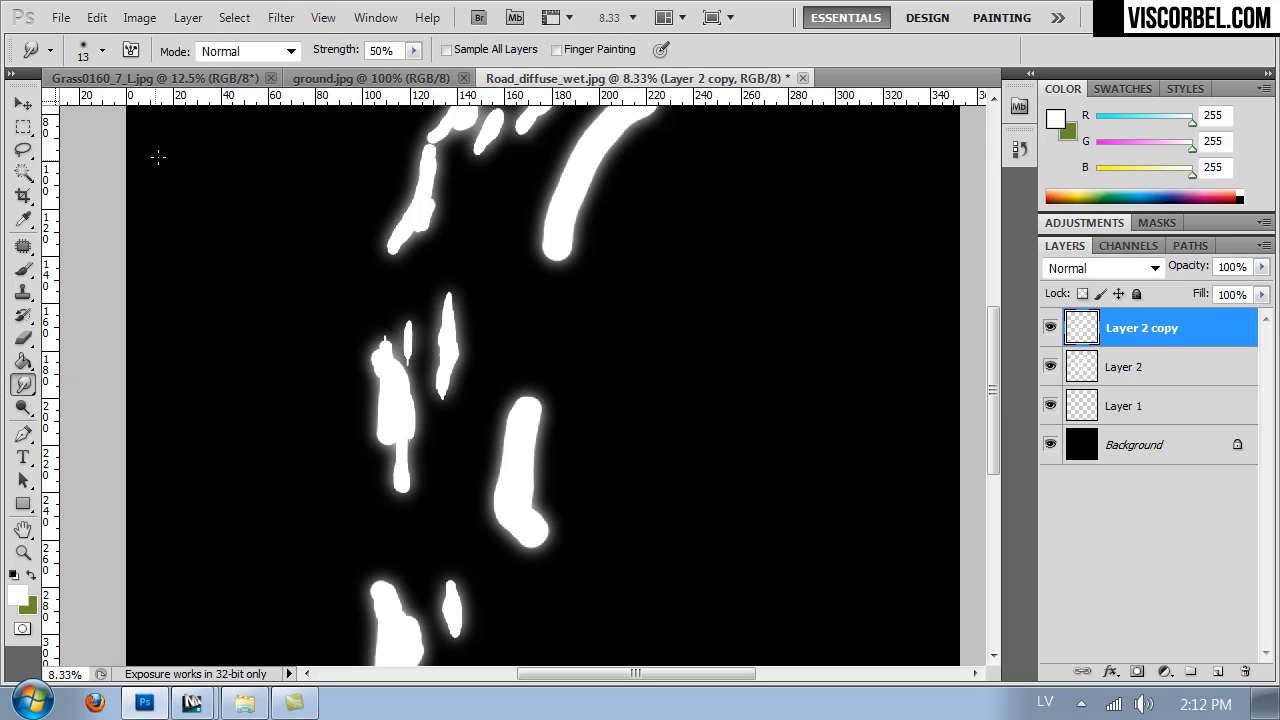
{"action": "left_click", "coordinate": [92, 51]}
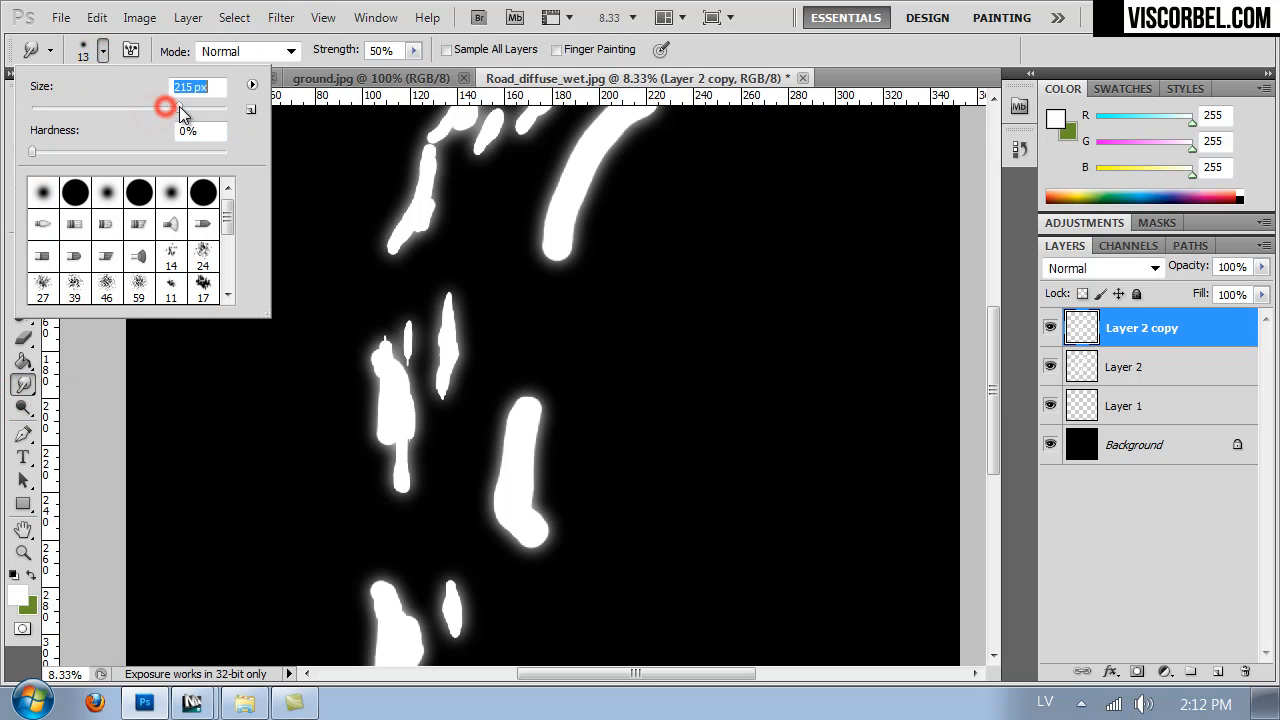
{"action": "left_click_drag", "start_coordinate": [210, 107], "coordinate": [214, 108]}
{"action": "left_click", "coordinate": [433, 310]}
{"action": "left_click_drag", "start_coordinate": [448, 319], "coordinate": [448, 305]}
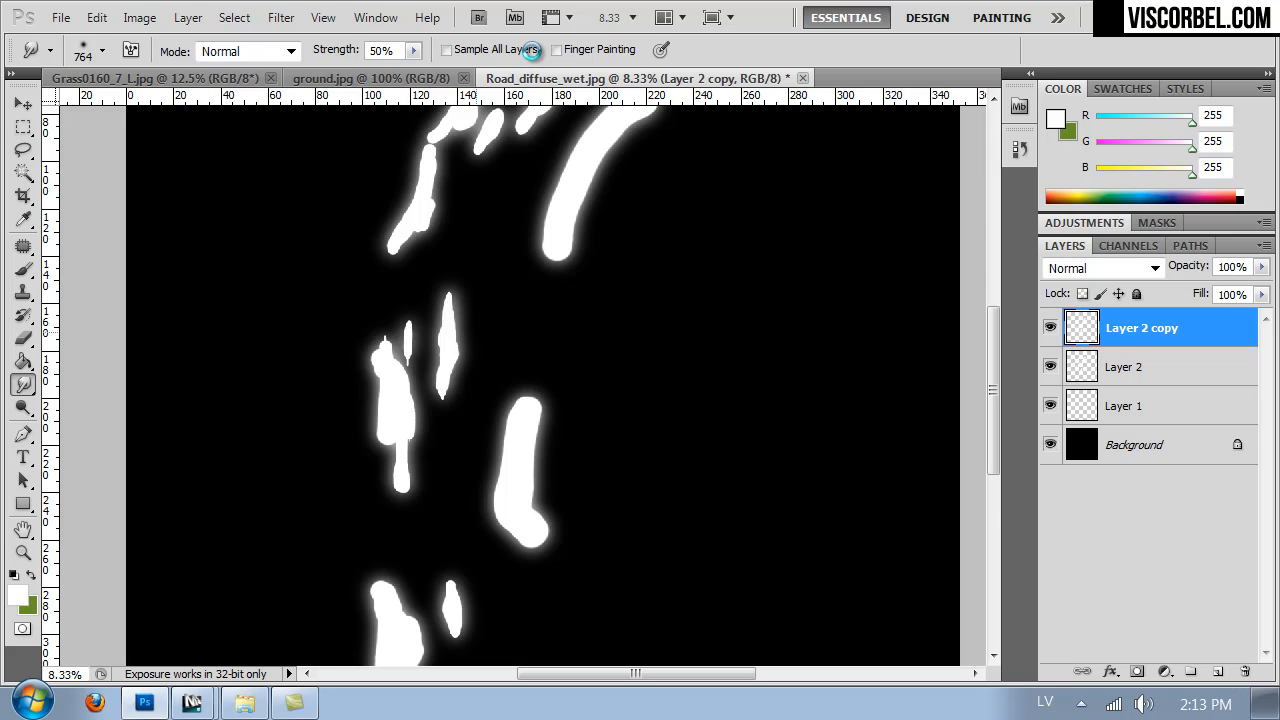
Step: Resize the image to 3000 by 3000 pixels
{"action": "key", "text": "ctrl+alt+i"}
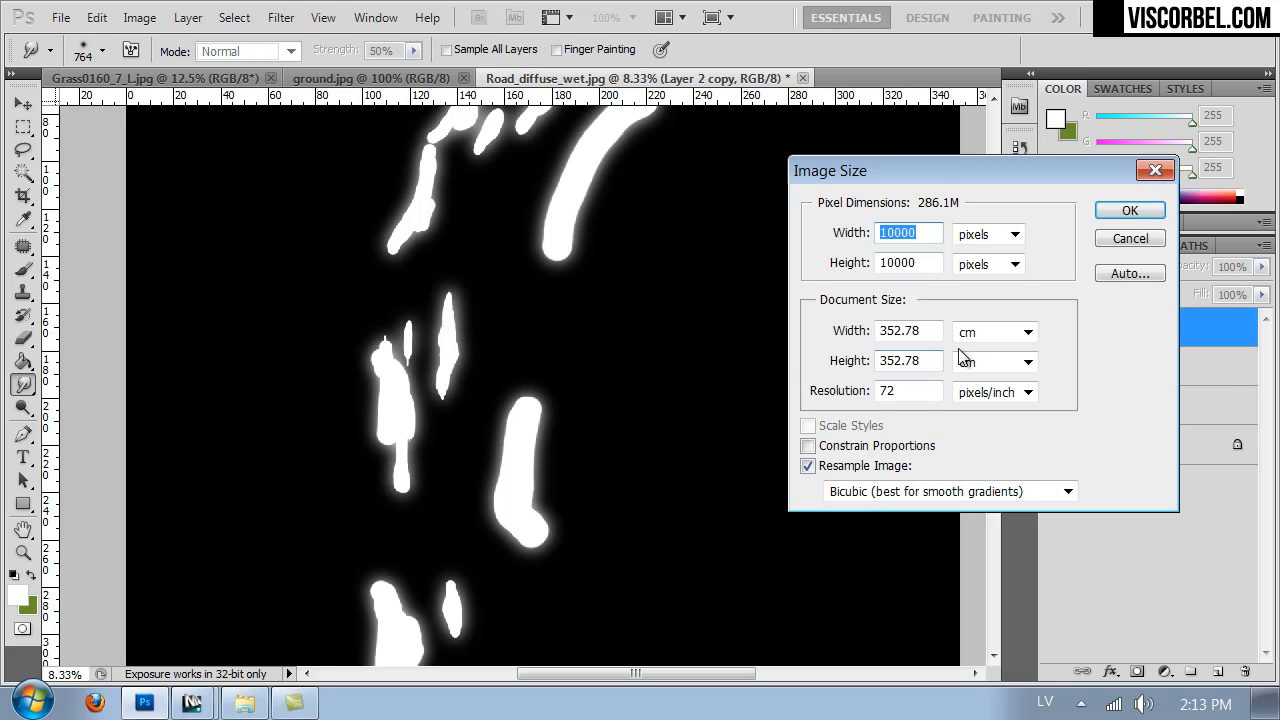
{"action": "type", "text": "300"}
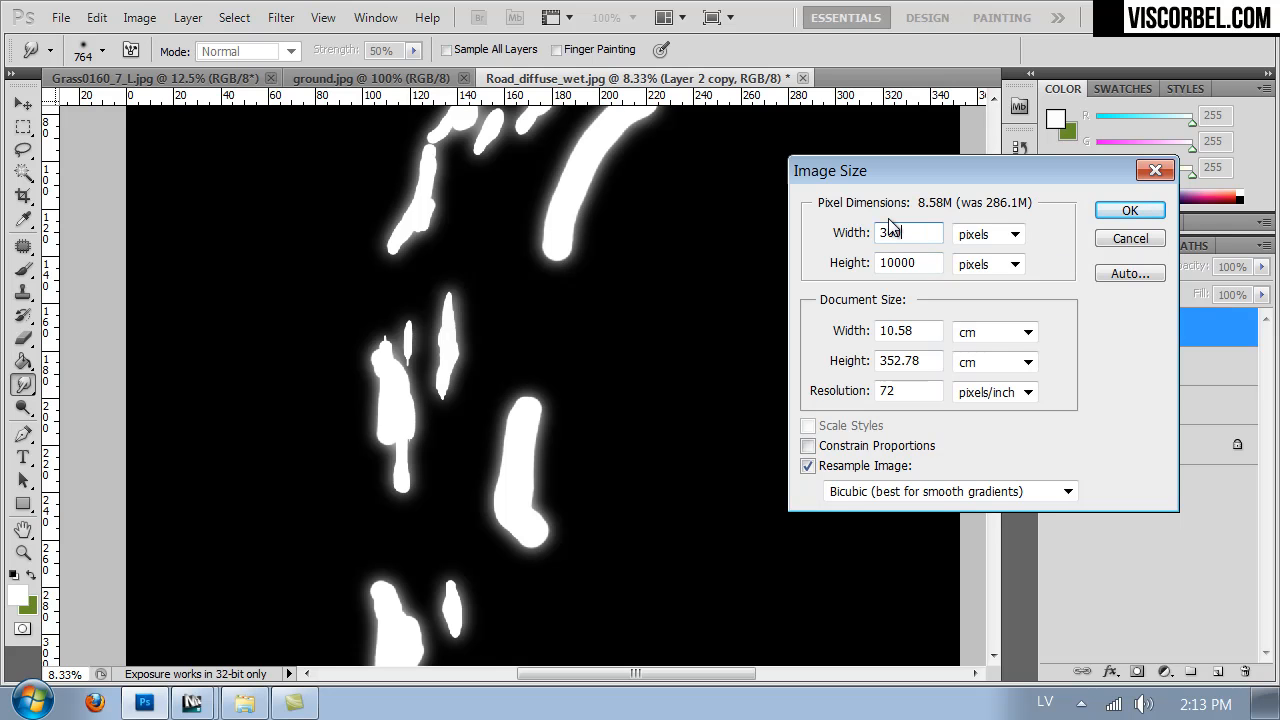
{"action": "key", "text": "Tab"}
{"action": "key", "text": "Tab"}
{"action": "type", "text": "3000"}
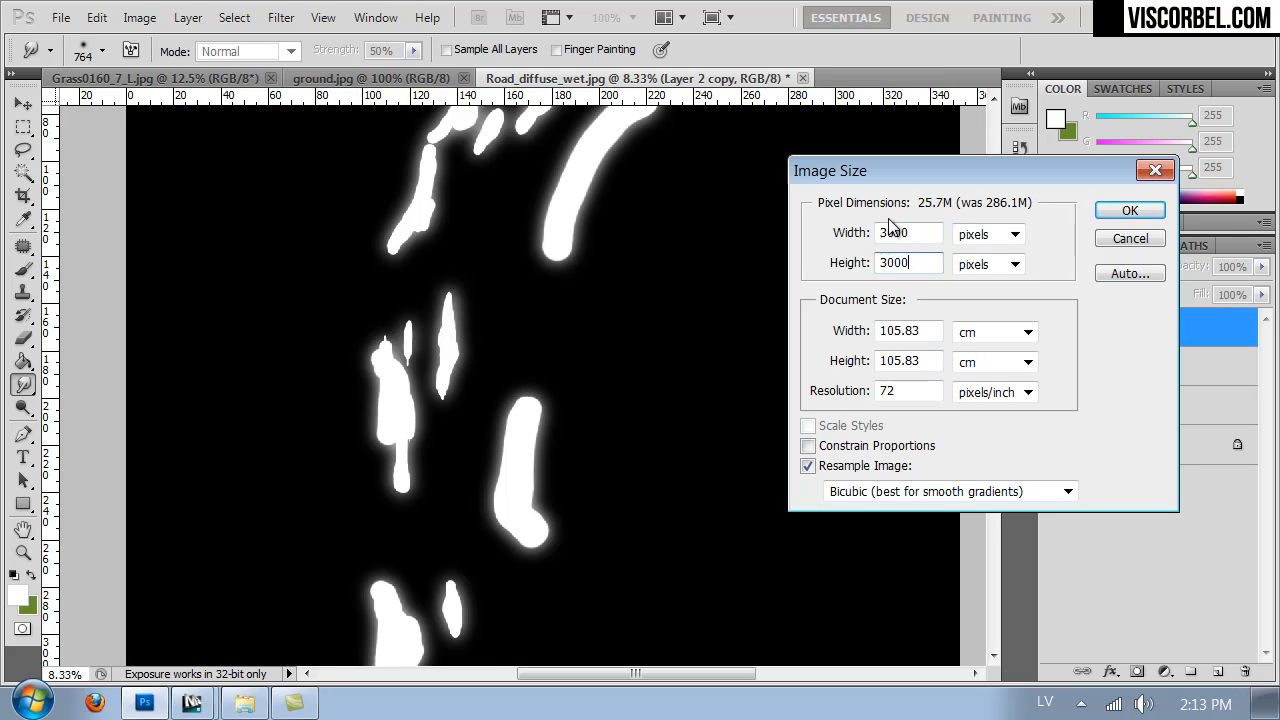
{"action": "key", "text": "Return"}
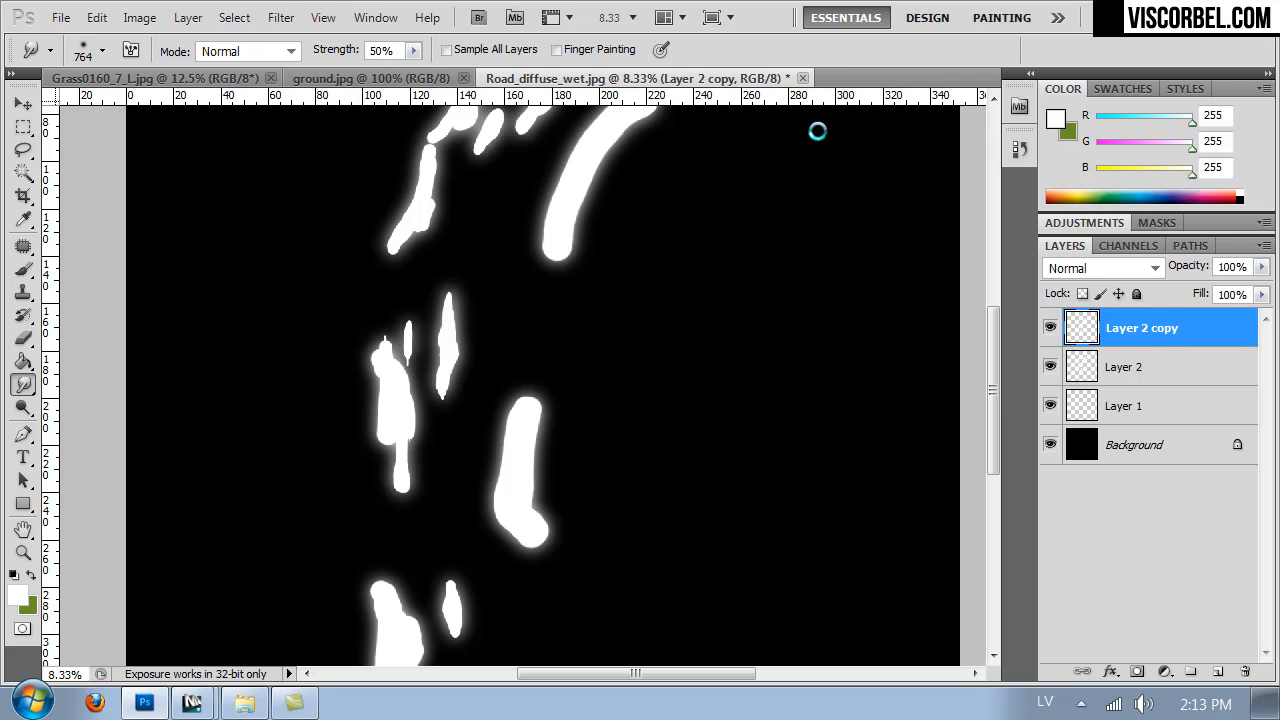
Step: Smudge the upper end of the narrow centre puddle on Layer 2 copy upward with a 100 px brush
{"action": "key", "text": "ctrl+plus"}
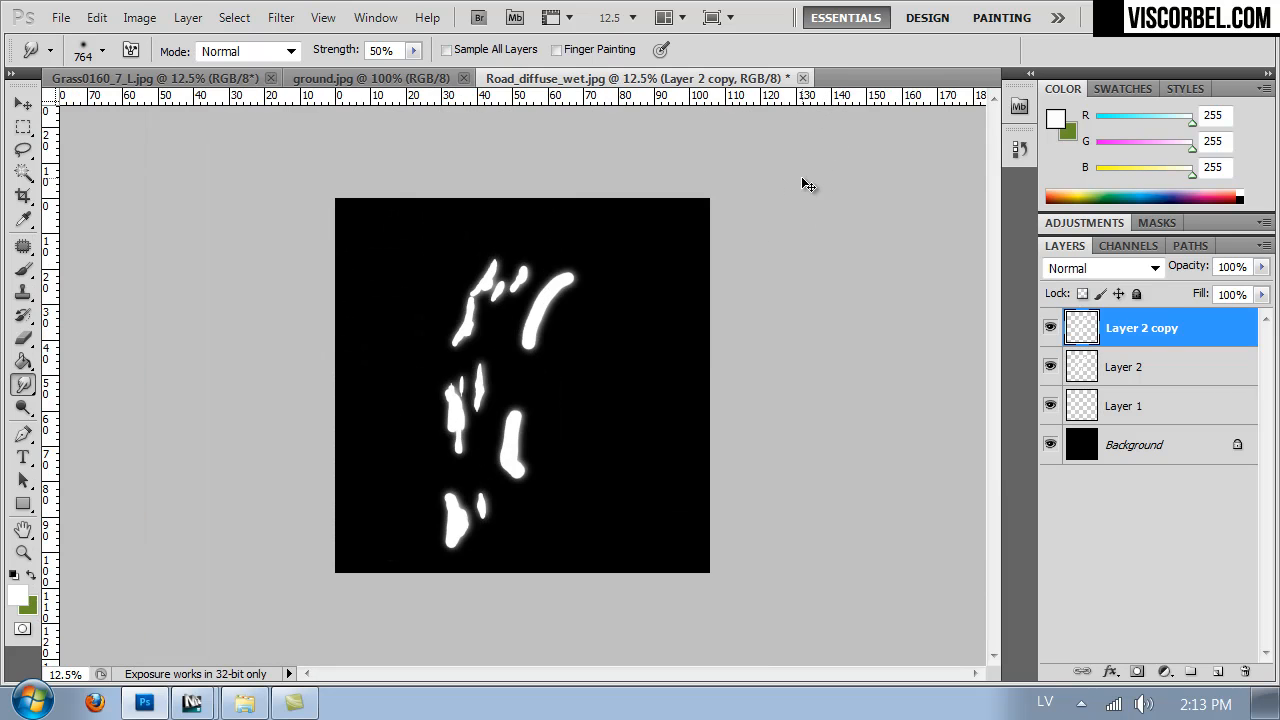
{"action": "key", "text": "ctrl+plus"}
{"action": "key", "text": "ctrl+plus"}
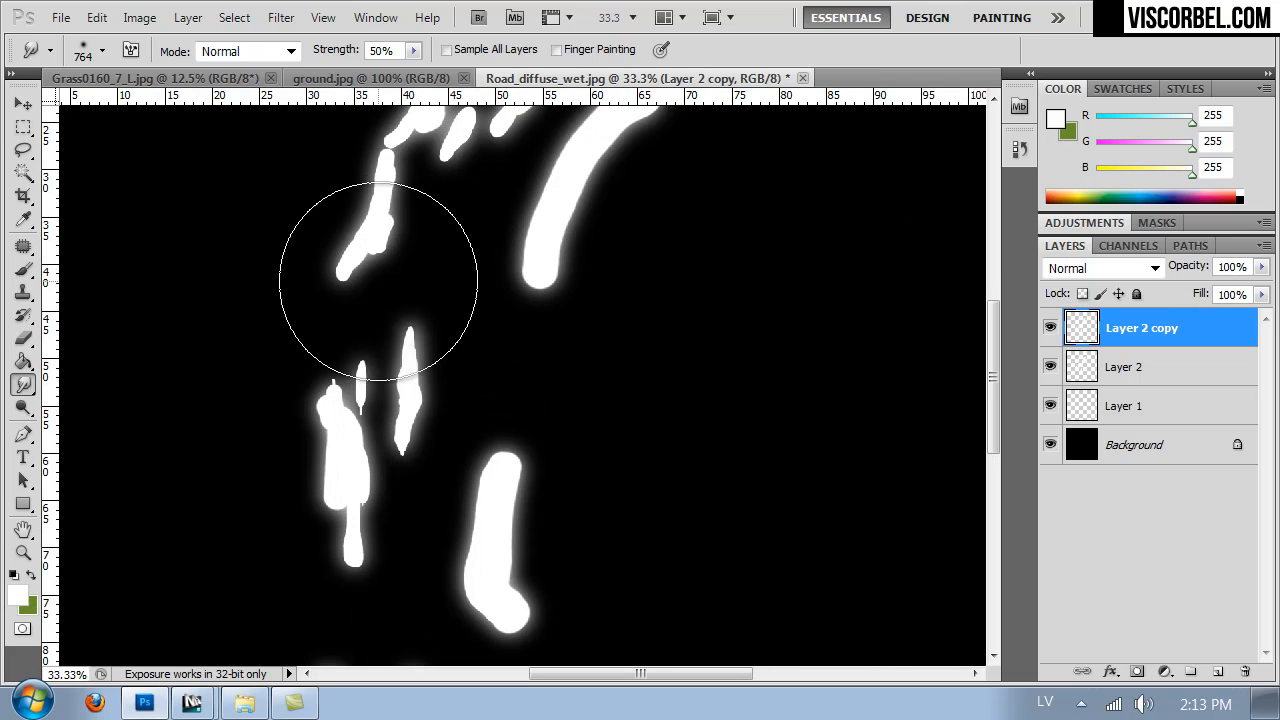
{"action": "right_click", "coordinate": [455, 340]}
{"action": "left_click", "coordinate": [577, 371]}
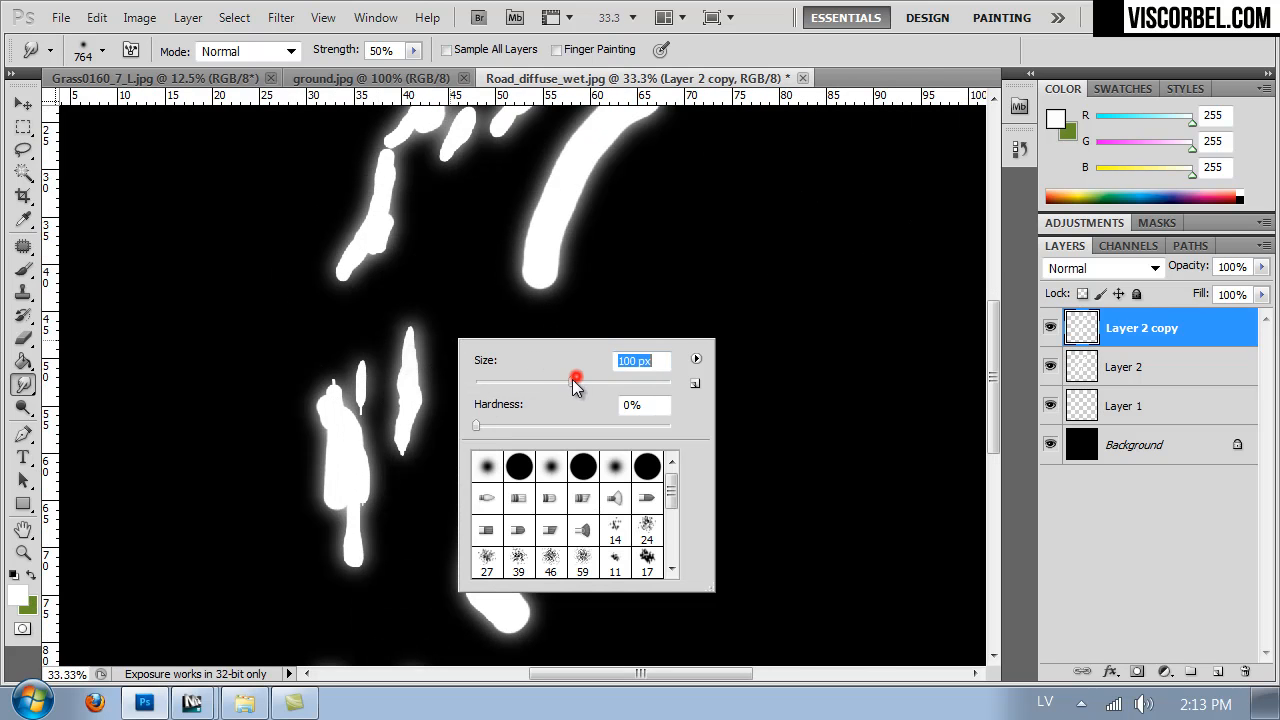
{"action": "left_click", "coordinate": [406, 345]}
{"action": "left_click_drag", "start_coordinate": [406, 345], "coordinate": [415, 275]}
{"action": "left_click_drag", "start_coordinate": [408, 351], "coordinate": [428, 276]}
{"action": "left_click_drag", "start_coordinate": [414, 336], "coordinate": [417, 280]}
{"action": "left_click_drag", "start_coordinate": [416, 350], "coordinate": [435, 250]}
Step: Set the Smudge brush to 154 px and soften the ends and edges of the remaining puddles on Layer 2 copy
{"action": "right_click", "coordinate": [493, 264]}
{"action": "left_click_drag", "start_coordinate": [614, 306], "coordinate": [641, 309]}
{"action": "left_click", "coordinate": [443, 143]}
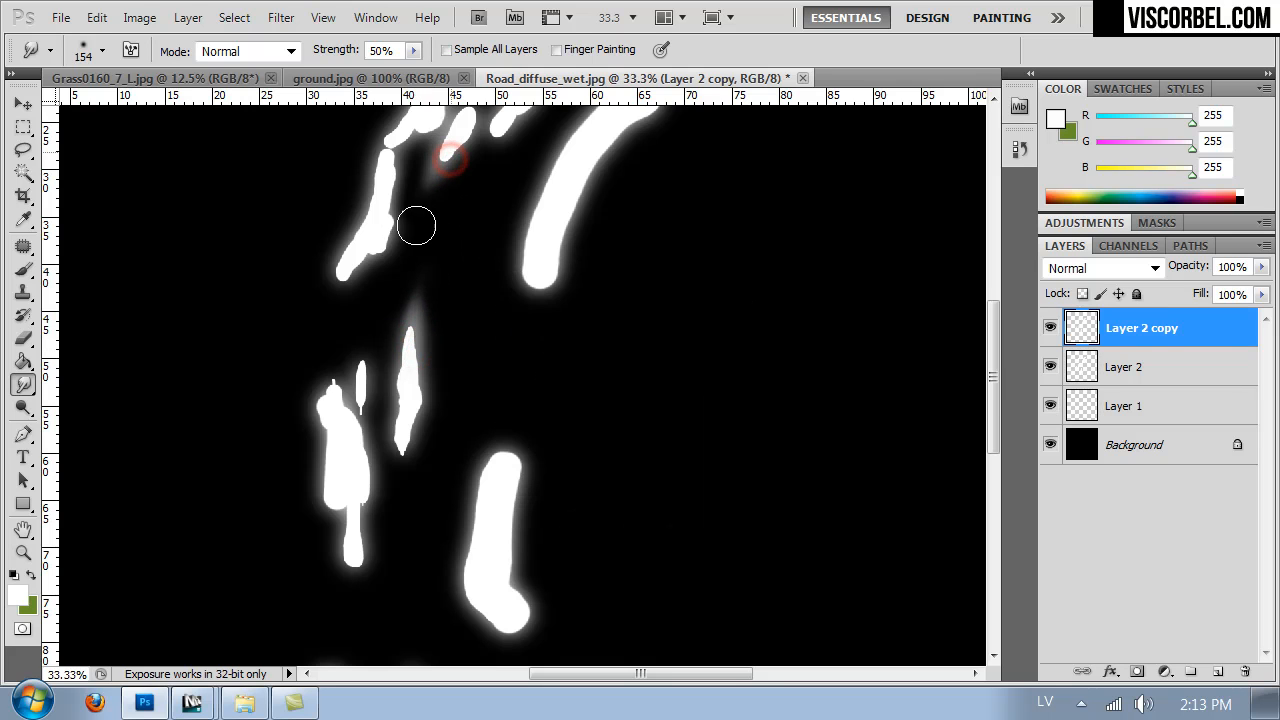
{"action": "left_click", "coordinate": [493, 480]}
{"action": "mouse_move", "coordinate": [493, 480]}
{"action": "left_mouse_down"}
{"action": "mouse_move", "coordinate": [503, 491]}
{"action": "mouse_move", "coordinate": [507, 425]}
{"action": "left_mouse_up"}
{"action": "left_click_drag", "start_coordinate": [351, 466], "coordinate": [347, 403]}
{"action": "left_click", "coordinate": [369, 223]}
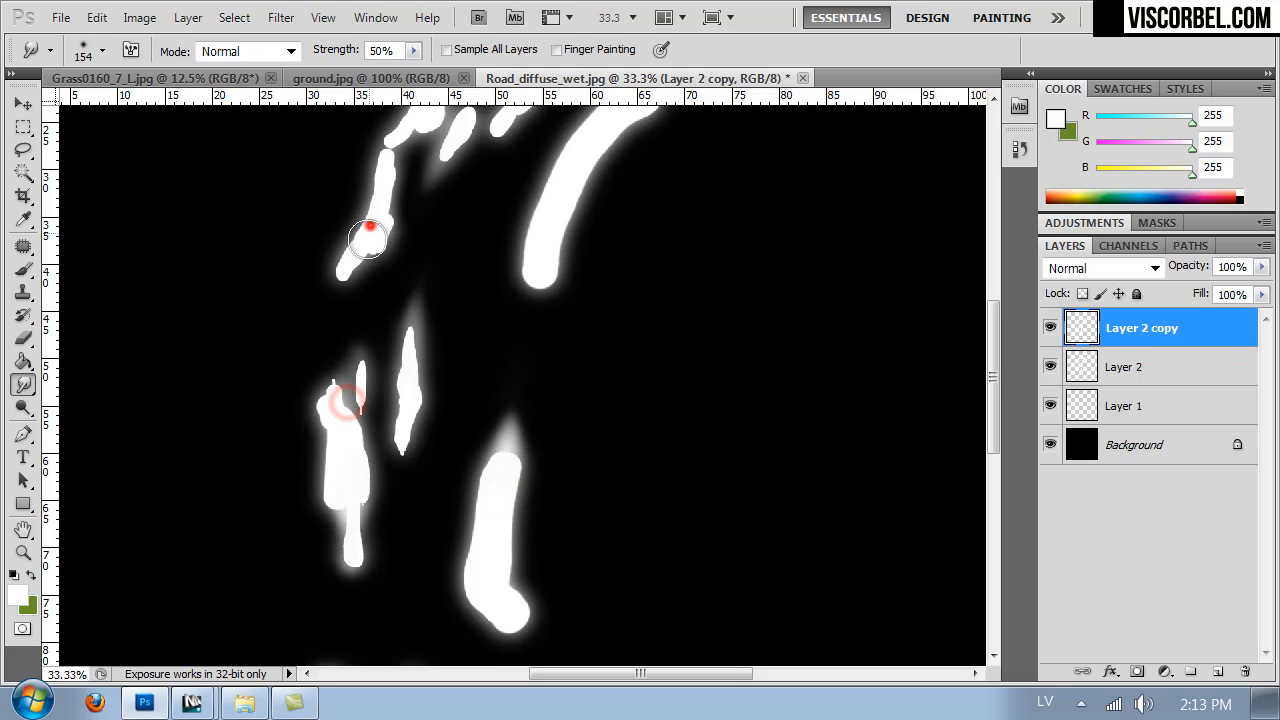
{"action": "left_click_drag", "start_coordinate": [527, 238], "coordinate": [534, 251]}
{"action": "left_click_drag", "start_coordinate": [578, 133], "coordinate": [543, 303]}
{"action": "left_click", "coordinate": [558, 264]}
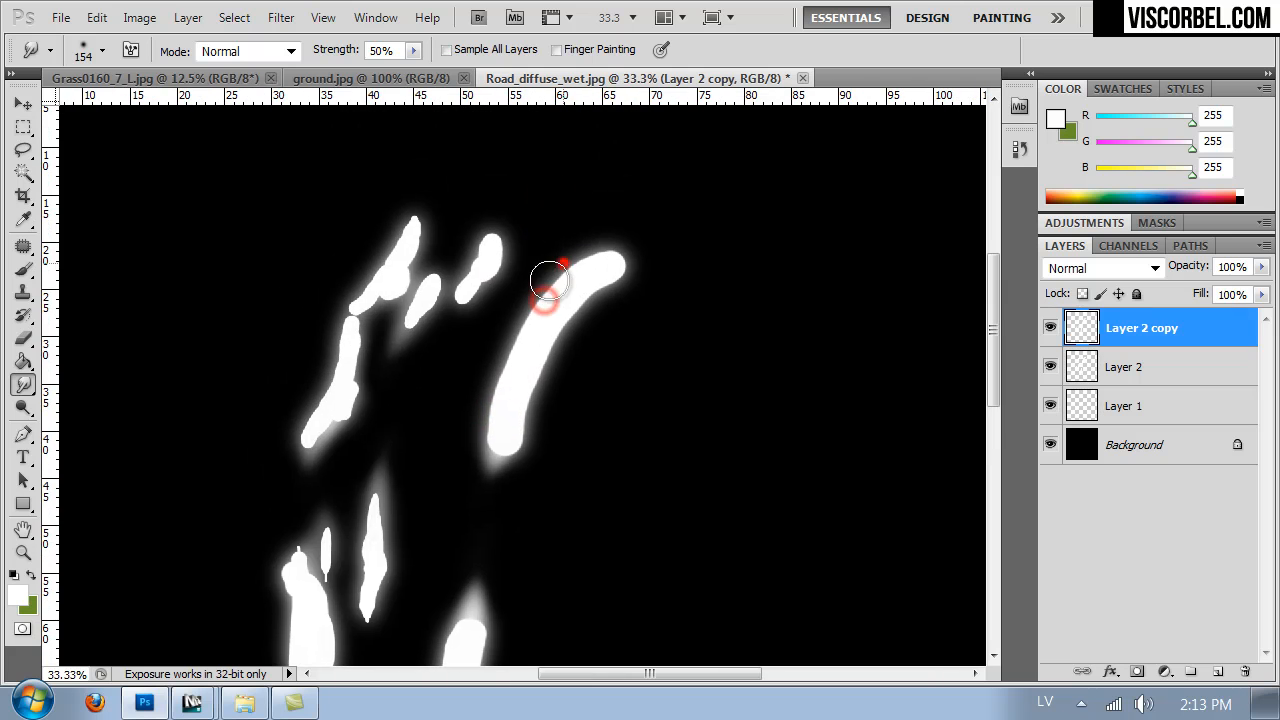
Step: Smudge the edges of the curved puddle strip and the elongated patch on the opposite road side on Layer 2
{"action": "left_click", "coordinate": [1096, 364]}
{"action": "left_click_drag", "start_coordinate": [489, 454], "coordinate": [511, 324]}
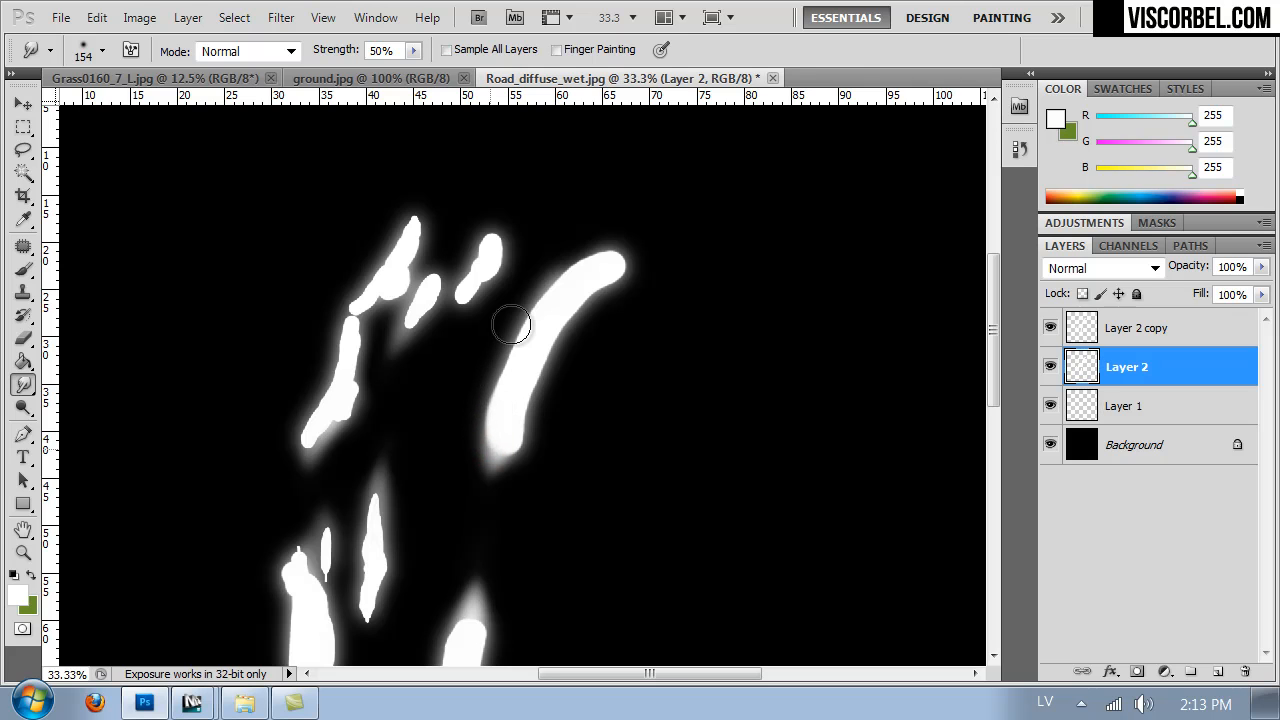
{"action": "mouse_move", "coordinate": [377, 423]}
{"action": "left_mouse_down"}
{"action": "mouse_move", "coordinate": [343, 371]}
{"action": "mouse_move", "coordinate": [361, 421]}
{"action": "mouse_move", "coordinate": [344, 400]}
{"action": "mouse_move", "coordinate": [364, 344]}
{"action": "left_mouse_up"}
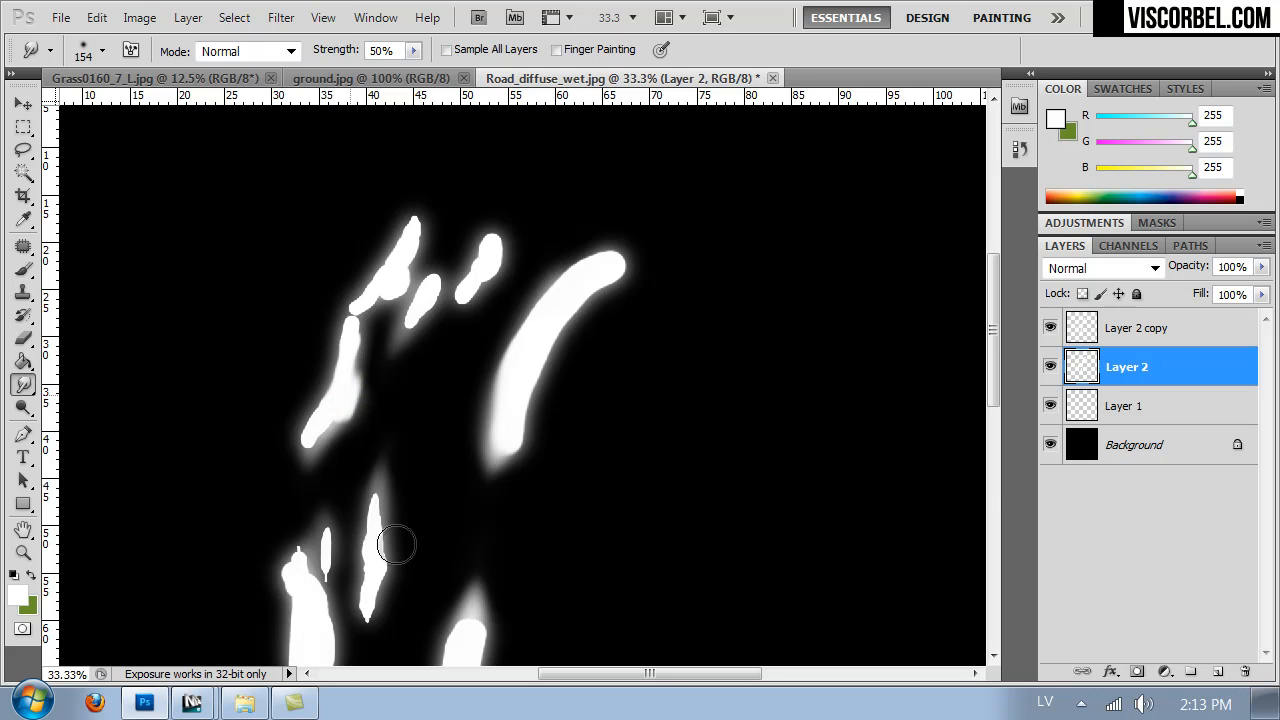
Step: Smudge the lower puddles on Layer 2, softening the wide patch, the L-shaped strip and the tip of the narrow centre streak
{"action": "left_click_drag", "start_coordinate": [423, 551], "coordinate": [428, 320]}
{"action": "mouse_move", "coordinate": [351, 286]}
{"action": "left_mouse_down"}
{"action": "mouse_move", "coordinate": [349, 343]}
{"action": "mouse_move", "coordinate": [354, 297]}
{"action": "mouse_move", "coordinate": [354, 309]}
{"action": "left_mouse_up"}
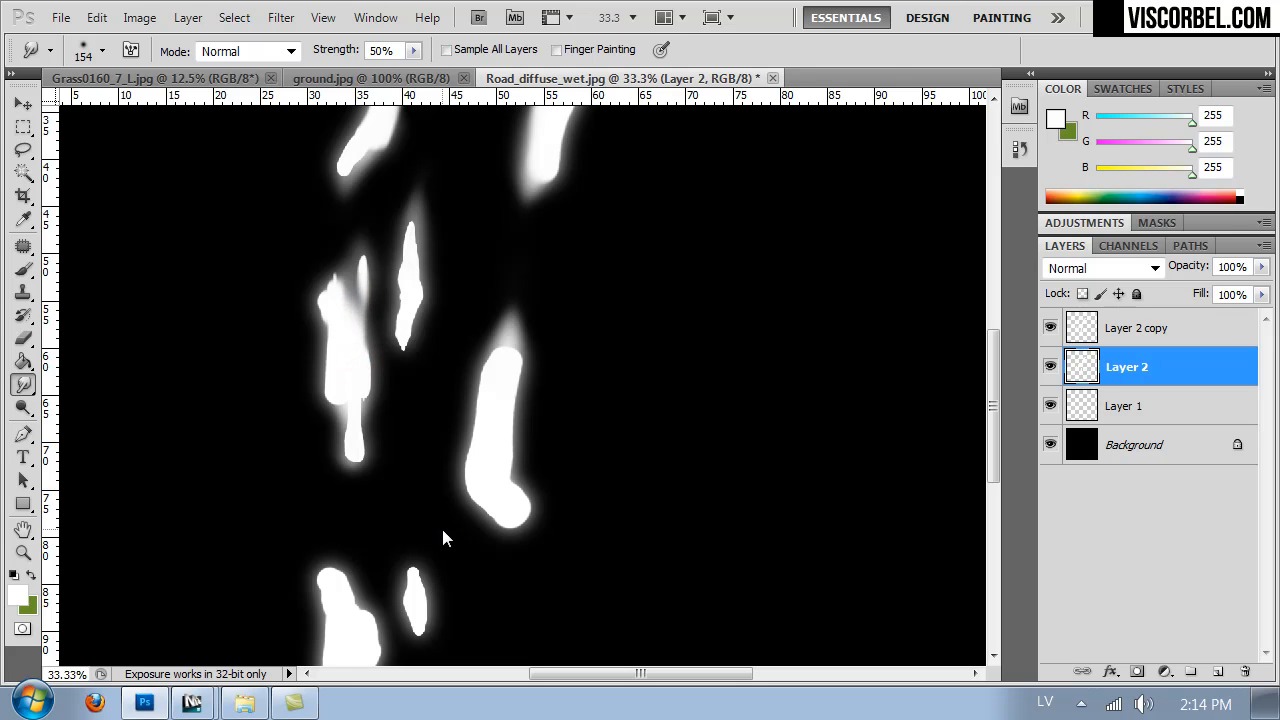
{"action": "left_click_drag", "start_coordinate": [475, 447], "coordinate": [472, 400]}
{"action": "key", "text": "ctrl+z"}
{"action": "key", "text": "ctrl+z"}
{"action": "key", "text": "ctrl+z"}
{"action": "key", "text": "ctrl+z"}
{"action": "key", "text": "ctrl+z"}
{"action": "key", "text": "ctrl+z"}
{"action": "key", "text": "ctrl+z"}
{"action": "key", "text": "ctrl+z"}
{"action": "key", "text": "ctrl+z"}
{"action": "key", "text": "ctrl+z"}
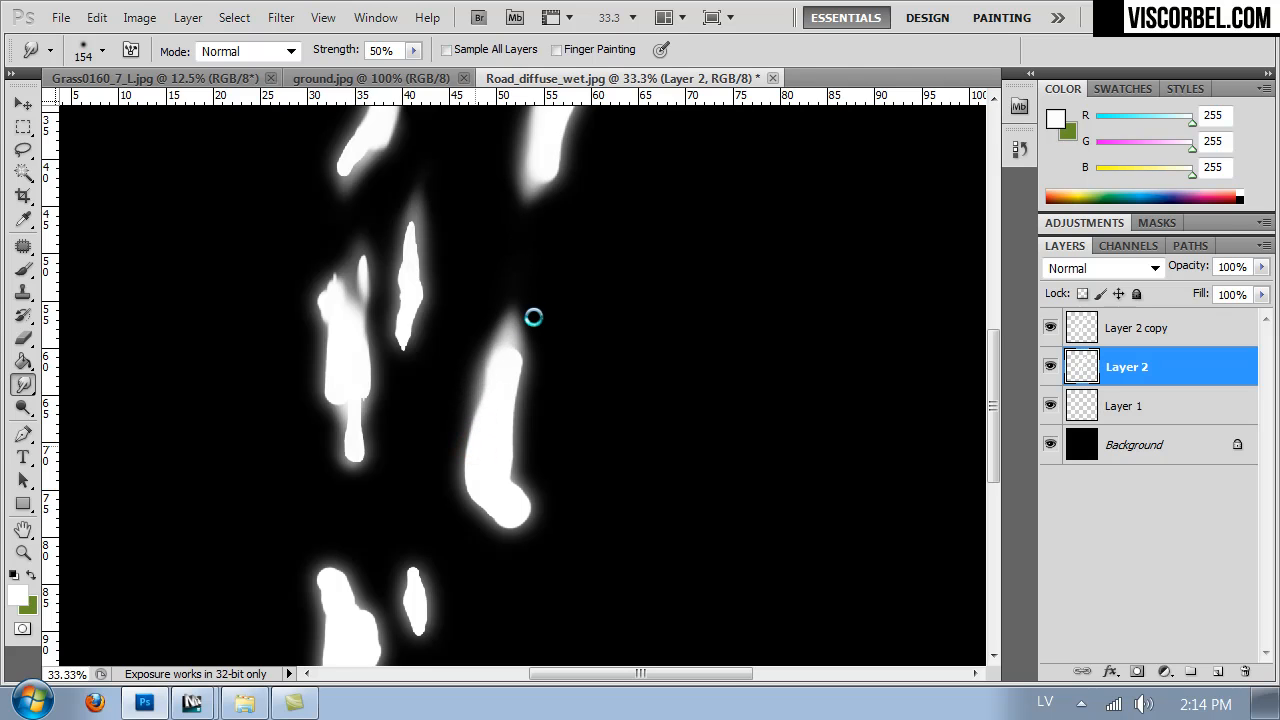
{"action": "key", "text": "ctrl+z"}
{"action": "key", "text": "ctrl+z"}
{"action": "key", "text": "ctrl+z"}
{"action": "key", "text": "ctrl+z"}
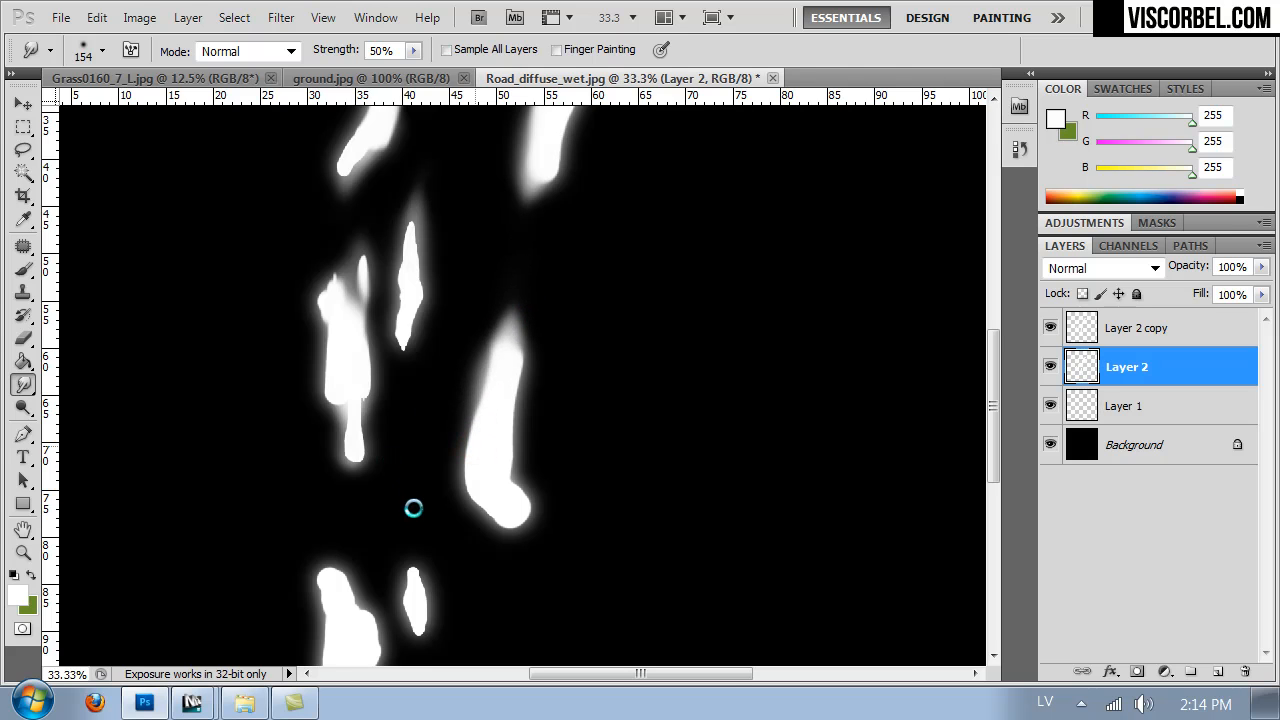
{"action": "key", "text": "ctrl+z"}
{"action": "key", "text": "ctrl+z"}
{"action": "key", "text": "ctrl+z"}
{"action": "key", "text": "ctrl+z"}
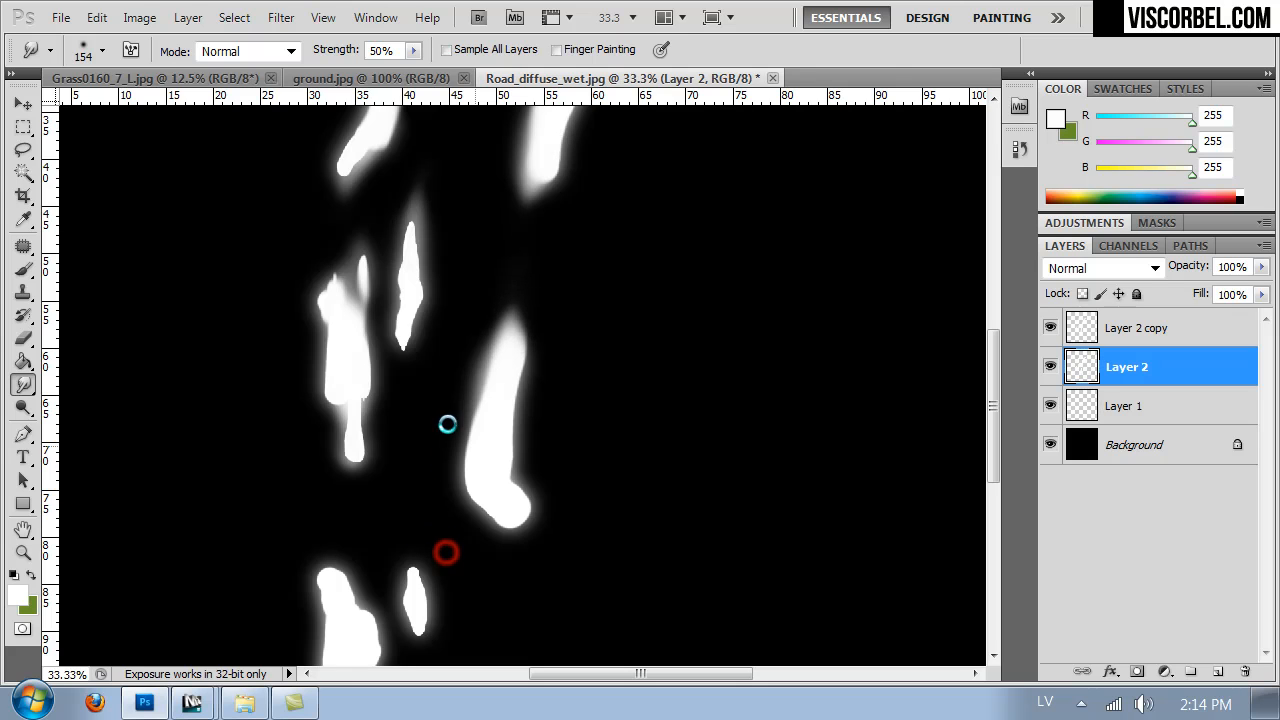
{"action": "key", "text": "ctrl+z"}
{"action": "key", "text": "ctrl+z"}
{"action": "key", "text": "ctrl+z"}
{"action": "key", "text": "ctrl+z"}
{"action": "key", "text": "ctrl+z"}
{"action": "key", "text": "ctrl+z"}
{"action": "key", "text": "ctrl+z"}
{"action": "key", "text": "ctrl+z"}
{"action": "key", "text": "ctrl+z"}
{"action": "key", "text": "ctrl+z"}
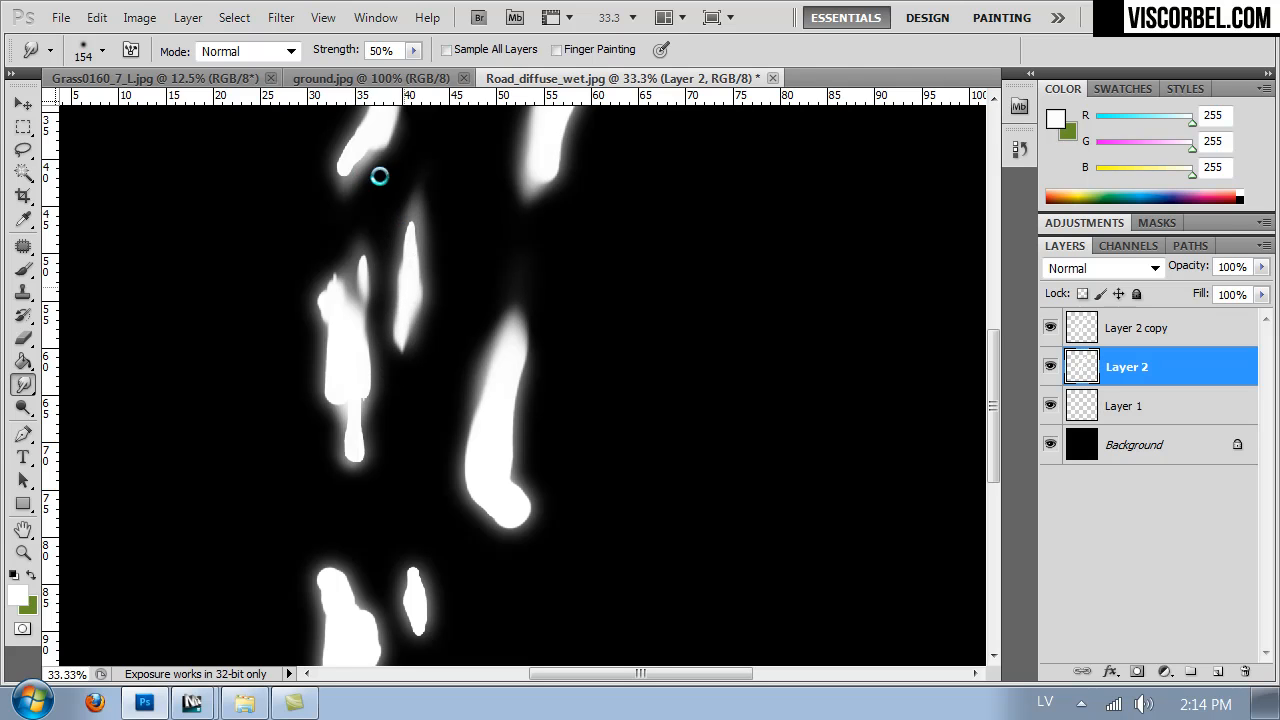
{"action": "key", "text": "ctrl+z"}
{"action": "key", "text": "ctrl+z"}
{"action": "key", "text": "ctrl+z"}
{"action": "key", "text": "ctrl+z"}
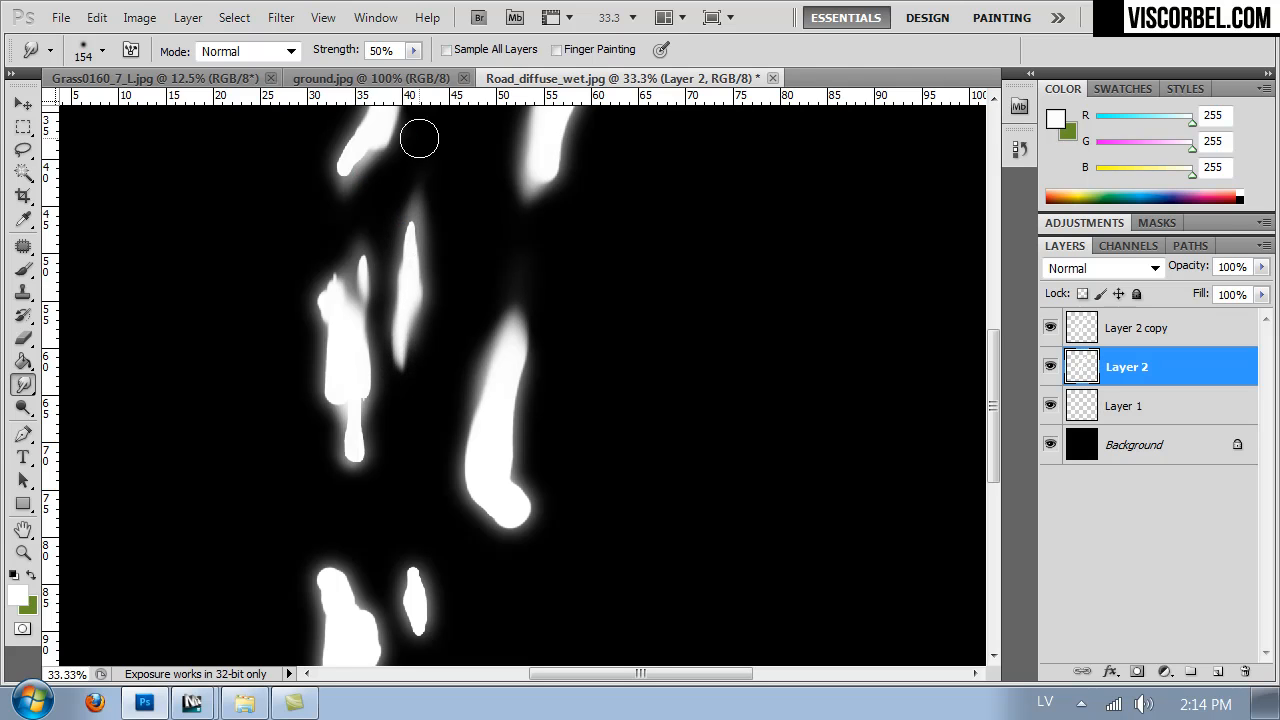
Step: Save the puddle mask as a PNG named Road_wet_mask in the Textures folder
{"action": "left_click_drag", "start_coordinate": [506, 219], "coordinate": [520, 423]}
{"action": "key", "text": "ctrl+shift+s"}
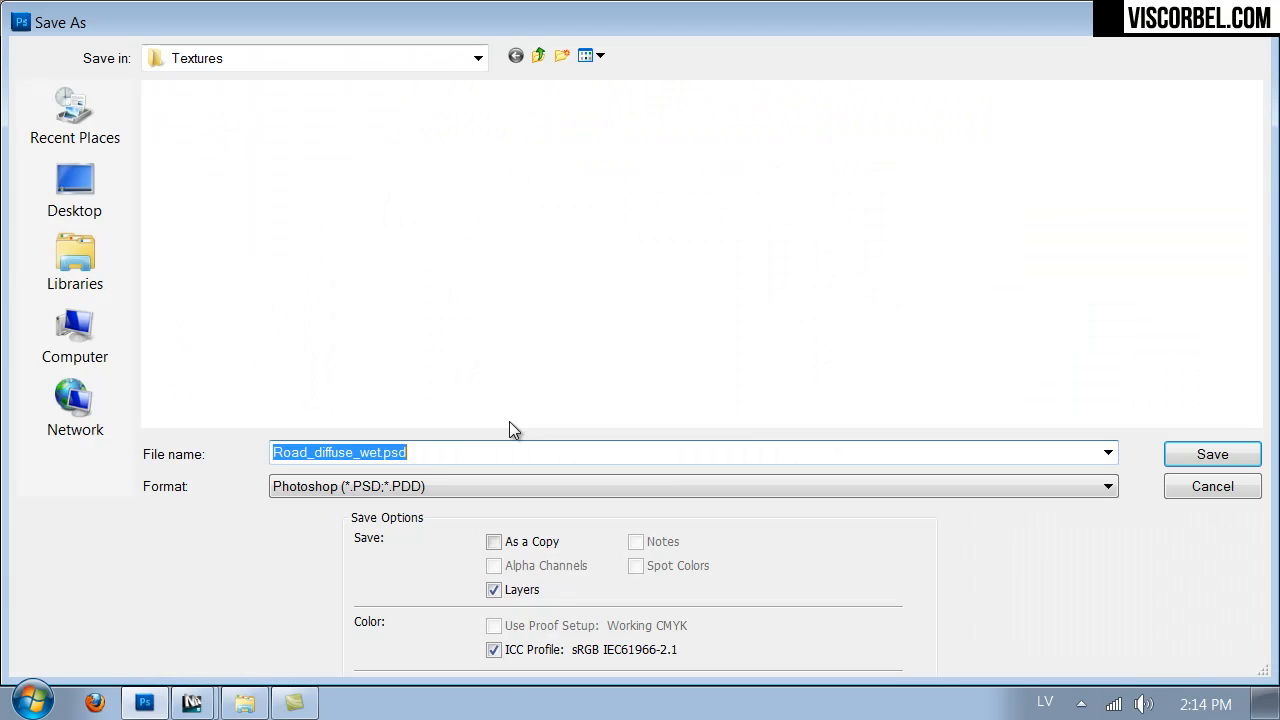
{"action": "left_click", "coordinate": [386, 486]}
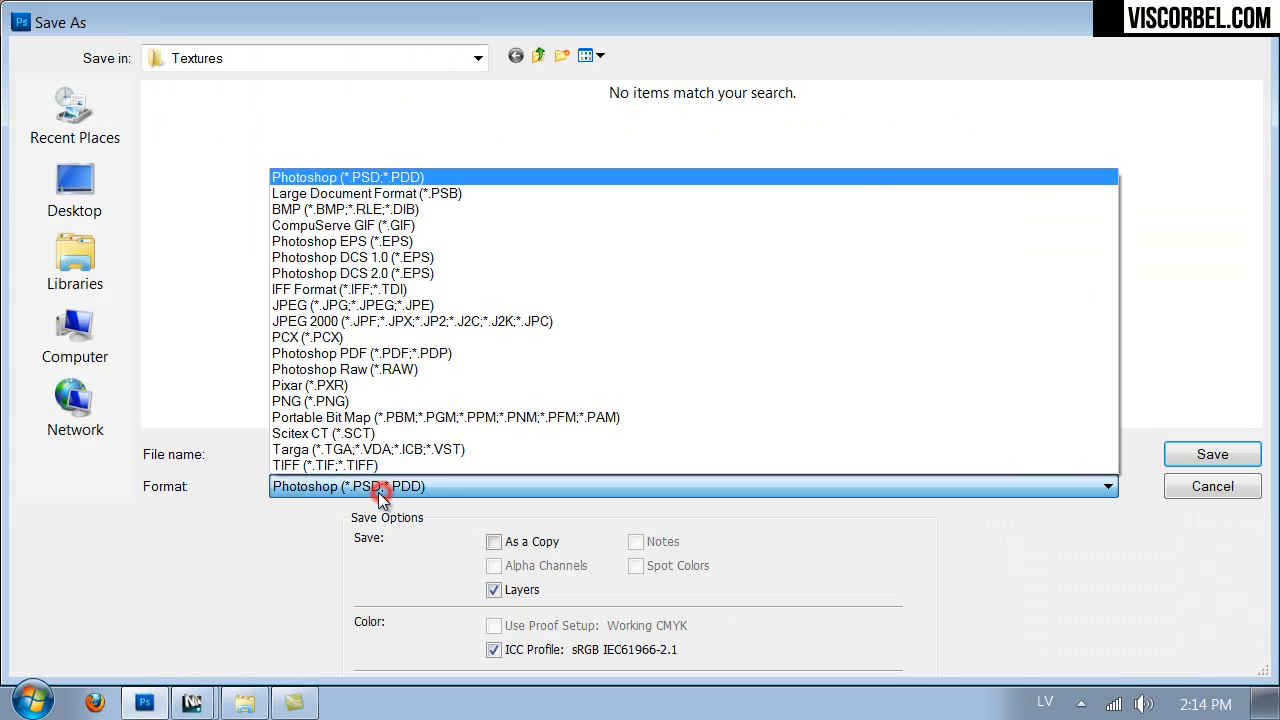
{"action": "left_click", "coordinate": [371, 401]}
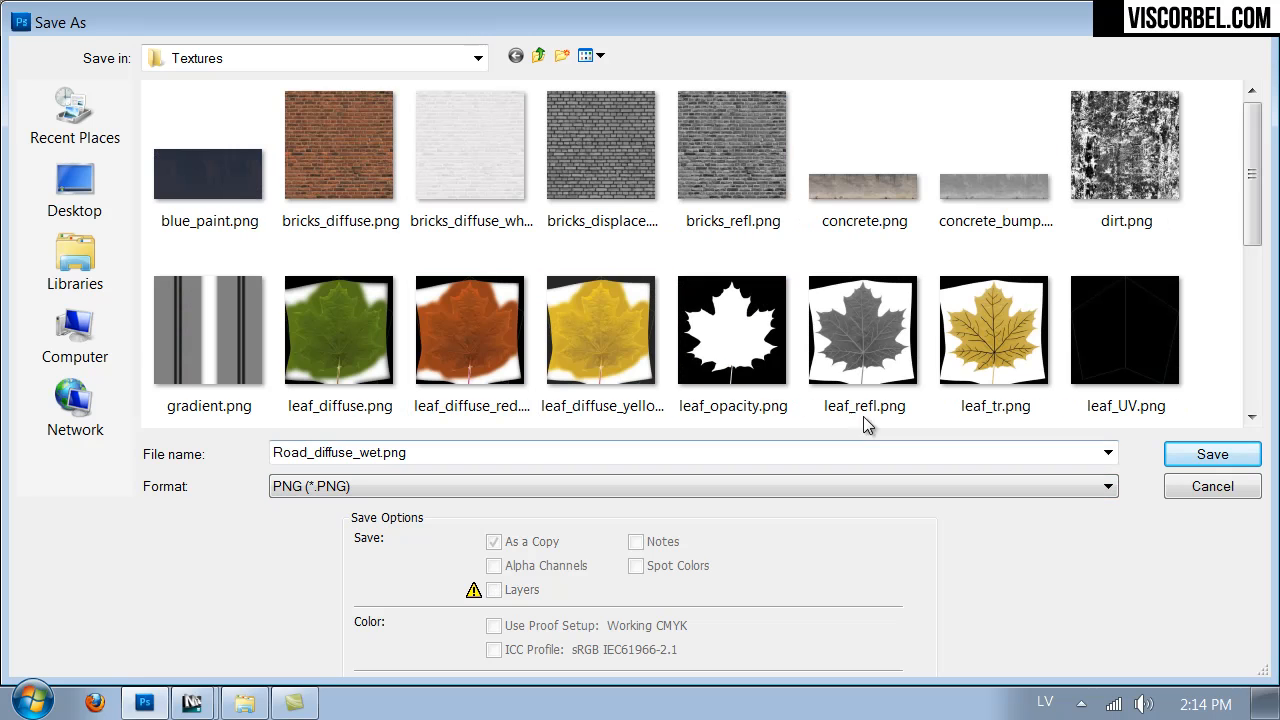
{"action": "double_click", "coordinate": [329, 450]}
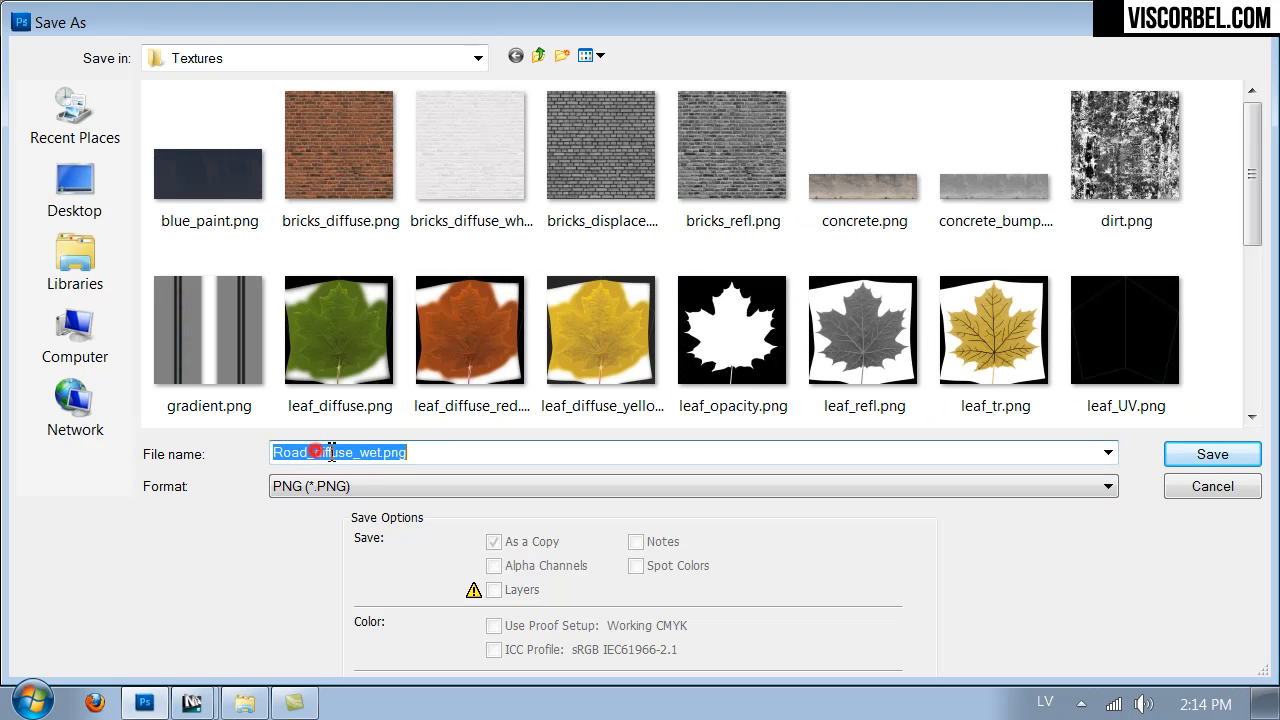
{"action": "left_click_drag", "start_coordinate": [440, 452], "coordinate": [315, 460]}
{"action": "key", "text": "BackSpace"}
{"action": "type", "text": "wet_mask"}
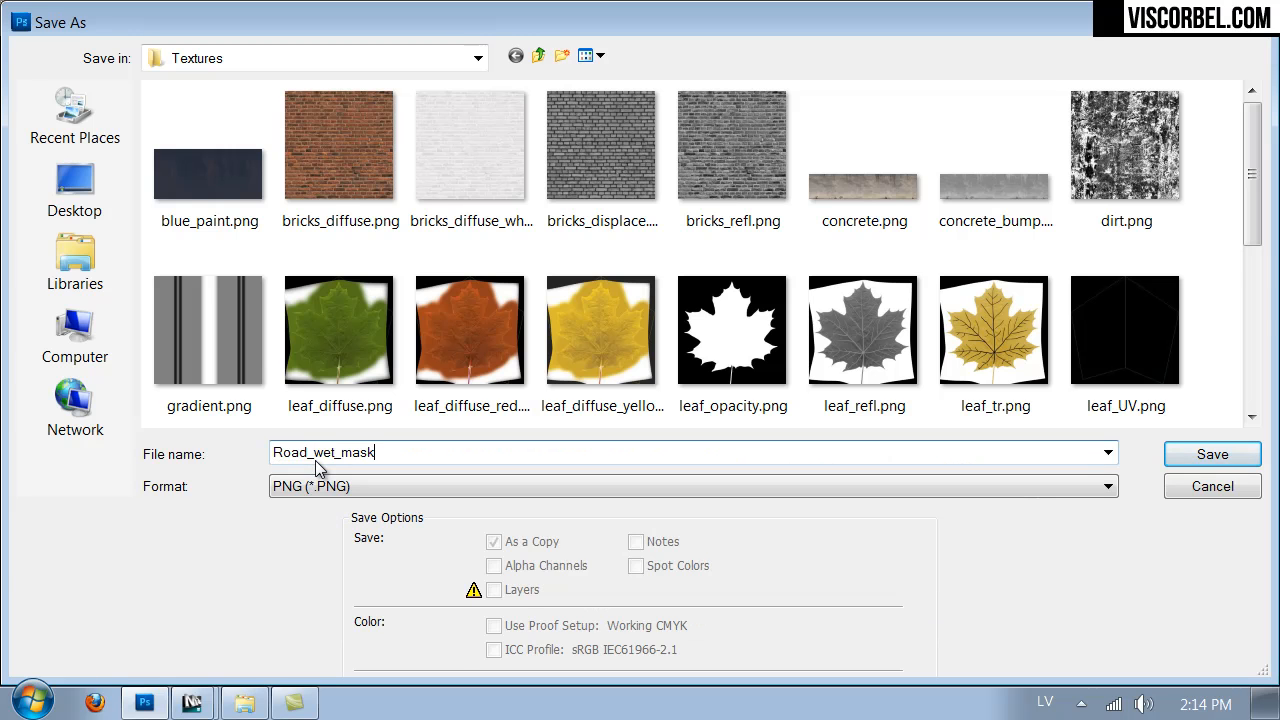
{"action": "key", "text": "Return"}
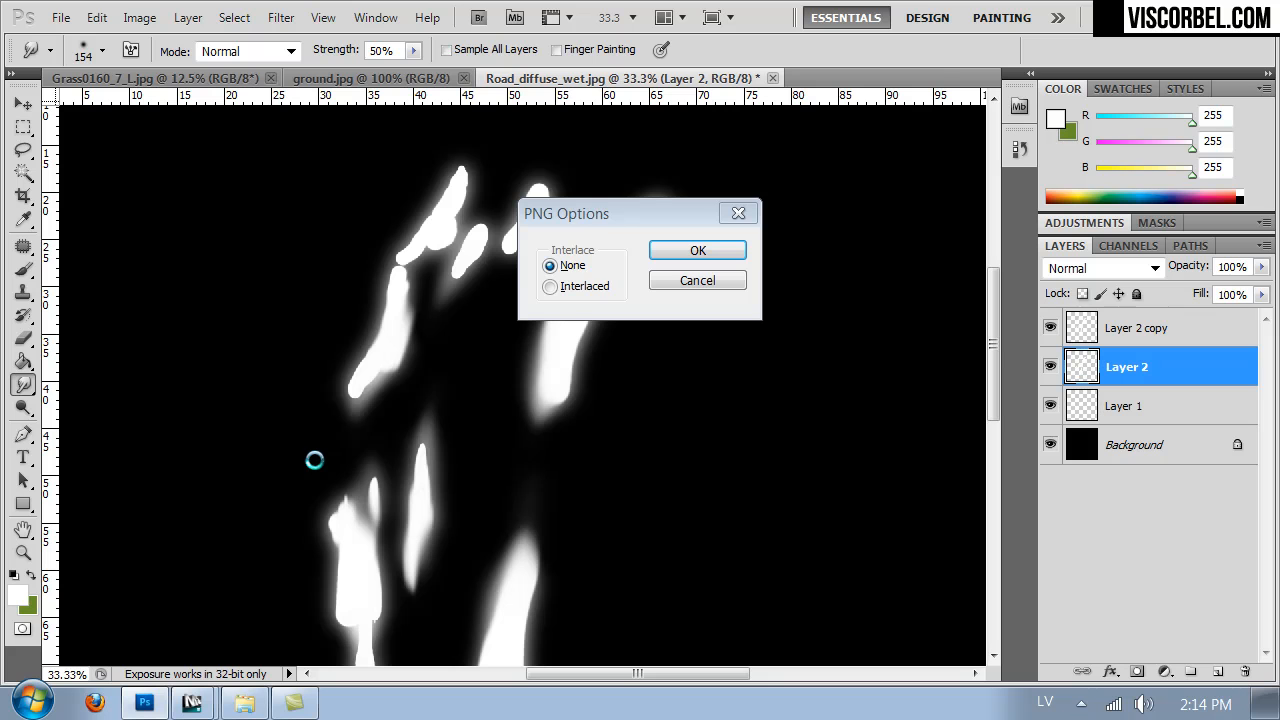
Step: Switch to 3ds Max and load Road_wet_mask as a Bitmap into the first coat's blend amount of the Road_wet material
{"action": "mouse_move", "coordinate": [195, 700]}
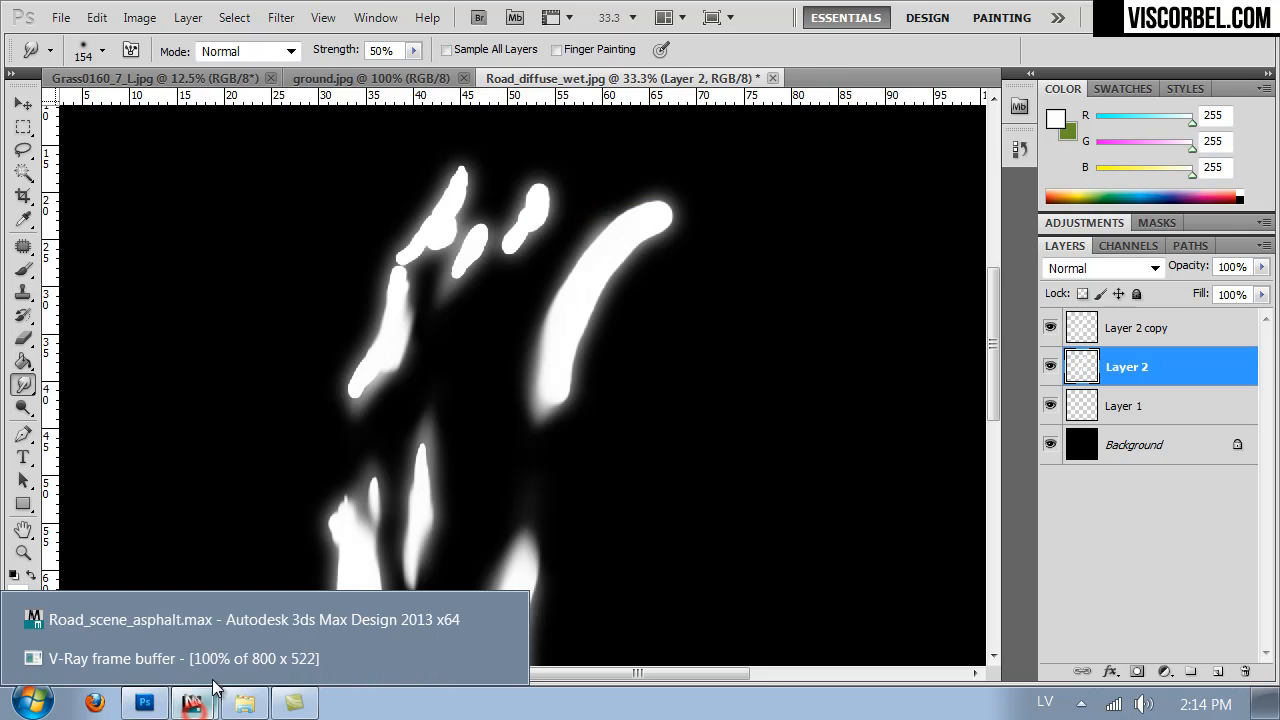
{"action": "left_click", "coordinate": [223, 619]}
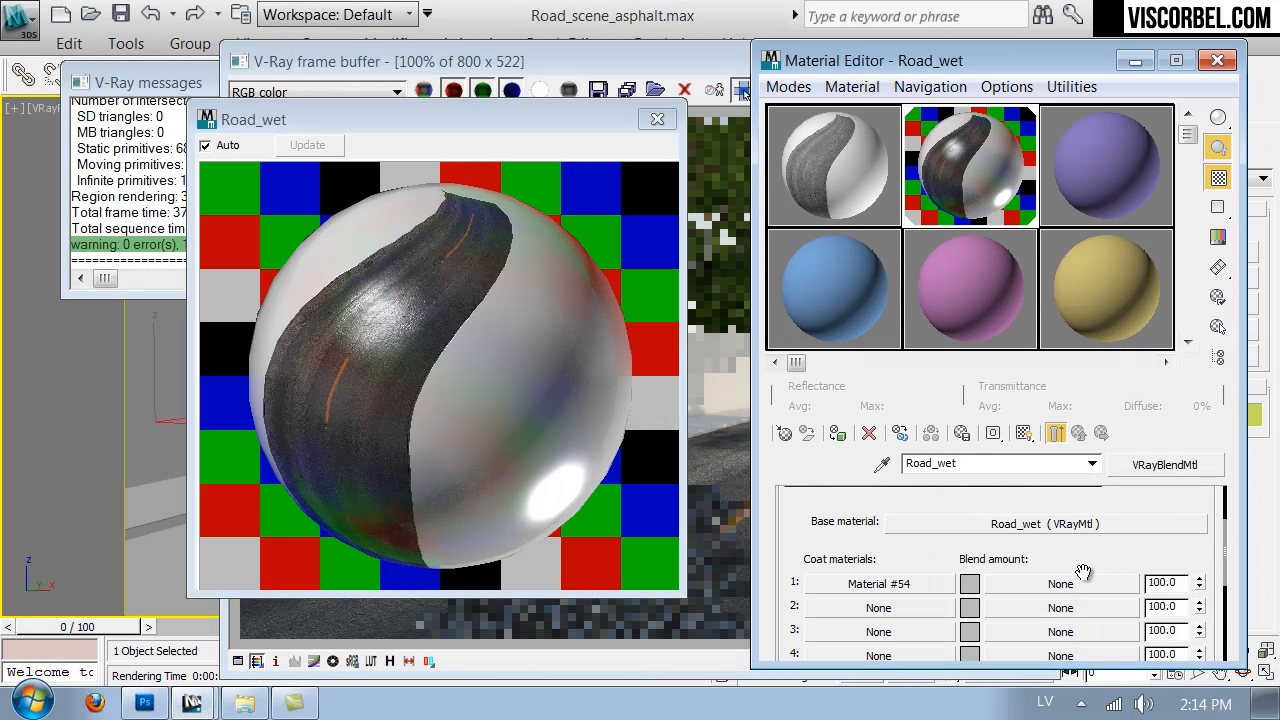
{"action": "left_click", "coordinate": [1089, 595]}
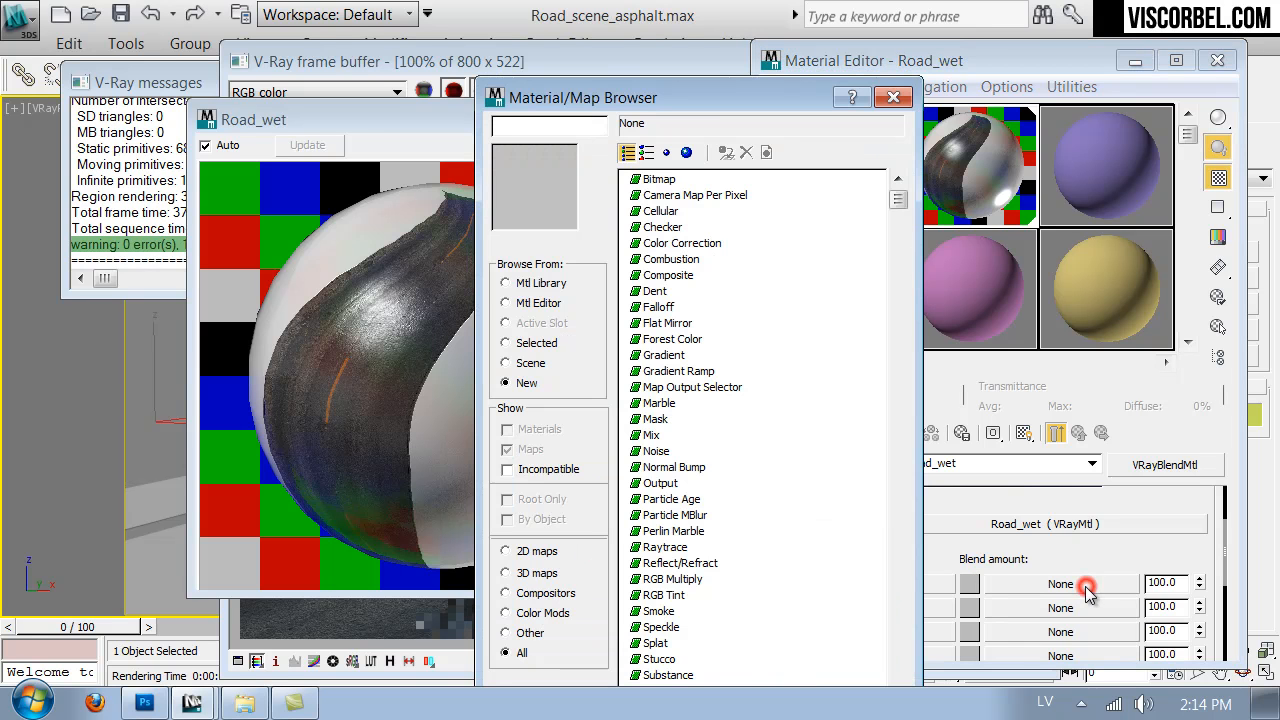
{"action": "double_click", "coordinate": [650, 195]}
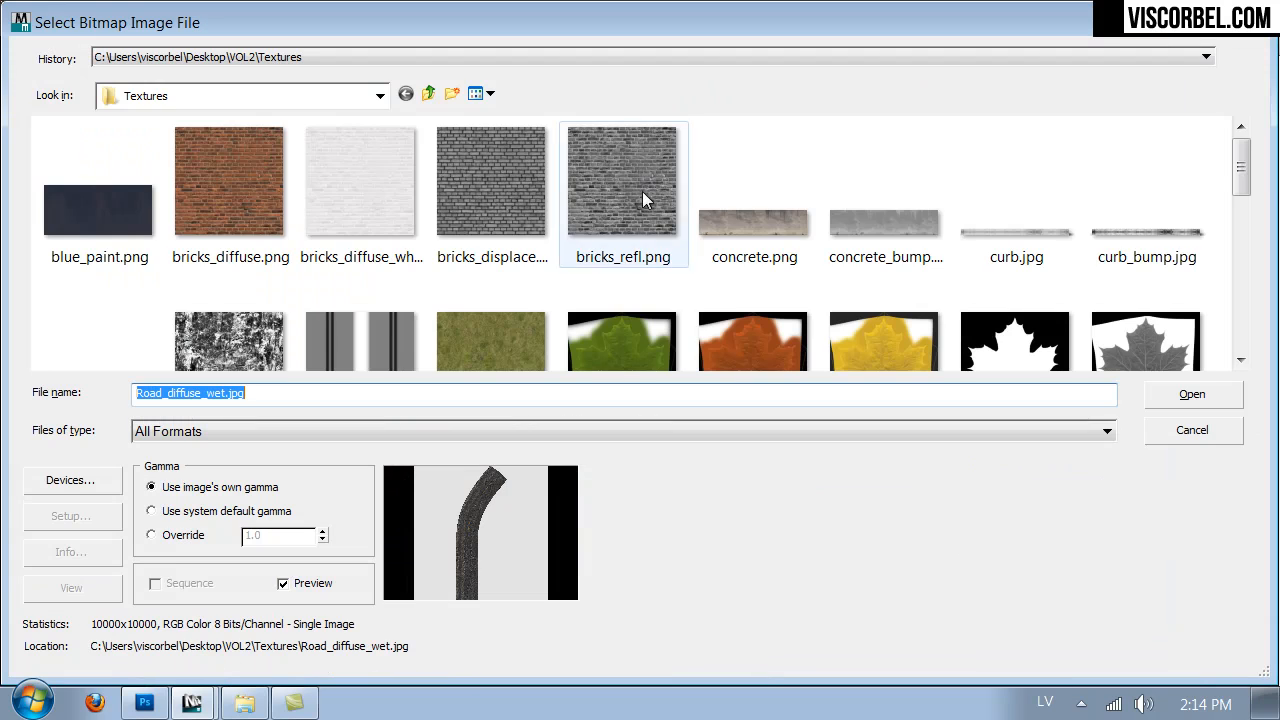
{"action": "left_click_drag", "start_coordinate": [1243, 172], "coordinate": [1253, 228]}
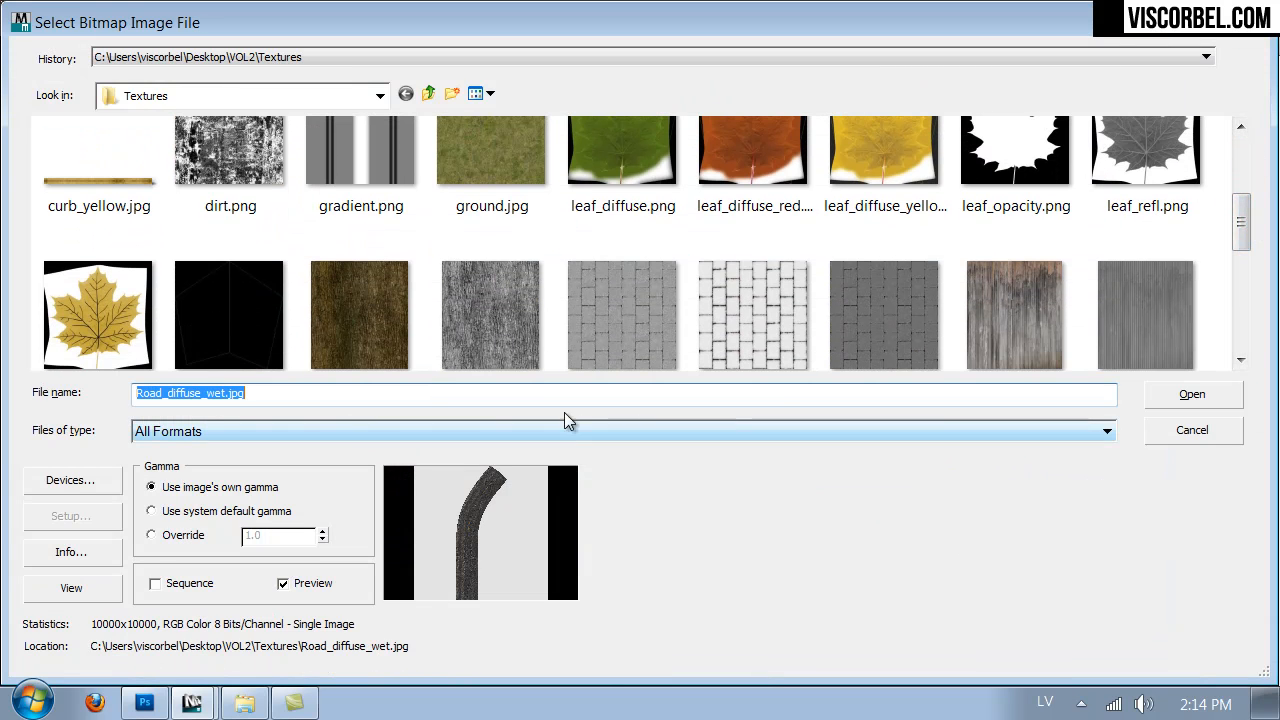
{"action": "left_click_drag", "start_coordinate": [1245, 214], "coordinate": [1247, 287]}
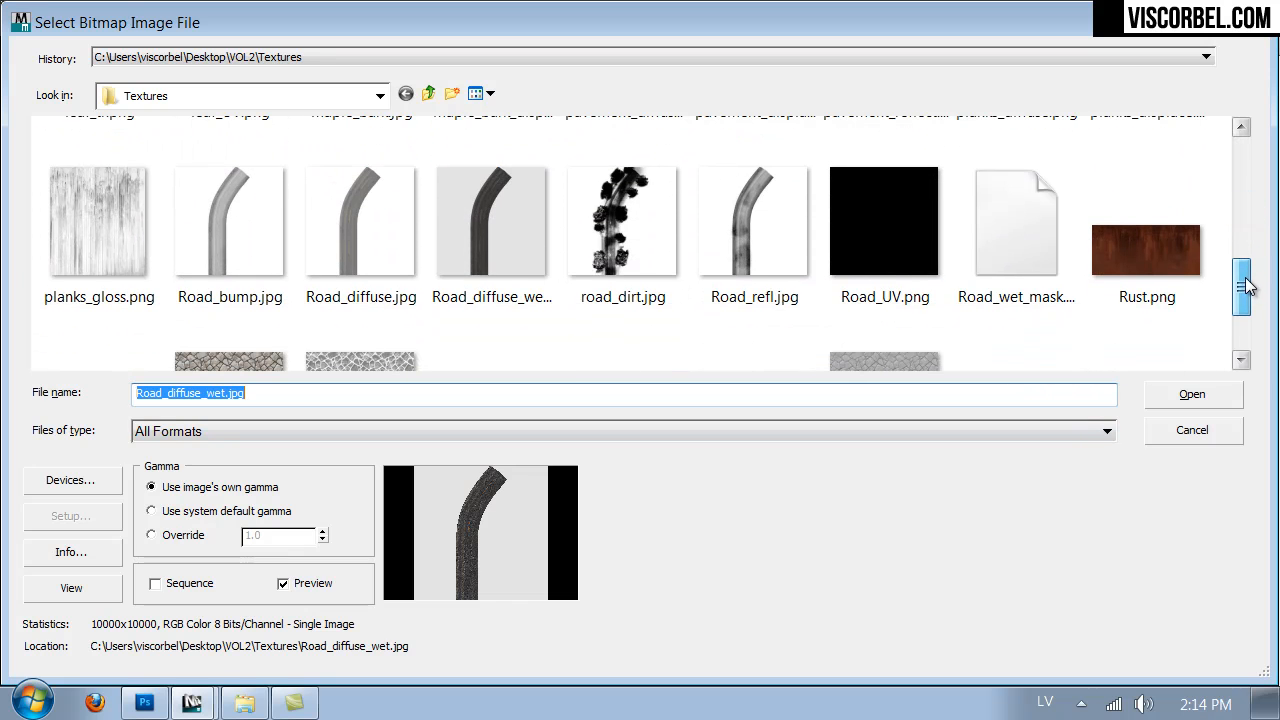
{"action": "double_click", "coordinate": [1048, 244]}
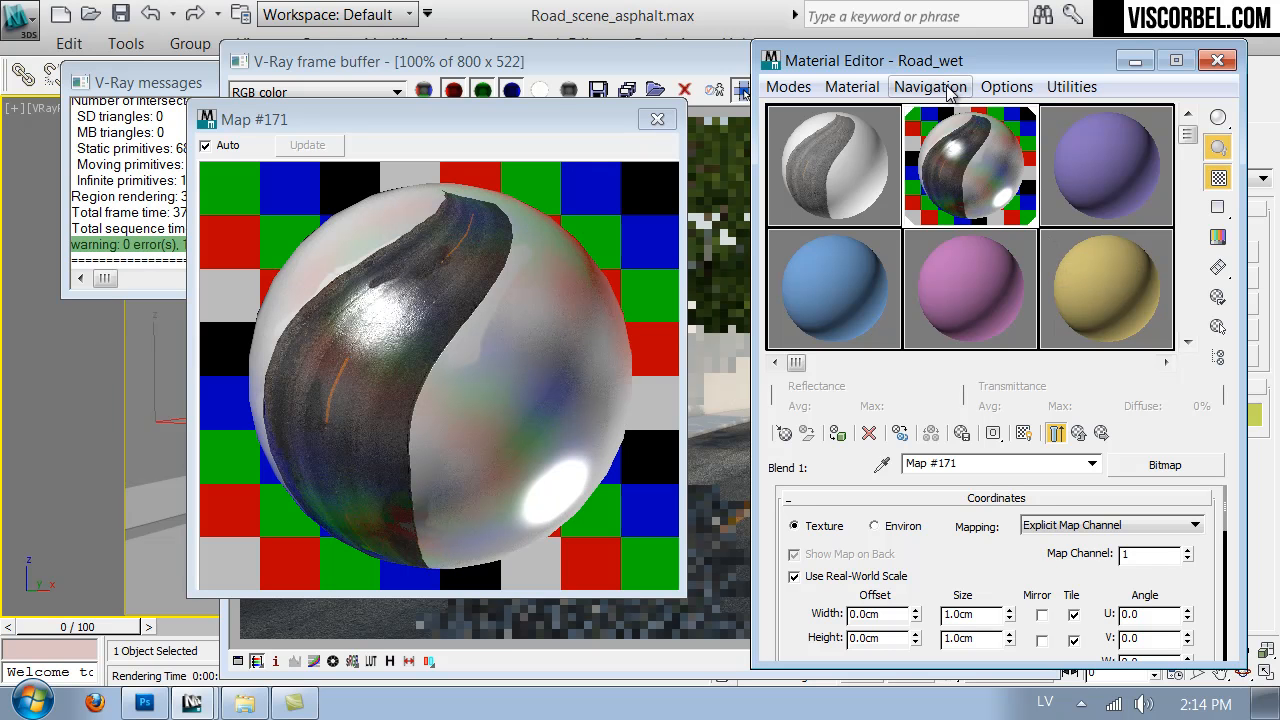
Step: Test-render the road with the puddle mask applied and stop the render partway
{"action": "left_click", "coordinate": [728, 370]}
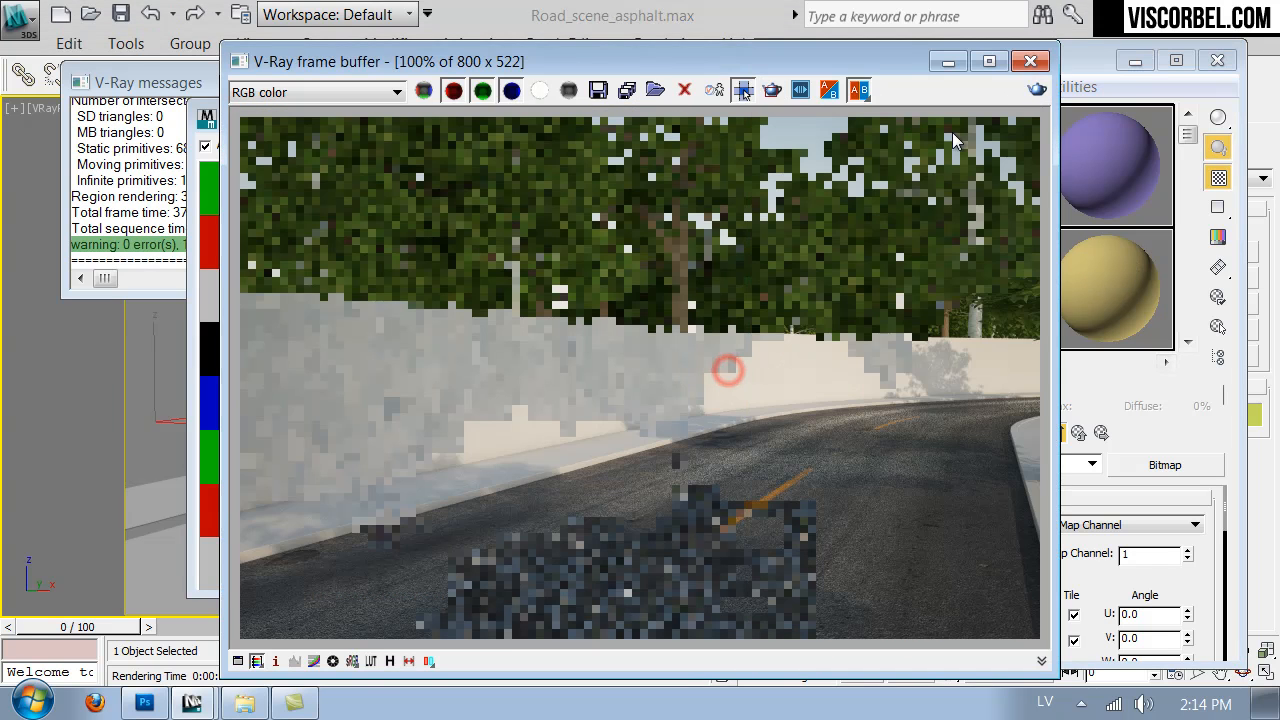
{"action": "left_click", "coordinate": [1035, 92]}
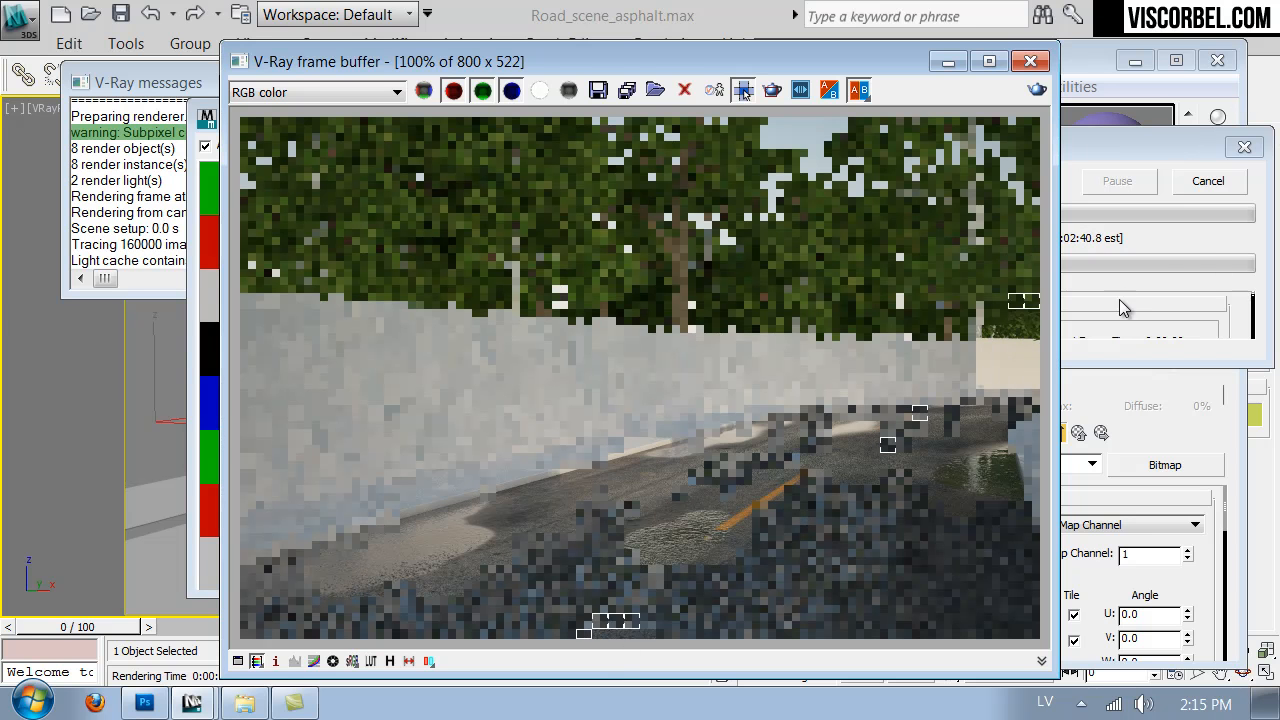
{"action": "left_click", "coordinate": [1208, 183]}
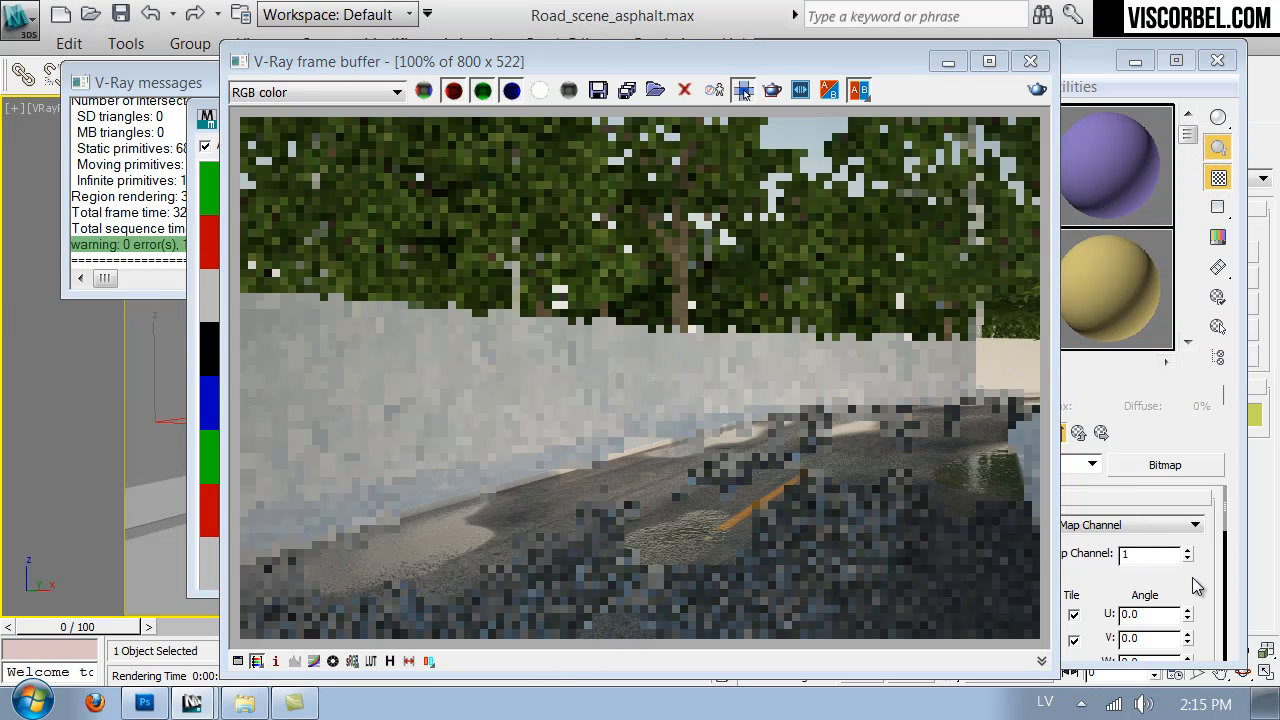
Step: Set the Bump amount of the Road_wet blend's first coat material to 1
{"action": "left_click_drag", "start_coordinate": [1197, 589], "coordinate": [1161, 404]}
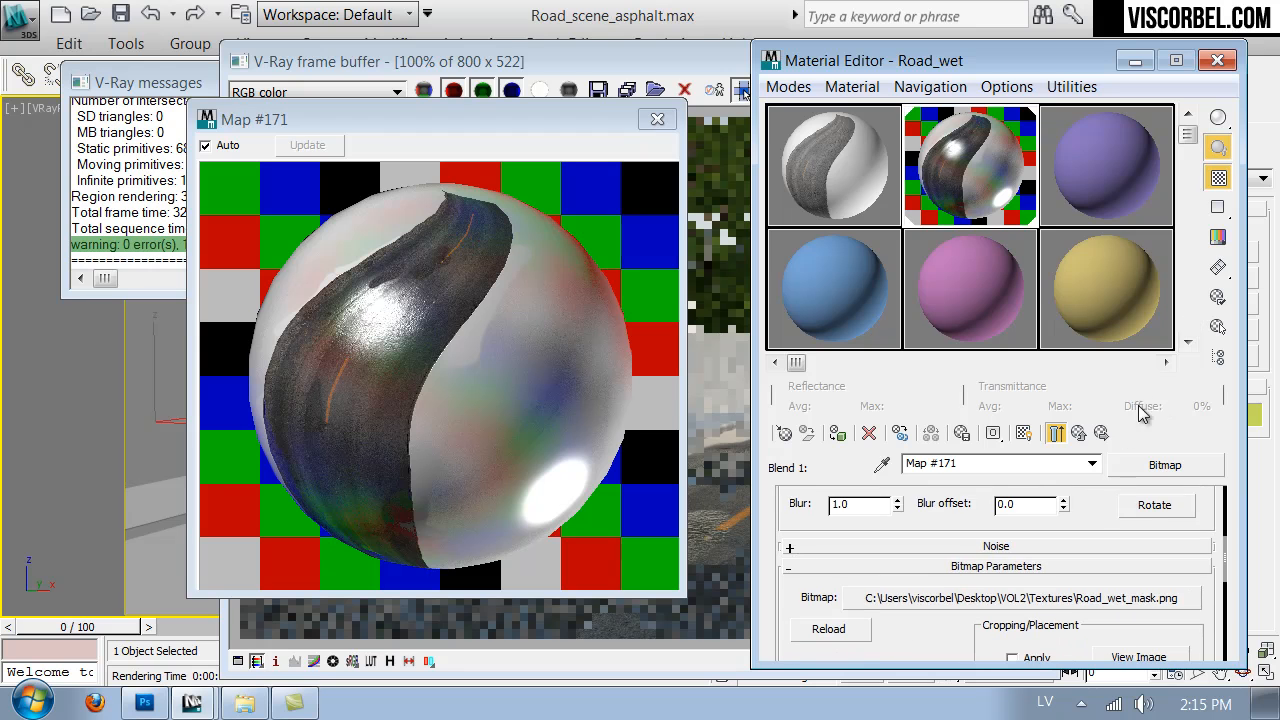
{"action": "left_click", "coordinate": [1084, 428]}
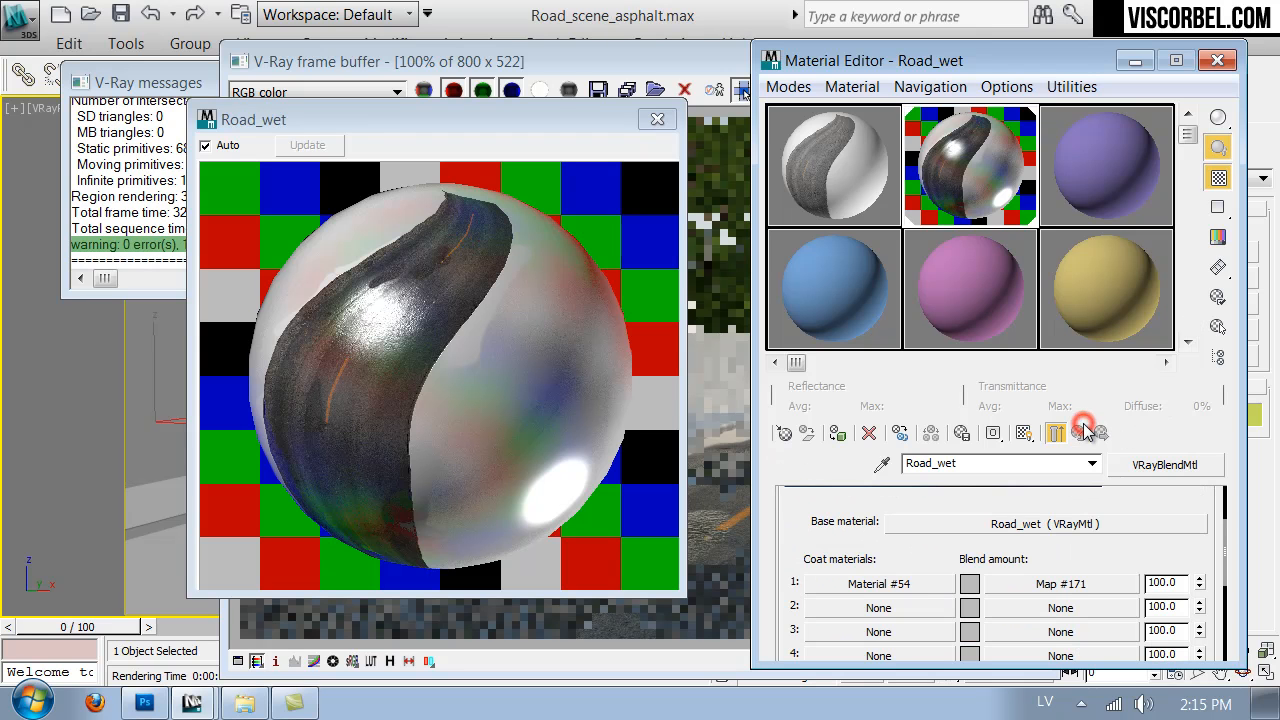
{"action": "left_click", "coordinate": [917, 582]}
{"action": "left_click_drag", "start_coordinate": [830, 640], "coordinate": [957, 503]}
{"action": "scroll", "coordinate": [945, 520], "scroll_direction": "down", "scroll_amount": 5}
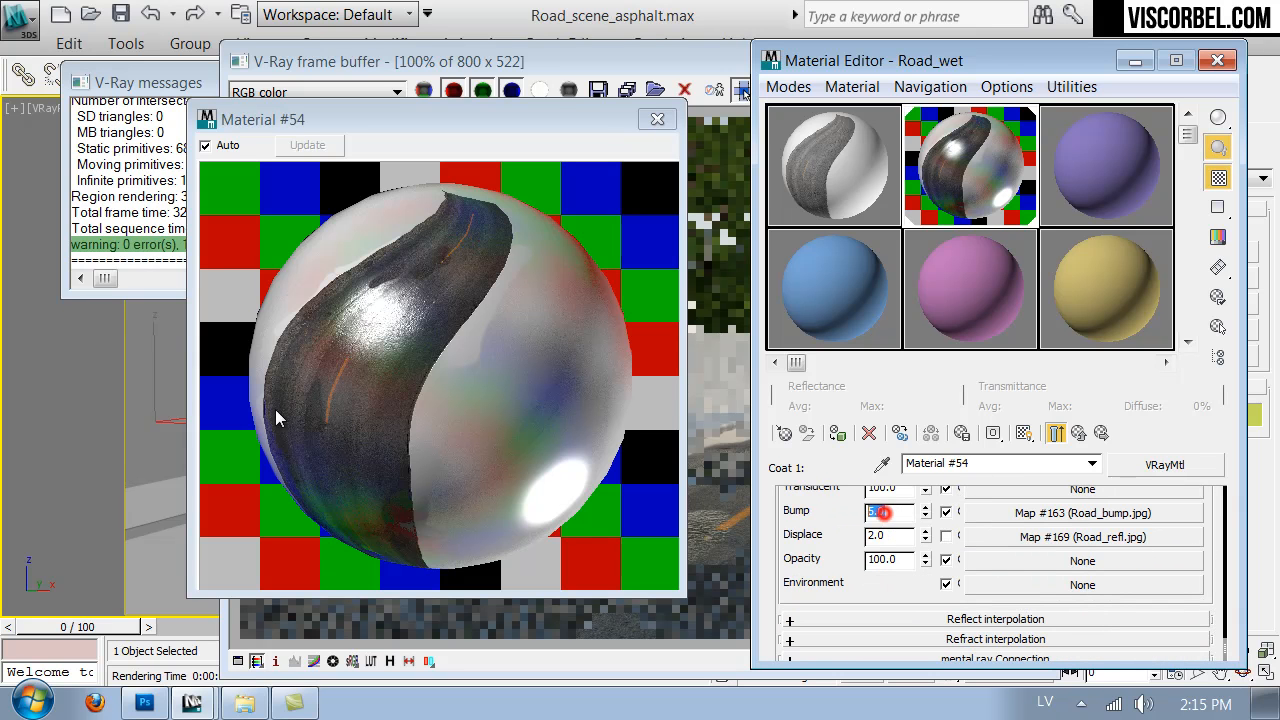
{"action": "type", "text": "1"}
{"action": "key", "text": "Return"}
Step: Re-render the scene to check the puddles with the reduced bump, and stop it partway
{"action": "left_click", "coordinate": [672, 639]}
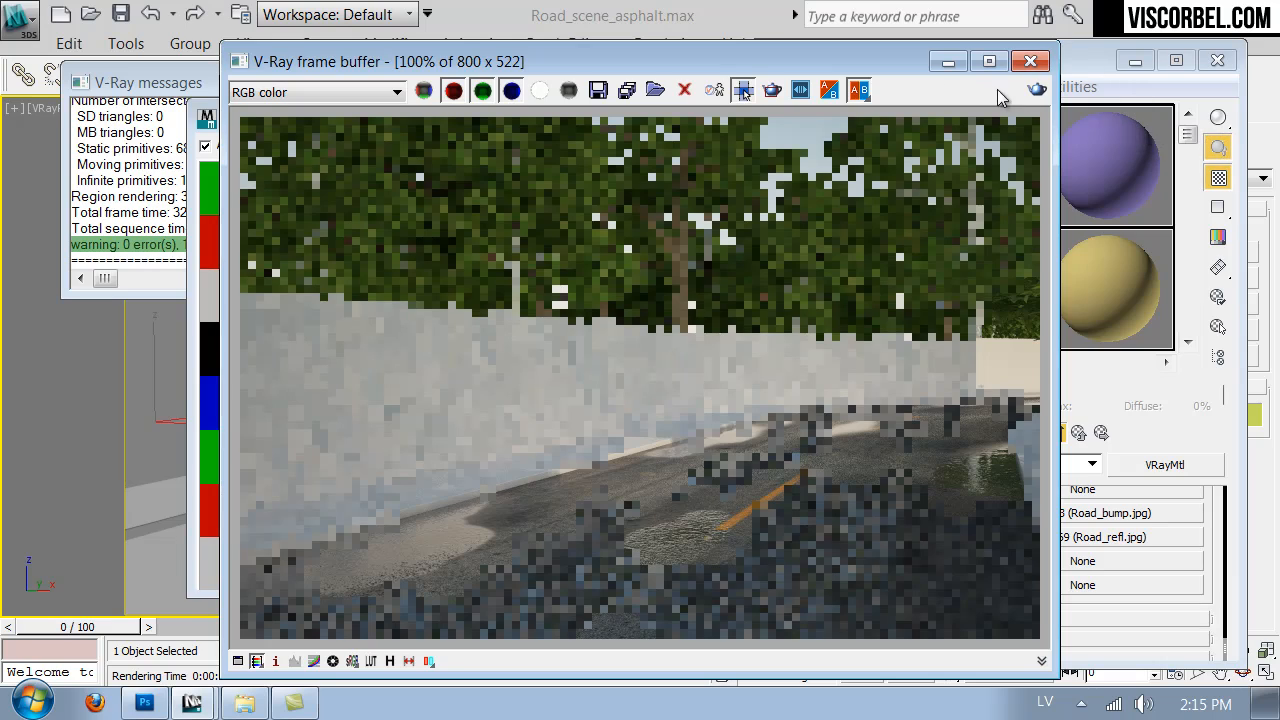
{"action": "left_click", "coordinate": [1037, 90]}
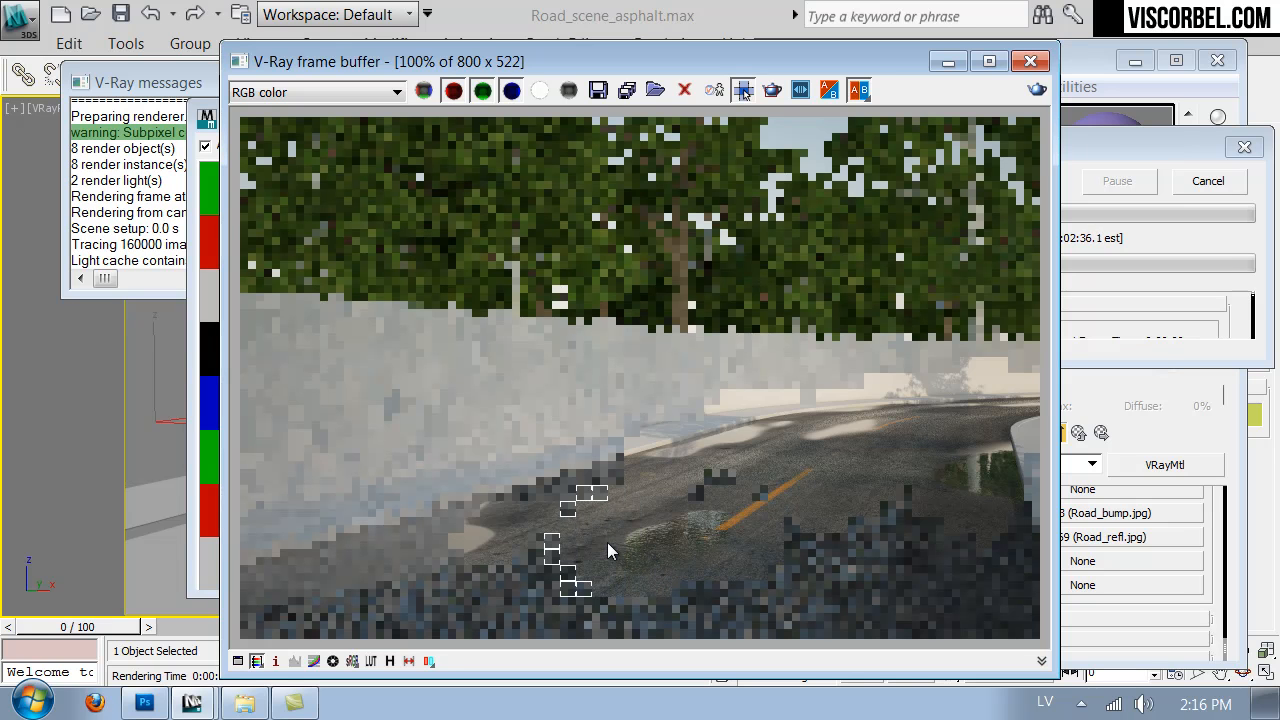
{"action": "left_click", "coordinate": [1222, 184]}
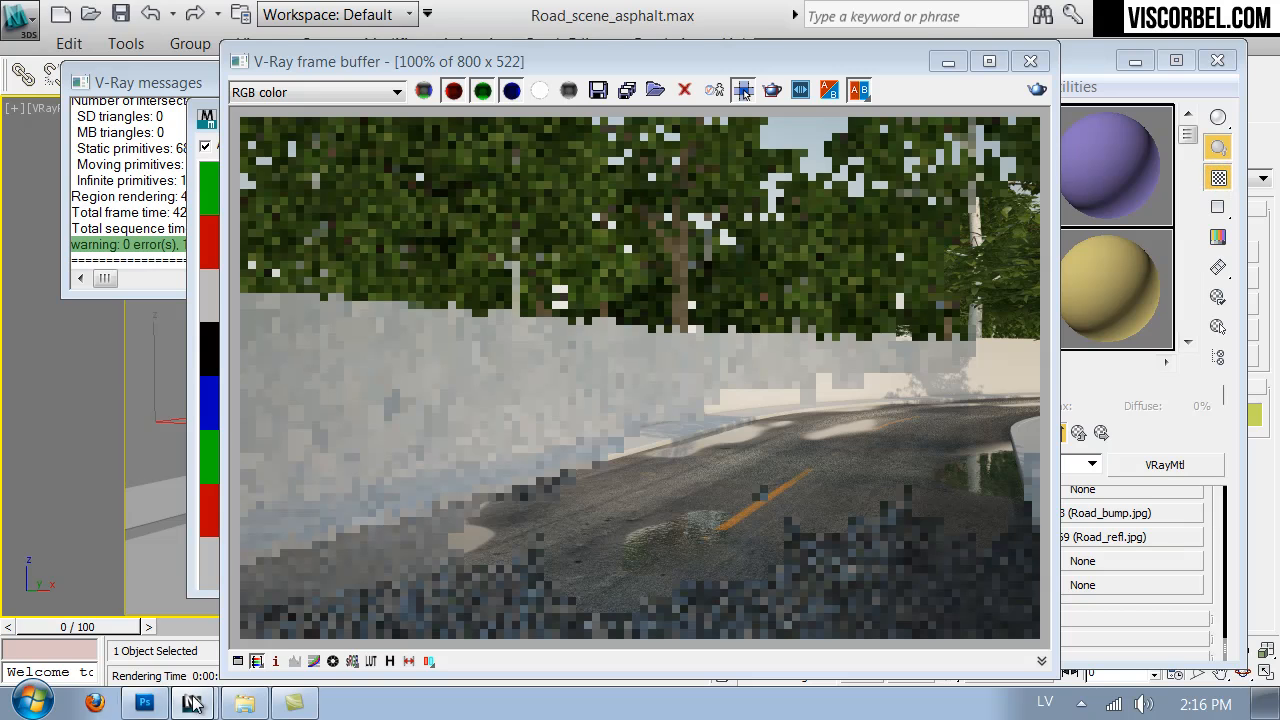
Step: Switch to Photoshop and open Road_diffuse_wet.jpg from the Textures folder
{"action": "left_click", "coordinate": [146, 704]}
{"action": "key", "text": "ctrl+o"}
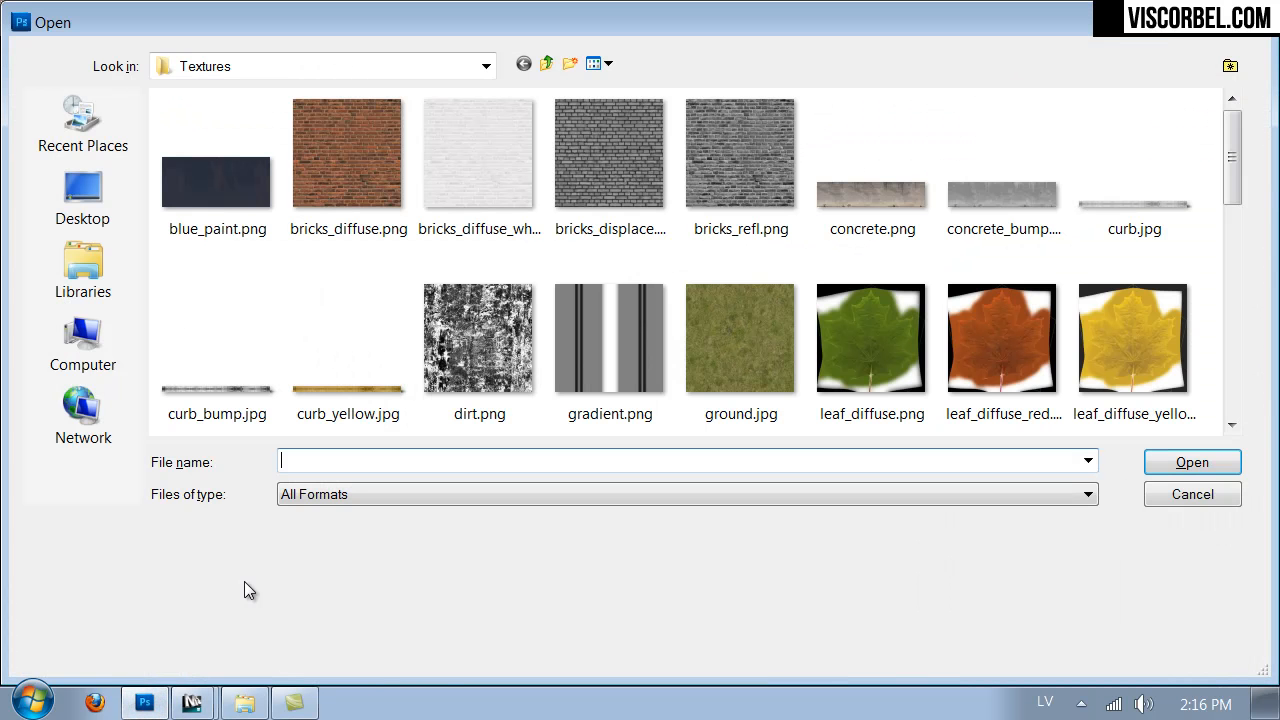
{"action": "left_click_drag", "start_coordinate": [1232, 157], "coordinate": [1265, 307]}
{"action": "double_click", "coordinate": [1006, 120]}
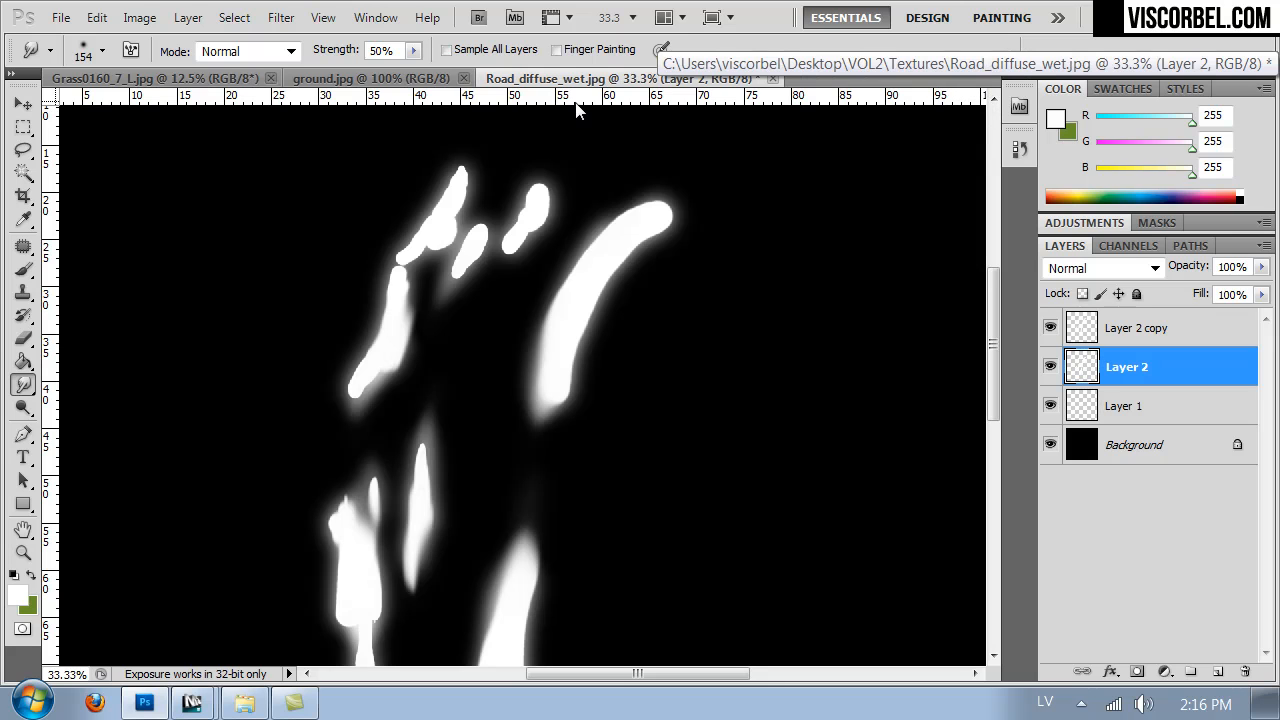
Step: Copy the whole puddle mask merged from all layers and close the document without saving
{"action": "left_click", "coordinate": [23, 127]}
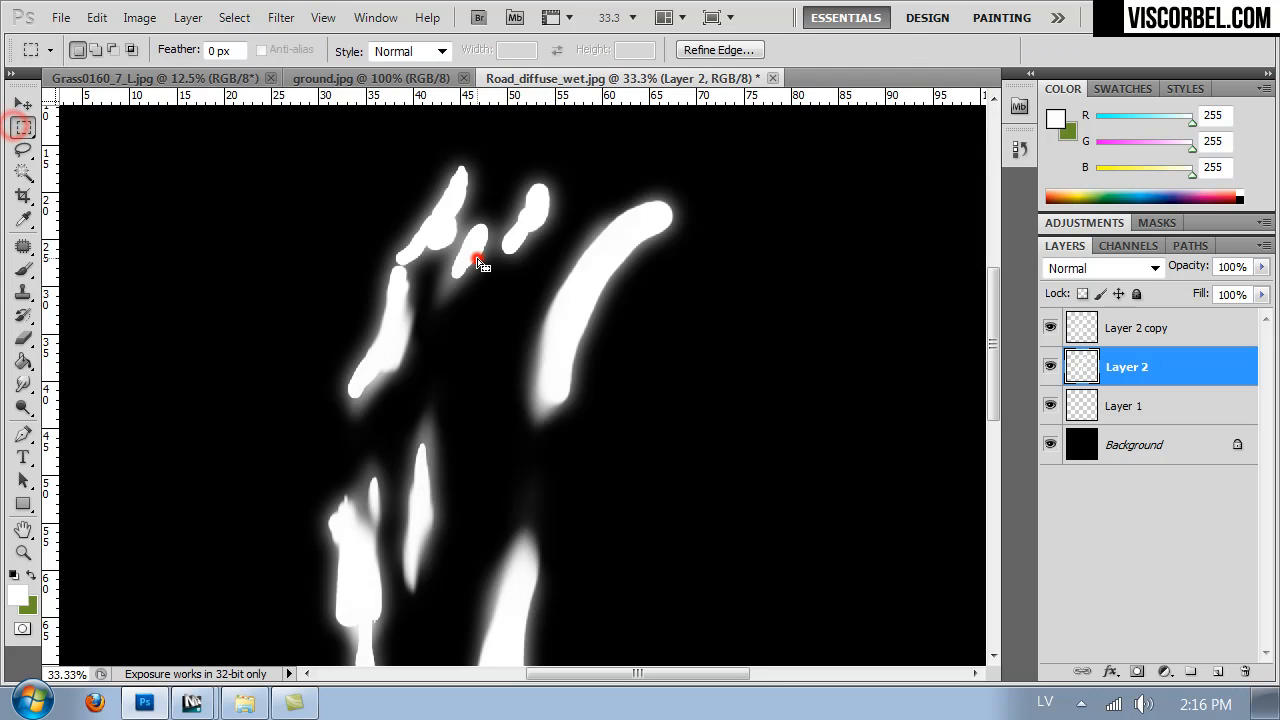
{"action": "left_click", "coordinate": [424, 268]}
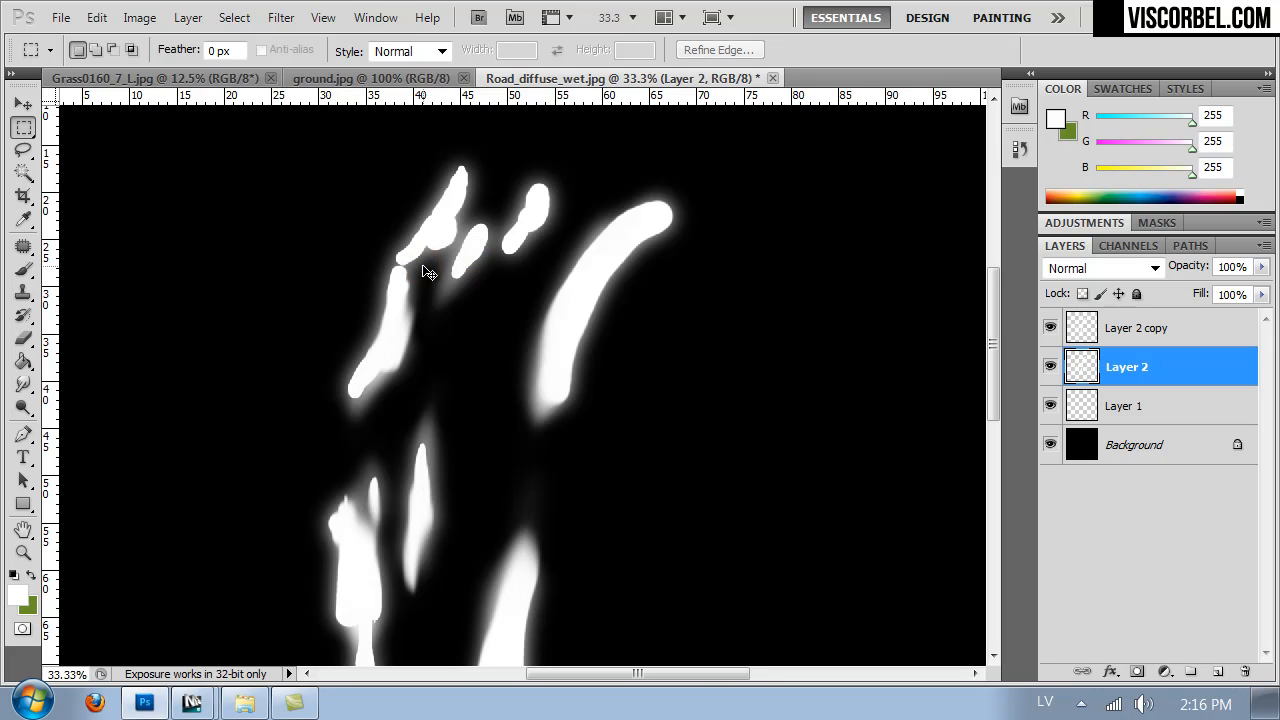
{"action": "left_click", "coordinate": [110, 20]}
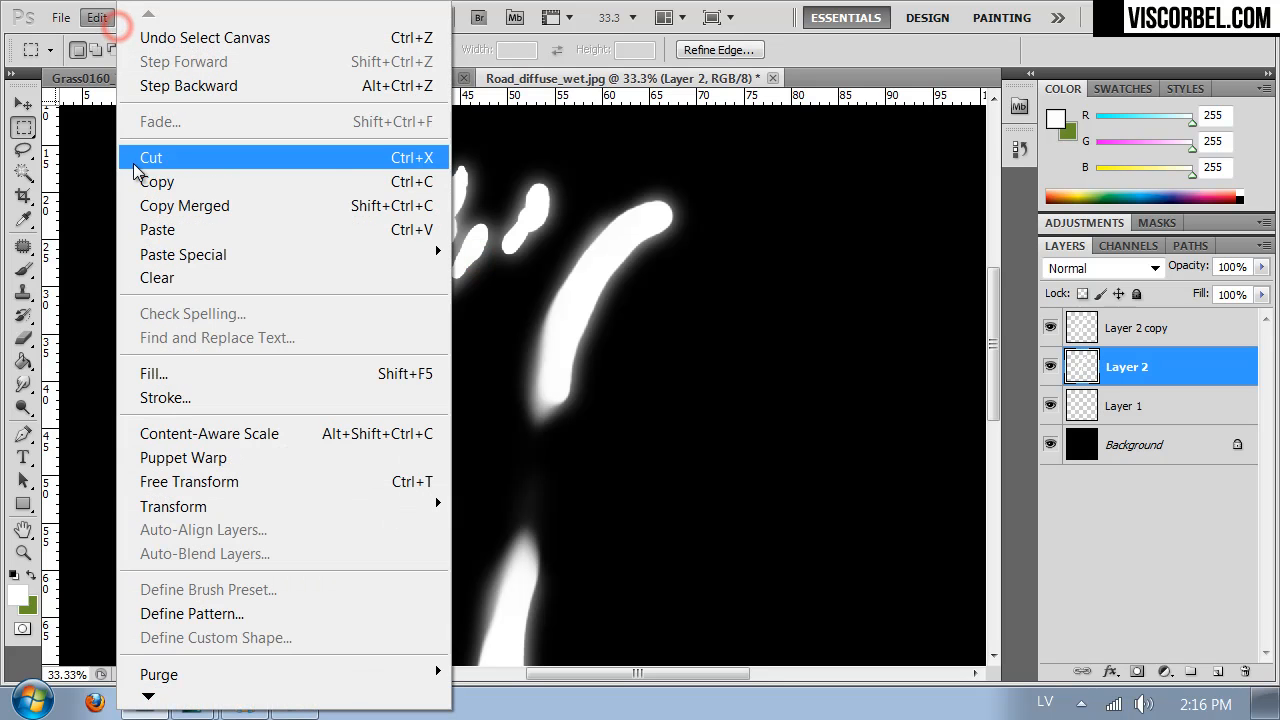
{"action": "left_click", "coordinate": [152, 205]}
{"action": "key", "text": "ctrl+w"}
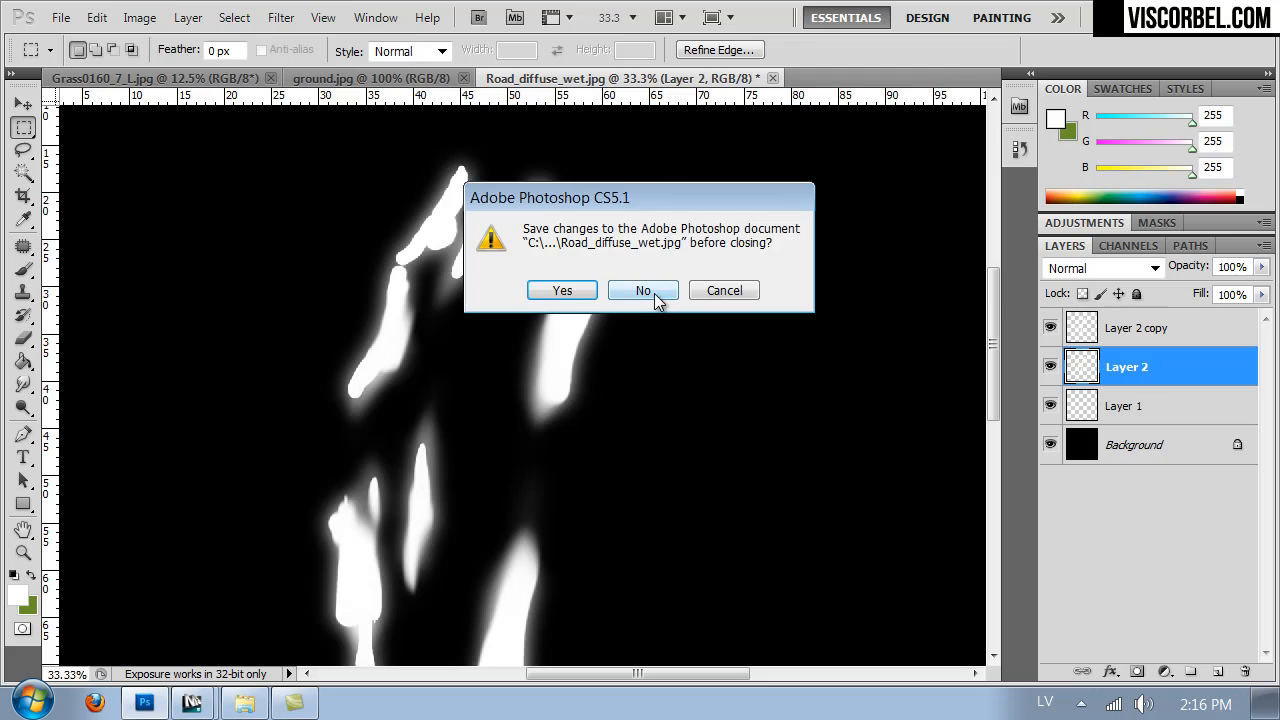
{"action": "left_click", "coordinate": [645, 292]}
Step: Reopen the original Road_diffuse_wet.jpg texture from the Textures folder
{"action": "key", "text": "ctrl+o"}
{"action": "left_click_drag", "start_coordinate": [1237, 130], "coordinate": [1240, 243]}
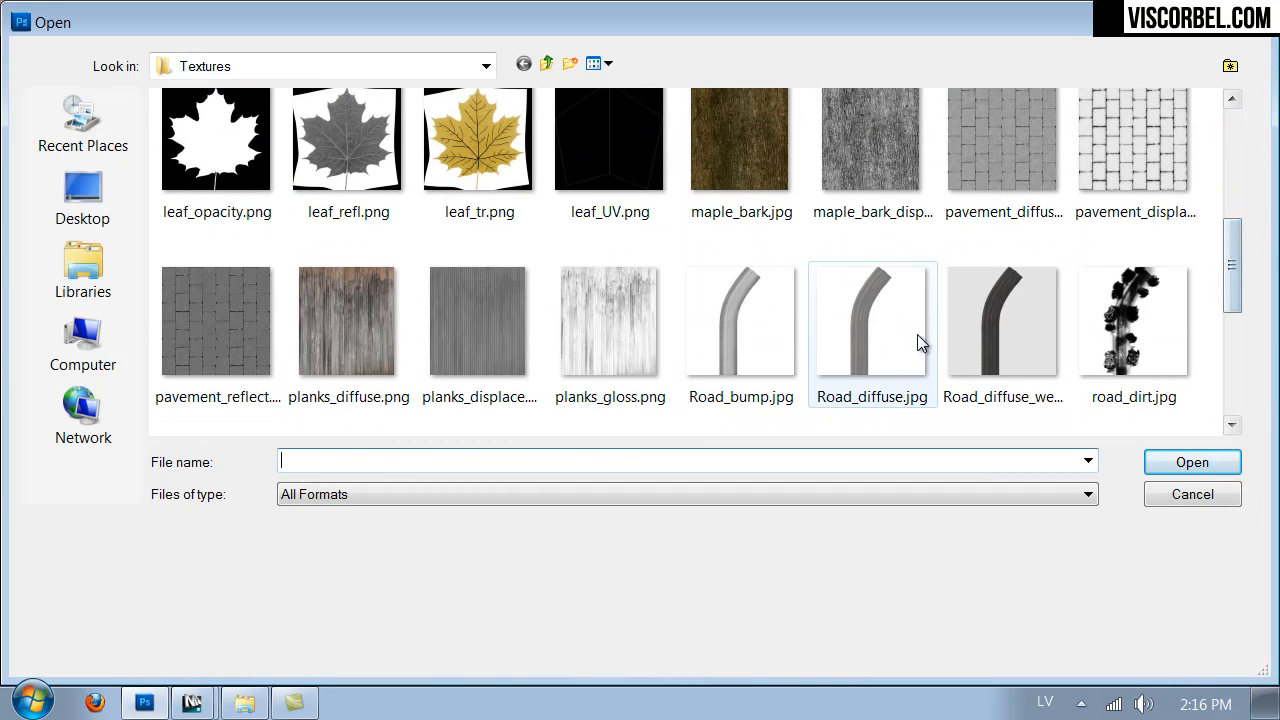
{"action": "double_click", "coordinate": [1012, 338]}
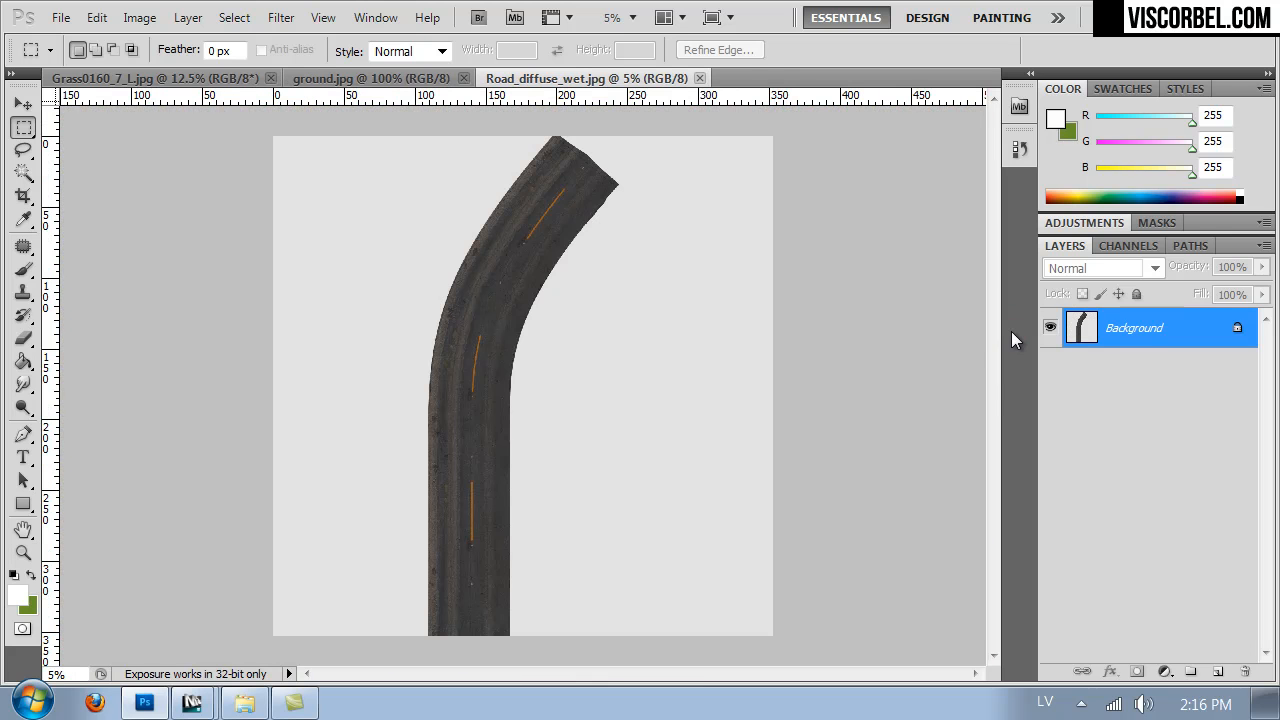
Step: Paste the puddle mask as a new layer and scale it proportionally to cover the entire road texture canvas
{"action": "key", "text": "ctrl+v"}
{"action": "left_click_drag", "start_coordinate": [500, 368], "coordinate": [333, 193], "text": "ctrl"}
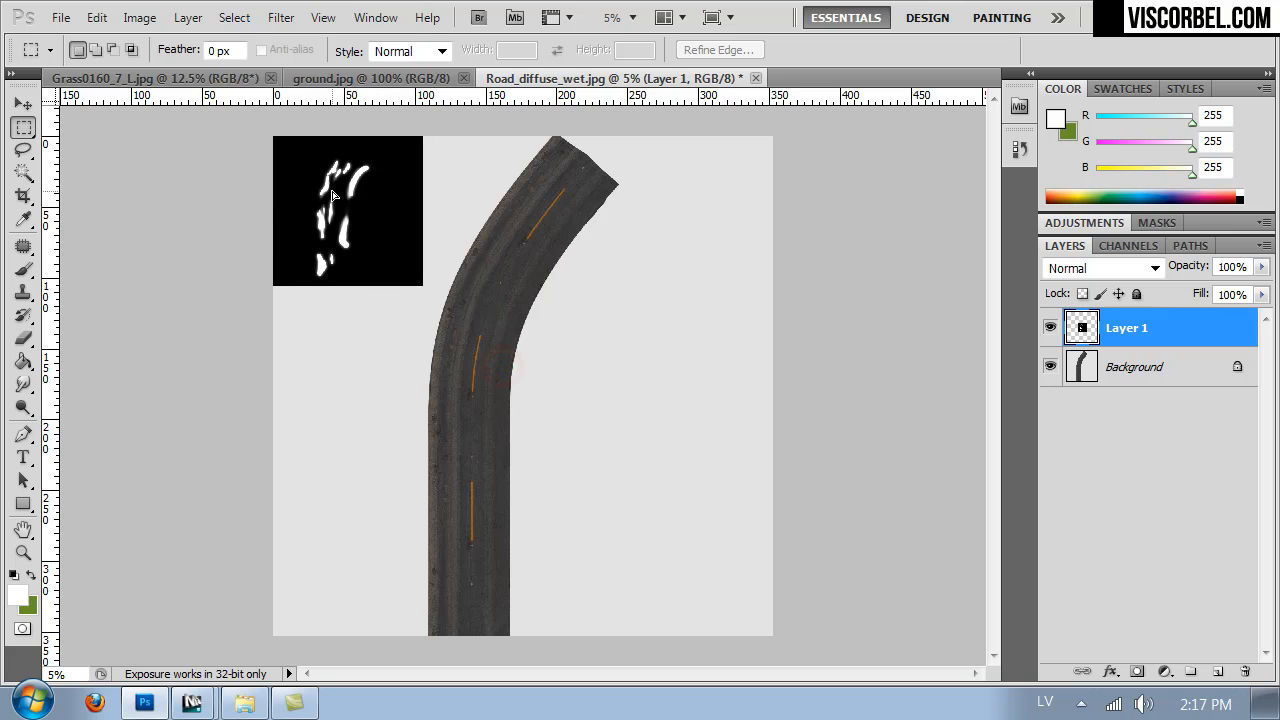
{"action": "right_click", "coordinate": [340, 178]}
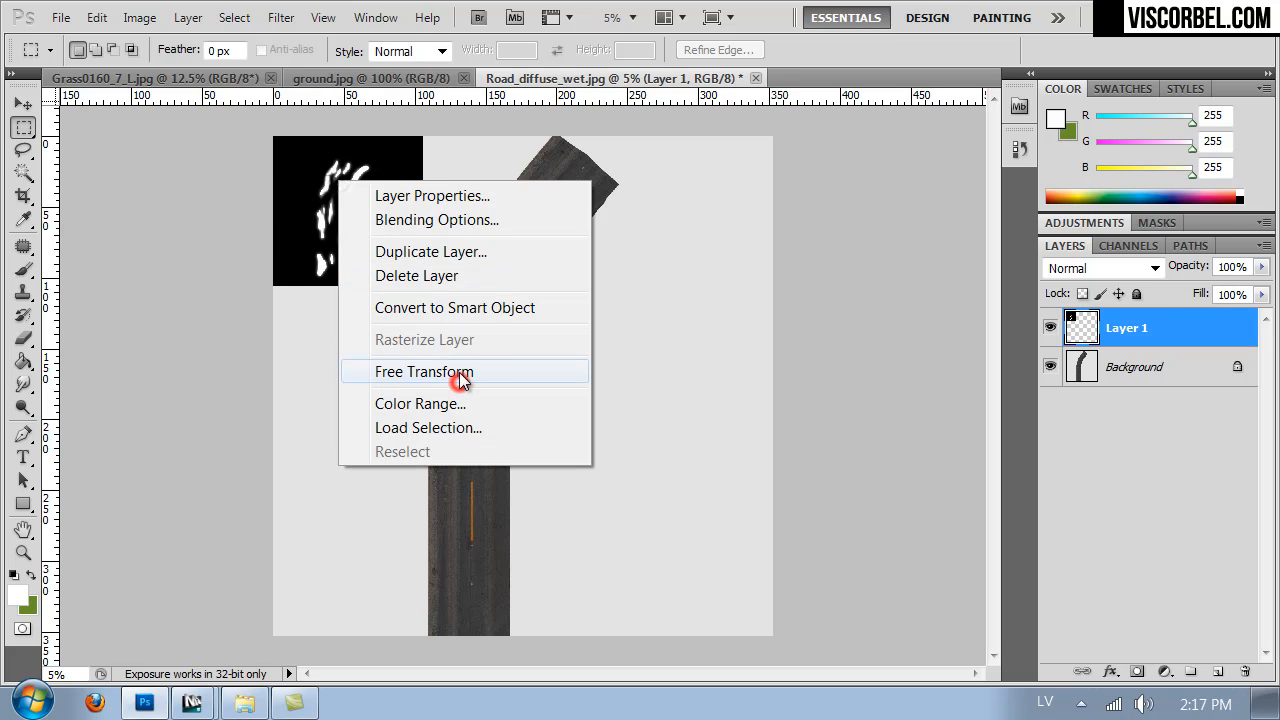
{"action": "left_click", "coordinate": [420, 372]}
{"action": "left_click_drag", "start_coordinate": [417, 276], "coordinate": [783, 633], "text": "shift"}
{"action": "key", "text": "Return"}
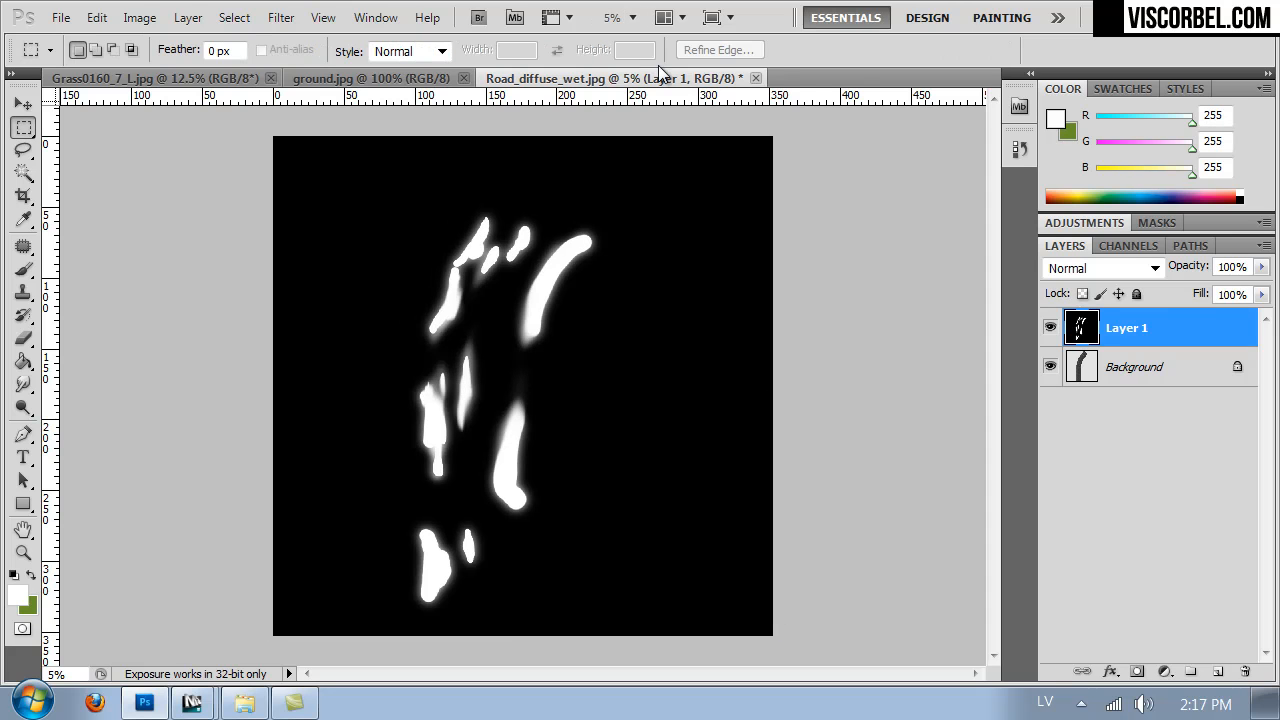
Step: Invert the pasted mask layer and soften it with a Gaussian Blur of 124.6 pixels radius
{"action": "key", "text": "ctrl+i"}
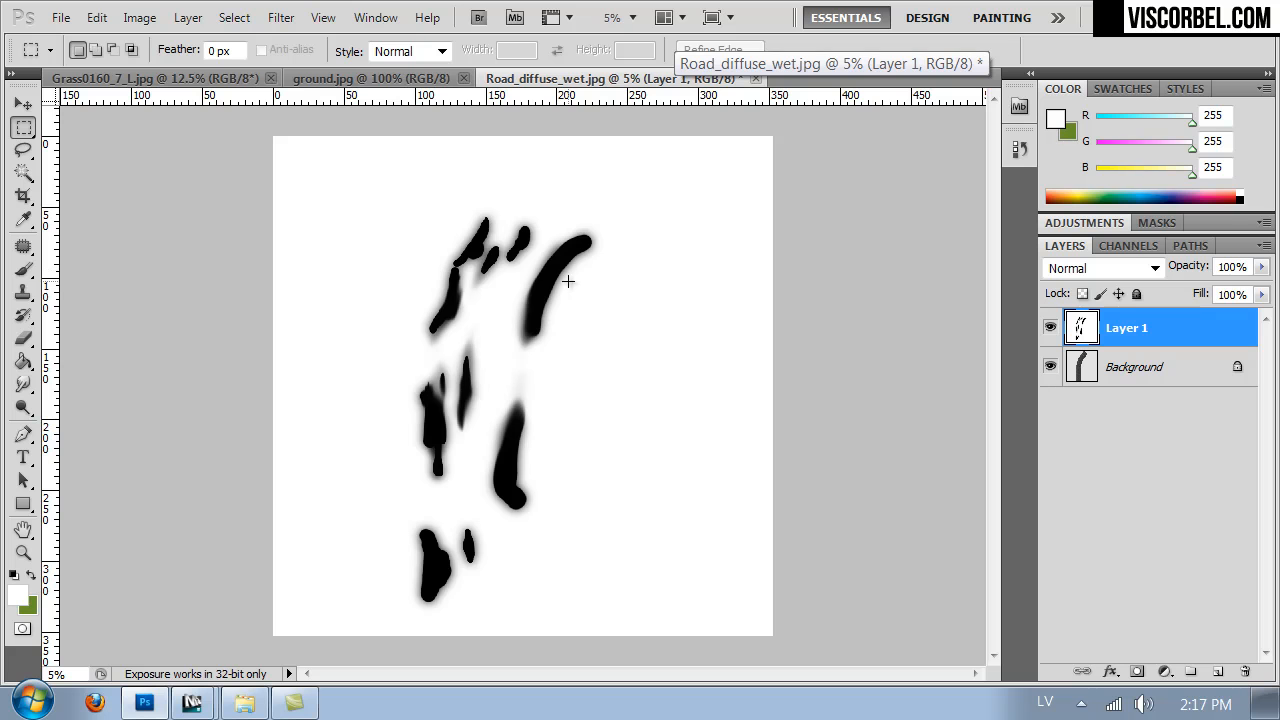
{"action": "left_click", "coordinate": [281, 18]}
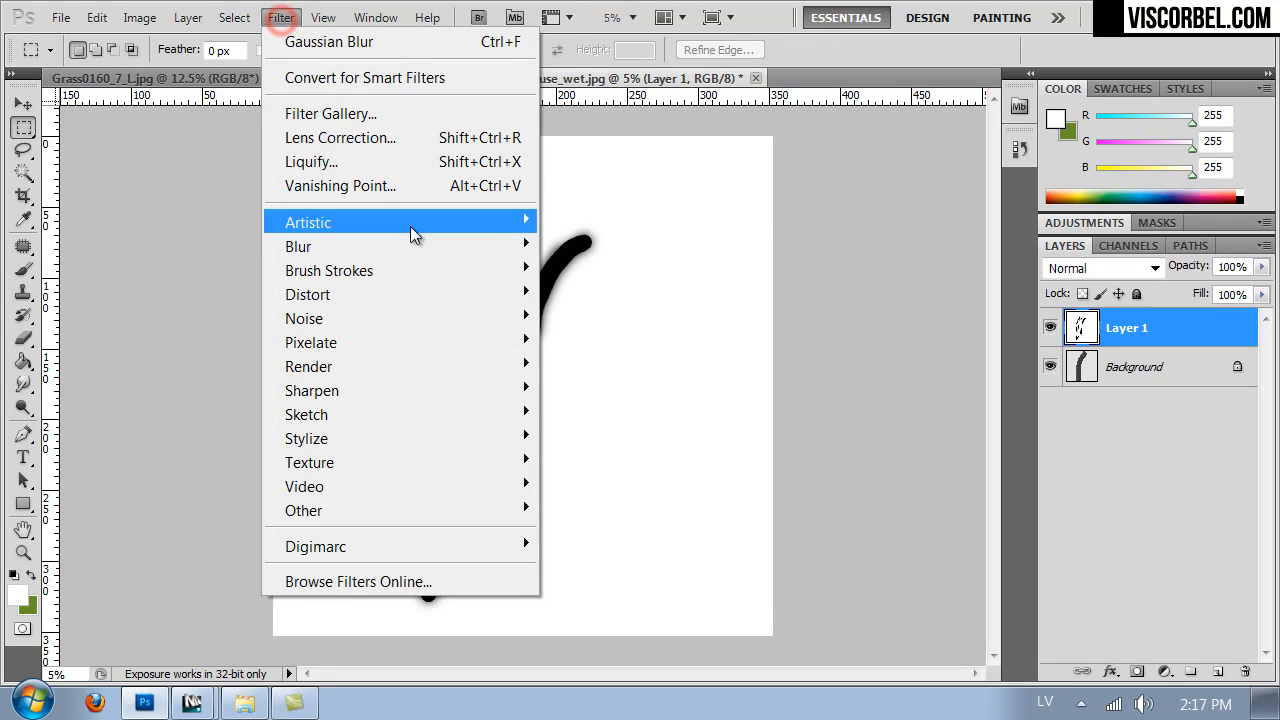
{"action": "left_click", "coordinate": [422, 246]}
{"action": "left_click", "coordinate": [624, 341]}
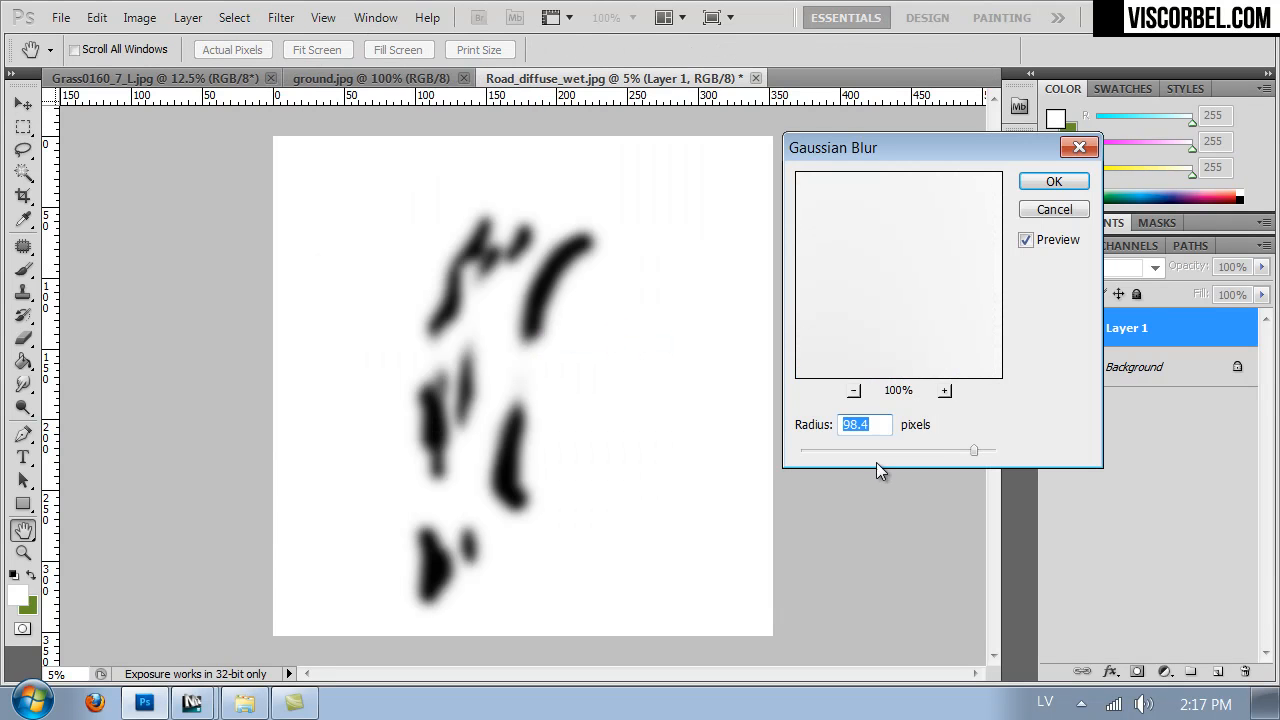
{"action": "mouse_move", "coordinate": [973, 458]}
{"action": "left_mouse_down"}
{"action": "mouse_move", "coordinate": [960, 456]}
{"action": "mouse_move", "coordinate": [986, 450]}
{"action": "left_mouse_up"}
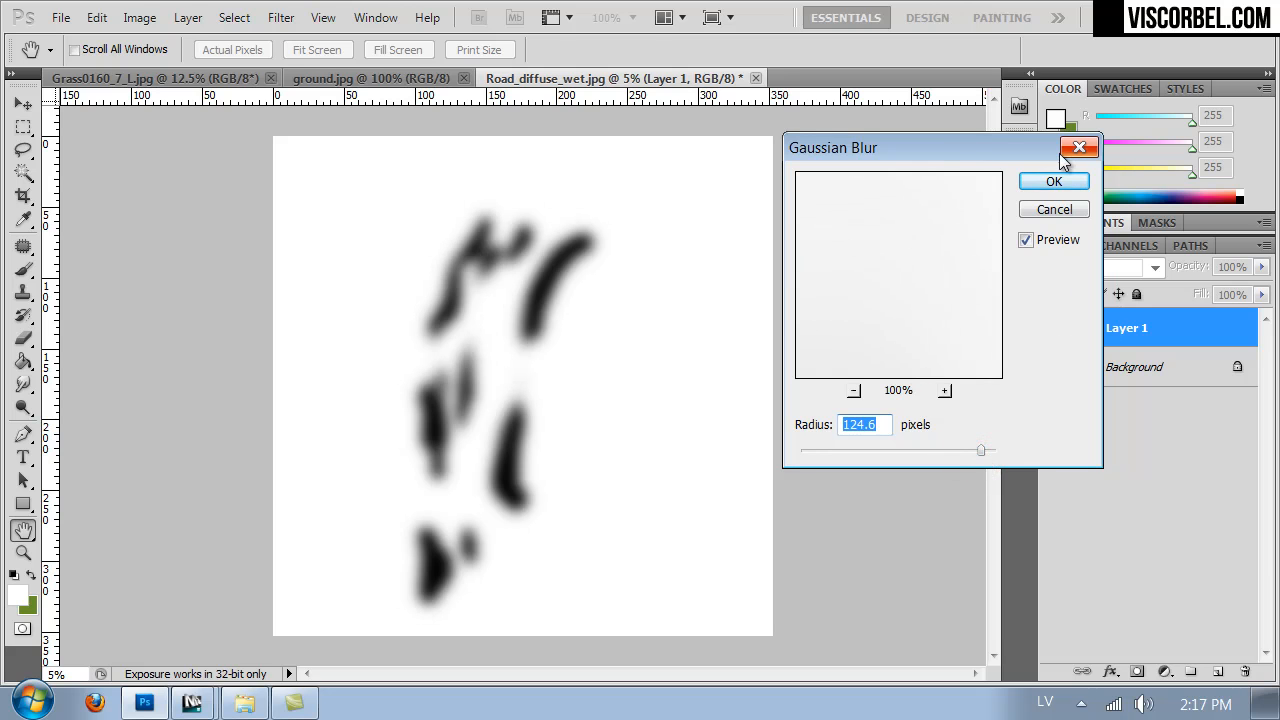
{"action": "left_click", "coordinate": [1065, 186]}
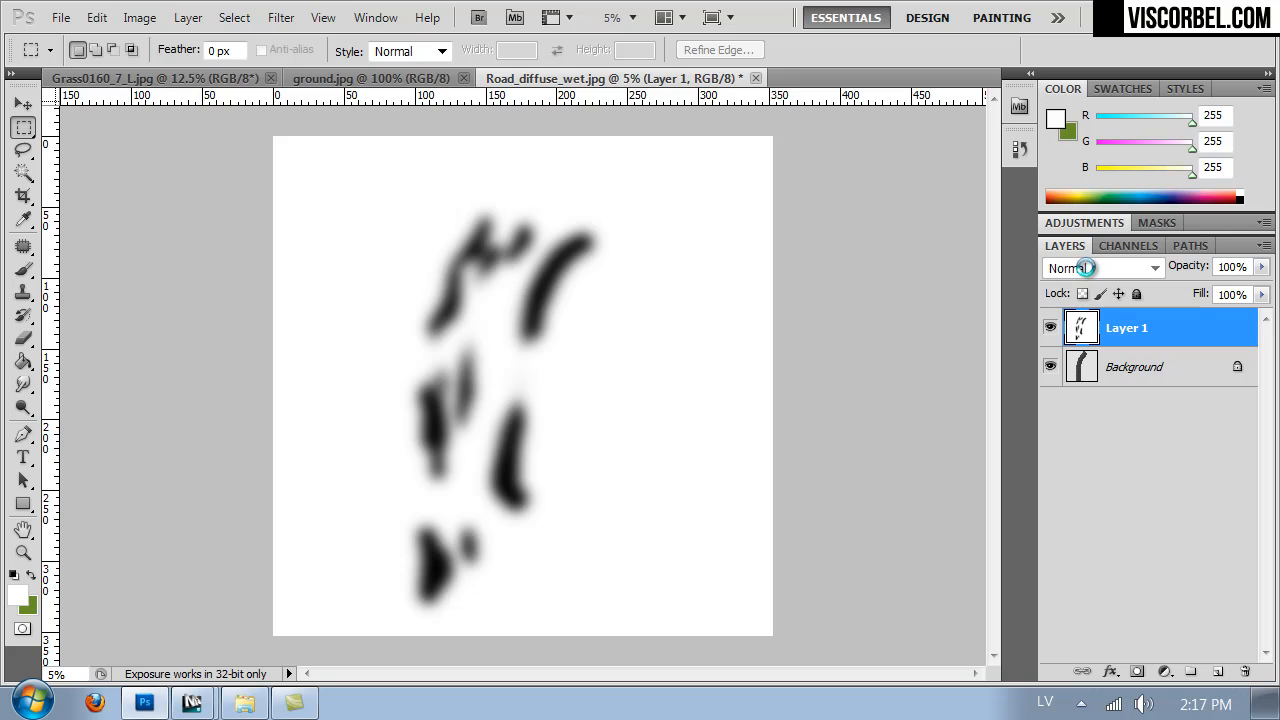
Step: Try out successive blend modes on Layer 1, from Darken through Lighter Color and Pin Light to Hard Mix
{"action": "left_click", "coordinate": [1085, 268]}
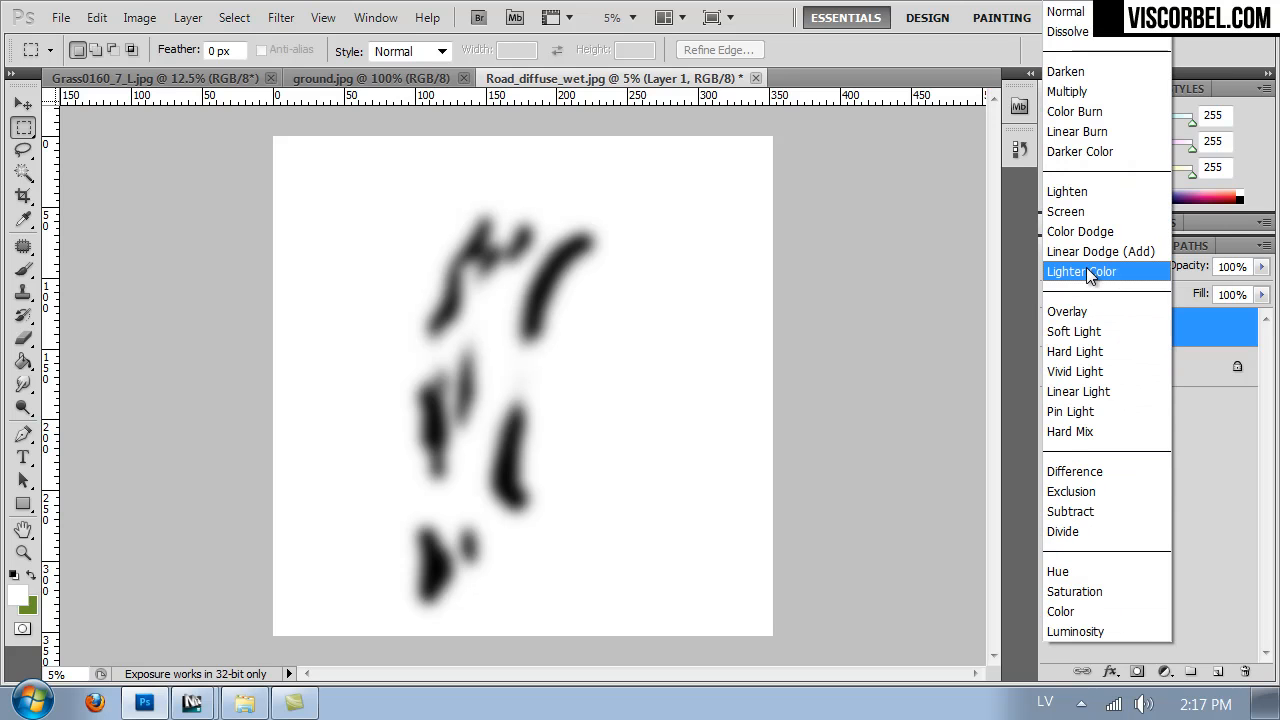
{"action": "left_click", "coordinate": [1075, 91]}
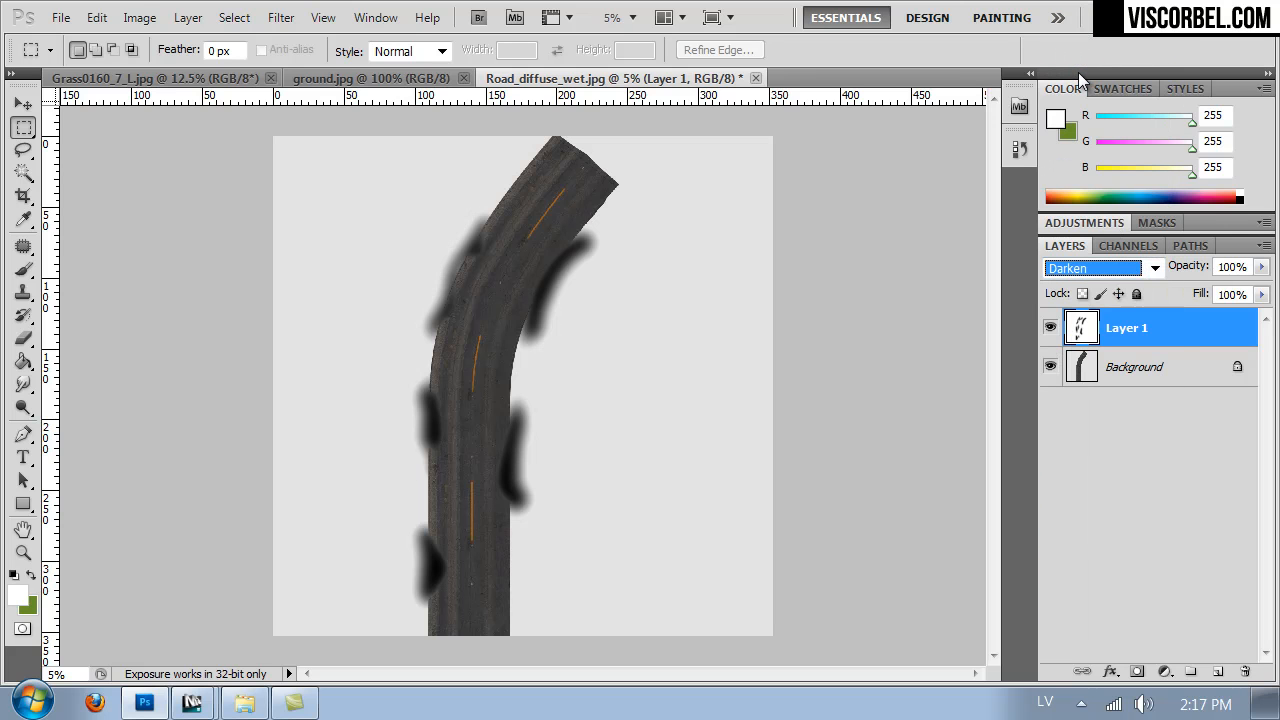
{"action": "key", "text": "Down"}
{"action": "key", "text": "Down"}
{"action": "key", "text": "Down"}
{"action": "key", "text": "Down"}
{"action": "key", "text": "Down"}
{"action": "key", "text": "Down"}
{"action": "key", "text": "Down"}
{"action": "key", "text": "Down"}
{"action": "key", "text": "Down"}
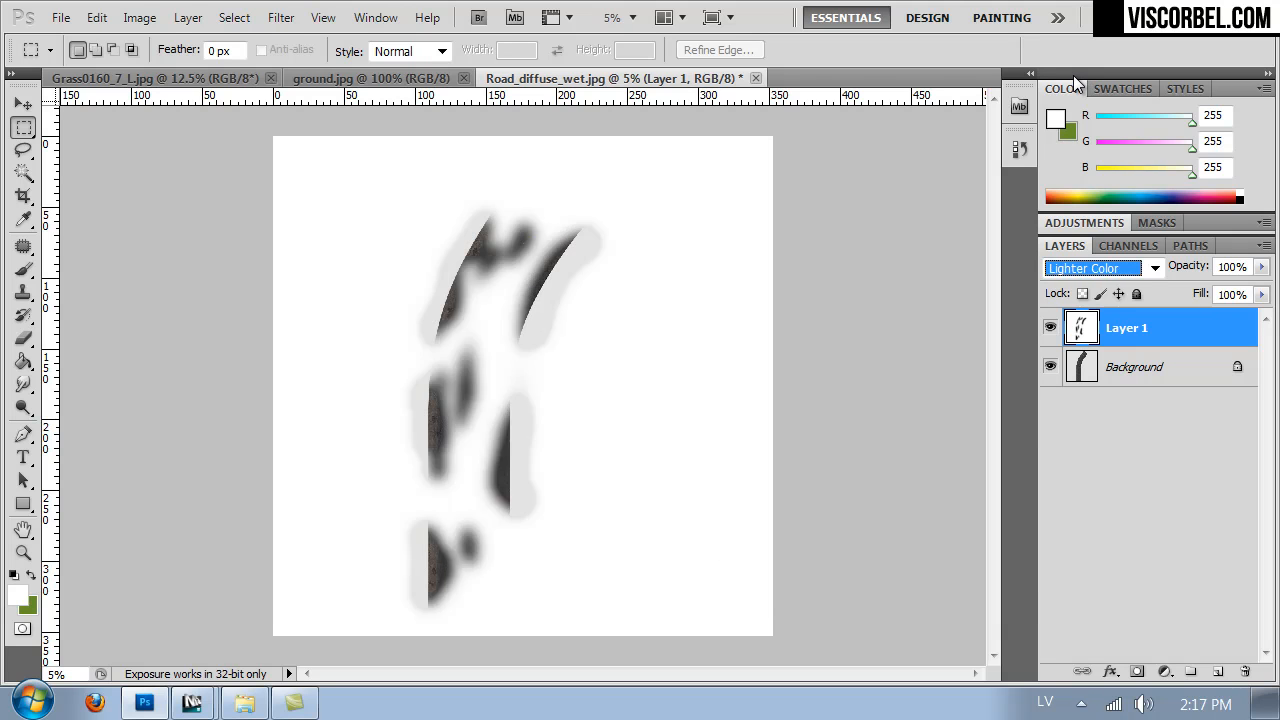
{"action": "key", "text": "Down"}
{"action": "key", "text": "Up"}
{"action": "key", "text": "Up"}
{"action": "key", "text": "Up"}
{"action": "key", "text": "Down"}
{"action": "key", "text": "Down"}
{"action": "key", "text": "Down"}
{"action": "key", "text": "Down"}
{"action": "key", "text": "Down"}
{"action": "key", "text": "Down"}
{"action": "key", "text": "Down"}
{"action": "key", "text": "Down"}
{"action": "key", "text": "Down"}
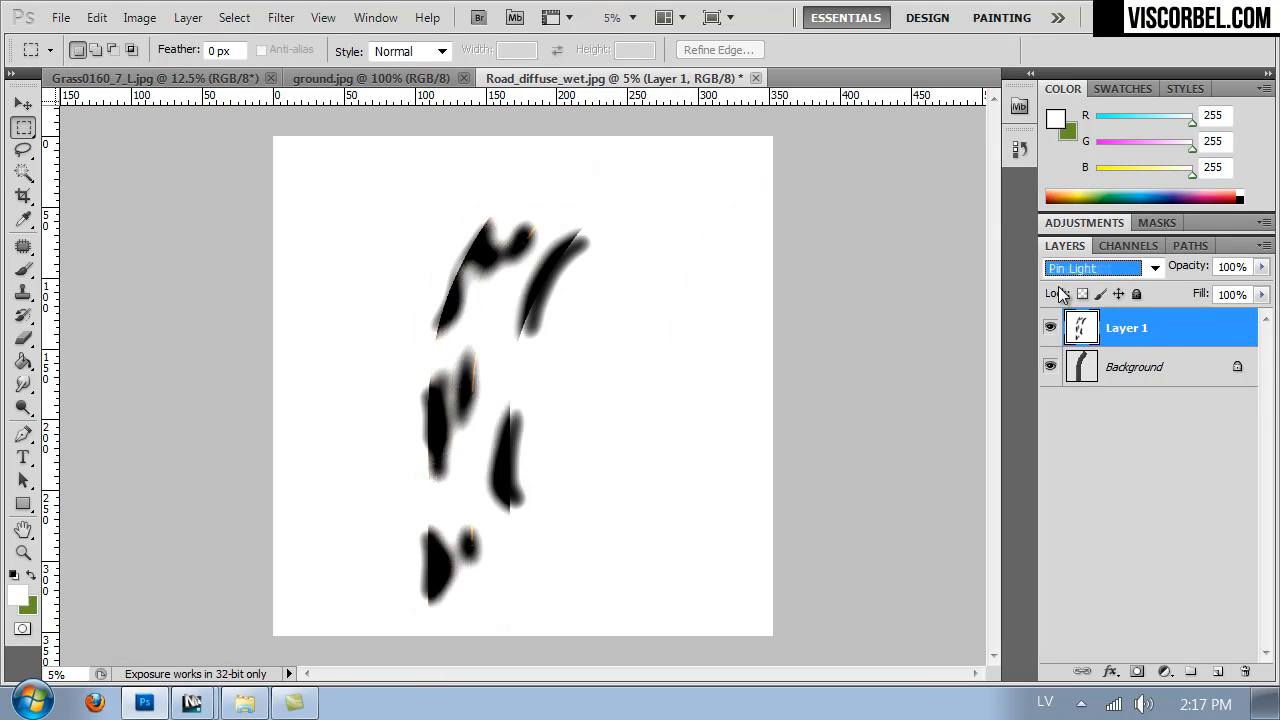
{"action": "key", "text": "Down"}
{"action": "key", "text": "Up"}
{"action": "key", "text": "Up"}
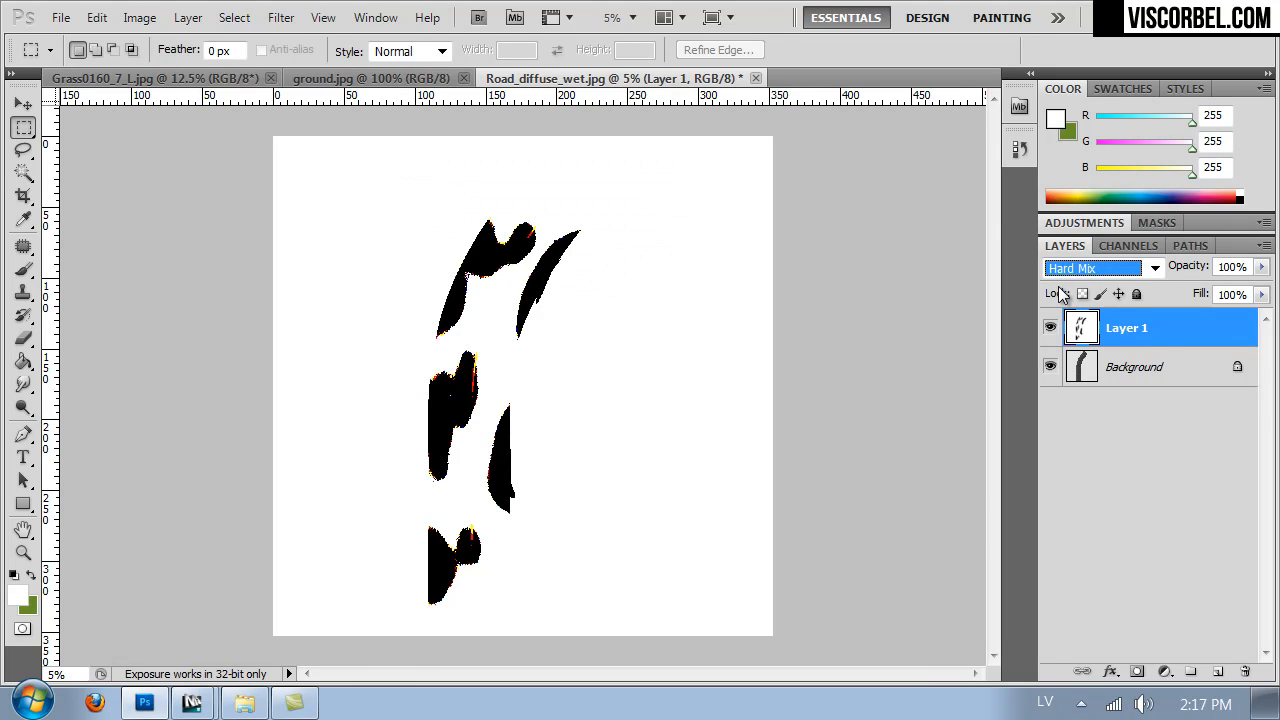
Step: Set Layer 1 to the Multiply blend mode and lower its opacity to 76%
{"action": "left_click", "coordinate": [1071, 278]}
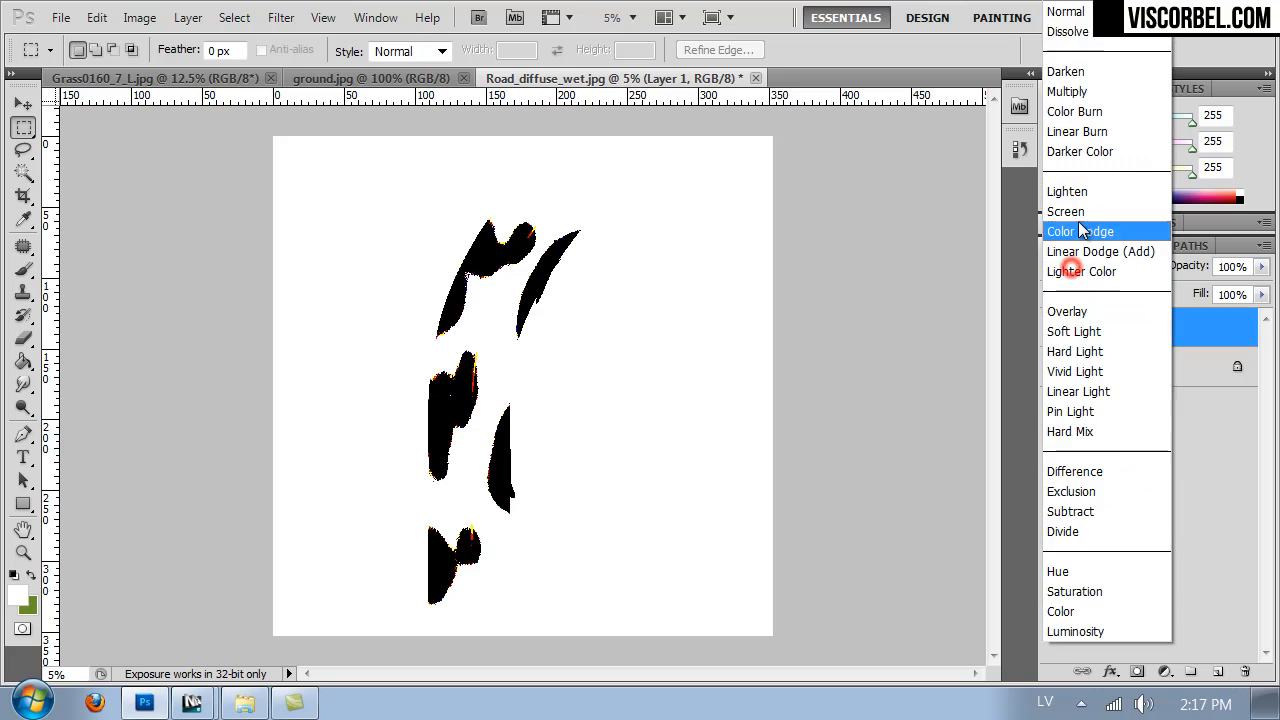
{"action": "left_click", "coordinate": [1097, 74]}
{"action": "key", "text": "Down"}
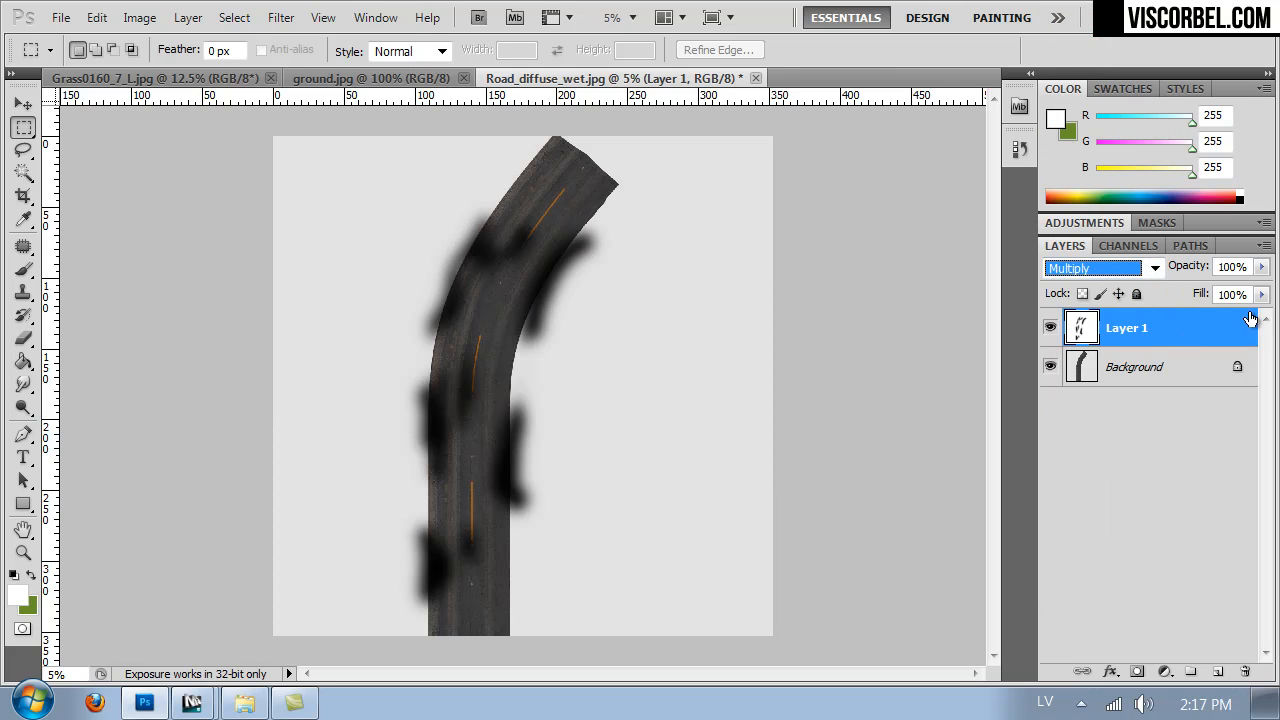
{"action": "left_click_drag", "start_coordinate": [1262, 272], "coordinate": [1240, 290]}
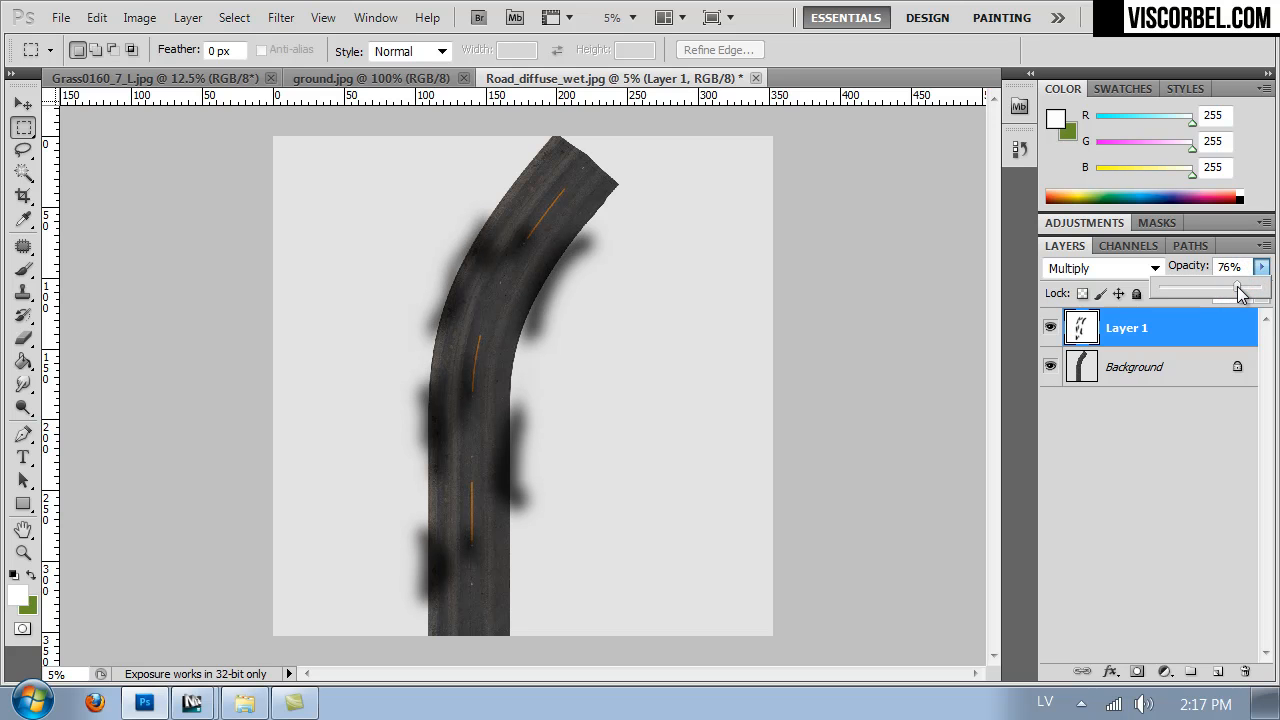
{"action": "left_click", "coordinate": [830, 290]}
Step: Check the darkened puddle edges at 100% zoom and save the texture as a JPEG over the existing Road_diffuse_wet.jpg
{"action": "key", "text": "ctrl+1"}
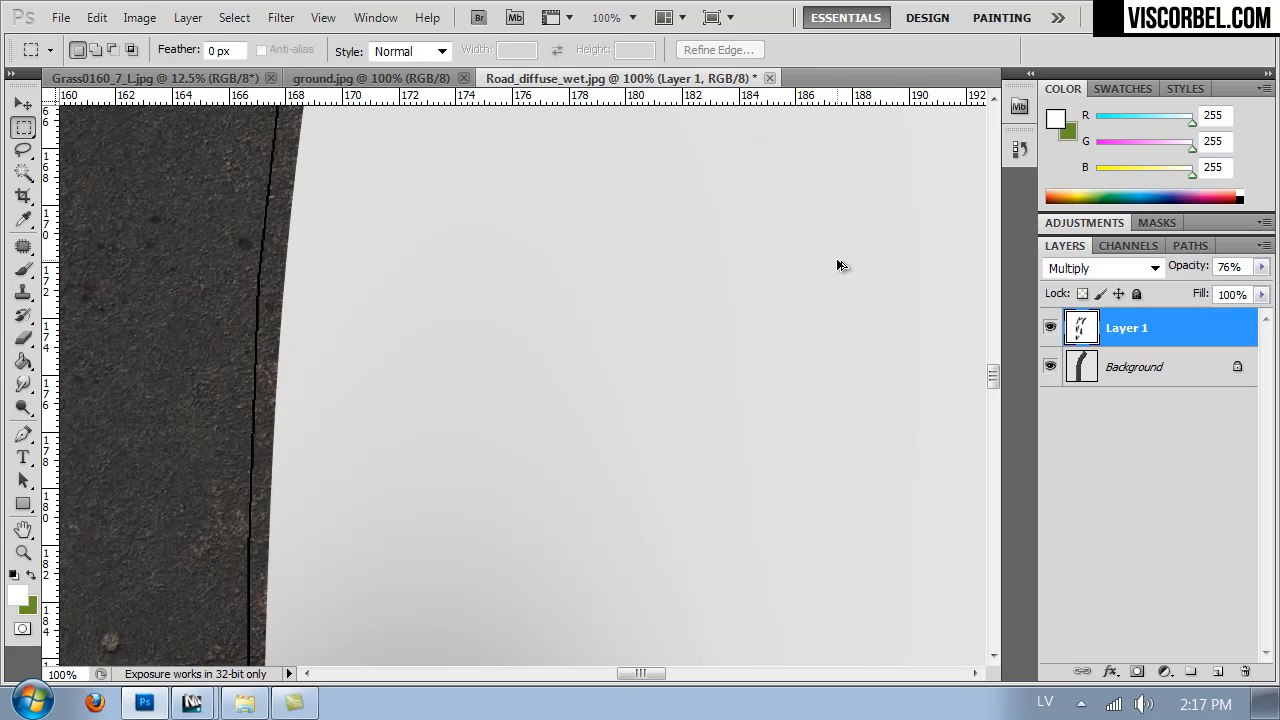
{"action": "left_click_drag", "start_coordinate": [214, 288], "coordinate": [314, 349]}
{"action": "left_click_drag", "start_coordinate": [820, 240], "coordinate": [780, 260]}
{"action": "left_click_drag", "start_coordinate": [660, 311], "coordinate": [703, 422]}
{"action": "left_click_drag", "start_coordinate": [749, 229], "coordinate": [737, 291]}
{"action": "key", "text": "ctrl+shift+s"}
{"action": "left_click", "coordinate": [347, 487]}
{"action": "left_click", "coordinate": [367, 303]}
{"action": "double_click", "coordinate": [197, 347]}
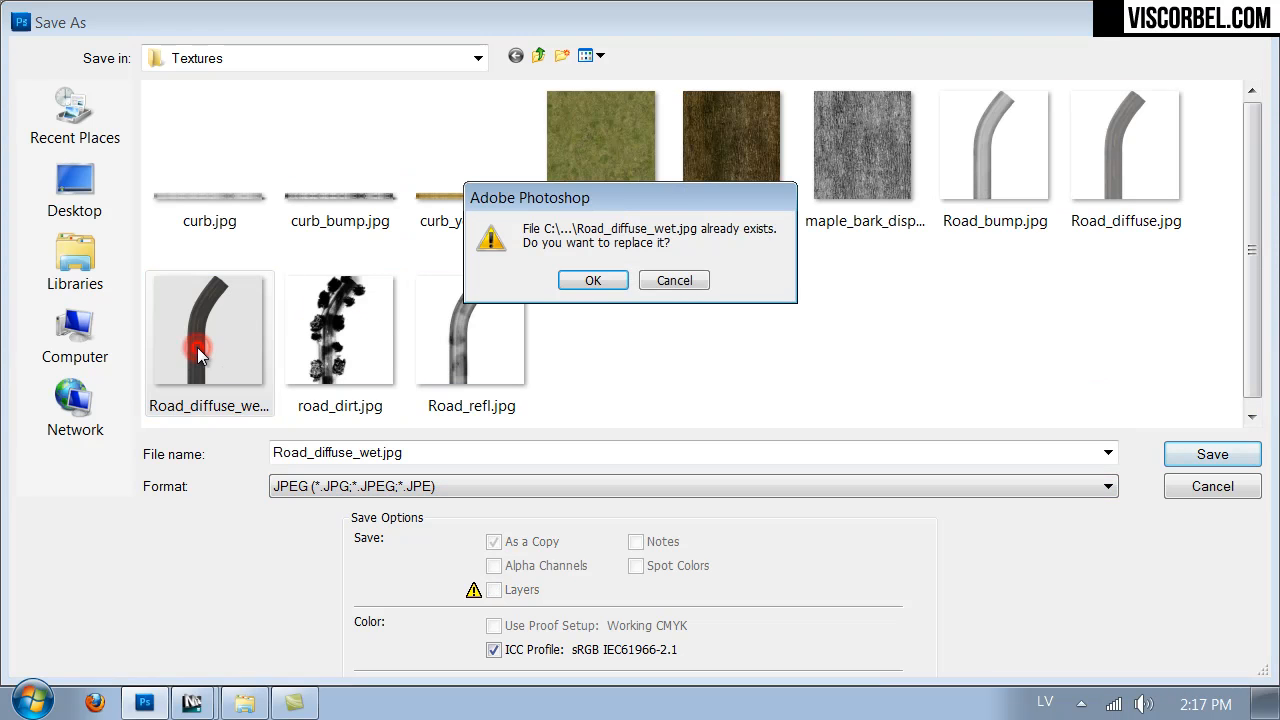
{"action": "left_click", "coordinate": [598, 281]}
{"action": "left_click", "coordinate": [735, 170]}
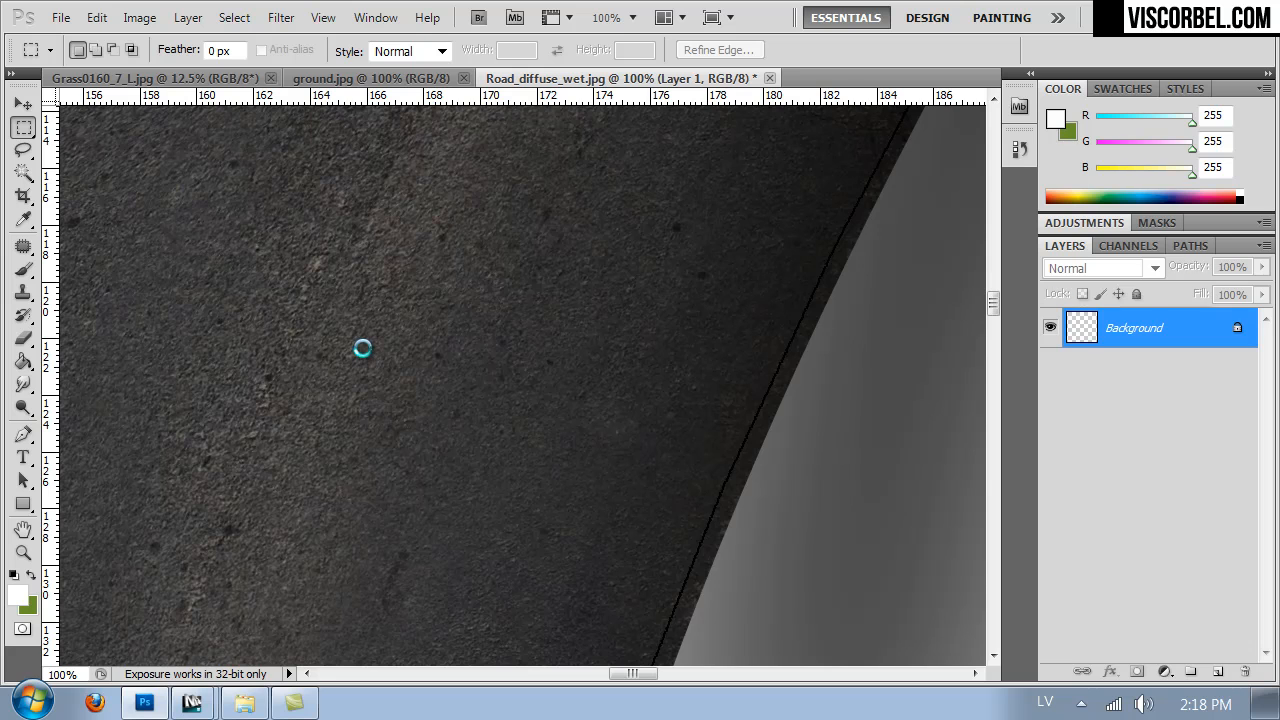
Step: Switch to 3ds Max and close the V-Ray frame buffer
{"action": "left_click", "coordinate": [192, 703]}
{"action": "left_click", "coordinate": [283, 660]}
{"action": "left_click", "coordinate": [192, 703]}
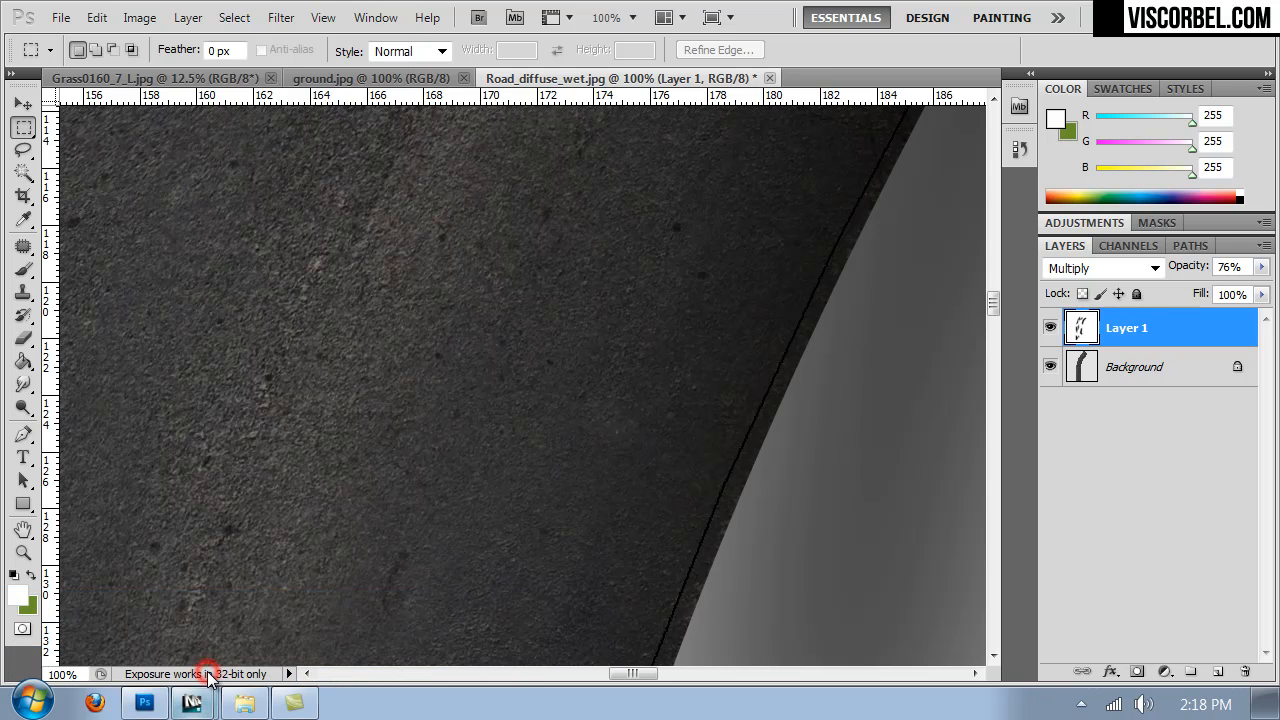
{"action": "left_click", "coordinate": [192, 703]}
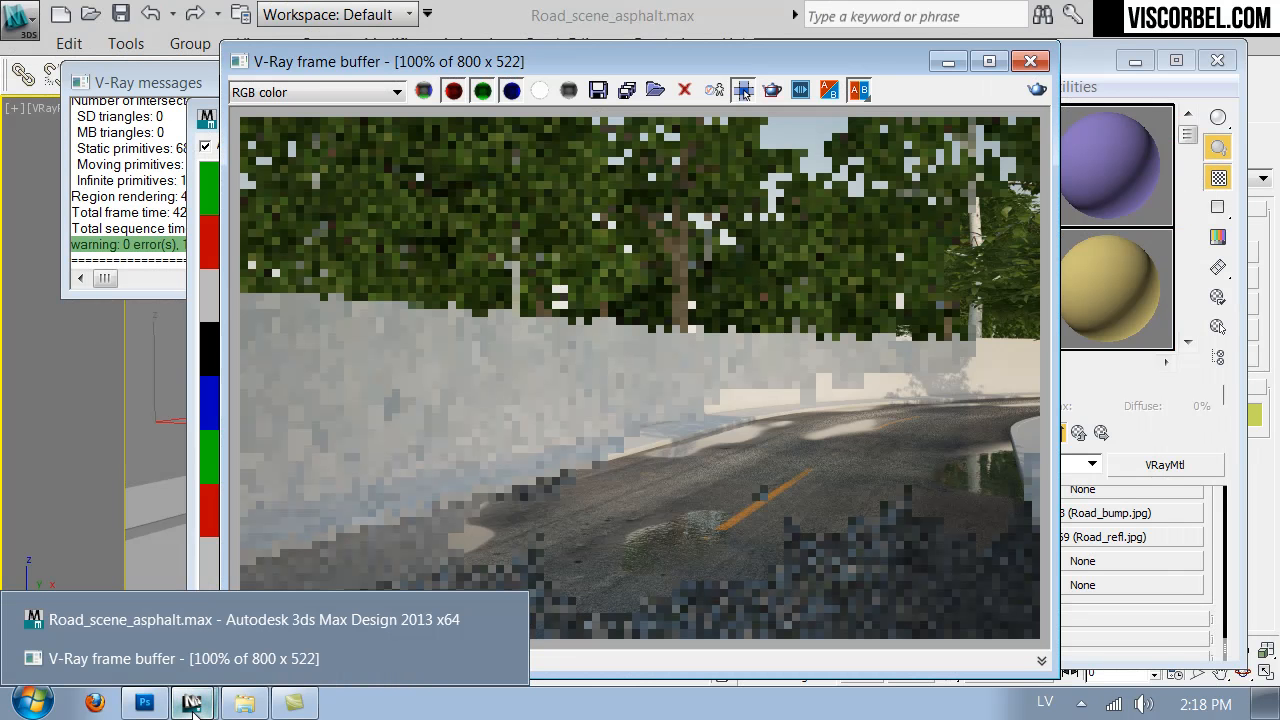
{"action": "left_click", "coordinate": [861, 368]}
{"action": "left_click", "coordinate": [1027, 62]}
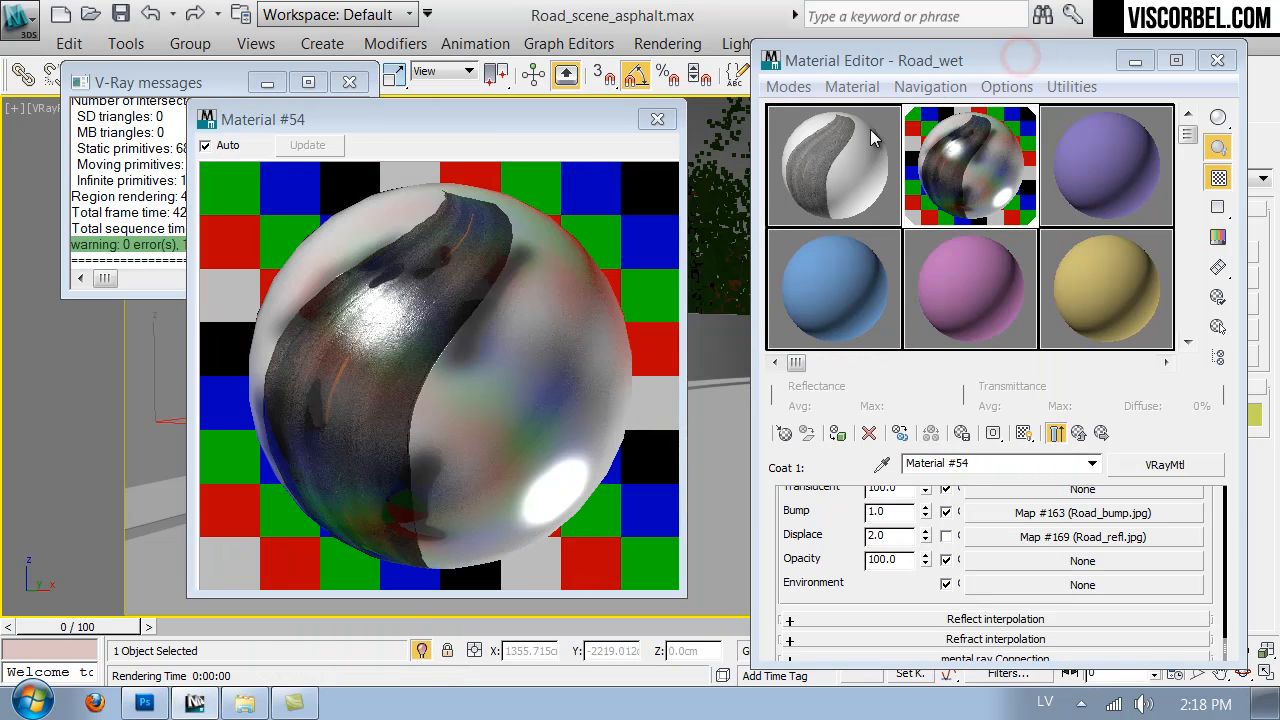
Step: Return to the parent Road_wet blend material and set its first coat's blend amount to 90
{"action": "left_click", "coordinate": [407, 390]}
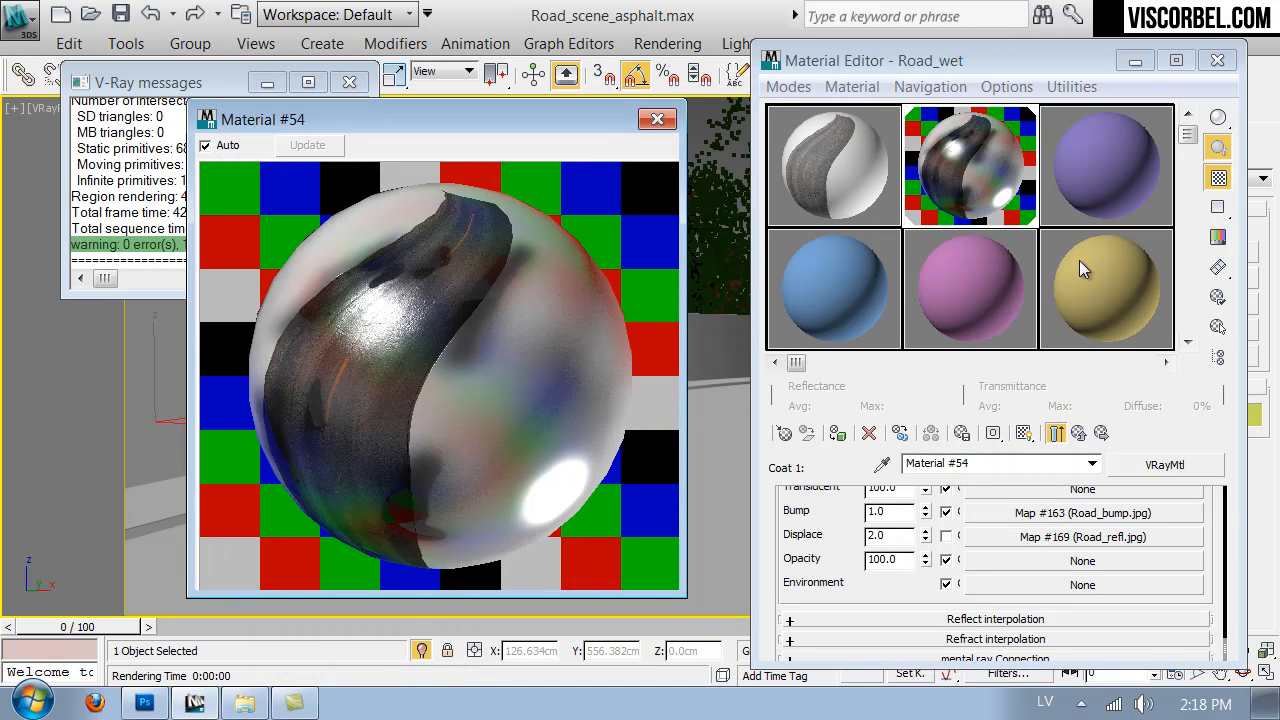
{"action": "left_click", "coordinate": [1078, 432]}
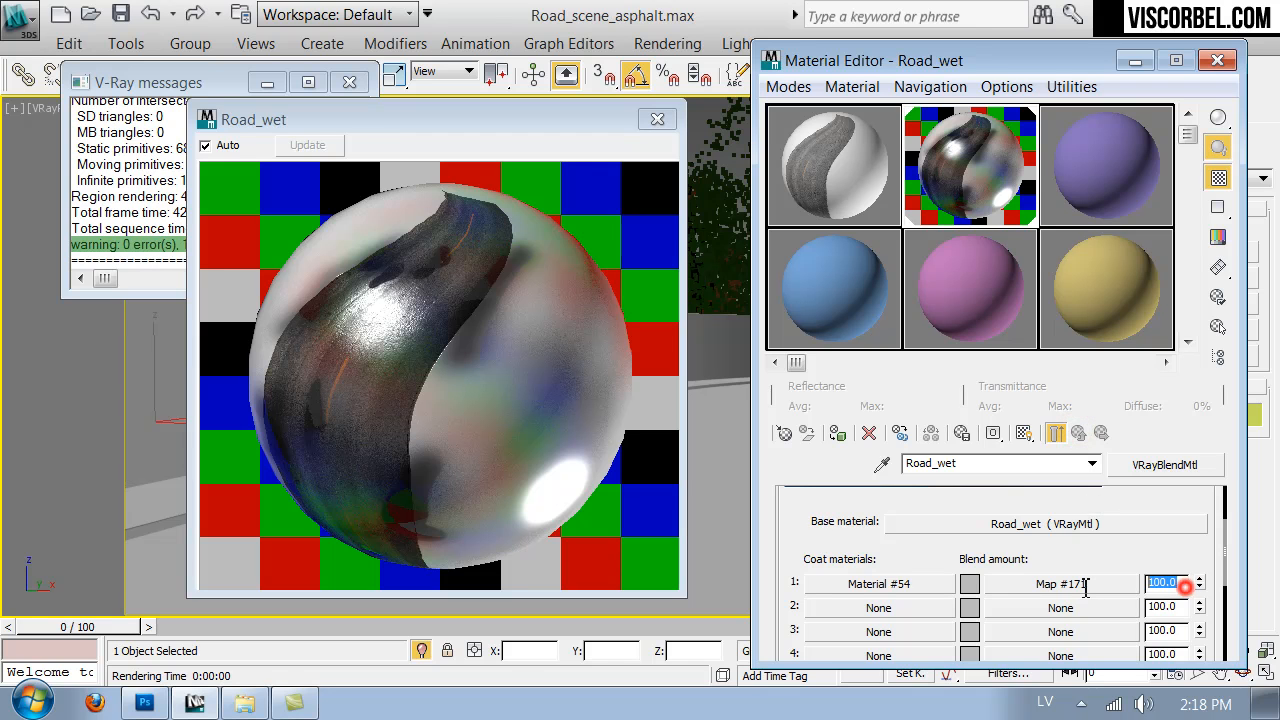
{"action": "type", "text": "9"}
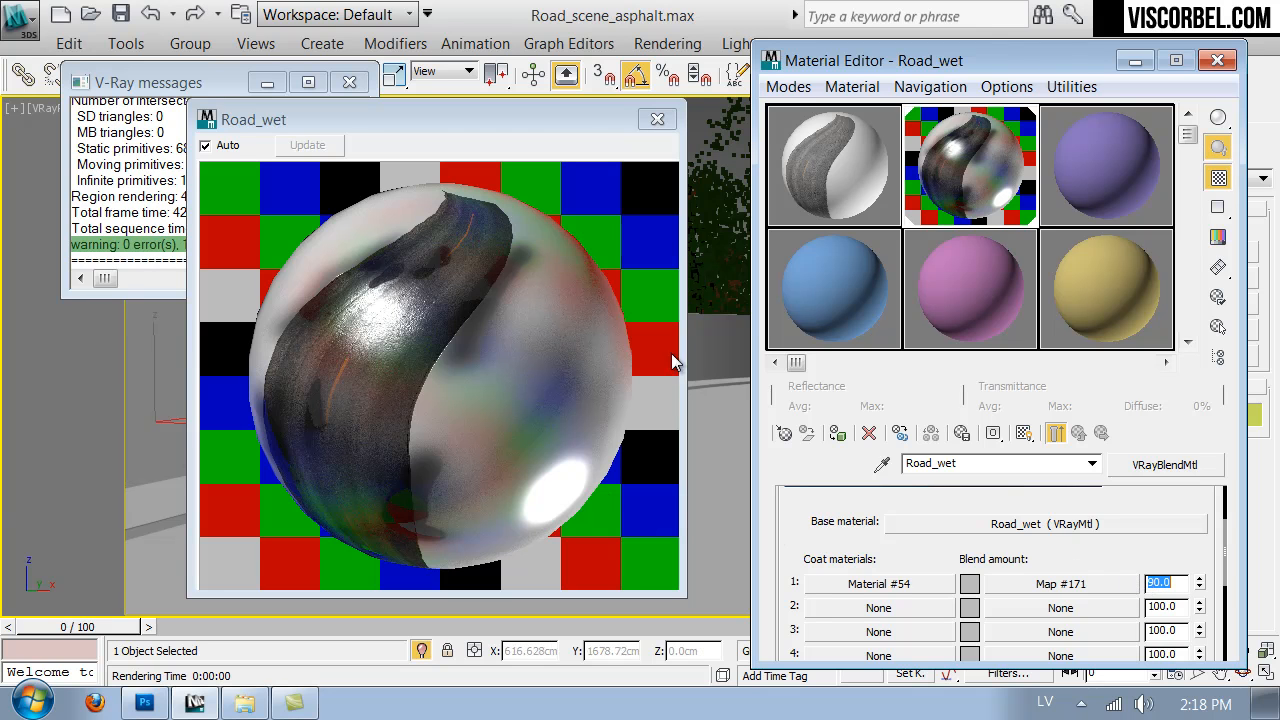
Step: Test-render the wet road, stopping once the asphalt shows, and close the frame buffer
{"action": "left_click_drag", "start_coordinate": [880, 62], "coordinate": [870, 332]}
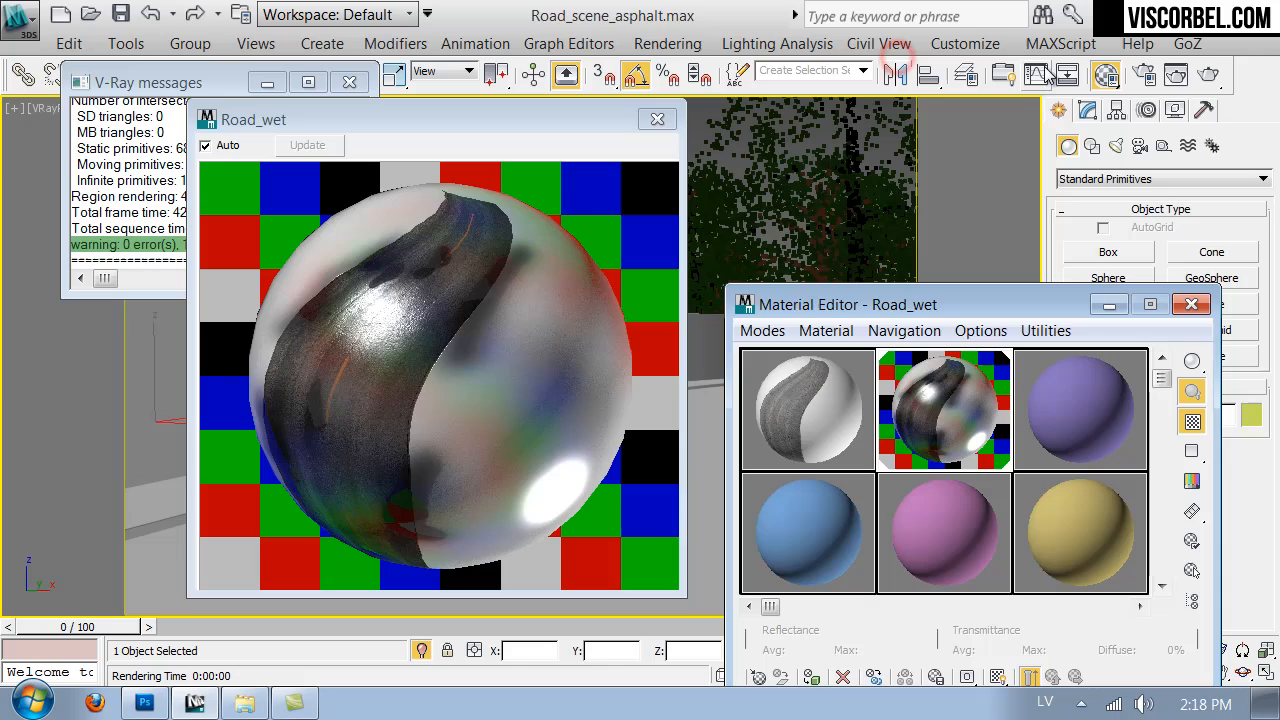
{"action": "left_click", "coordinate": [1210, 76]}
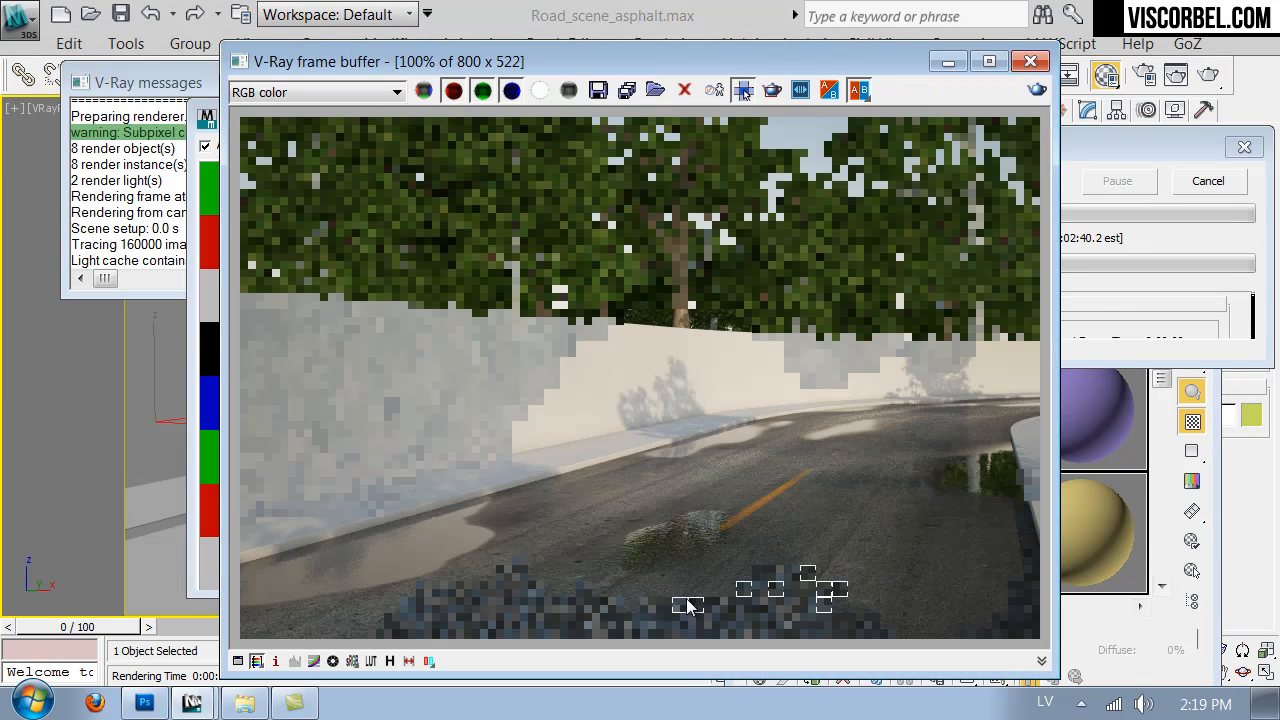
{"action": "left_click", "coordinate": [1208, 181]}
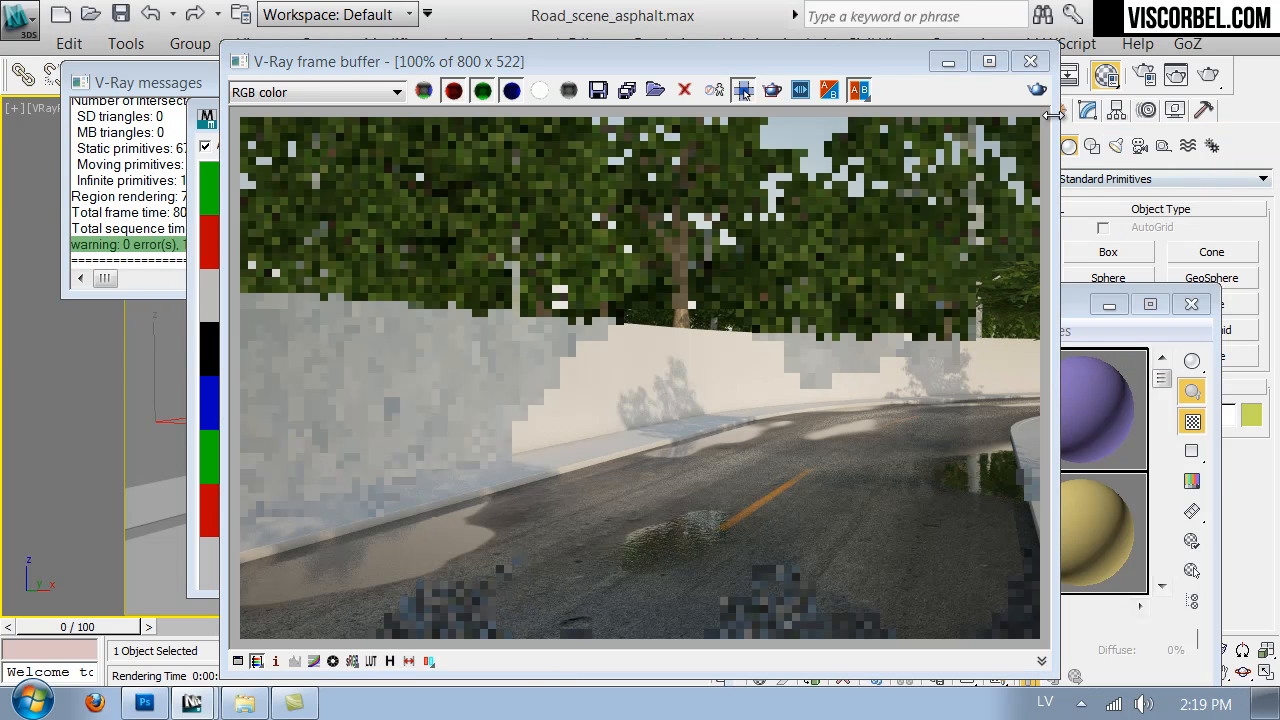
{"action": "left_click", "coordinate": [1030, 61]}
Step: Replace the blue sample material with a new VRayMtl and give it a dark grey diffuse color
{"action": "left_click", "coordinate": [831, 550]}
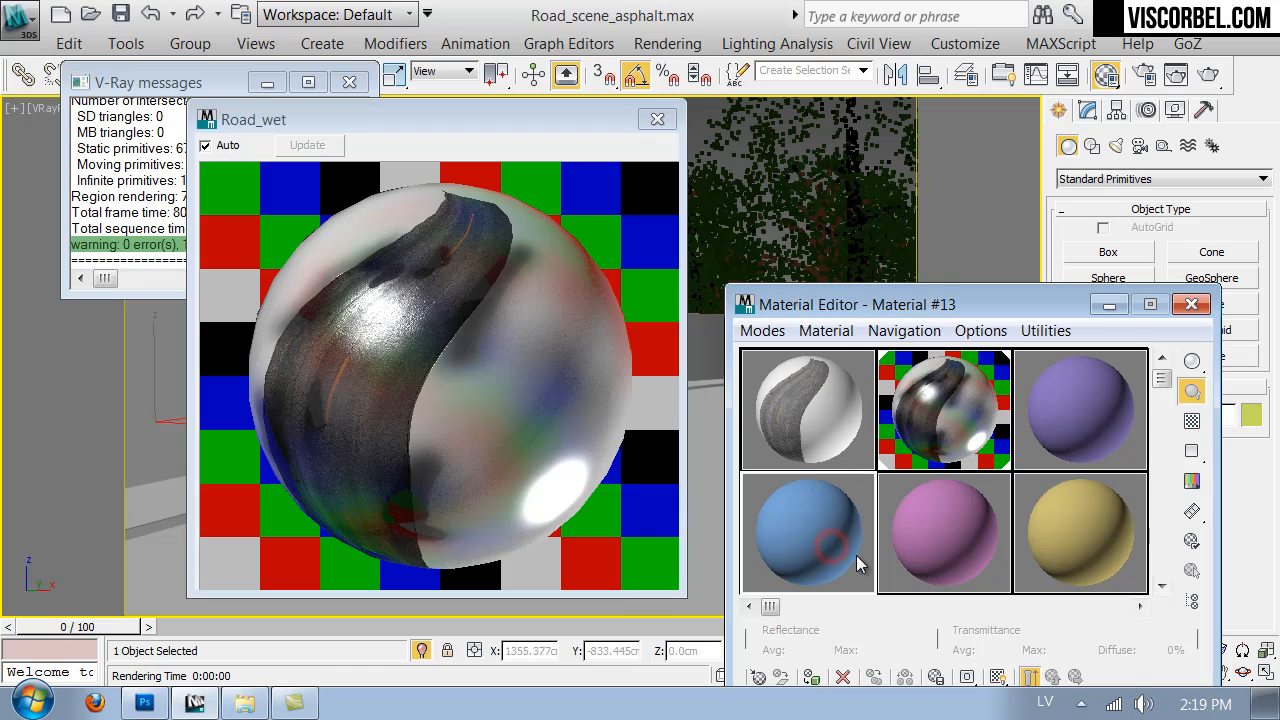
{"action": "left_click_drag", "start_coordinate": [876, 304], "coordinate": [896, 38]}
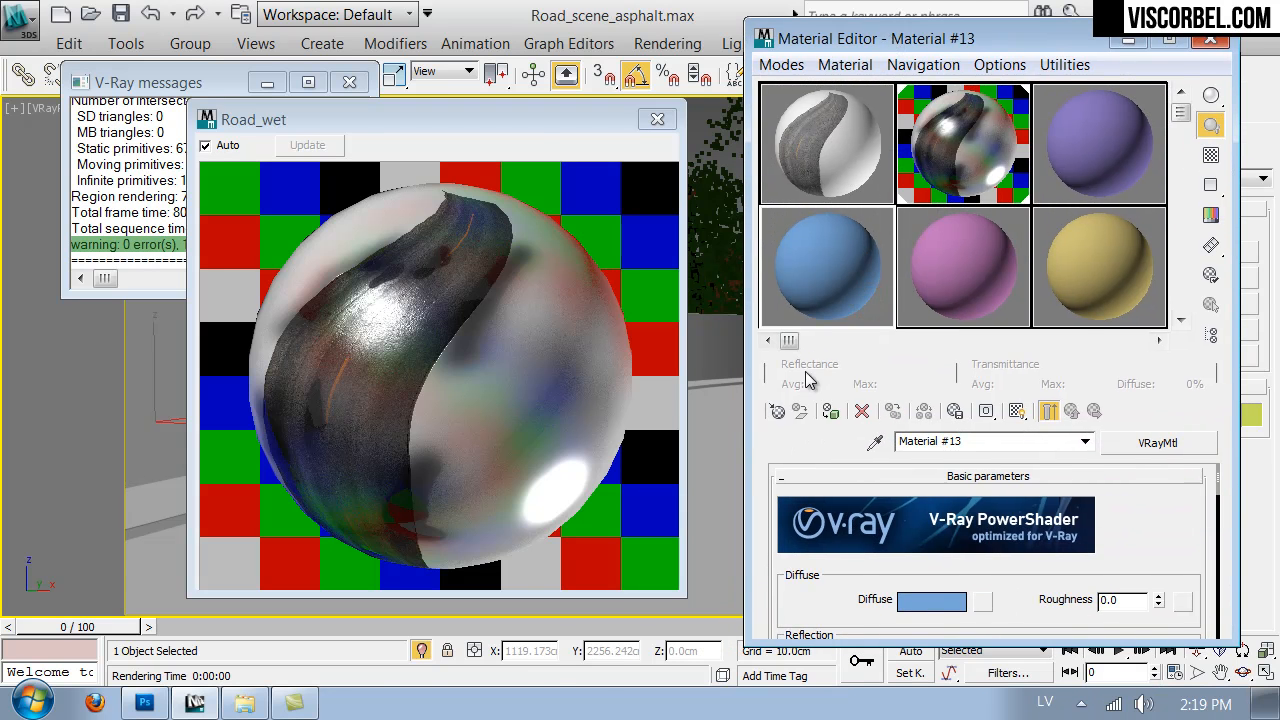
{"action": "left_click", "coordinate": [780, 412]}
{"action": "double_click", "coordinate": [565, 583]}
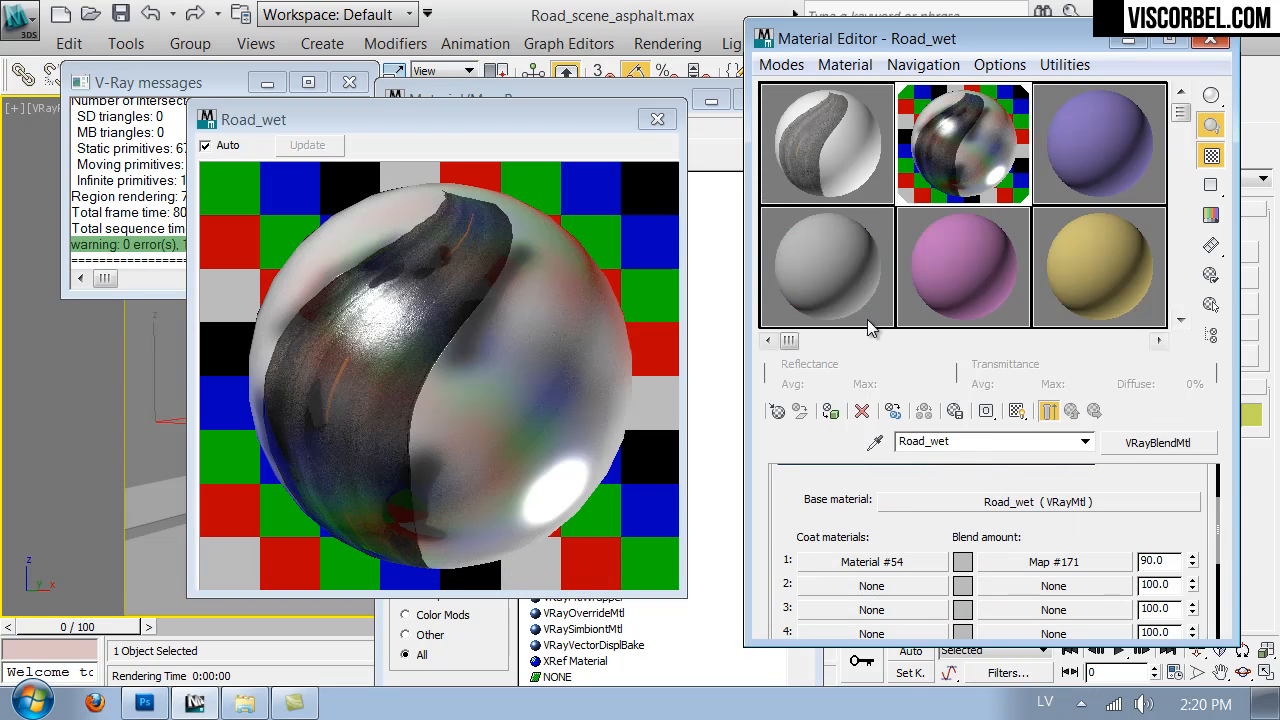
{"action": "left_click", "coordinate": [846, 243]}
{"action": "left_click", "coordinate": [935, 600]}
{"action": "left_click", "coordinate": [742, 259]}
{"action": "left_click", "coordinate": [850, 344]}
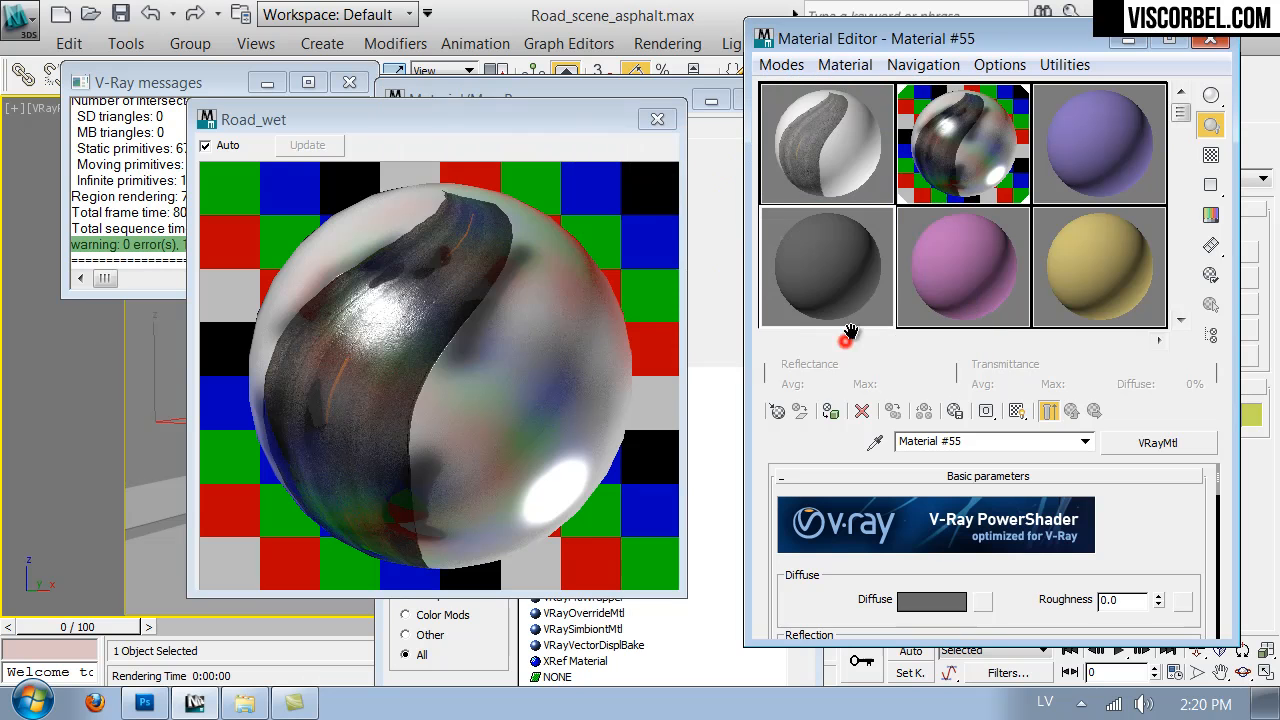
Step: Close the Material Editor and render the scene again
{"action": "left_click", "coordinate": [1210, 38]}
{"action": "left_click", "coordinate": [1210, 75]}
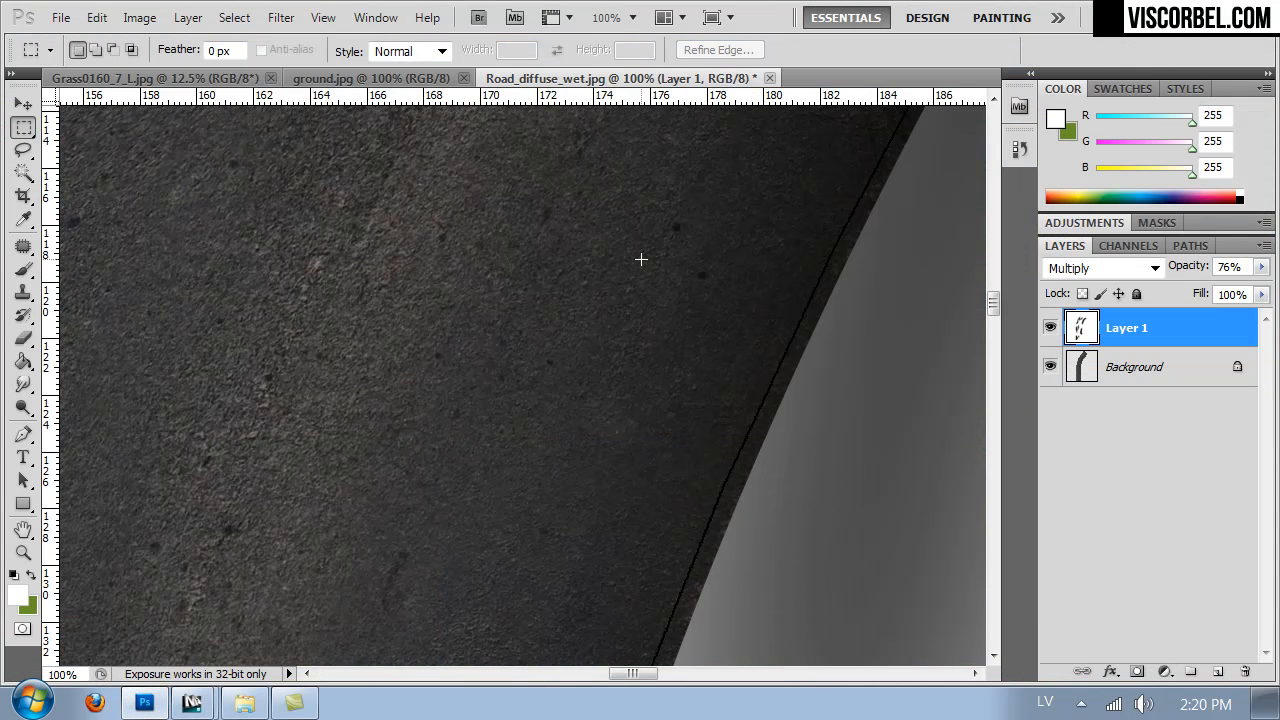
Step: Open Road_wet_mask.png from the Textures folder in Photoshop and duplicate its background onto a new layer
{"action": "key", "text": "ctrl+o"}
{"action": "left_click_drag", "start_coordinate": [1231, 177], "coordinate": [1231, 335]}
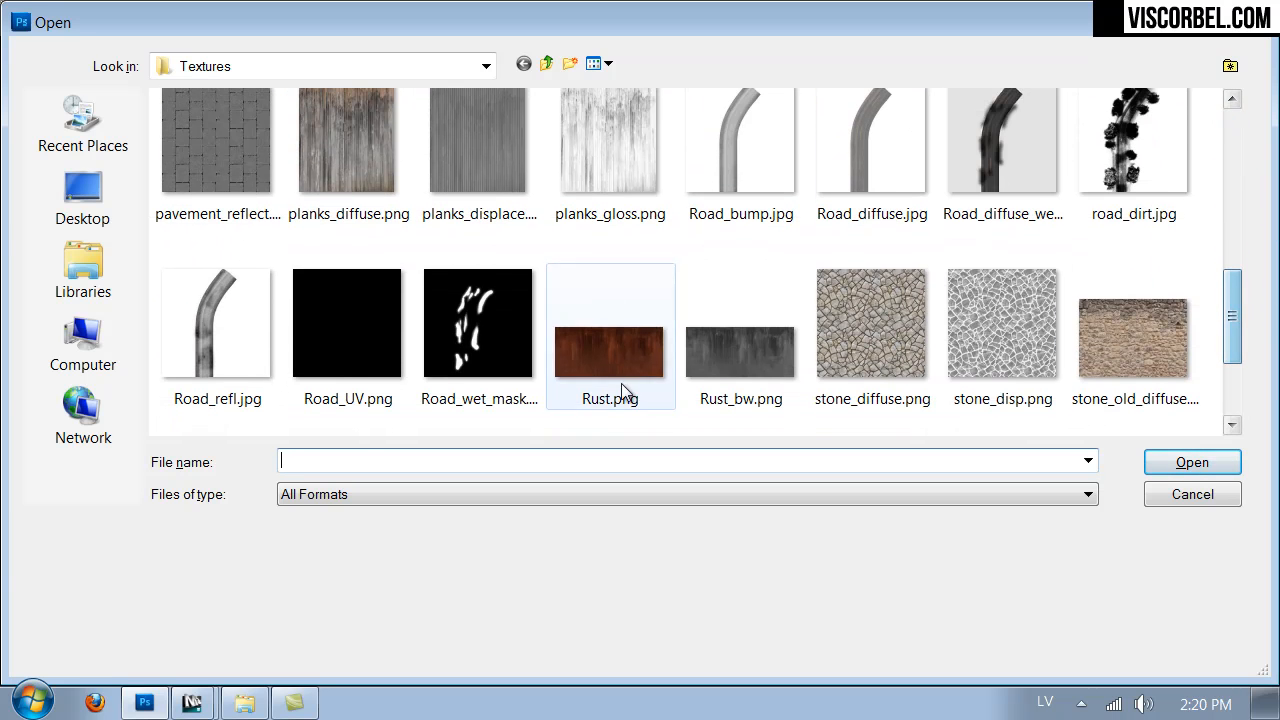
{"action": "left_click", "coordinate": [385, 290]}
{"action": "left_click", "coordinate": [519, 306]}
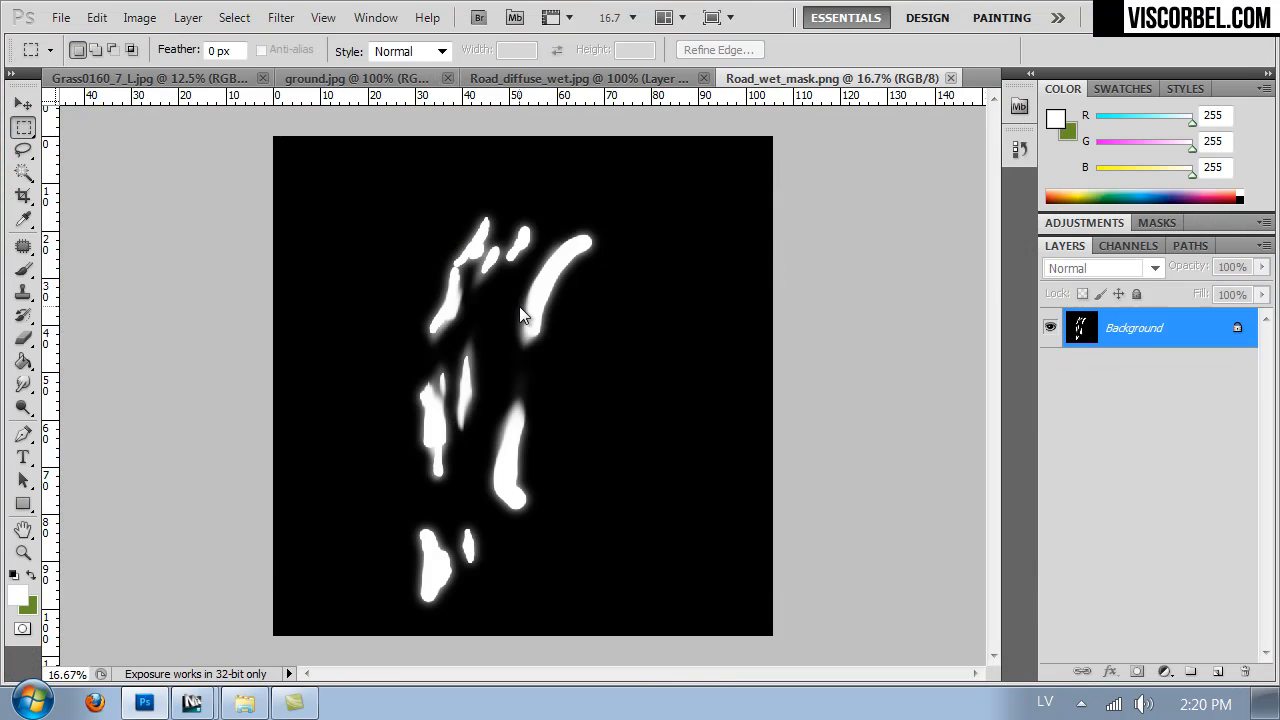
{"action": "key", "text": "ctrl+j"}
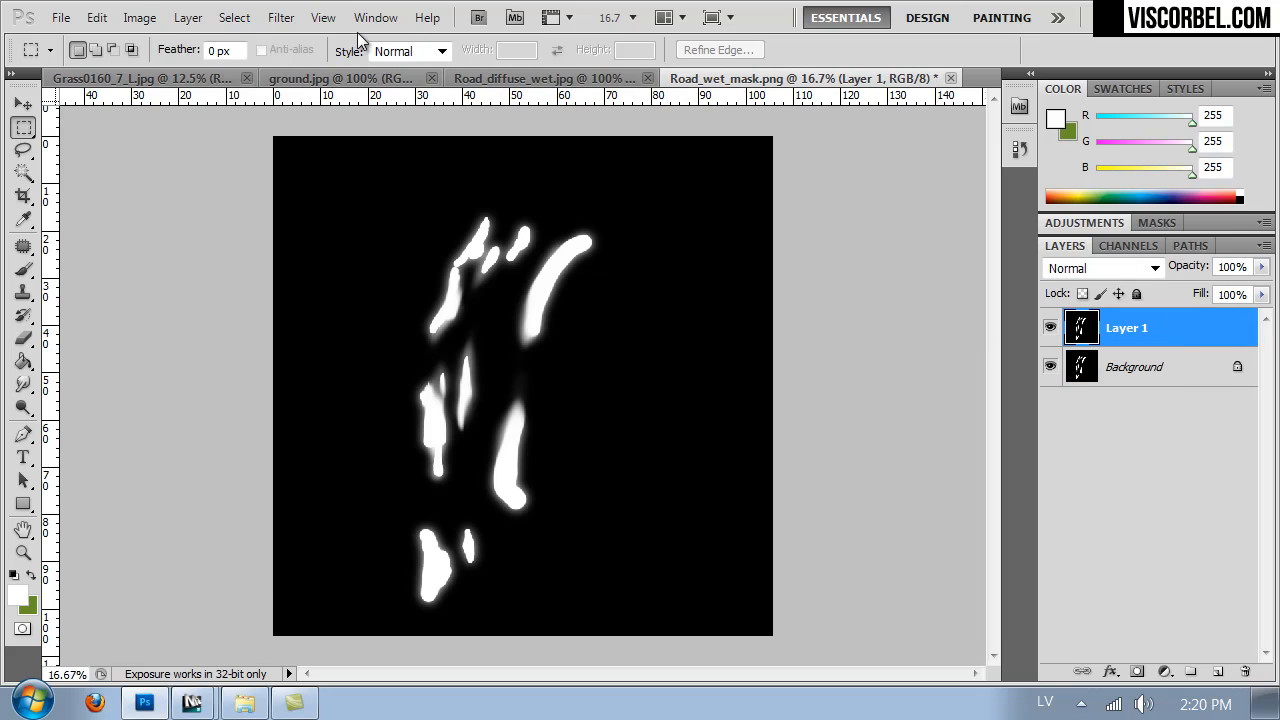
Step: Fill Layer 1 with the Clouds filter and desaturate it by setting Saturation to -100
{"action": "left_click", "coordinate": [281, 17]}
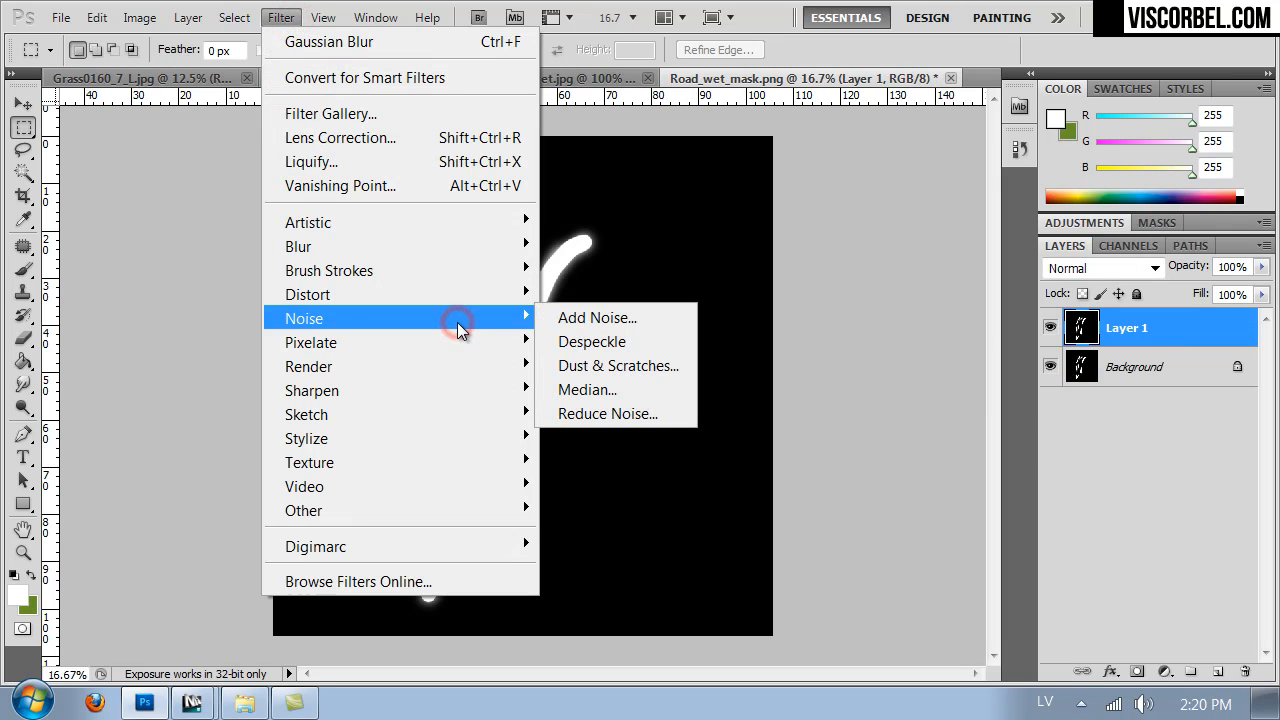
{"action": "mouse_move", "coordinate": [477, 369]}
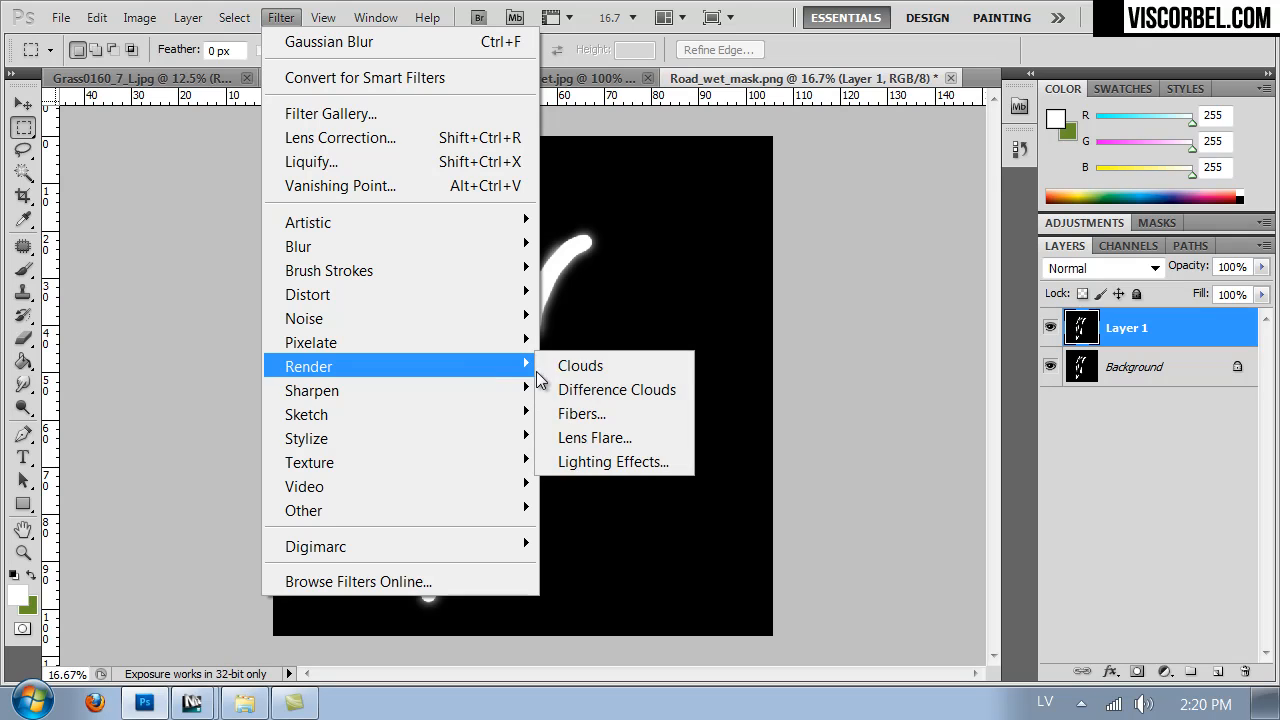
{"action": "left_click", "coordinate": [587, 366]}
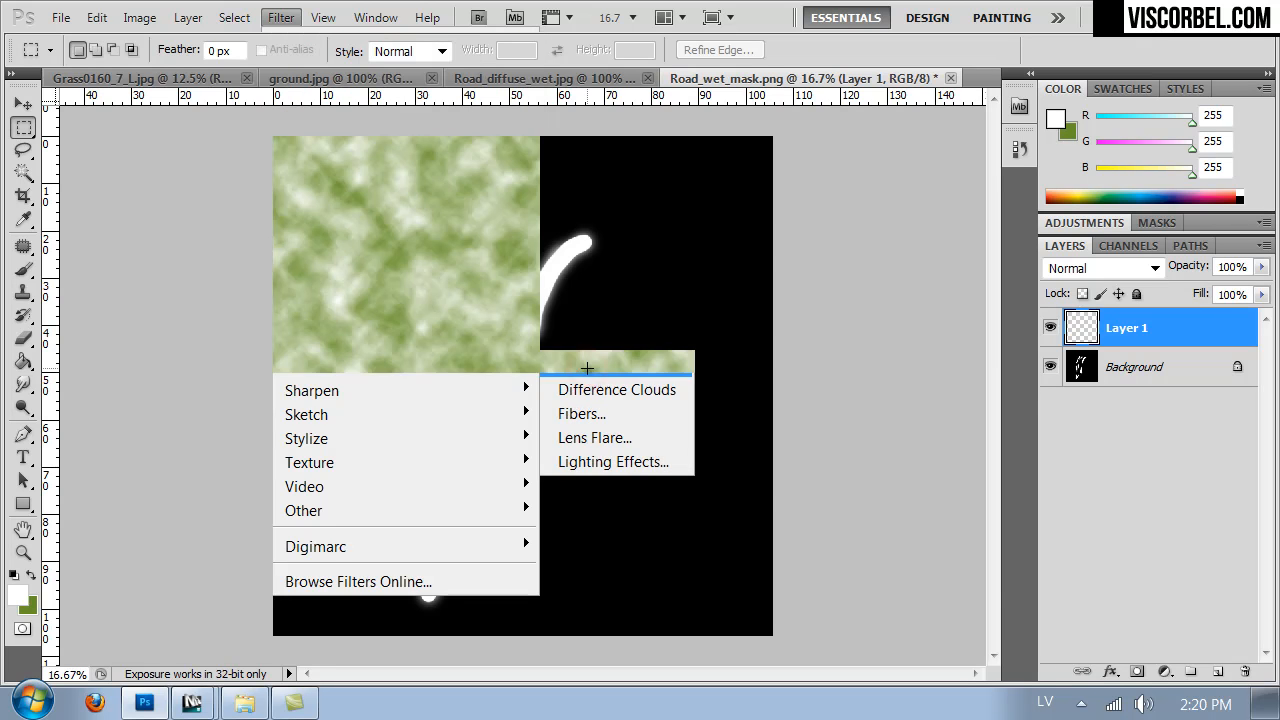
{"action": "key", "text": "ctrl+u"}
{"action": "left_click_drag", "start_coordinate": [826, 290], "coordinate": [778, 290]}
{"action": "left_click", "coordinate": [1055, 135]}
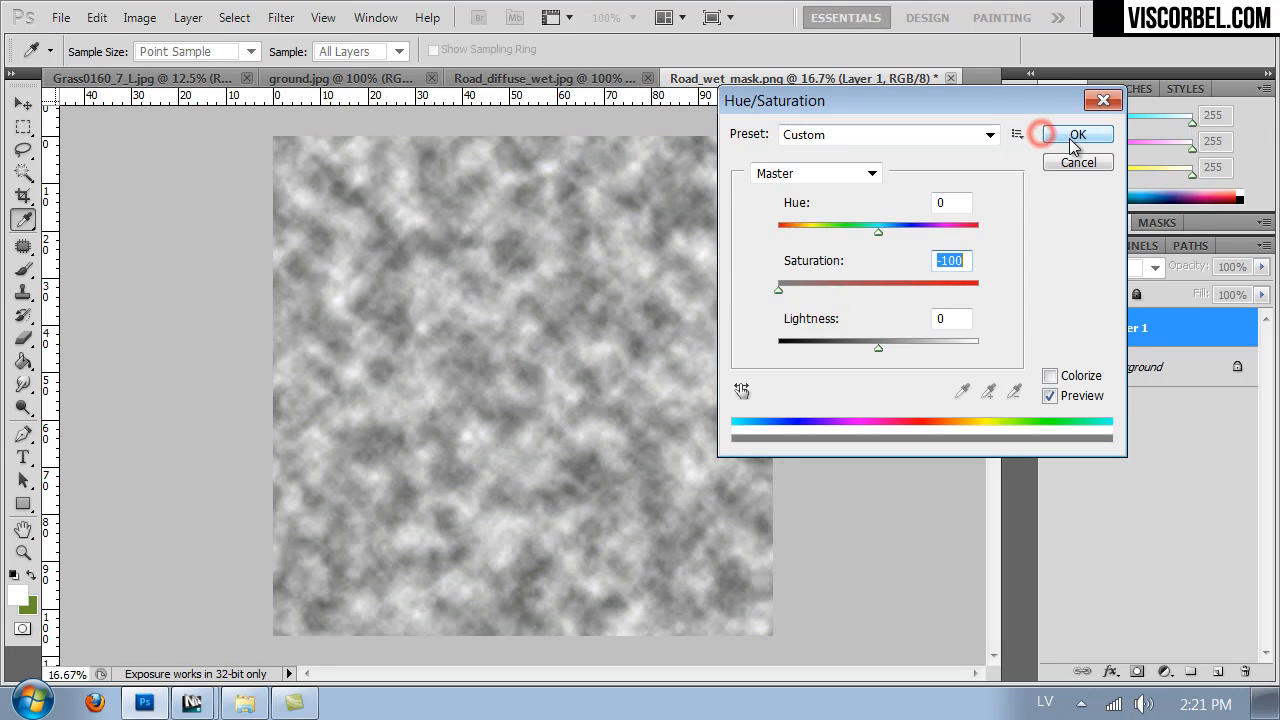
Step: Lower the clouds layer's opacity to 34% so that the puddle mask shows through
{"action": "left_click_drag", "start_coordinate": [1261, 267], "coordinate": [1183, 290]}
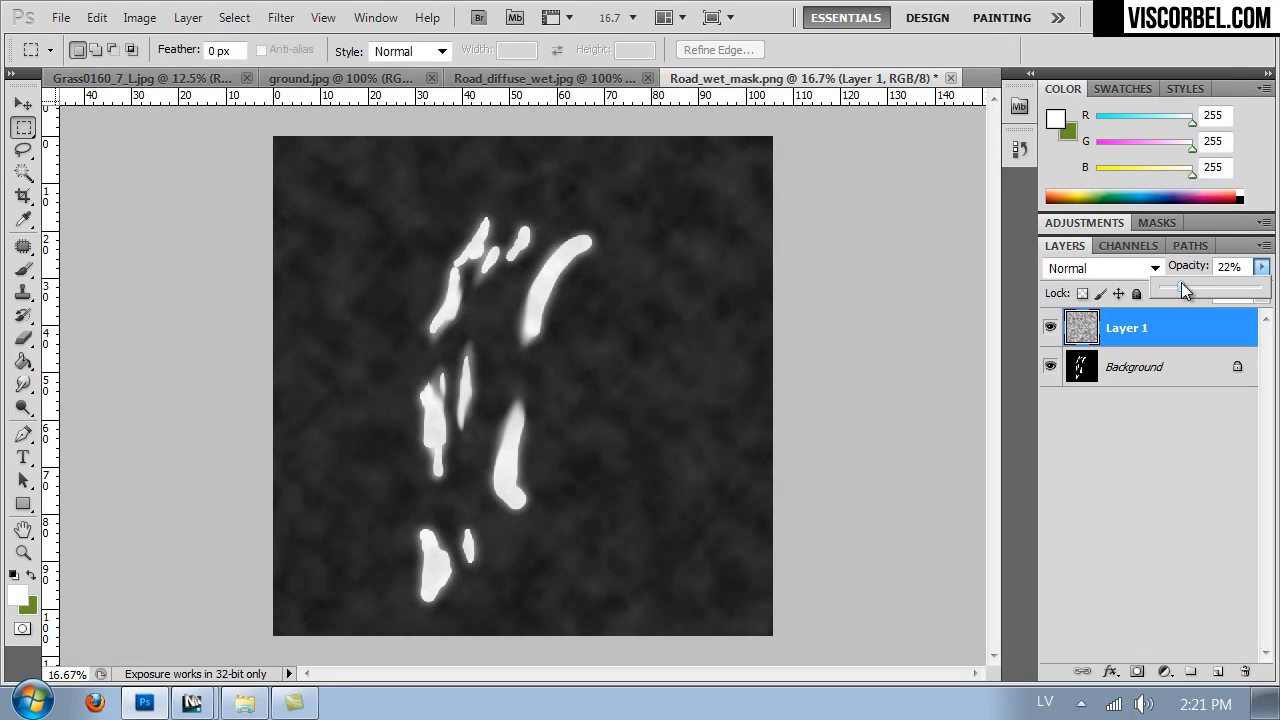
{"action": "left_click", "coordinate": [626, 282]}
{"action": "key", "text": "ctrl+1"}
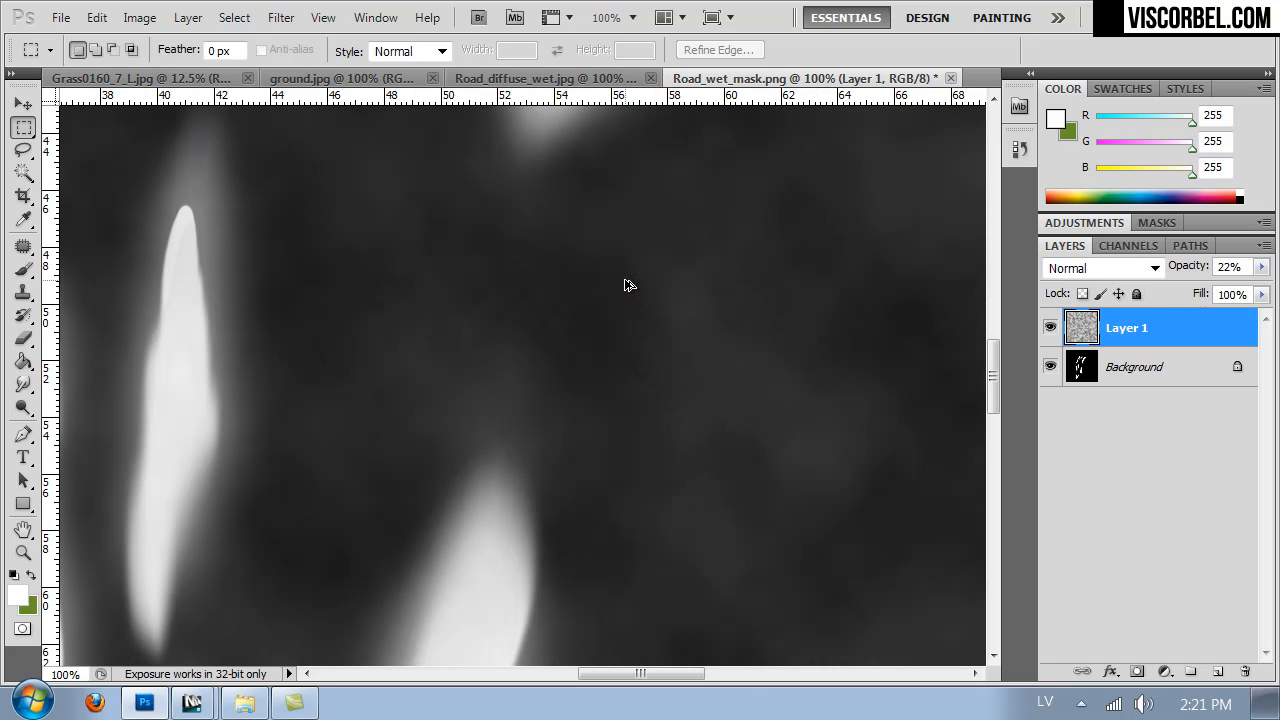
{"action": "key", "text": "ctrl+minus"}
{"action": "key", "text": "ctrl+minus"}
{"action": "key", "text": "ctrl+minus"}
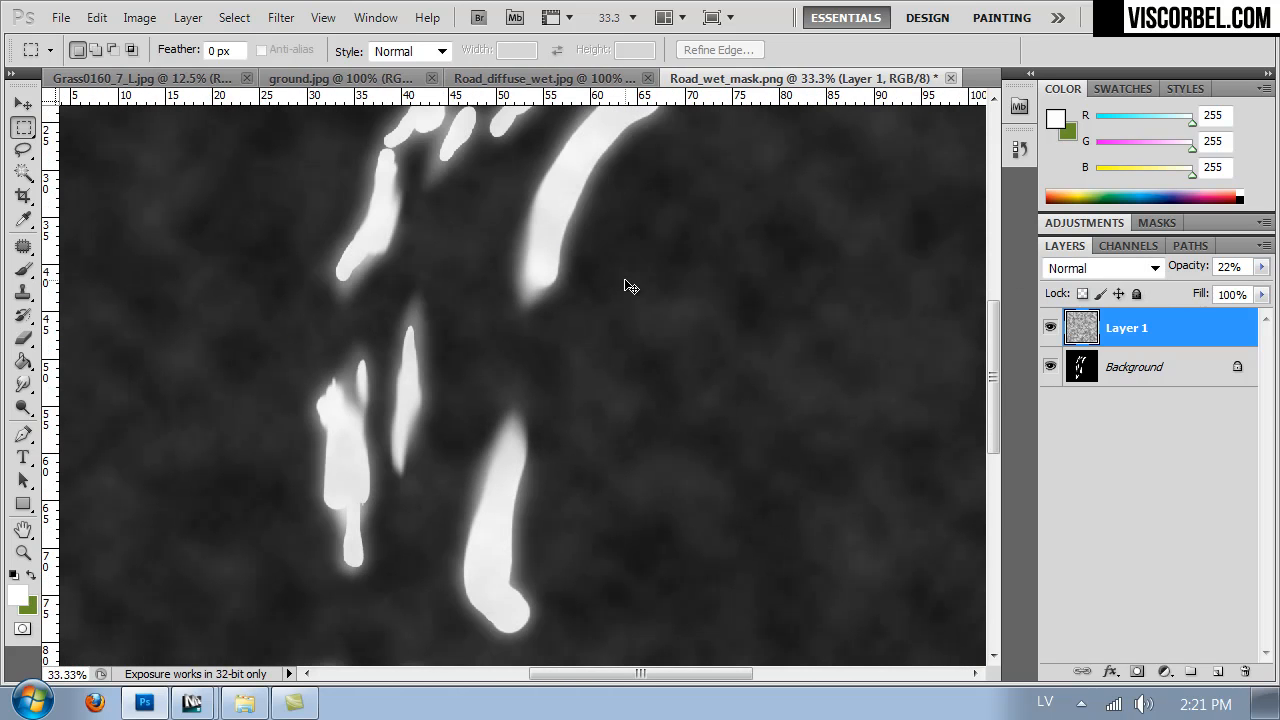
{"action": "left_click", "coordinate": [1259, 268]}
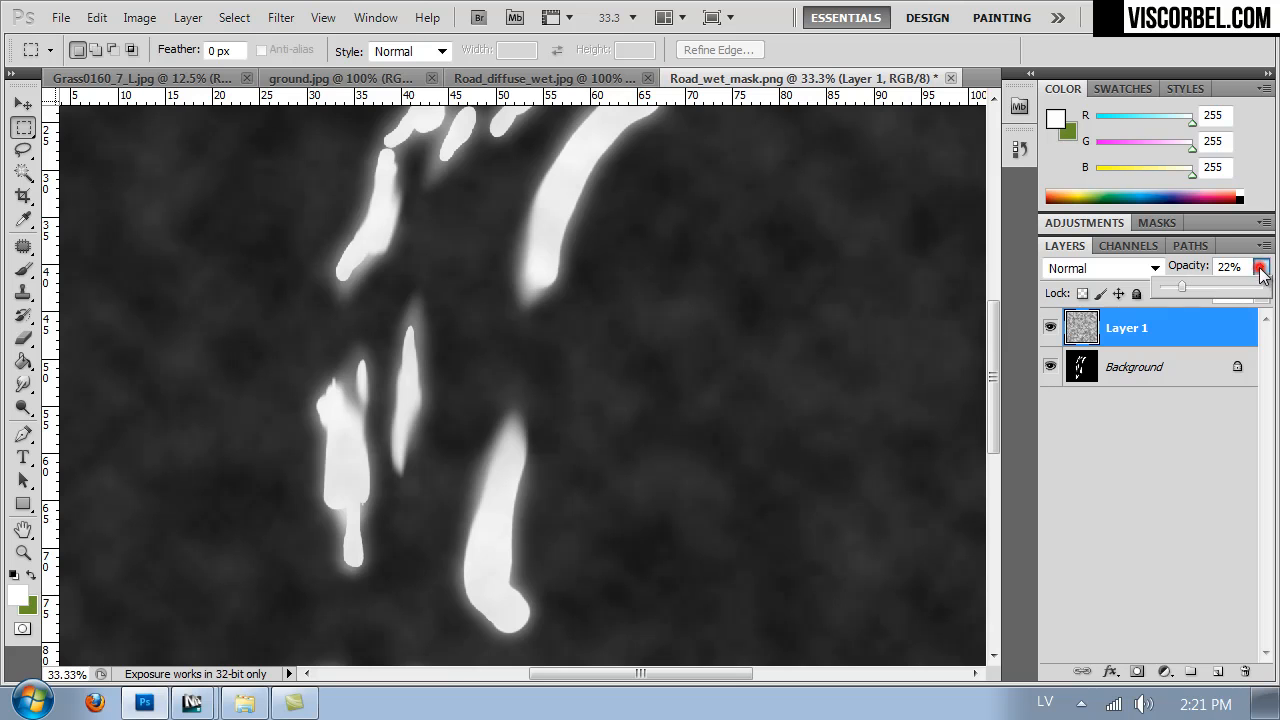
{"action": "left_click_drag", "start_coordinate": [1184, 290], "coordinate": [1197, 290]}
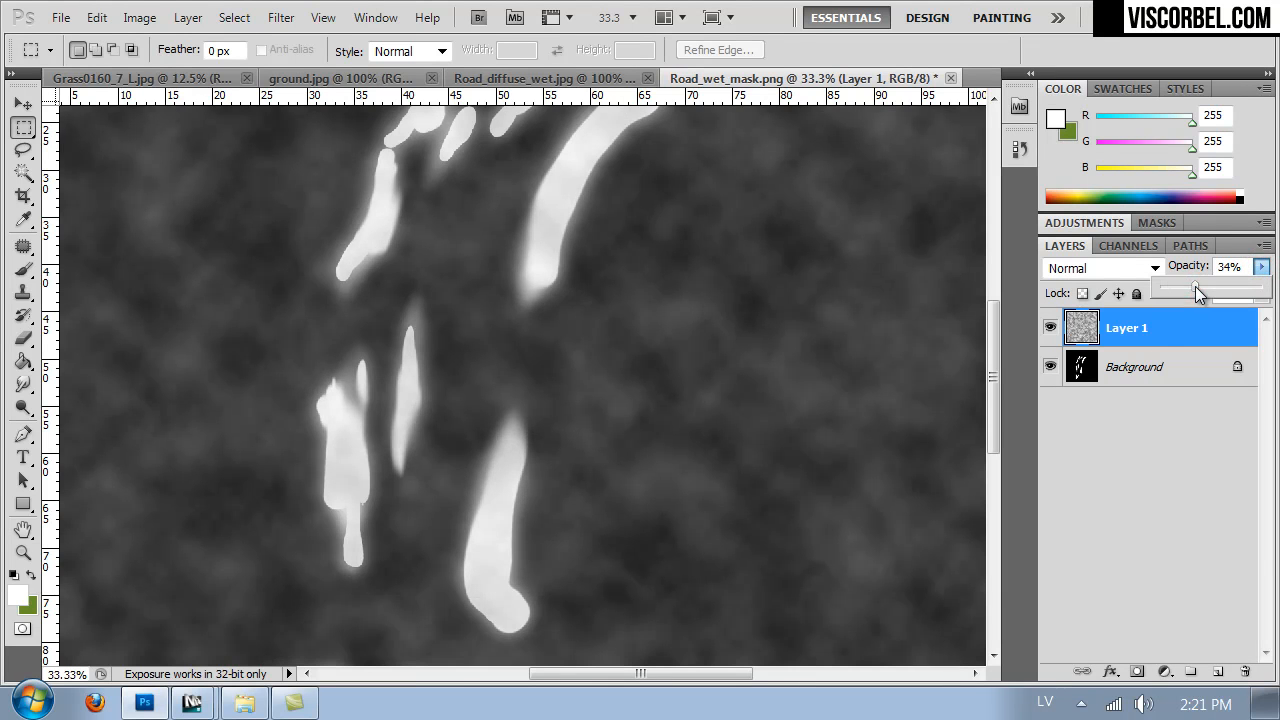
{"action": "left_click", "coordinate": [579, 305]}
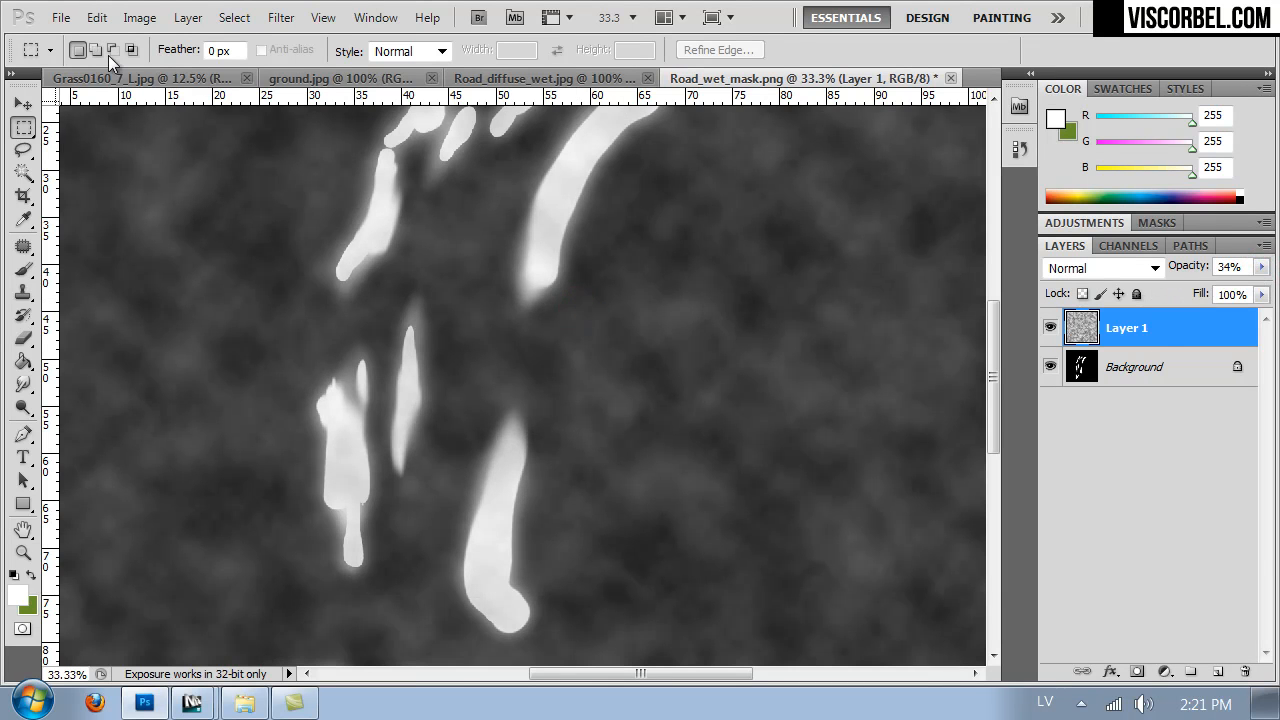
Step: Darken the clouds layer with Curves, pulling down the midtones and mapping input 225 to output 171
{"action": "left_click", "coordinate": [139, 17]}
{"action": "mouse_move", "coordinate": [170, 75]}
{"action": "left_click", "coordinate": [476, 120]}
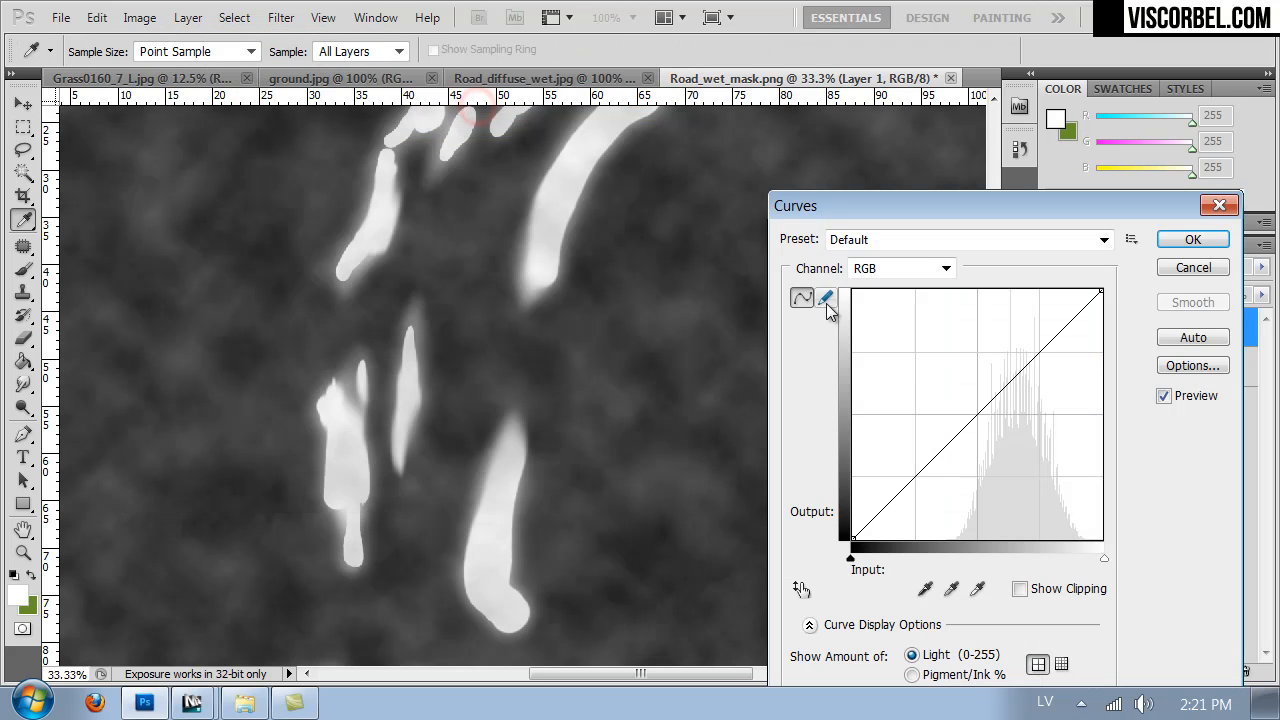
{"action": "left_click_drag", "start_coordinate": [978, 413], "coordinate": [994, 489]}
{"action": "left_click_drag", "start_coordinate": [1062, 357], "coordinate": [1072, 372]}
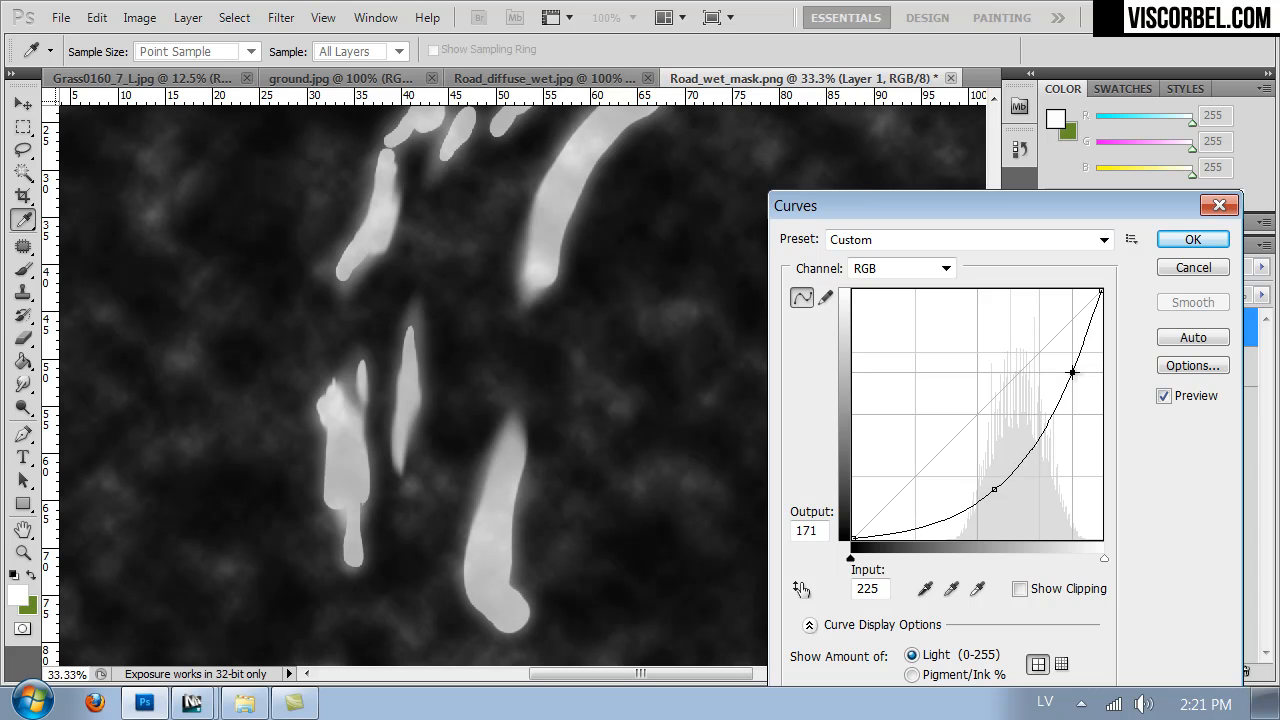
{"action": "left_click", "coordinate": [1175, 241]}
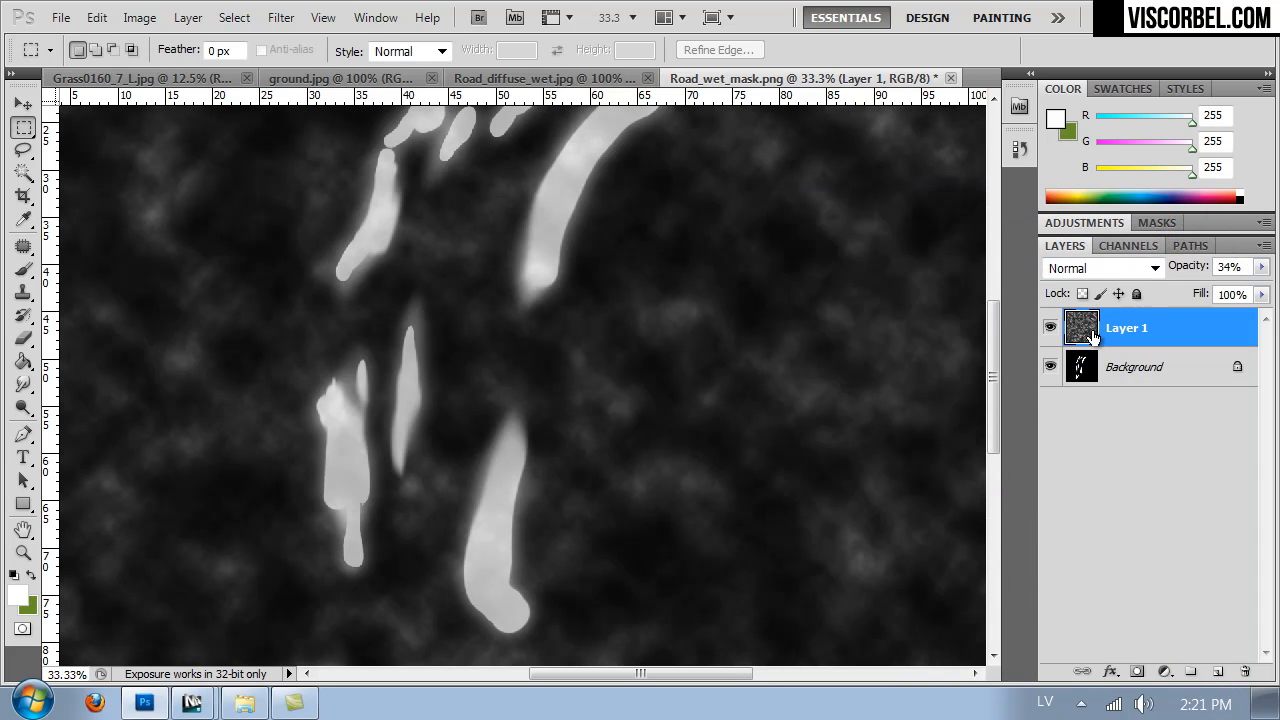
Step: Merge the clouds into the mask background and set the Levels white input to 195
{"action": "key", "text": "ctrl+e"}
{"action": "key", "text": "ctrl+l"}
{"action": "left_click_drag", "start_coordinate": [952, 396], "coordinate": [898, 390]}
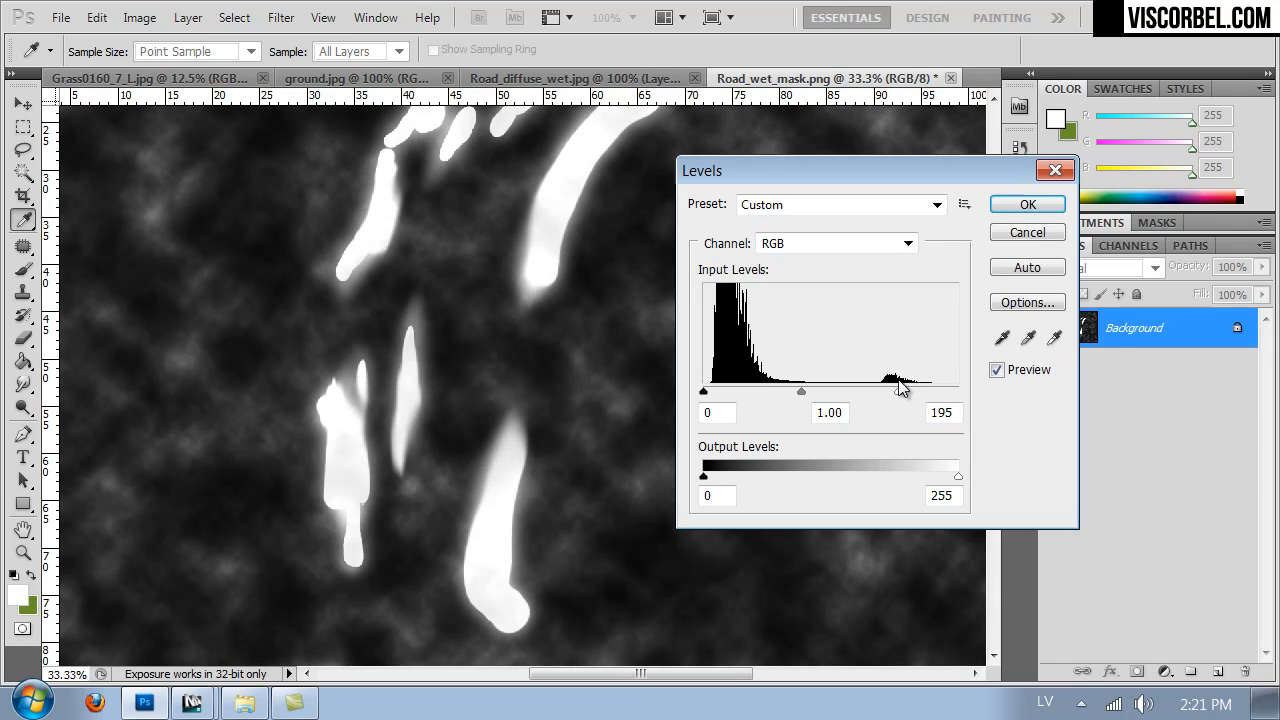
{"action": "left_click", "coordinate": [1026, 205]}
Step: Save the cloudy mask as Road_wet_mask.png in the Textures folder, overwriting the existing file, with PNG interlacing set to None
{"action": "key", "text": "ctrl+shift+s"}
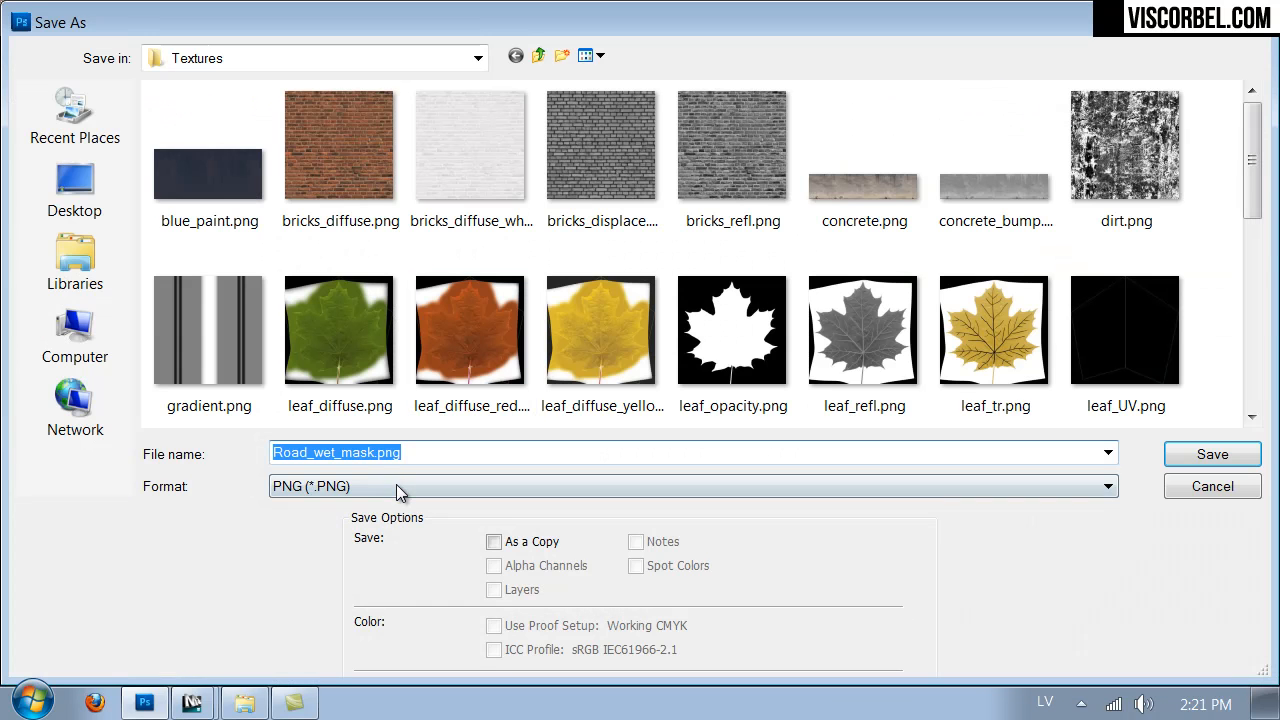
{"action": "left_click", "coordinate": [1240, 454]}
{"action": "left_click", "coordinate": [587, 280]}
{"action": "left_click", "coordinate": [658, 245]}
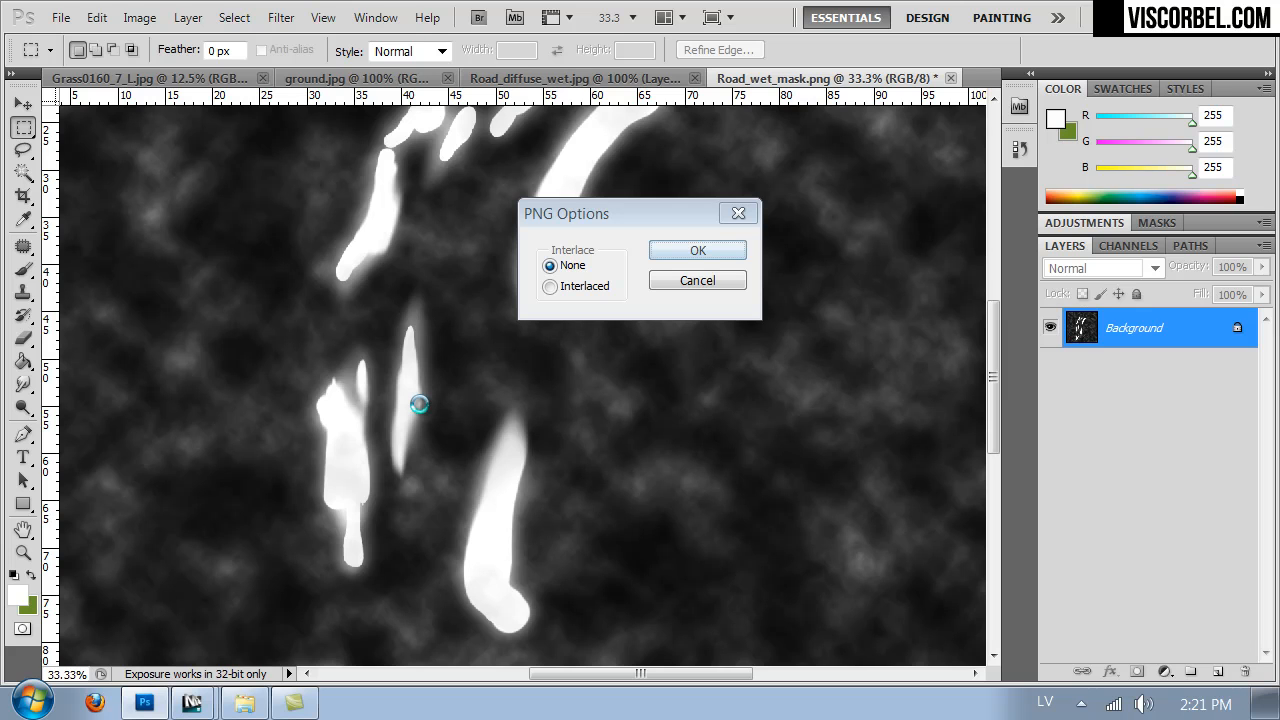
Step: Switch to Road_scene_asphalt.max in 3ds Max, cancel the running render, and close the frame buffer and Material/Map Browser
{"action": "left_click", "coordinate": [192, 703]}
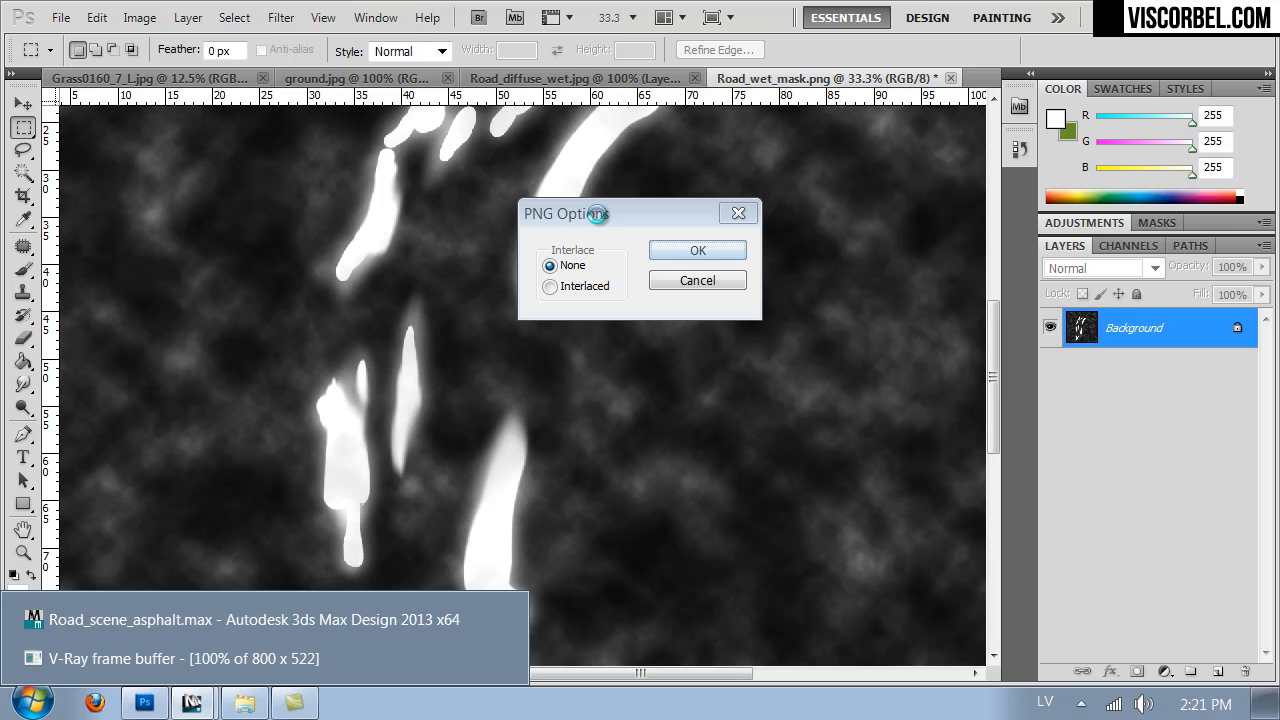
{"action": "left_click", "coordinate": [192, 703]}
{"action": "left_click", "coordinate": [199, 676]}
{"action": "left_click", "coordinate": [1228, 183]}
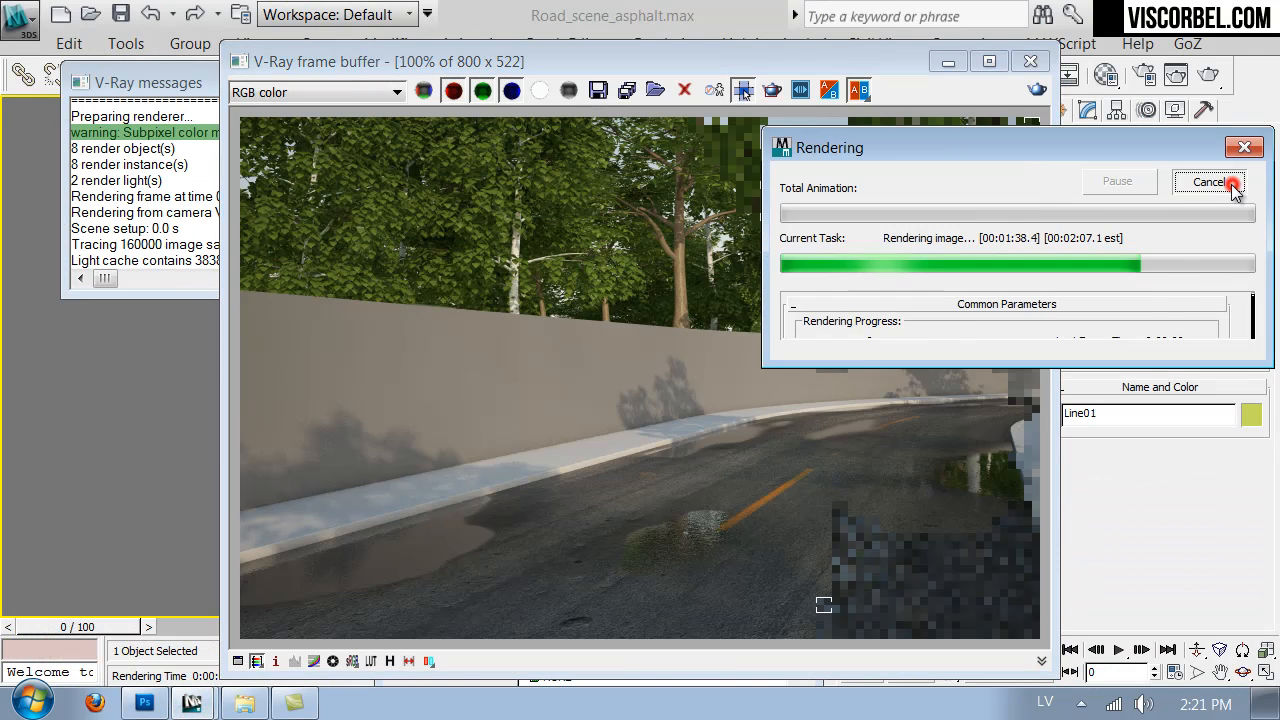
{"action": "left_click", "coordinate": [1030, 61]}
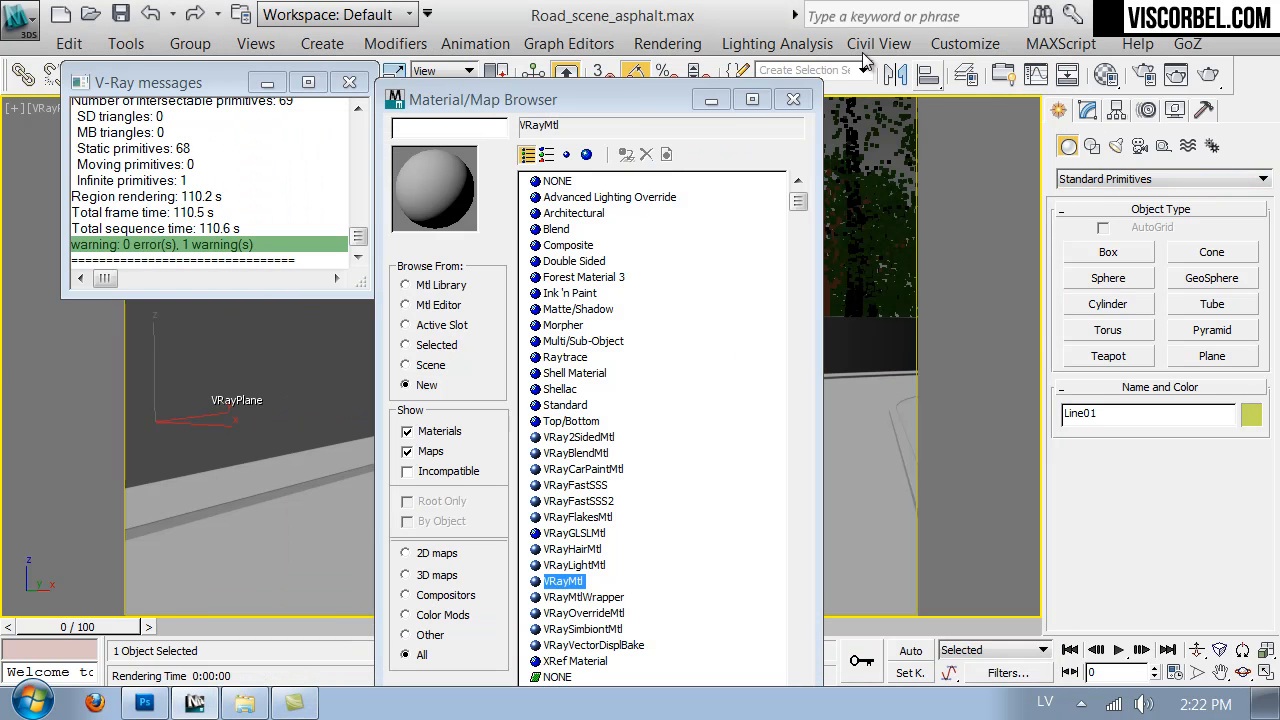
{"action": "left_click", "coordinate": [793, 100]}
{"action": "left_click", "coordinate": [147, 703]}
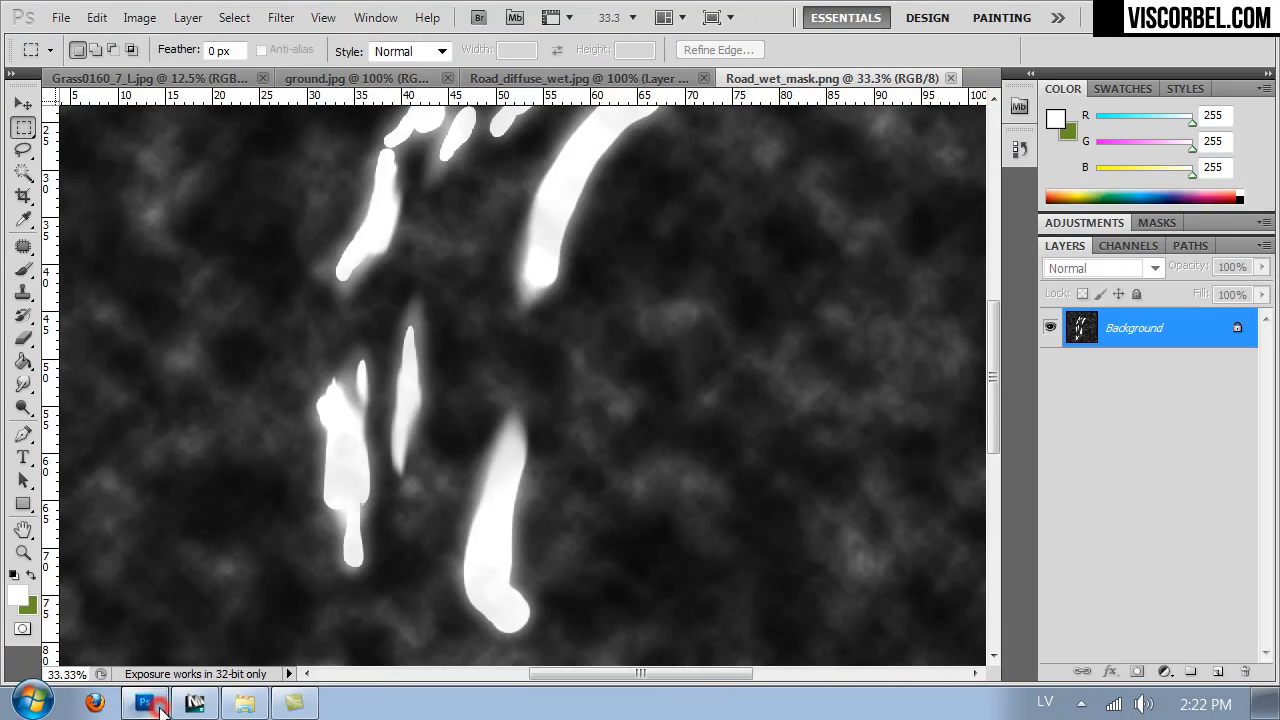
{"action": "left_click", "coordinate": [194, 703]}
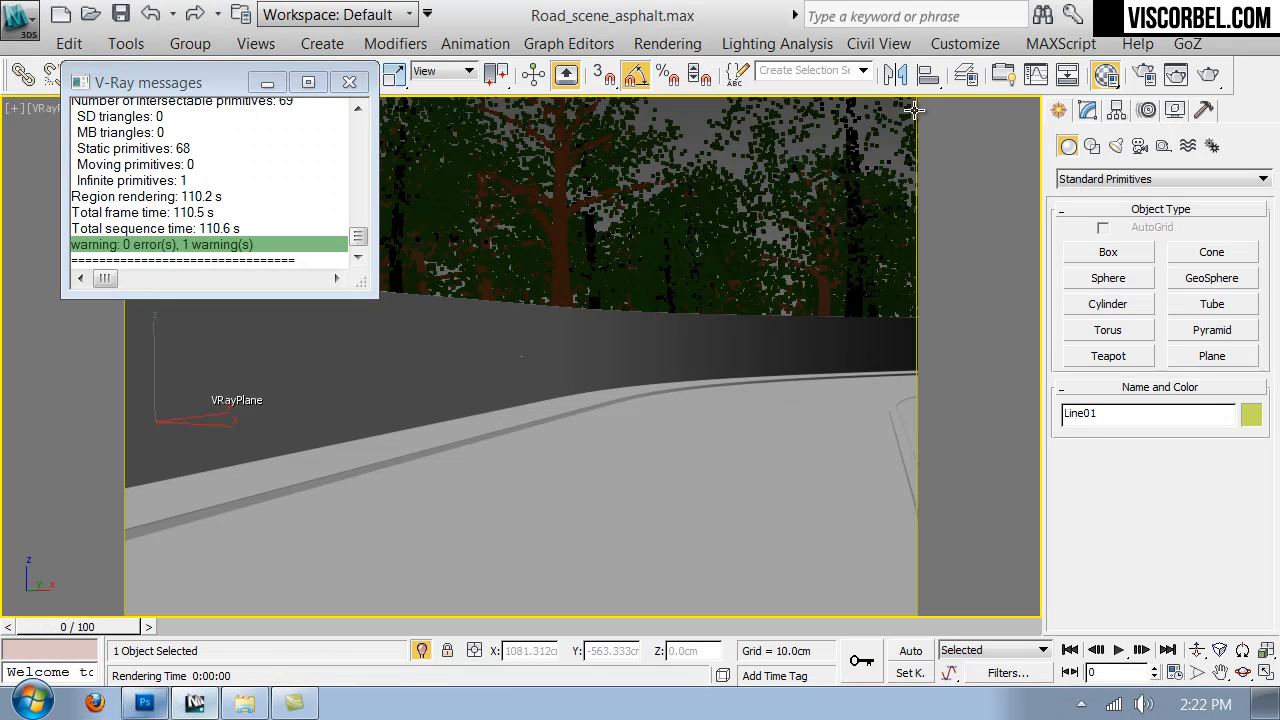
Step: Open the Road_wet blend material's coat 1 blend amount map and show it shaded in the viewport
{"action": "key", "text": "m"}
{"action": "left_click", "coordinate": [918, 118]}
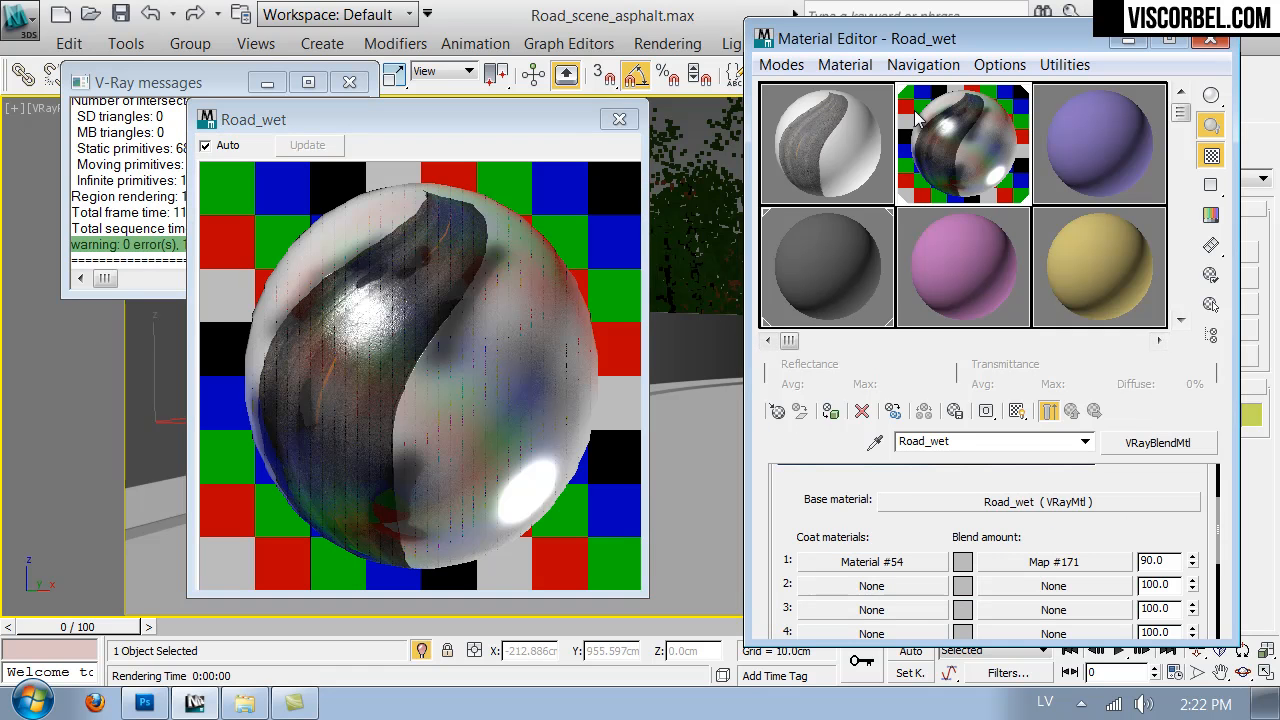
{"action": "left_click", "coordinate": [918, 118]}
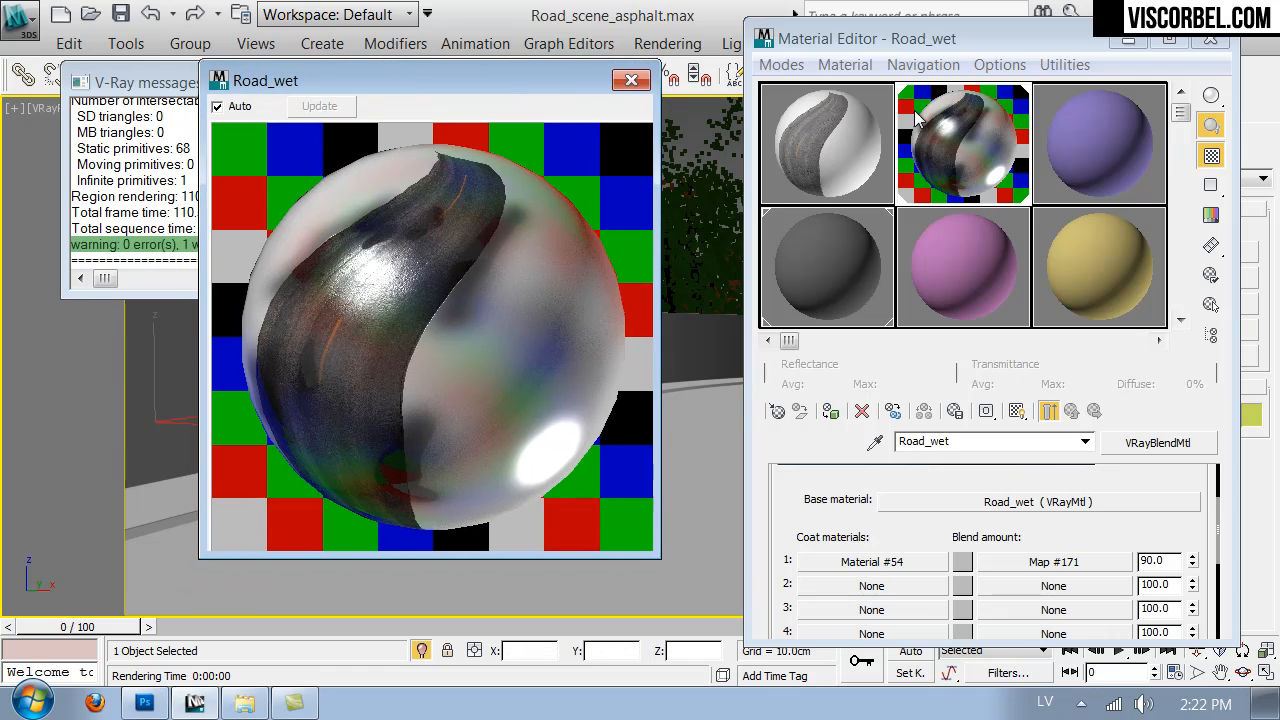
{"action": "left_click", "coordinate": [1054, 561]}
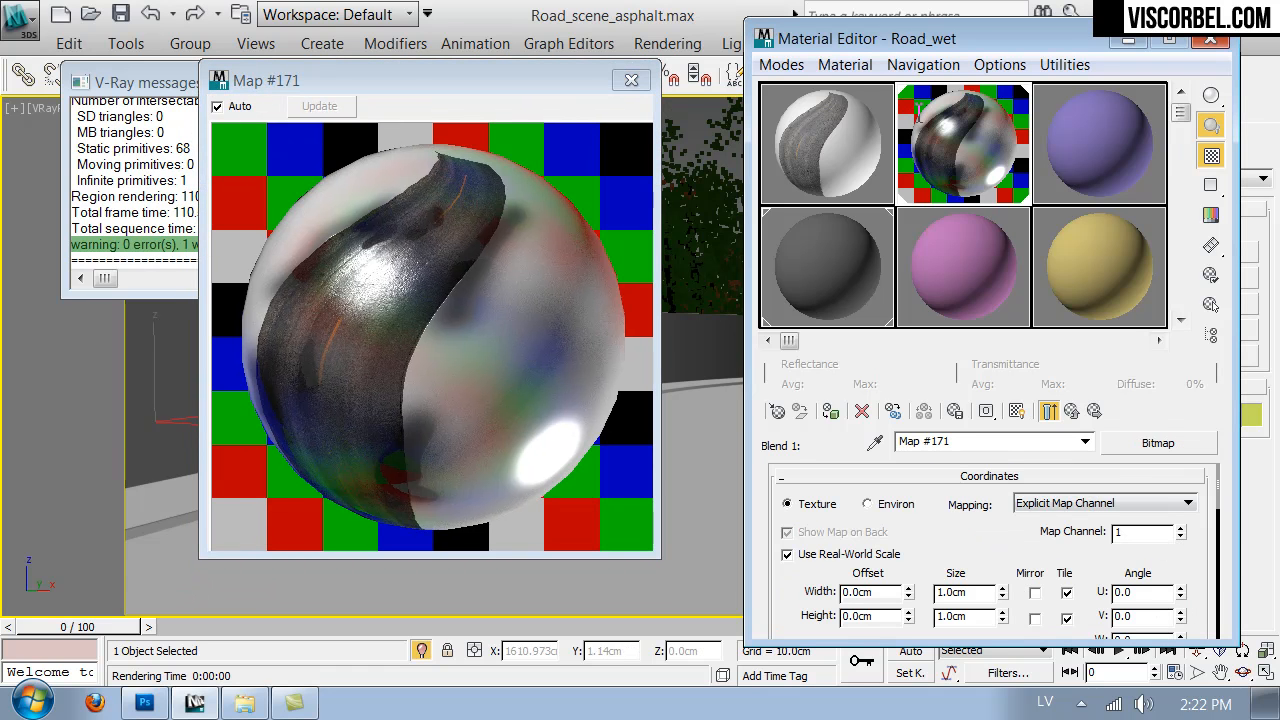
{"action": "left_click", "coordinate": [1016, 411]}
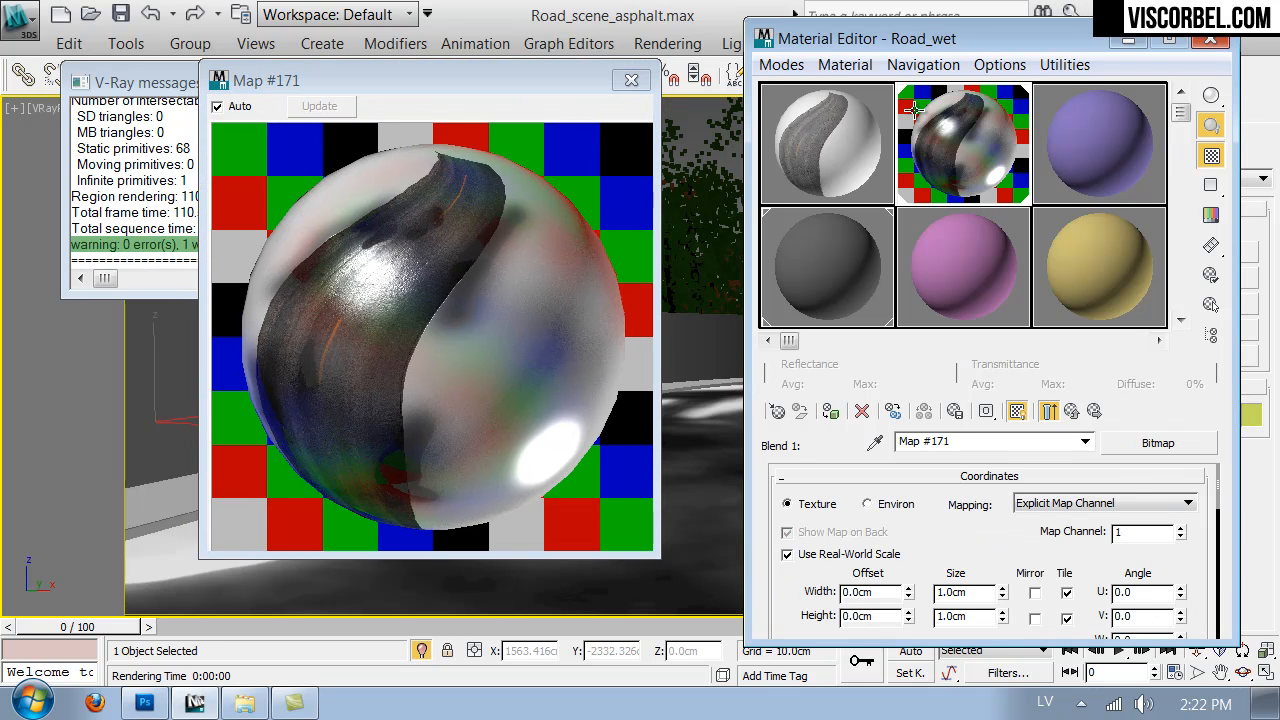
Step: Close the material preview and Material Editor, and render the camera view with the updated wet mask
{"action": "left_click", "coordinate": [631, 80]}
{"action": "key", "text": "m"}
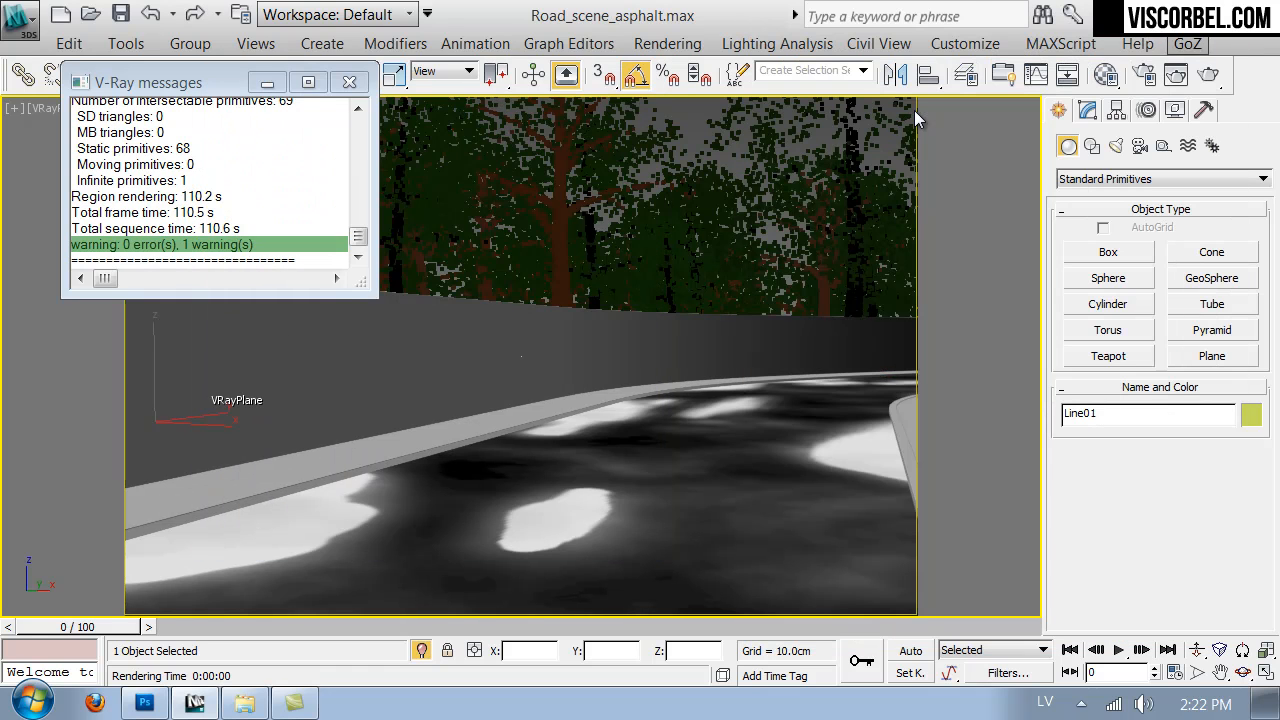
{"action": "key", "text": "shift+q"}
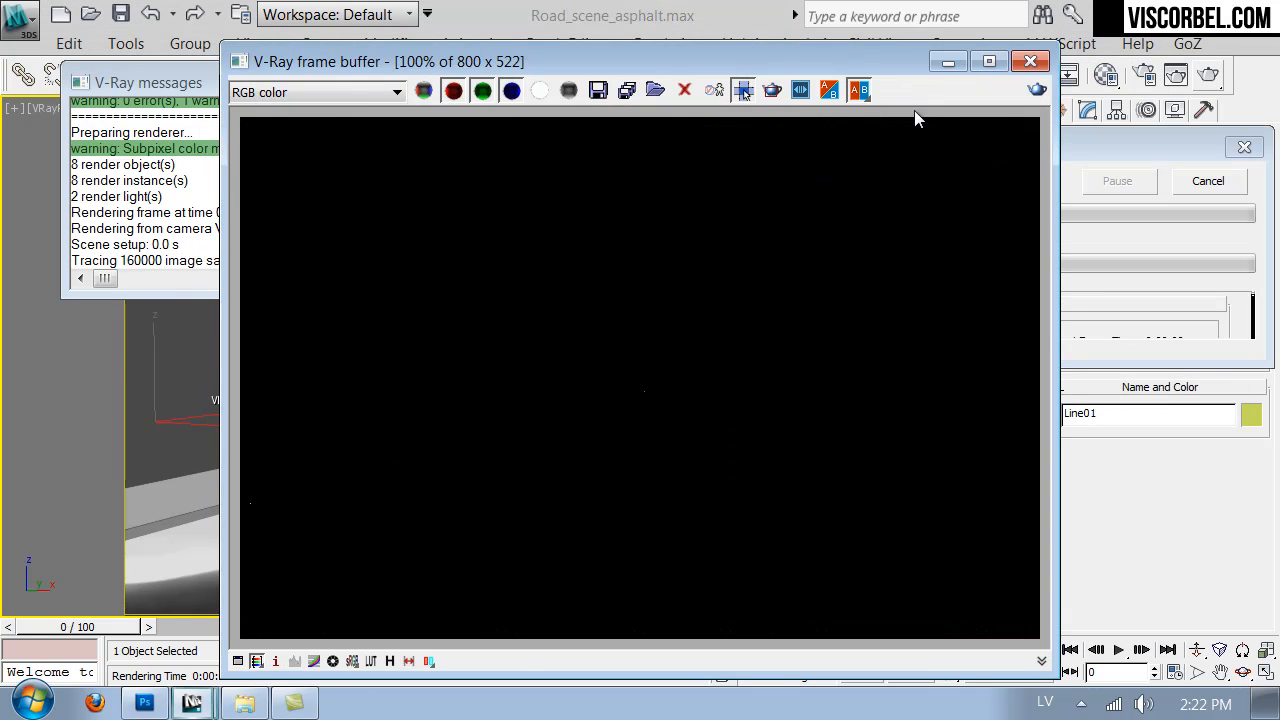